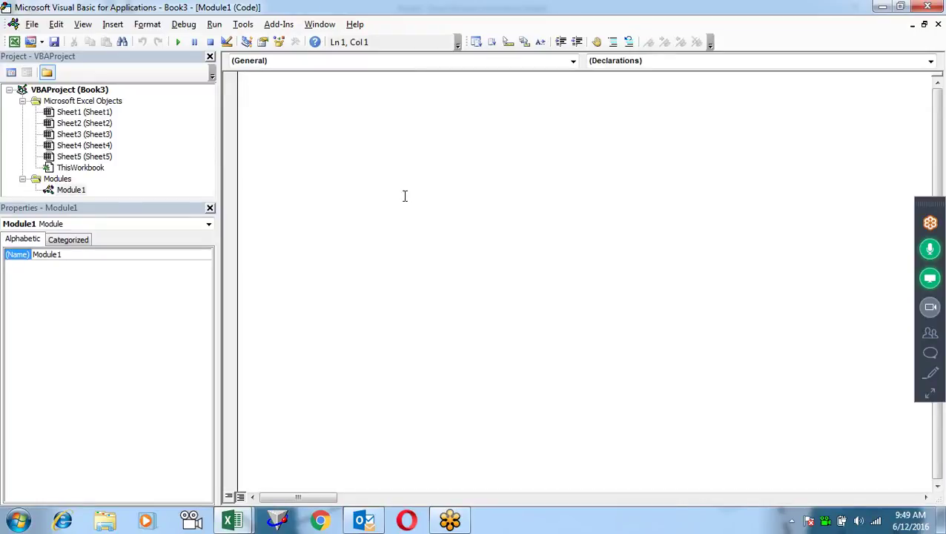
Step: Make the project tree pane taller and toggle the Module1 code window between floating and maximized
click(397, 142)
drag(196, 200, 193, 243)
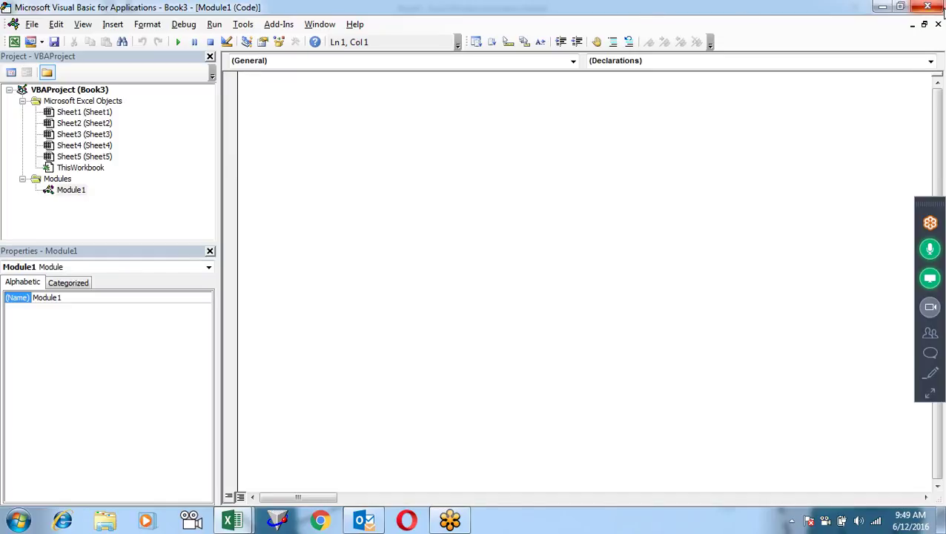
click(924, 24)
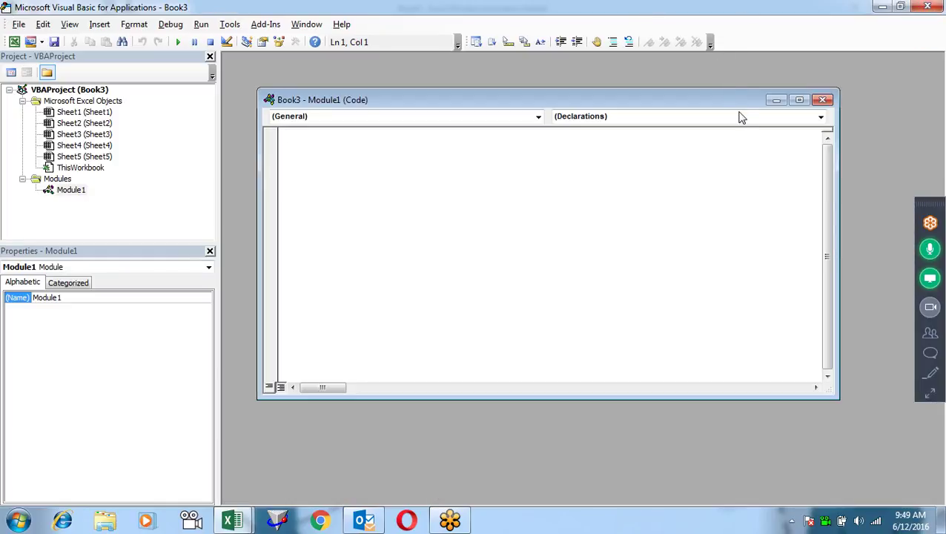
click(800, 100)
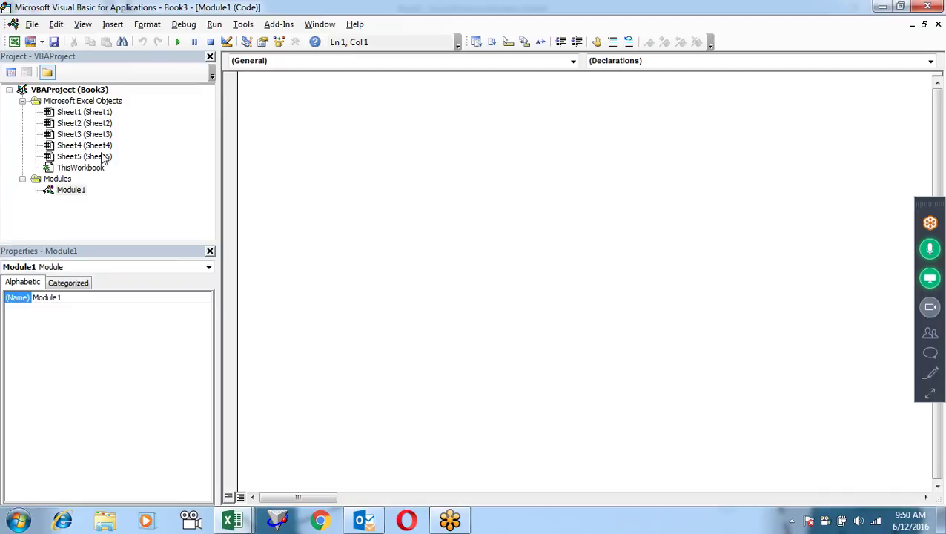
Step: Open Sheet5's code window, keep its Declarations section chosen, then close it
click(103, 161)
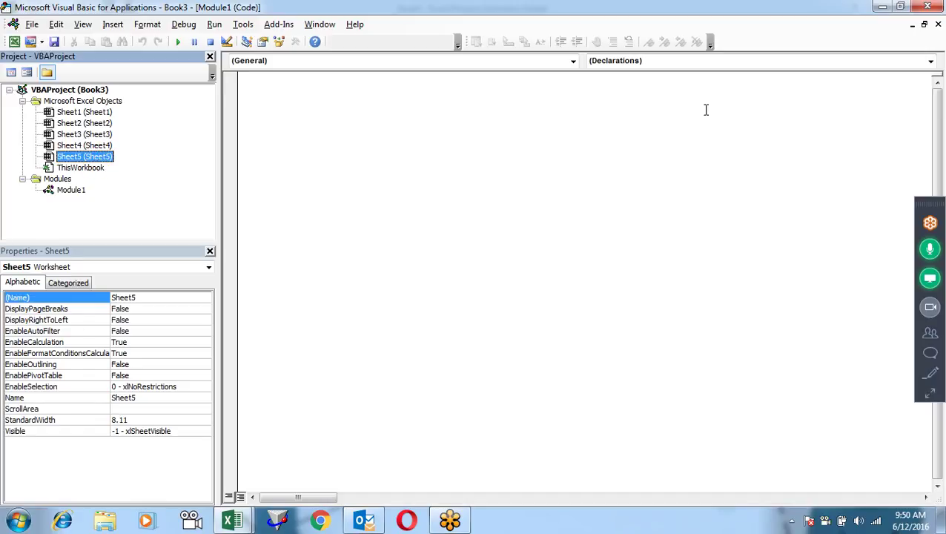
click(924, 25)
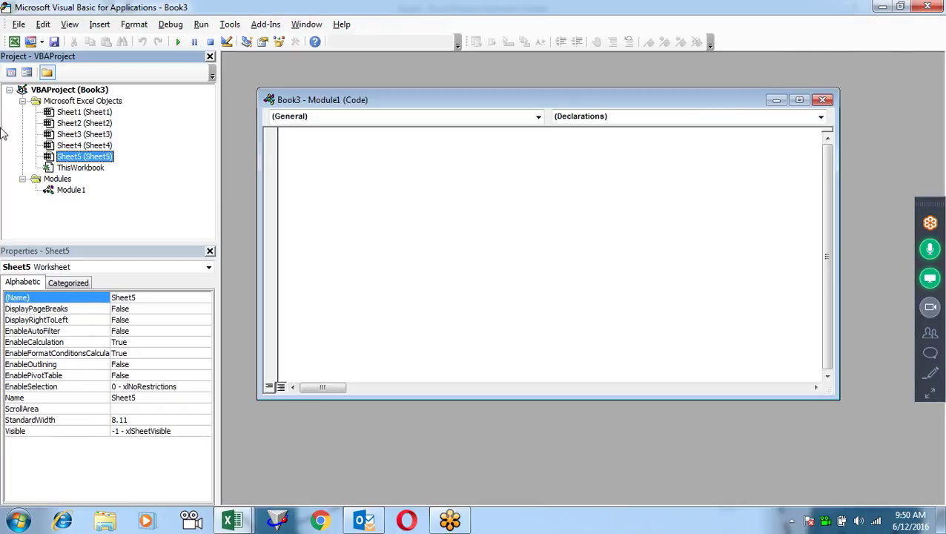
double_click(83, 157)
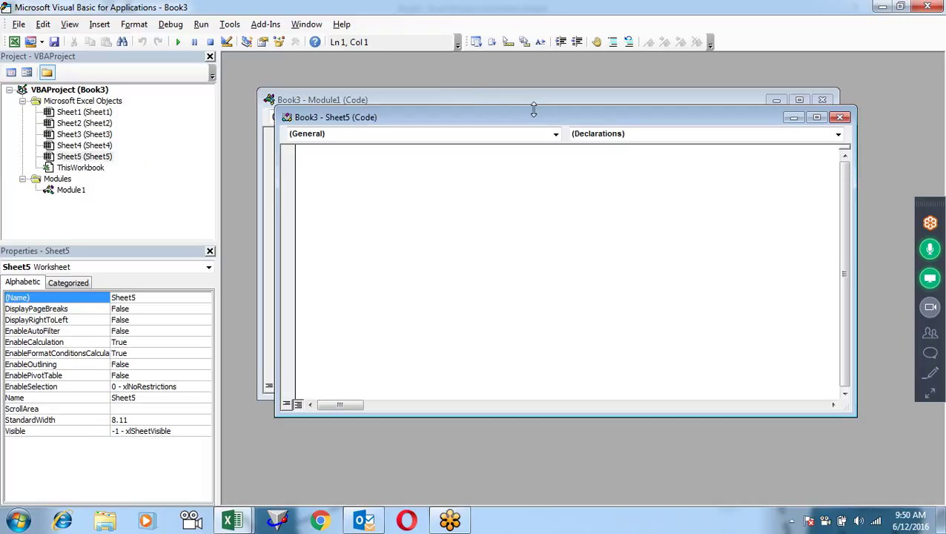
click(721, 136)
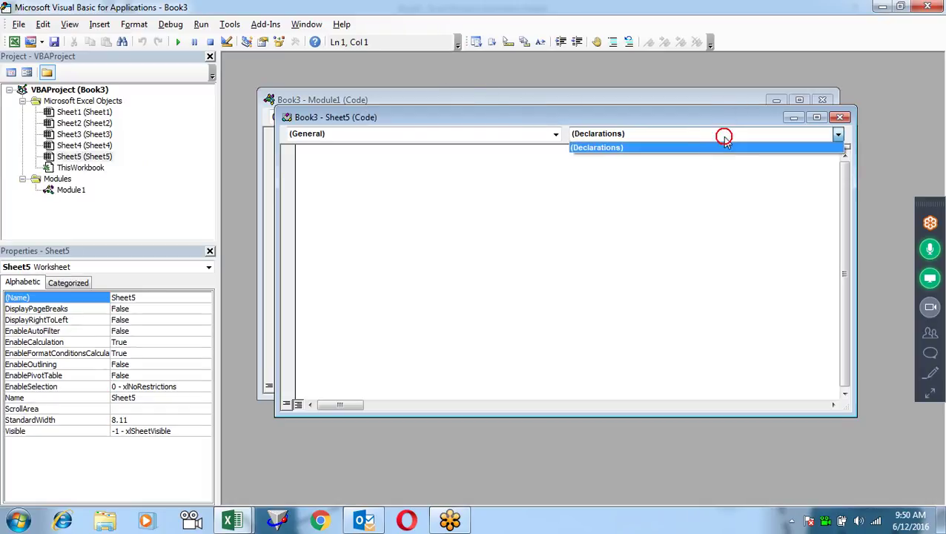
click(707, 148)
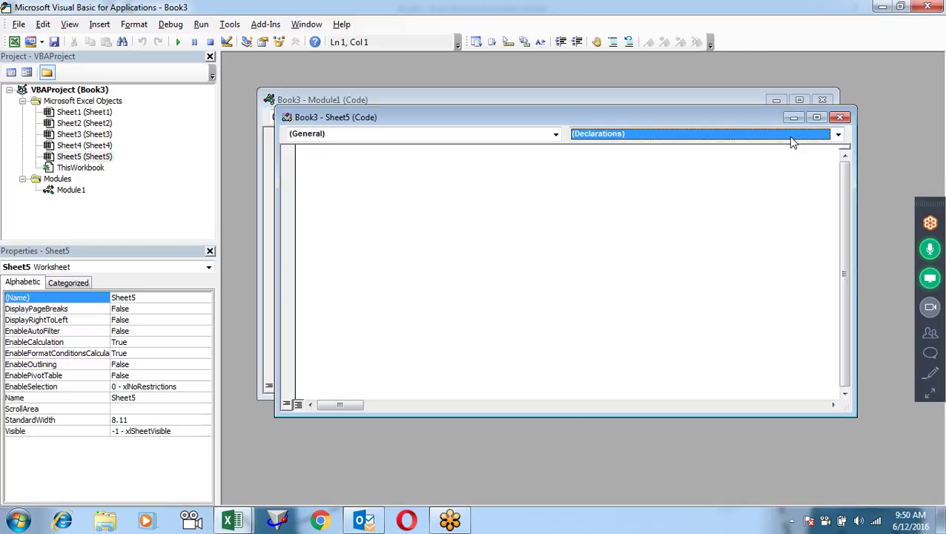
click(840, 118)
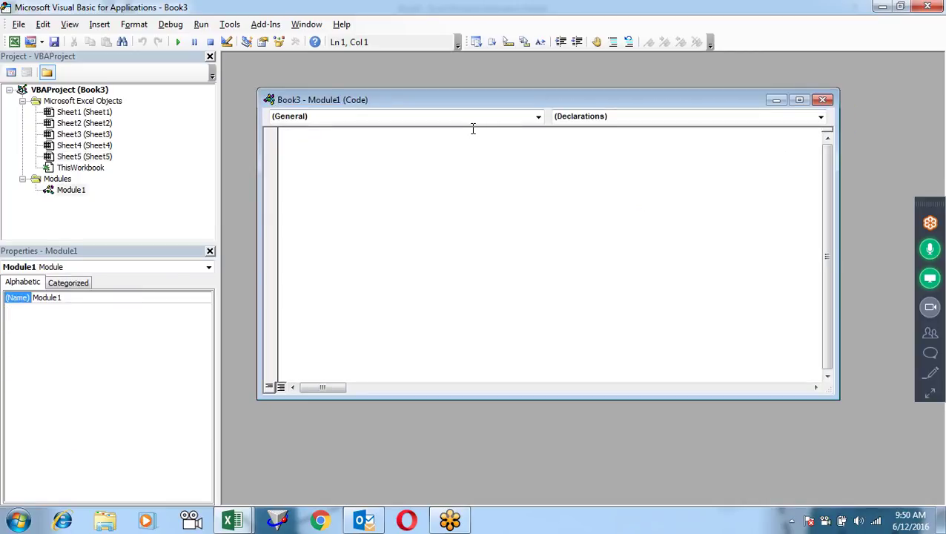
Step: Insert a new UserForm1 into Book3, then close the Toolbox and the UserForm1 designer
click(42, 42)
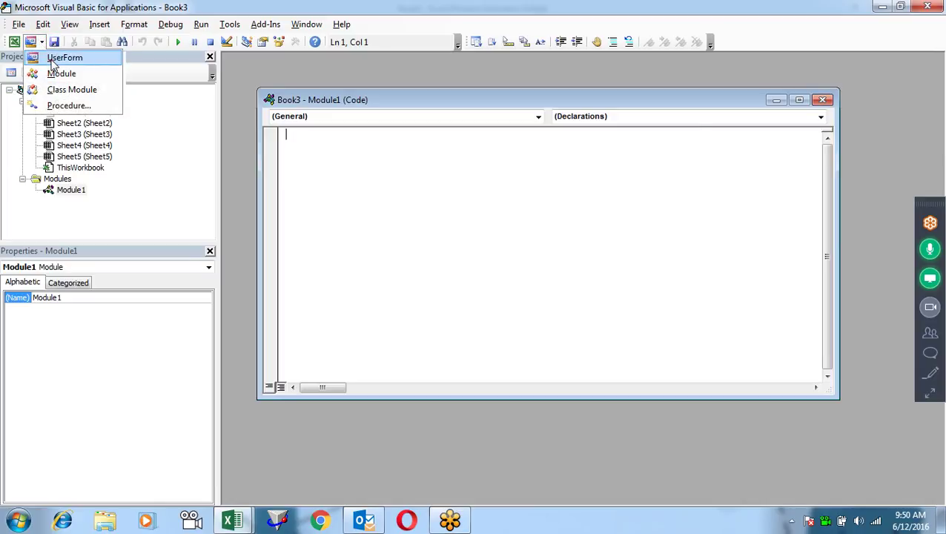
click(55, 58)
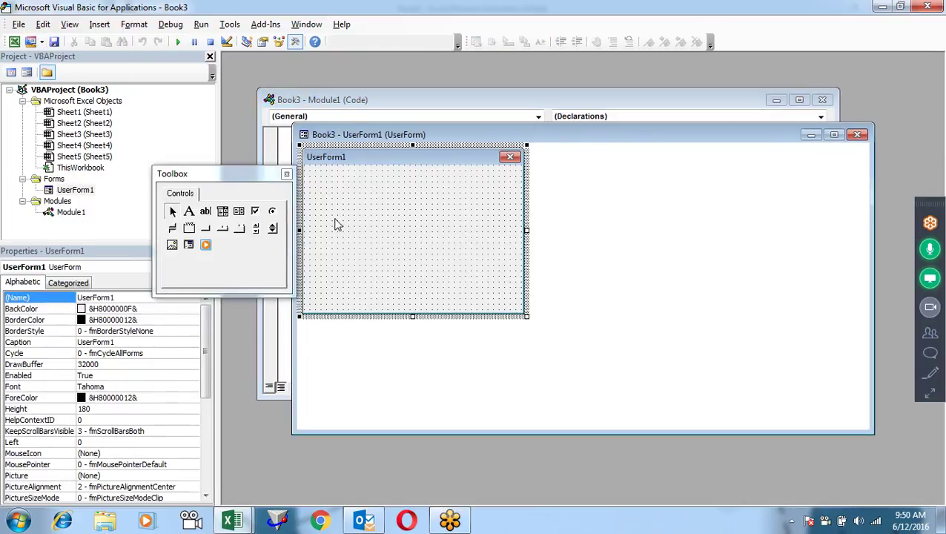
click(287, 175)
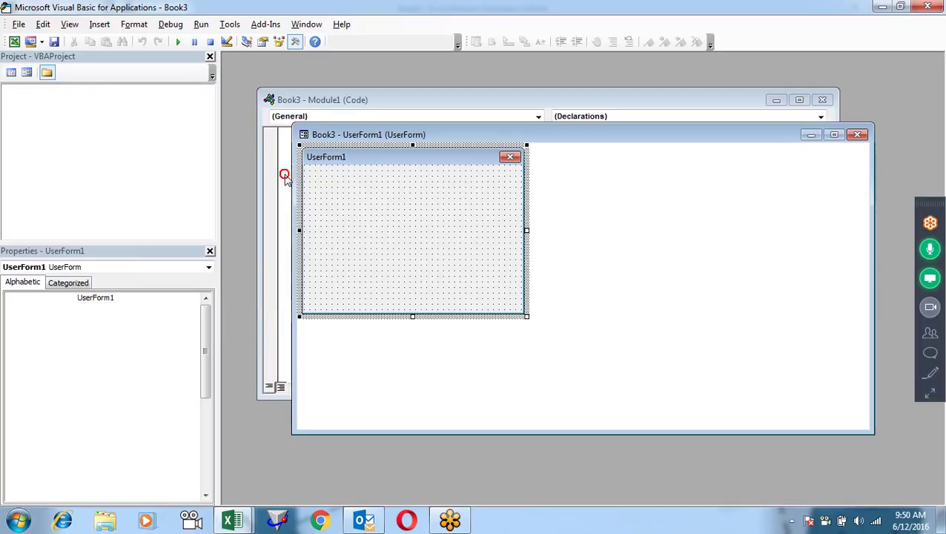
click(858, 135)
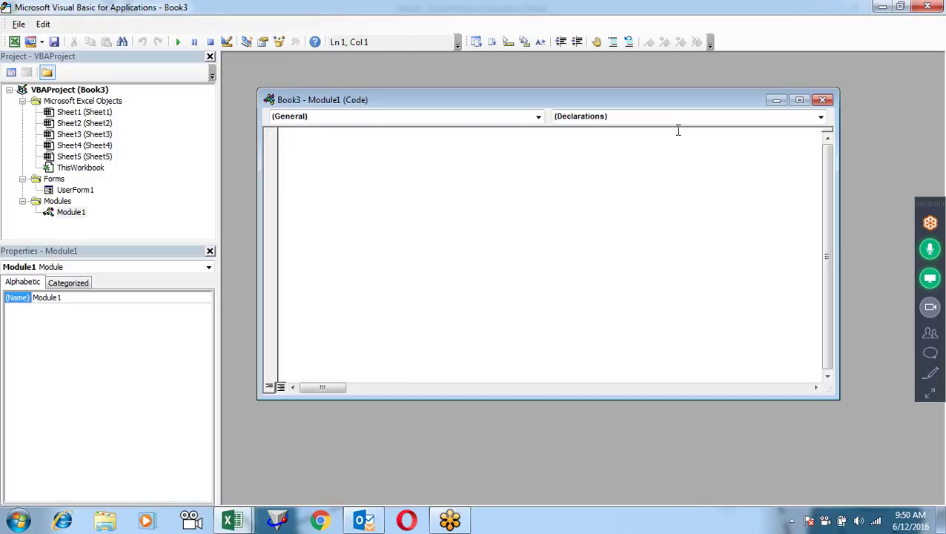
Step: Create the empty Sub abc procedure in Module1 and briefly check Sheet1 in Excel
text(sub )
text(ab)
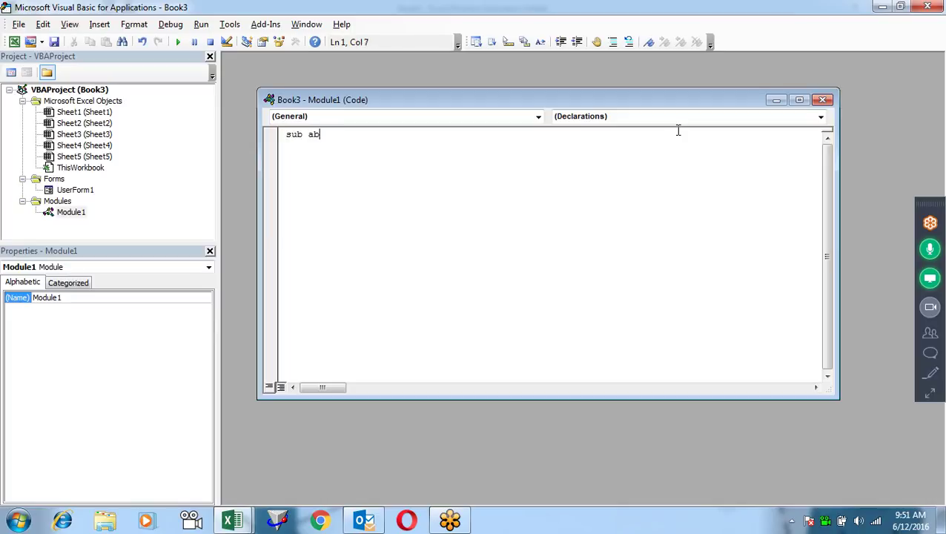
text(c)
key(Return)
key(Return)
key(Return)
key(Up)
key(Up)
key(alt+F11)
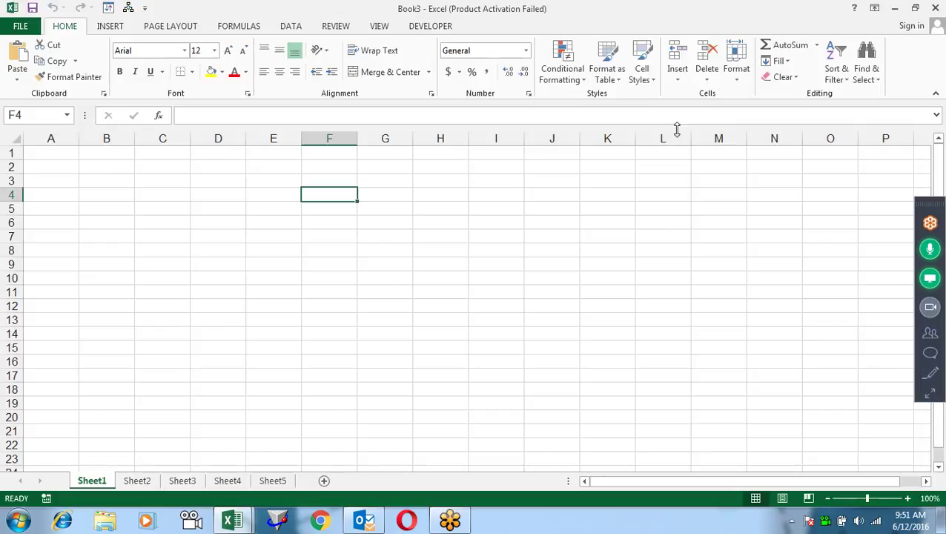
click(259, 200)
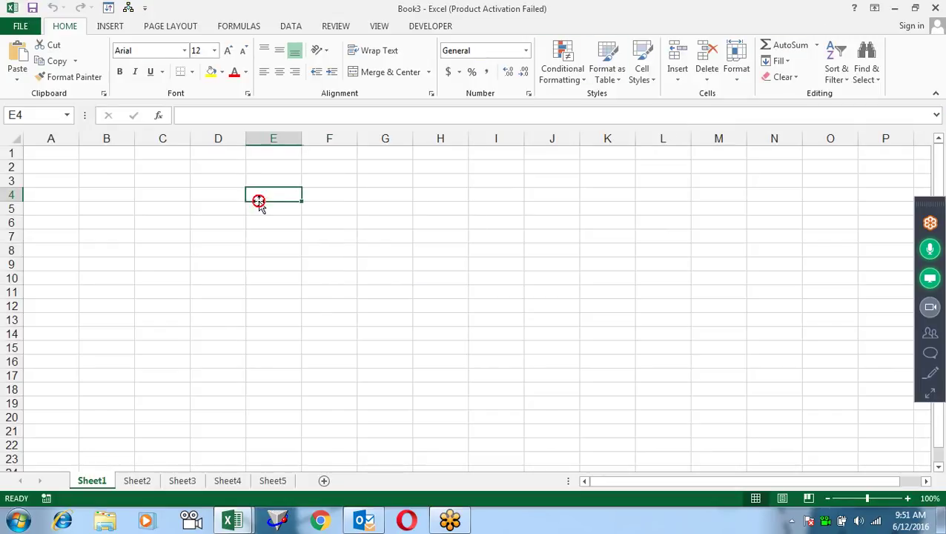
click(175, 183)
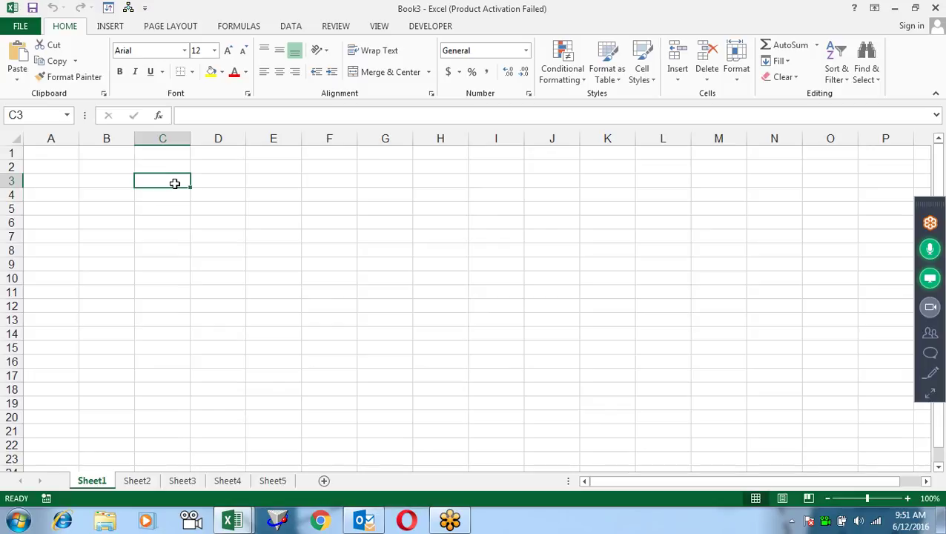
click(123, 175)
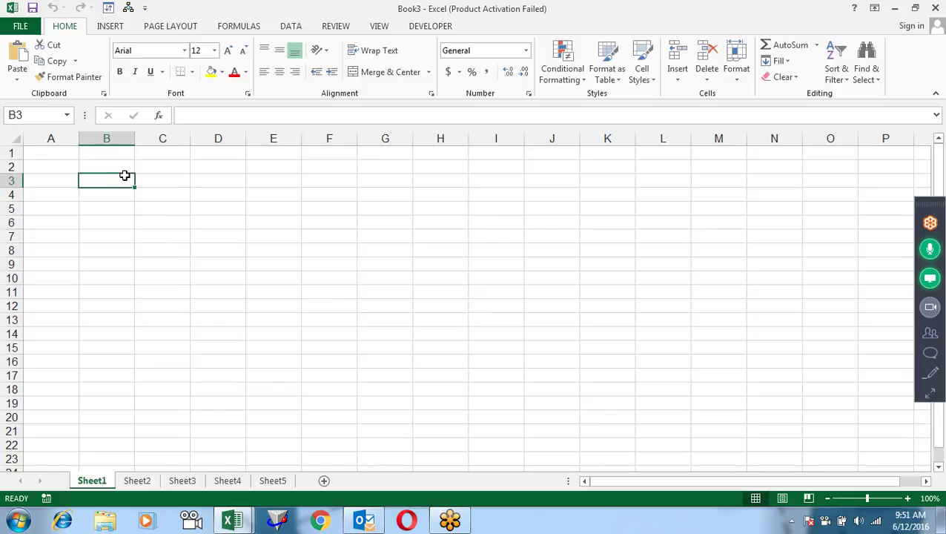
key(alt+F11)
Step: Enter the line MsgBox Range("A1") inside the abc procedure
text(dim r as)
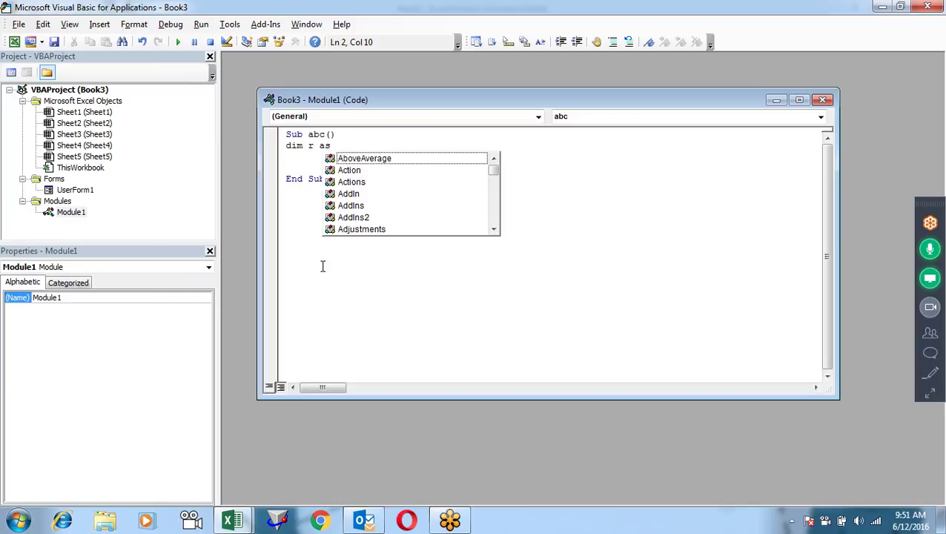
key(BackSpace)
key(BackSpace)
key(BackSpace)
key(BackSpace)
key(BackSpace)
key(BackSpace)
key(BackSpace)
key(BackSpace)
key(BackSpace)
text(msgbox )
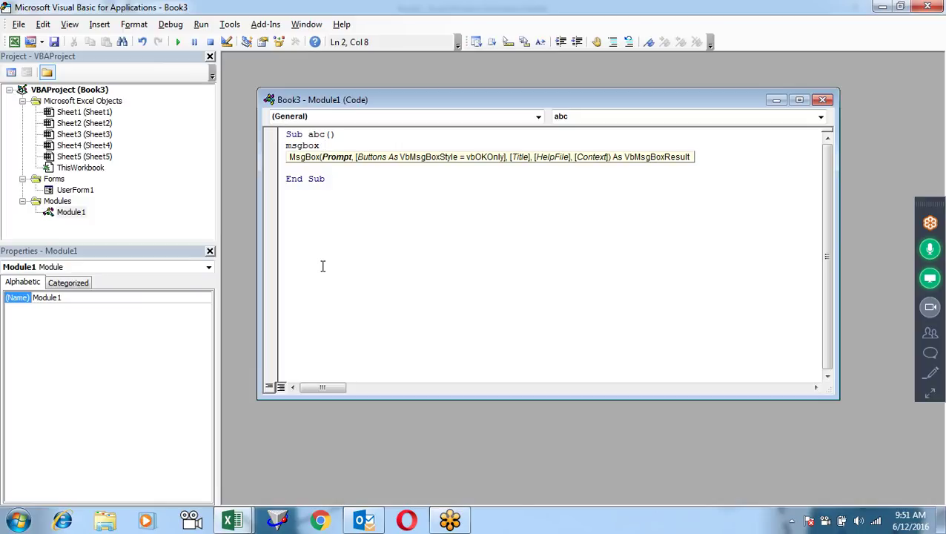
text(Range)
text(()
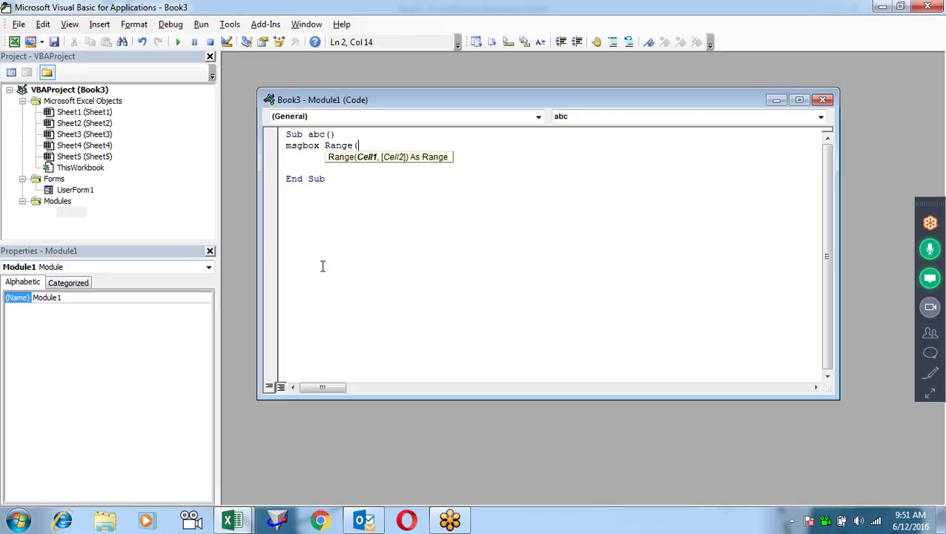
text(")
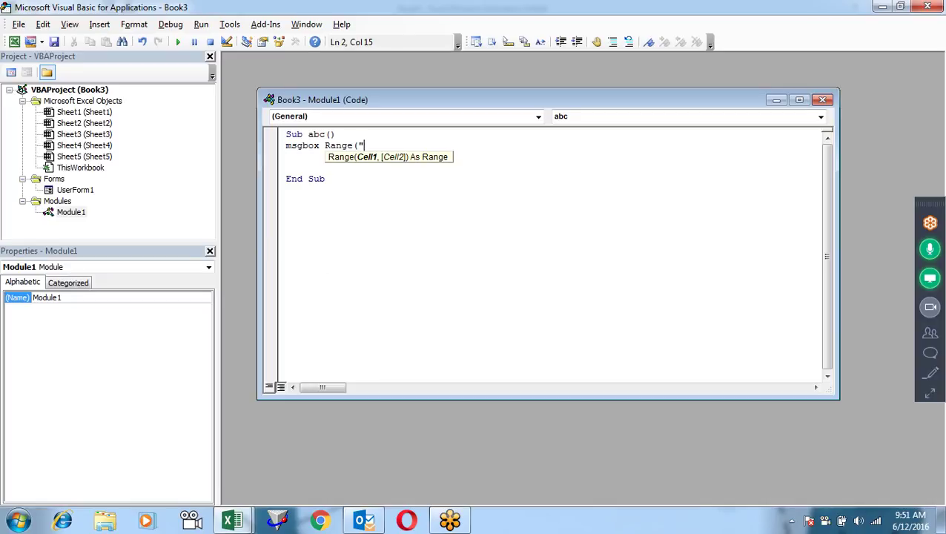
text(A1)
text("))
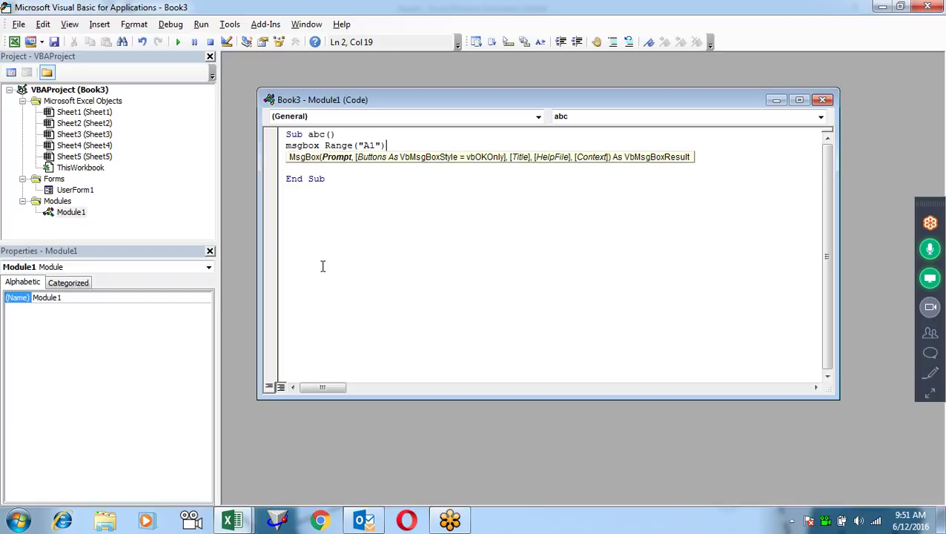
key(Down)
Step: Type a sample first name into cell A1 on Sheet1
key(Up)
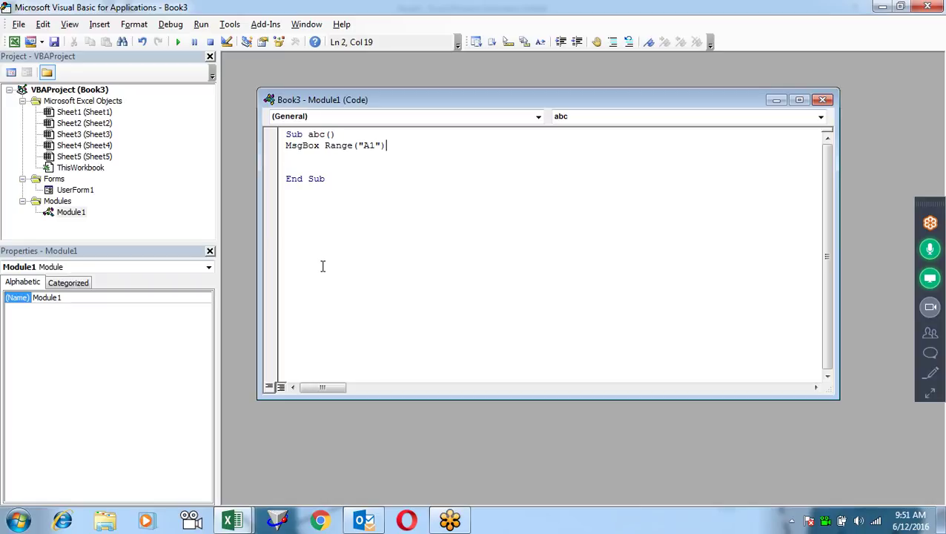
key(alt+F11)
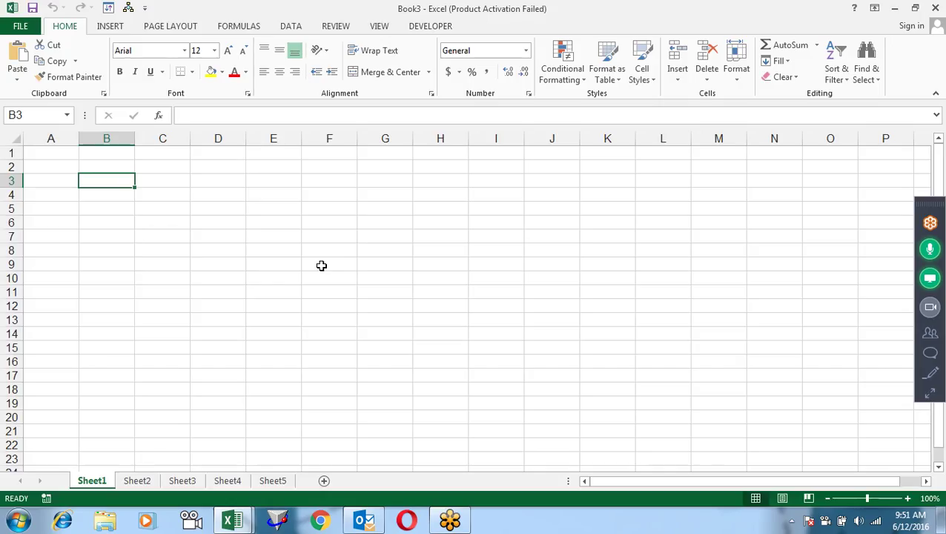
key(Up)
key(Up)
key(Left)
text(sandeep)
key(Return)
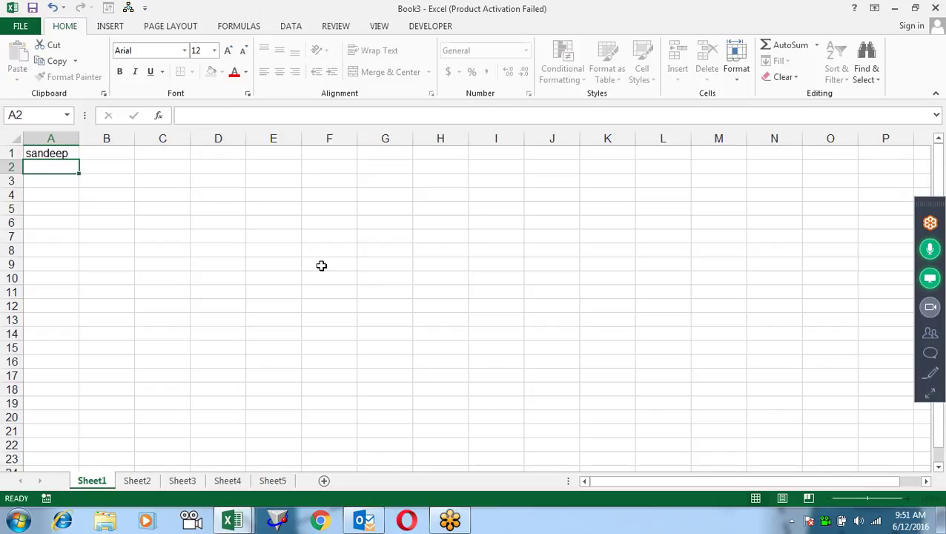
Step: Run the abc macro and dismiss the message box showing A1's name
key(alt+F11)
click(363, 146)
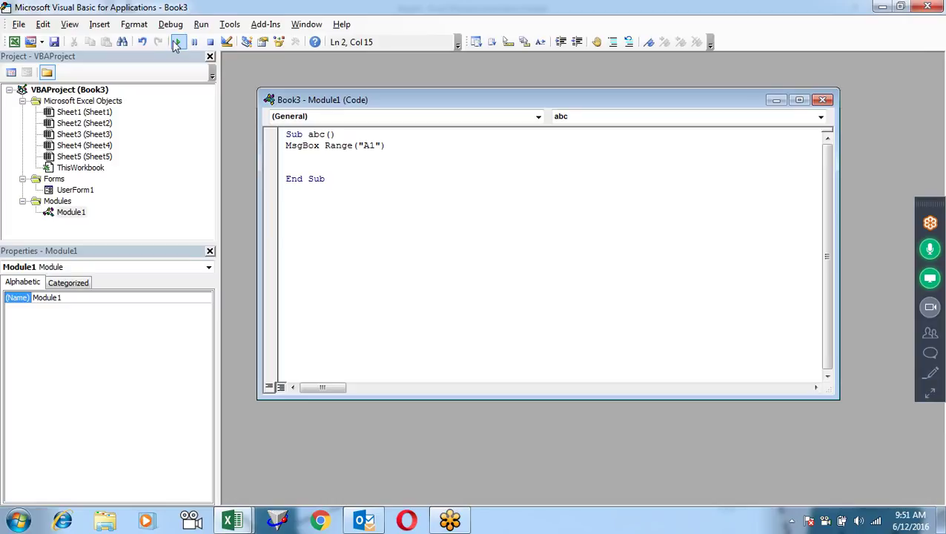
click(178, 41)
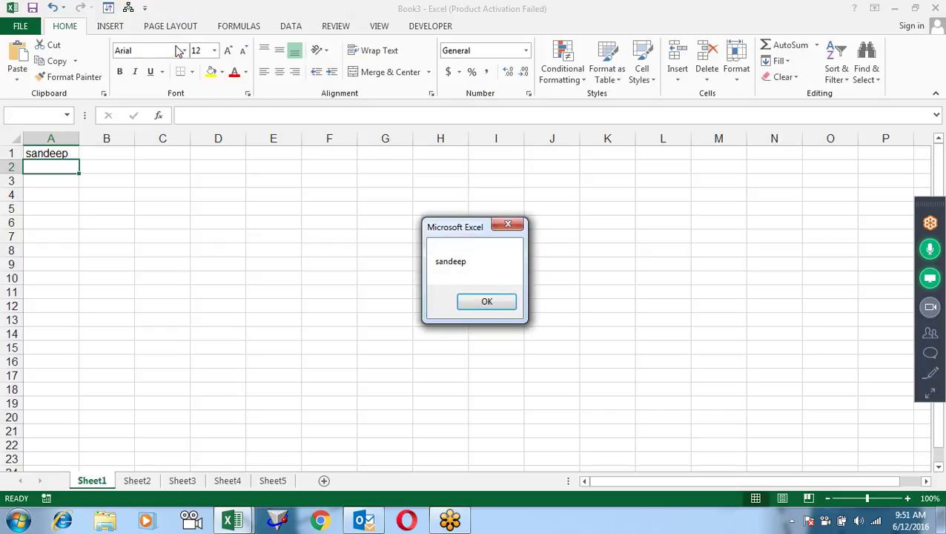
click(481, 305)
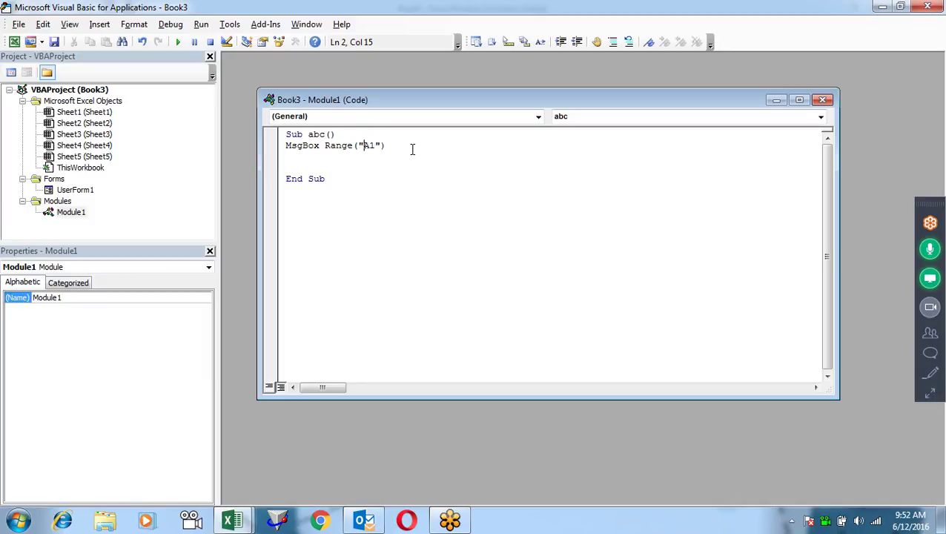
Step: Comment out the MsgBox line and add a blank line above End Sub
click(286, 145)
text(')
key(Down)
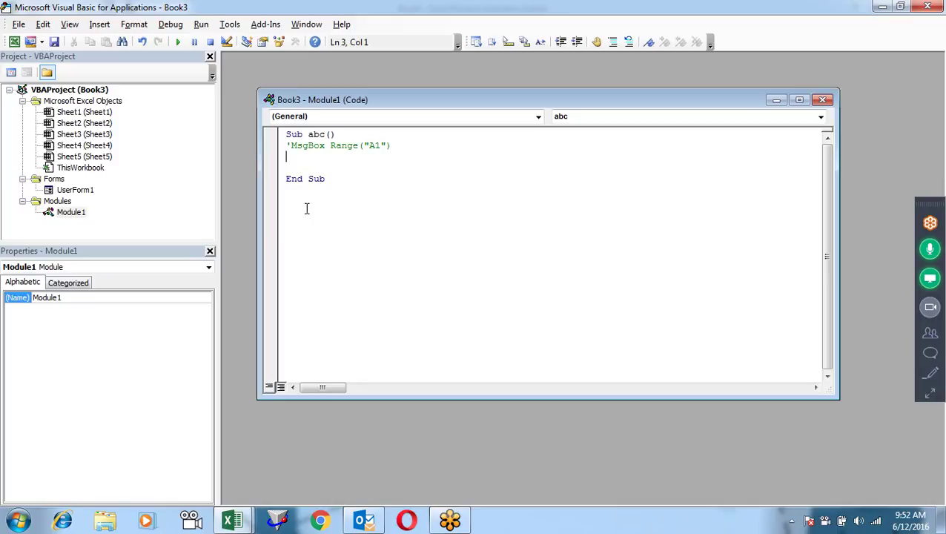
key(Return)
key(Return)
key(Up)
Step: Write a Range("A1") assignment of a full-name string on the new line
text(Range)
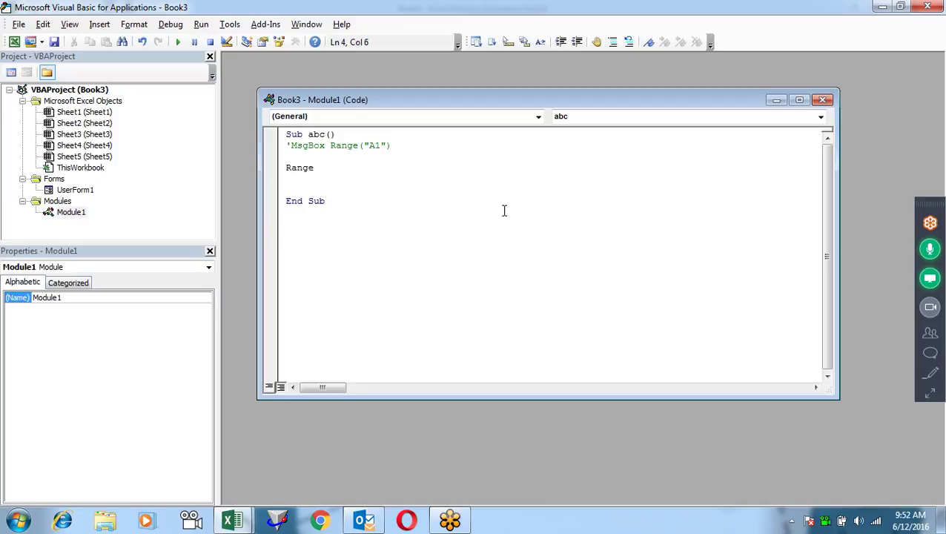
text(("A1"))
text(.)
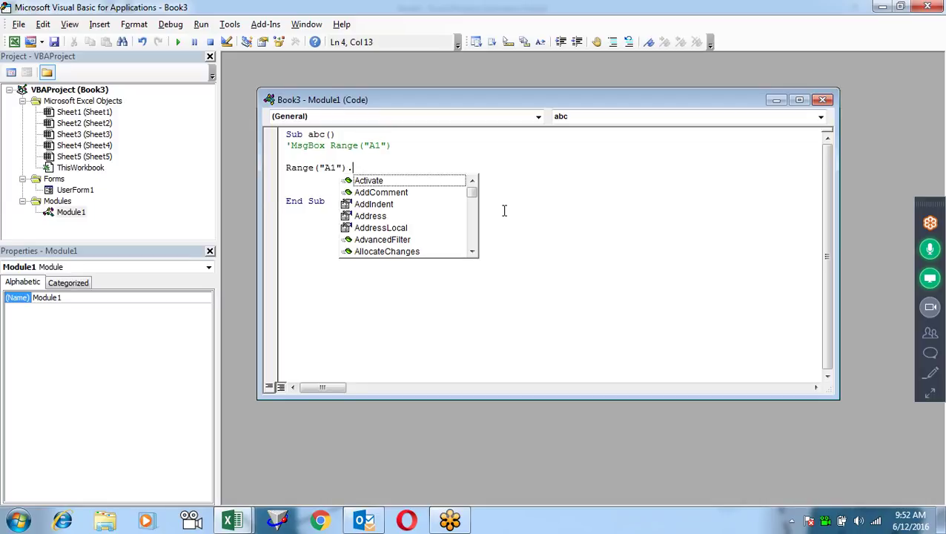
key(Down)
key(Down)
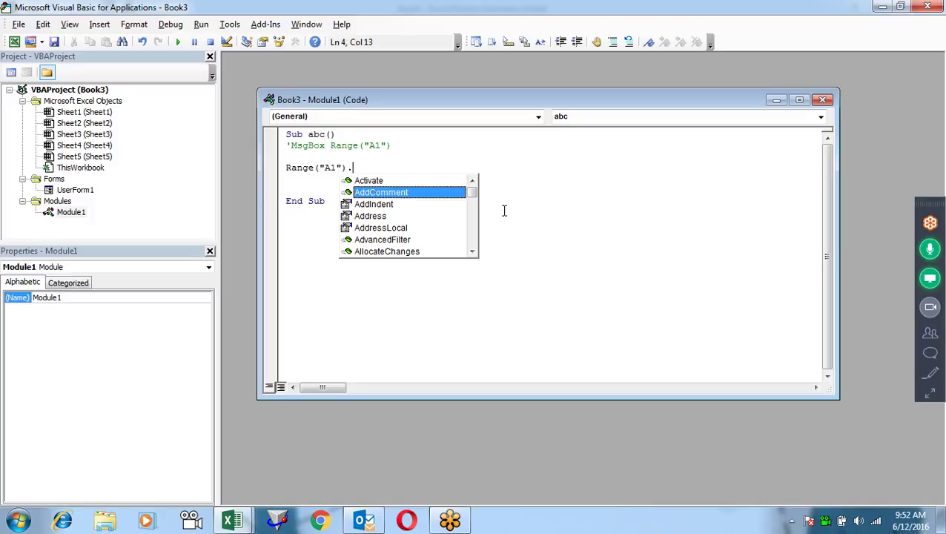
key(Down)
key(Down)
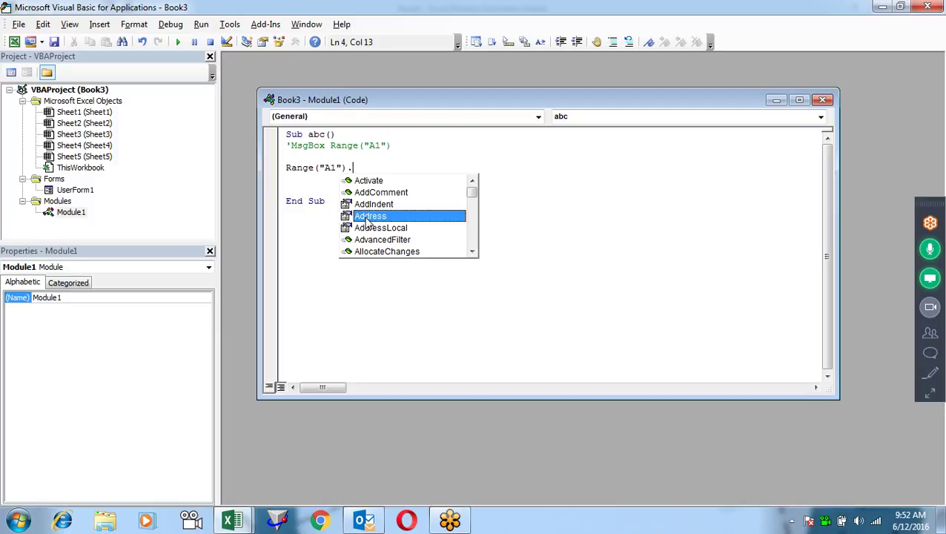
key(BackSpace)
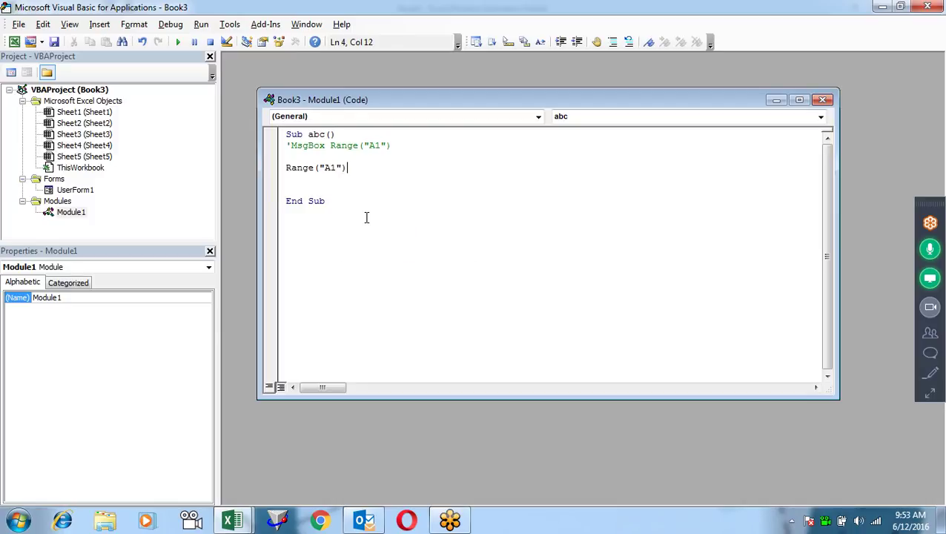
text(=")
key(Left)
key(Down)
key(Up)
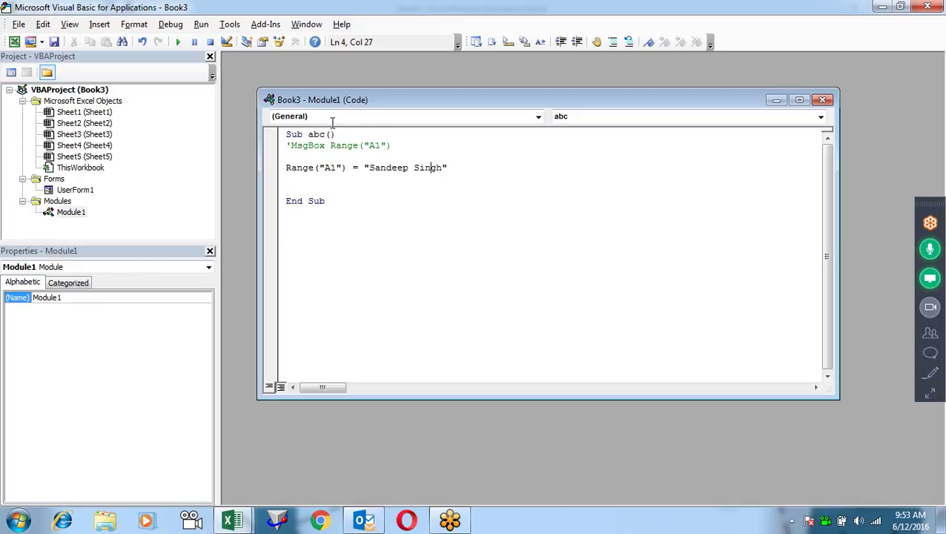
key(alt+F11)
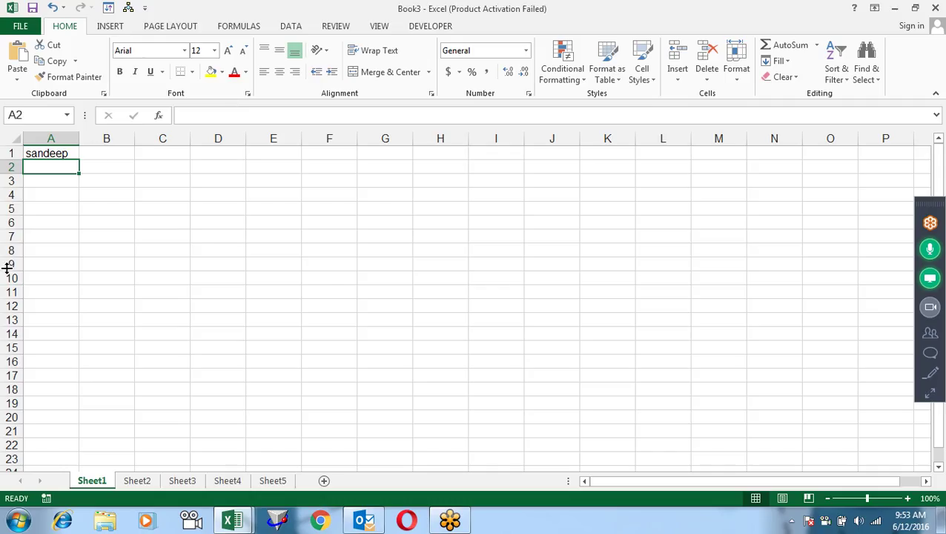
Step: Run the abc macro and check that Sheet1's A1 now holds the full name
key(alt+F11)
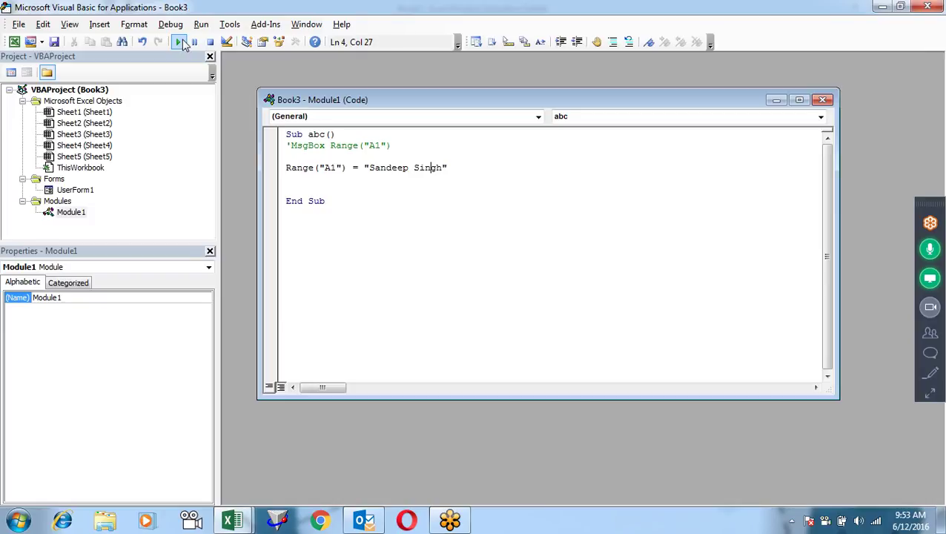
click(178, 41)
key(alt+F11)
click(262, 170)
key(alt+F11)
Step: Uncomment the MsgBox line, comment out the Range assignment, and run the macro again
click(290, 146)
key(BackSpace)
key(Down)
key(Down)
text(')
key(Up)
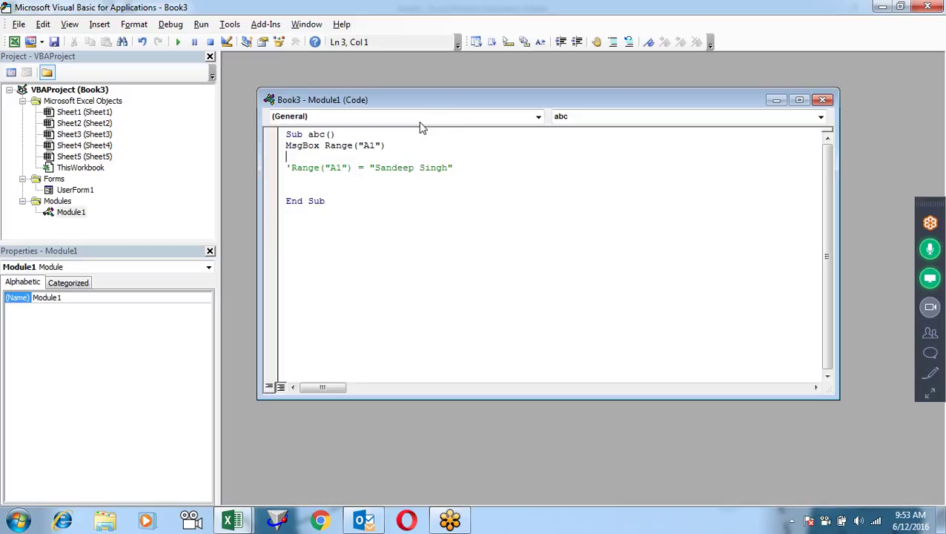
click(180, 46)
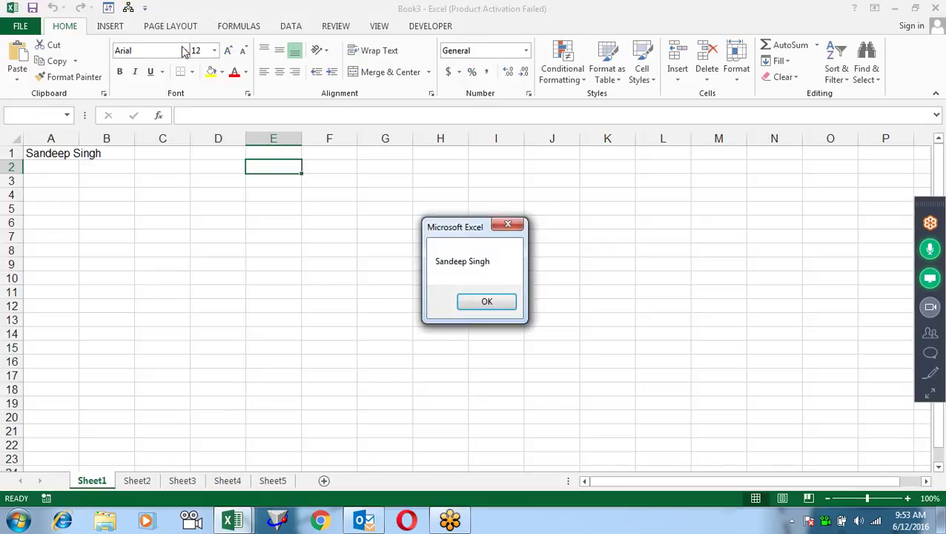
click(483, 308)
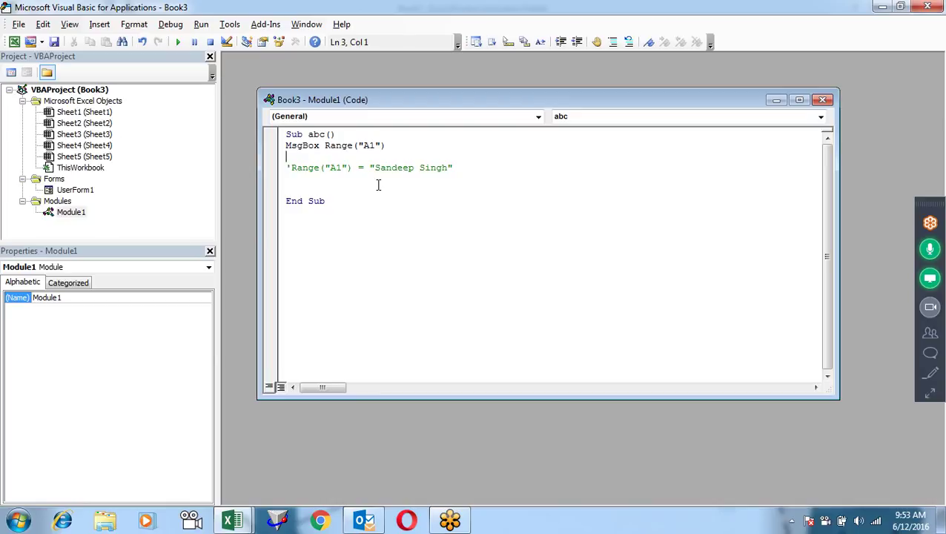
Step: Add the line Range("A1:A10").Value = "hello" below the commented assignment
click(478, 166)
key(Return)
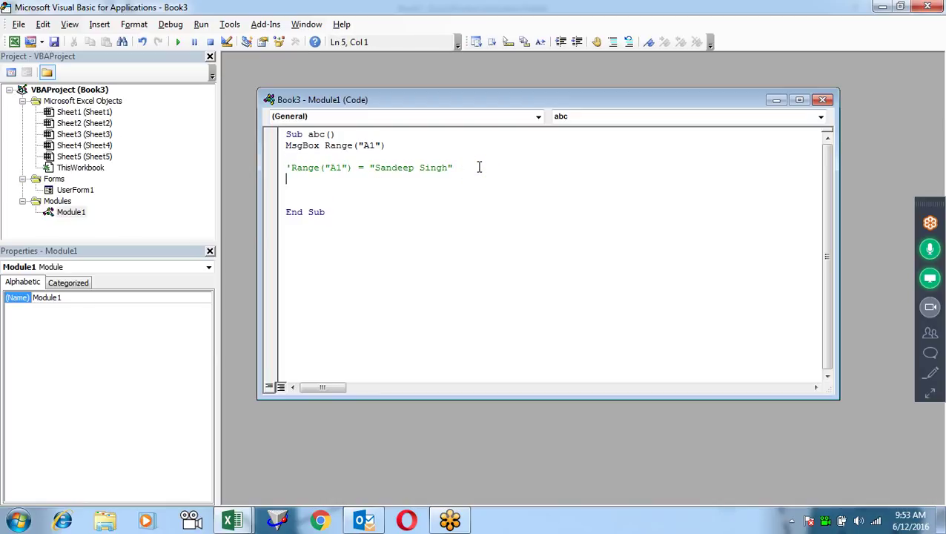
key(Return)
text(Range)
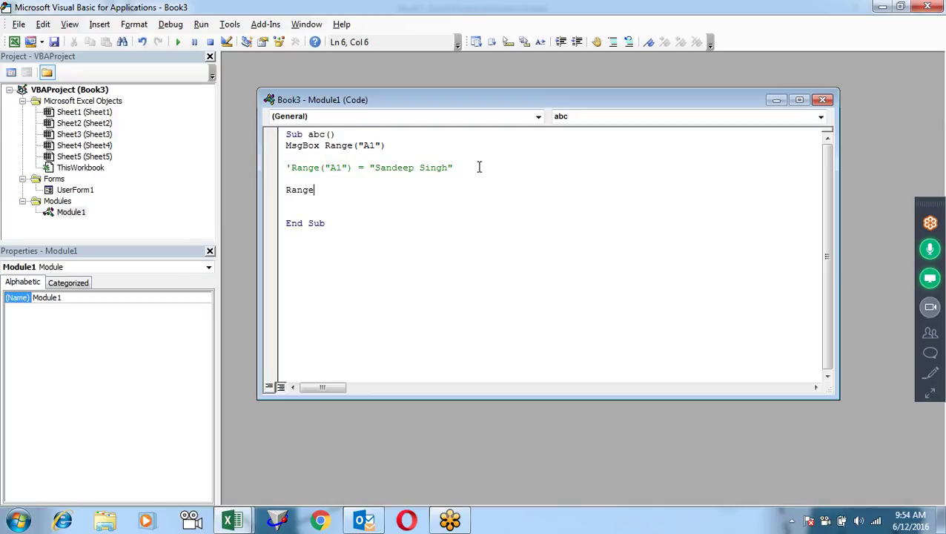
text(("A1)
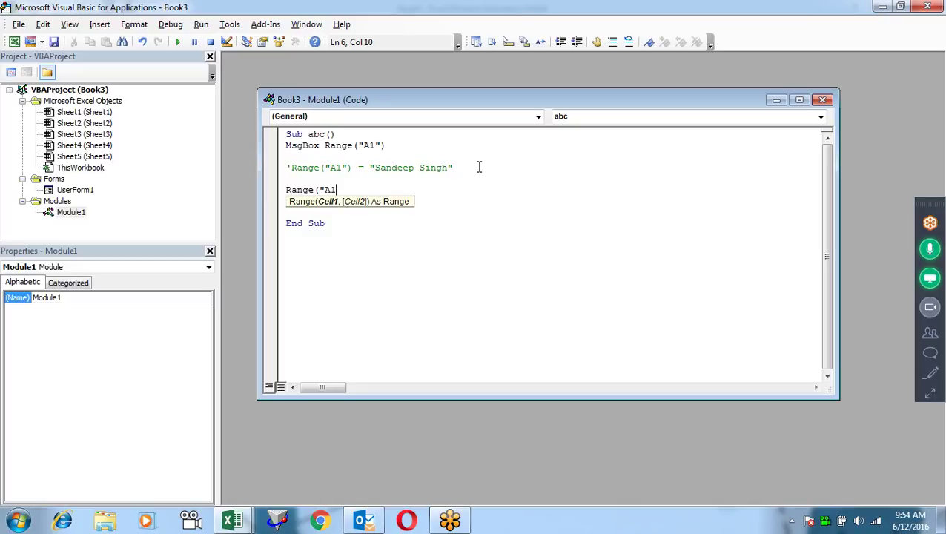
text(:)
text(A10")
text().)
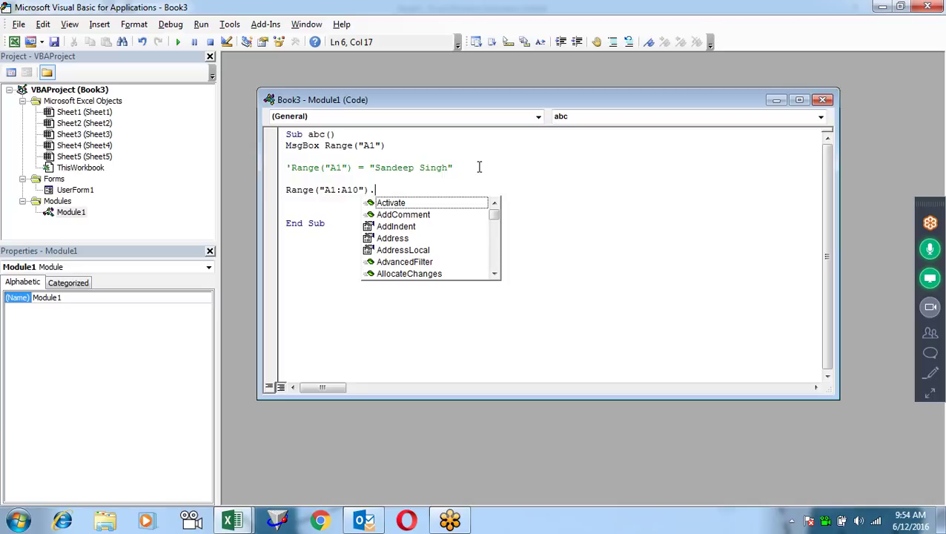
text(val)
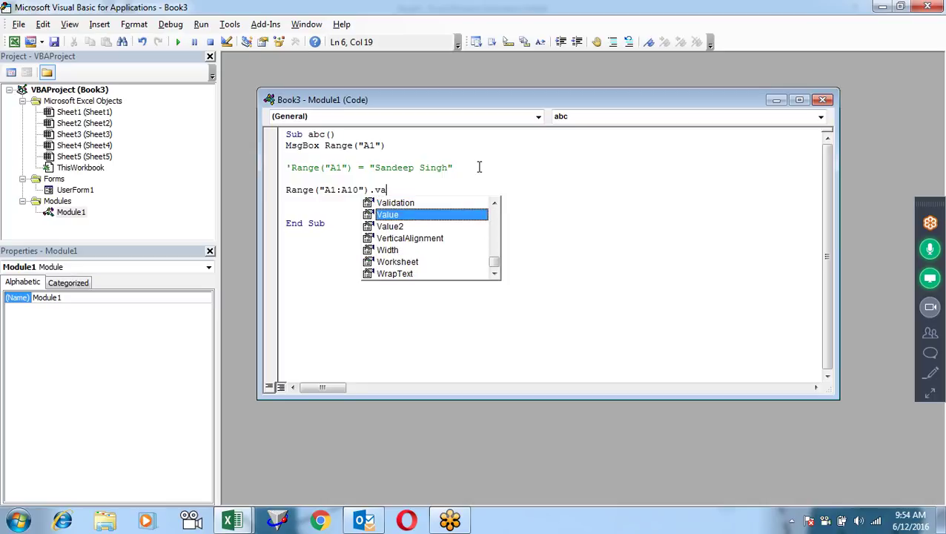
key(Tab)
key(Up)
key(Down)
key(Up)
key(Down)
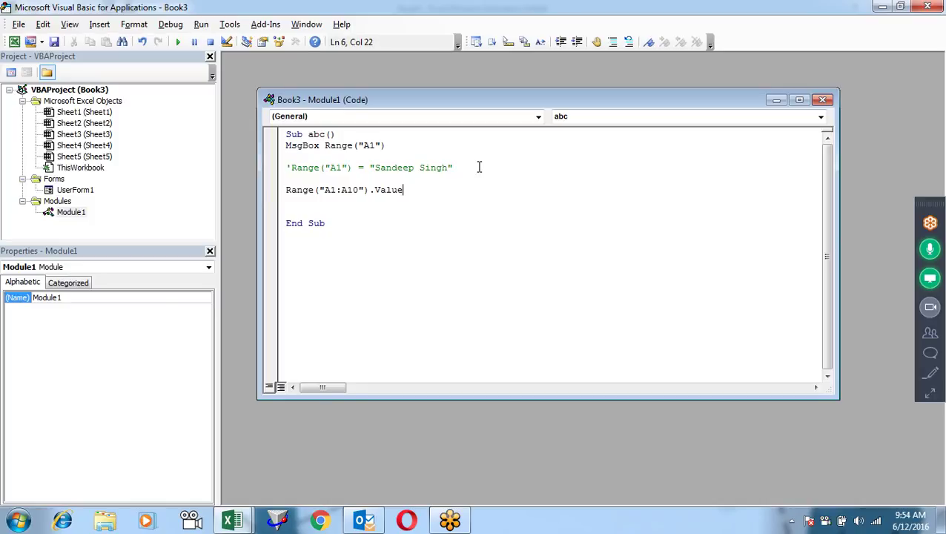
text(= ")
text(hello")
key(Up)
key(Down)
Step: Run the macro, dismiss the message box, and confirm A1:A10 read hello
click(175, 42)
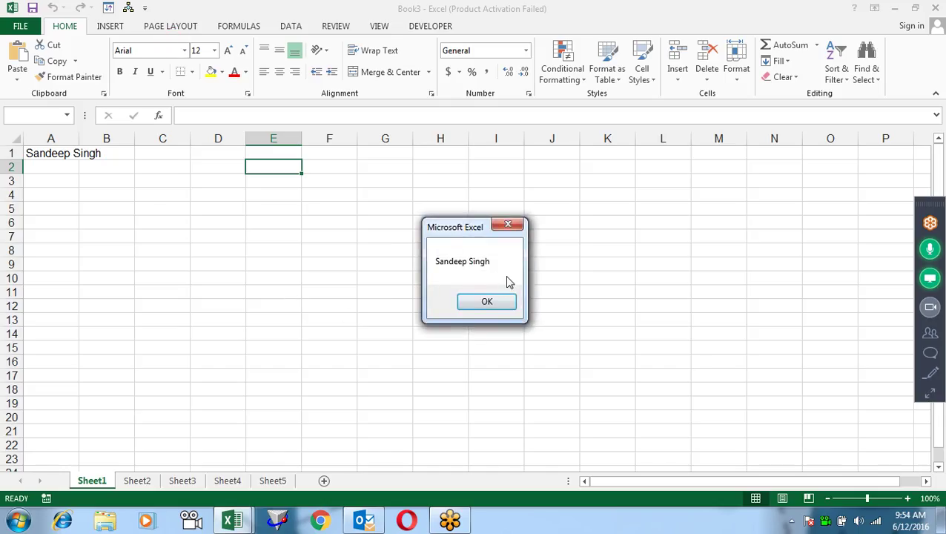
click(487, 300)
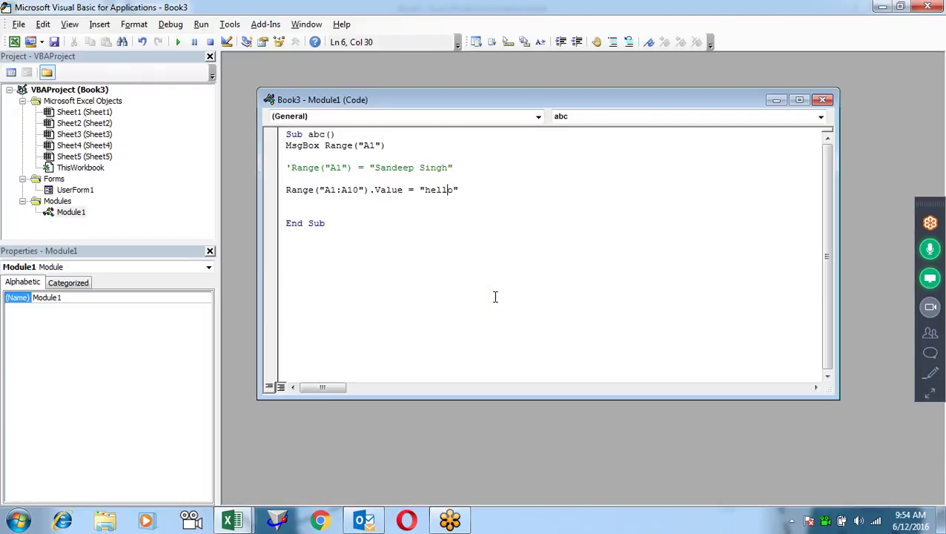
key(alt+F11)
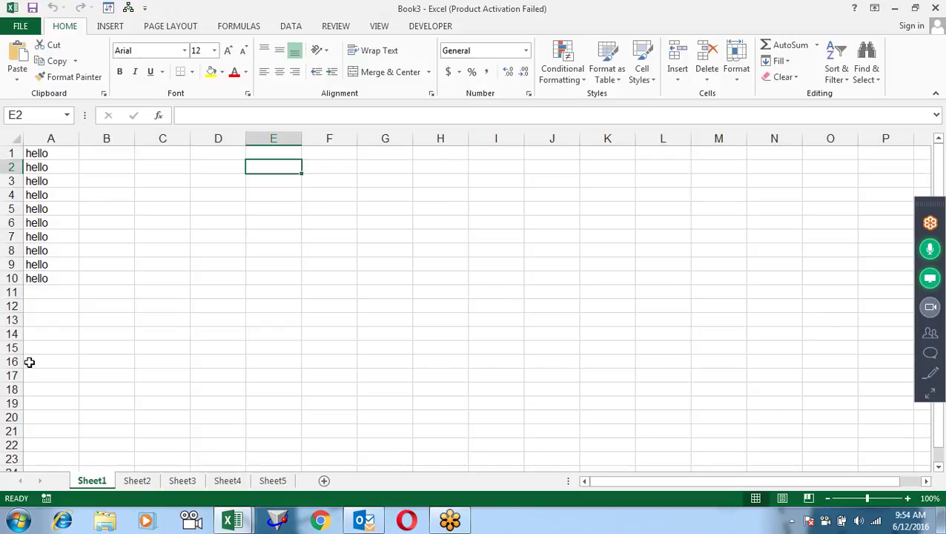
key(alt+F11)
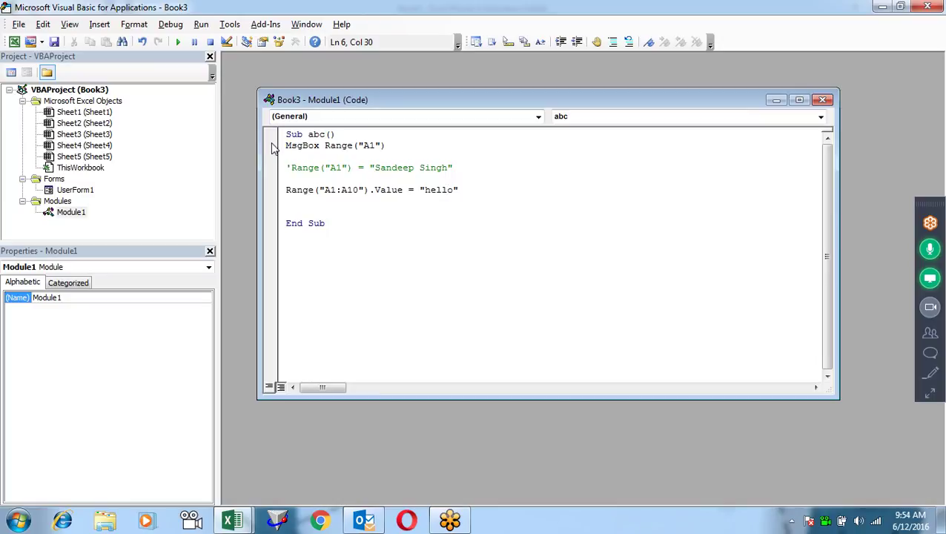
Step: Comment out the MsgBox line again, clearing the compile error along the way
click(287, 146)
text(')
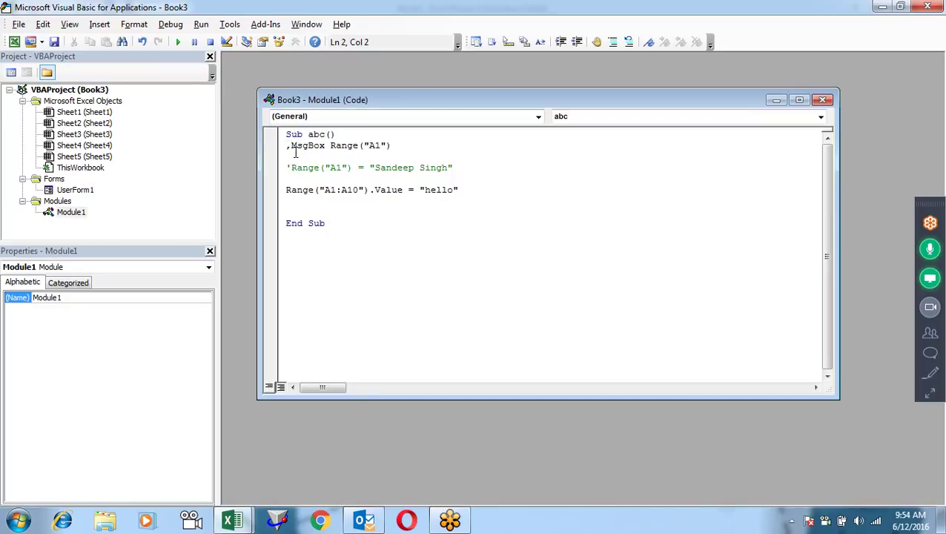
key(Down)
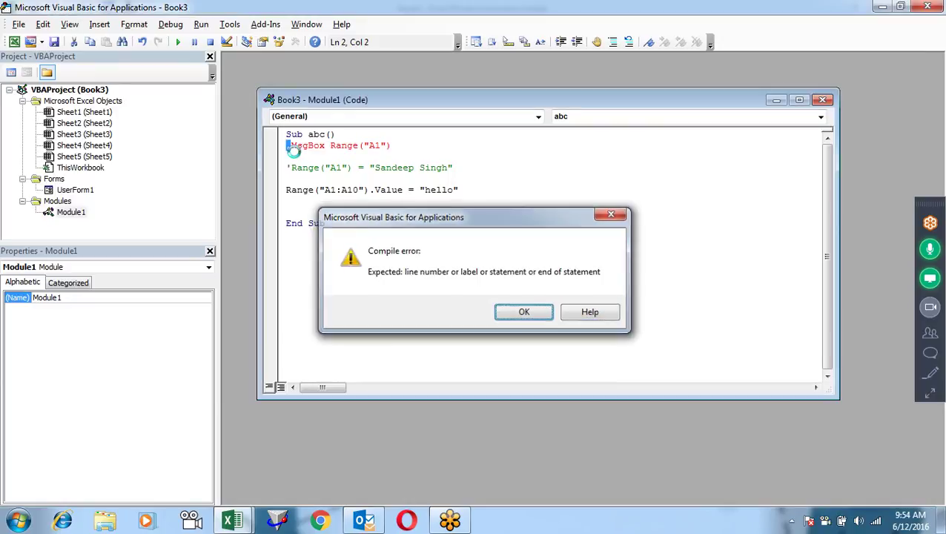
key(Return)
text(')
key(Down)
key(Down)
key(Down)
key(Down)
key(Down)
Step: Add the line Range("A1","A10").Value = "hi"
text(Range()
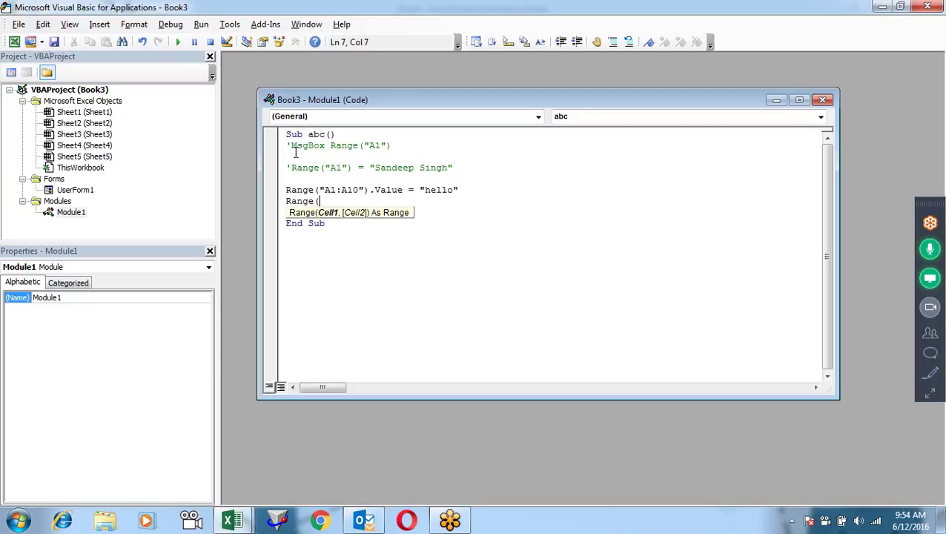
text("A1")
text(,)
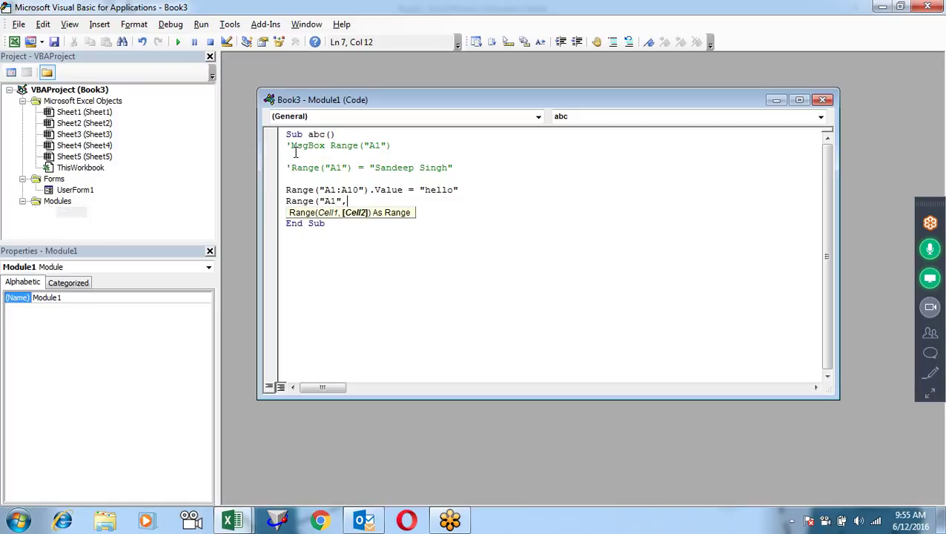
text("A10"))
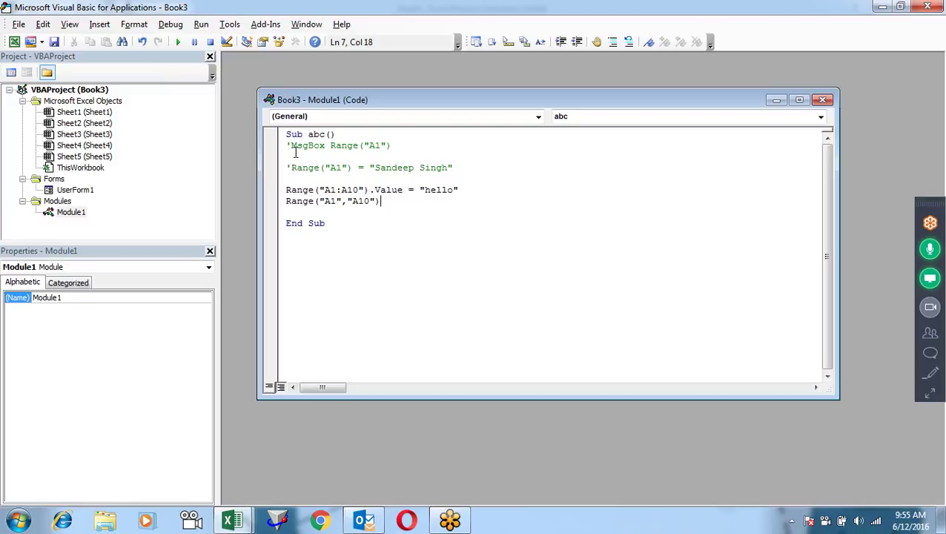
text(.va)
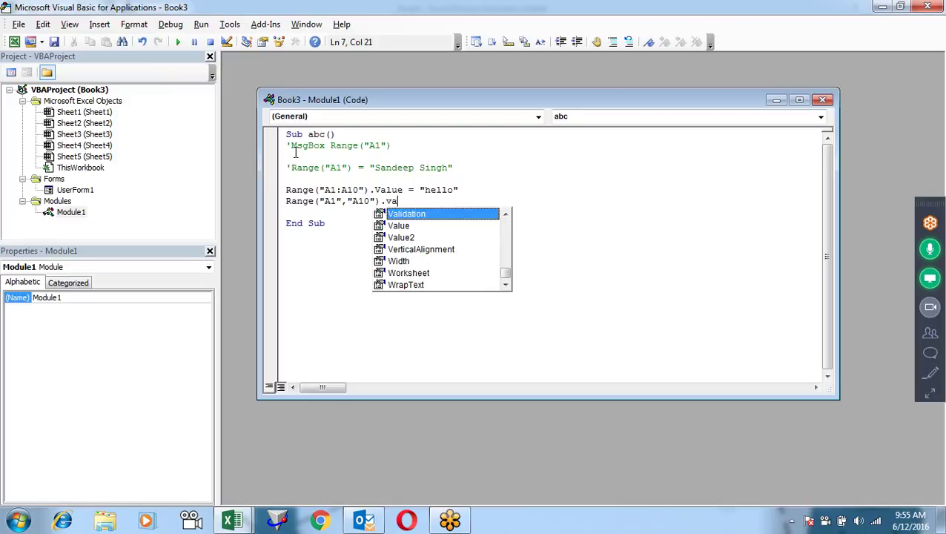
text(lu)
key(Tab)
text(=")
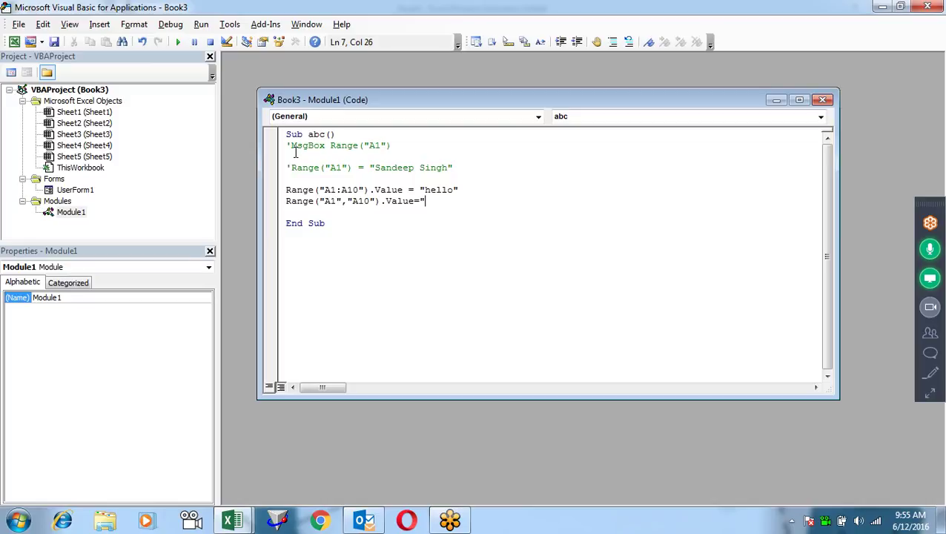
text(hi")
key(Return)
Step: Comment out the hello line and run the macro
key(Up)
key(Up)
key(Left)
key(Left)
key(Left)
key(Left)
key(Left)
key(Left)
key(Left)
key(Left)
key(Left)
key(Left)
key(Left)
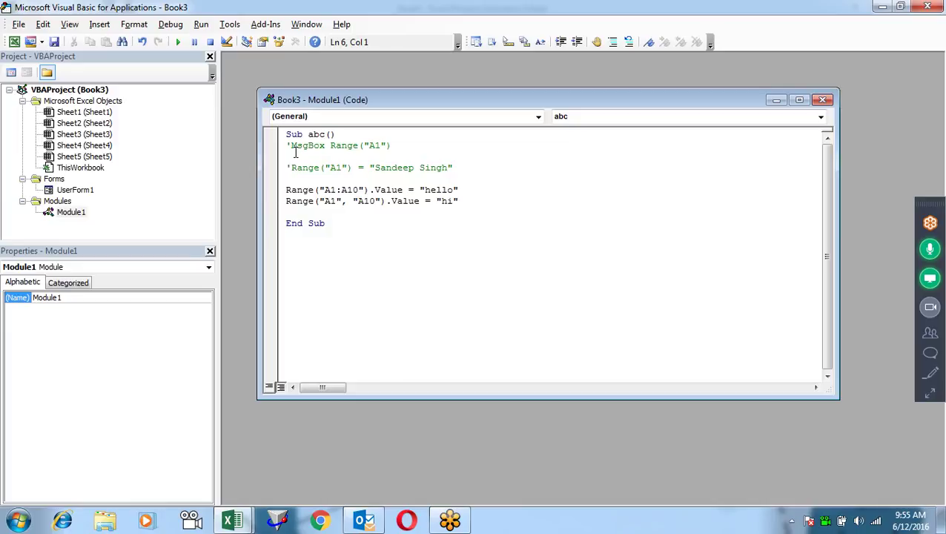
text(')
key(Down)
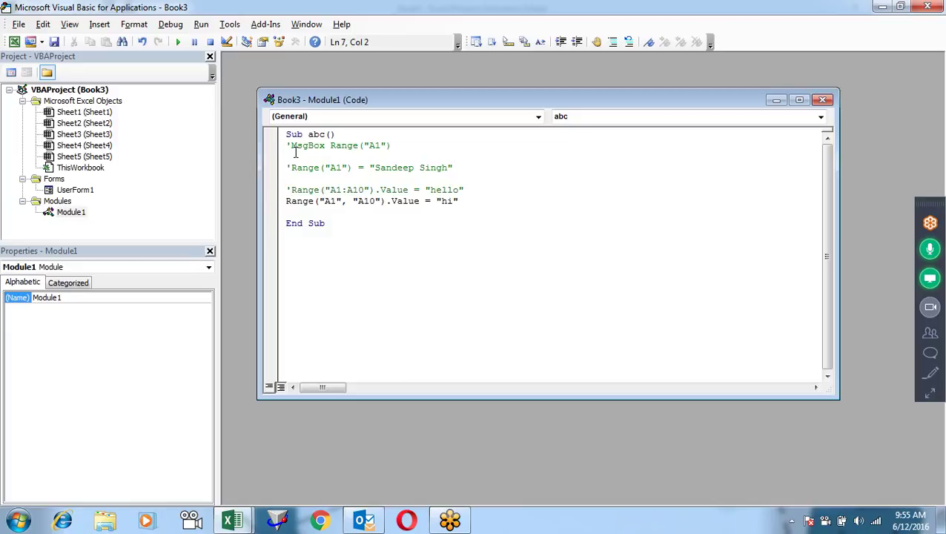
click(180, 43)
Step: Check the hi results in Excel, then add blank lines before End Sub
key(alt+Tab)
key(alt+Tab)
key(Down)
key(Return)
key(Return)
key(Return)
key(Up)
key(Up)
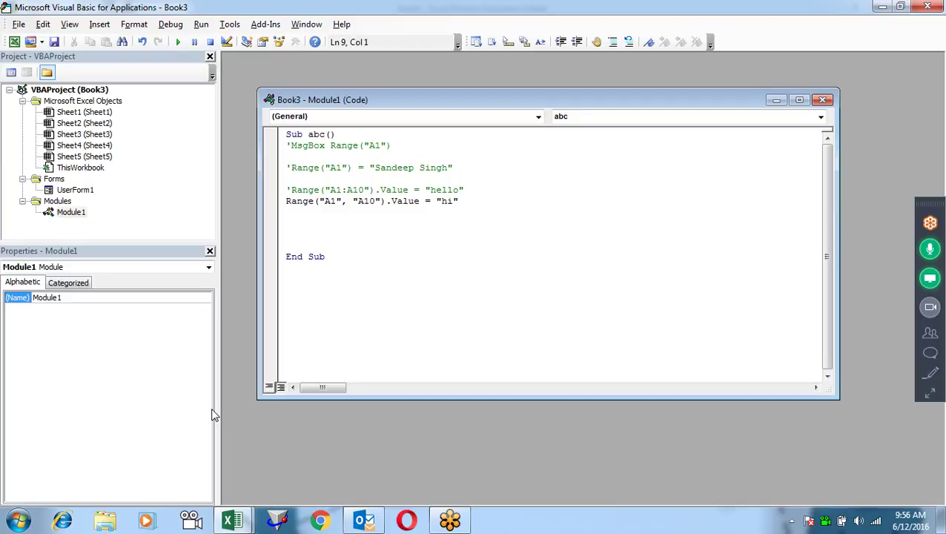
Step: Select A1:A10 on Sheet1 to show the range, then deselect it
key(alt+Tab)
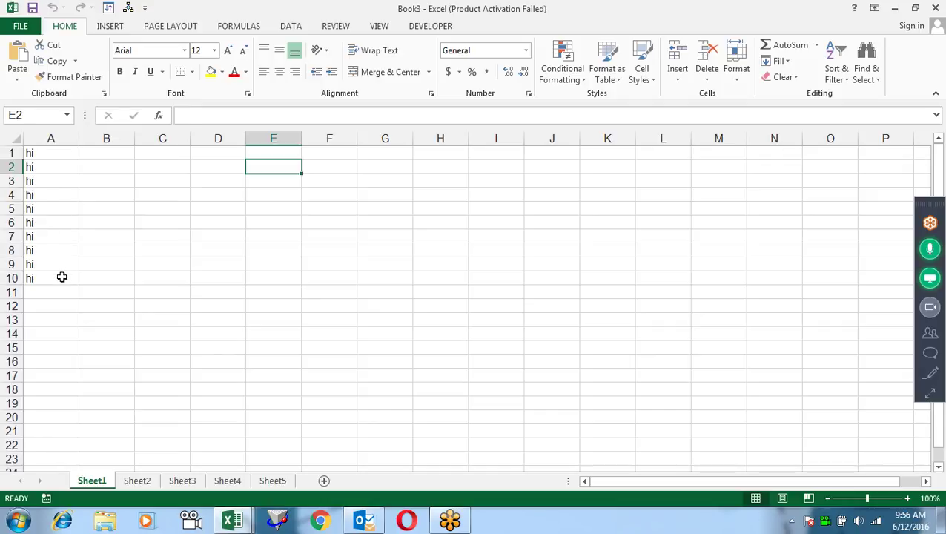
drag(61, 278, 58, 145)
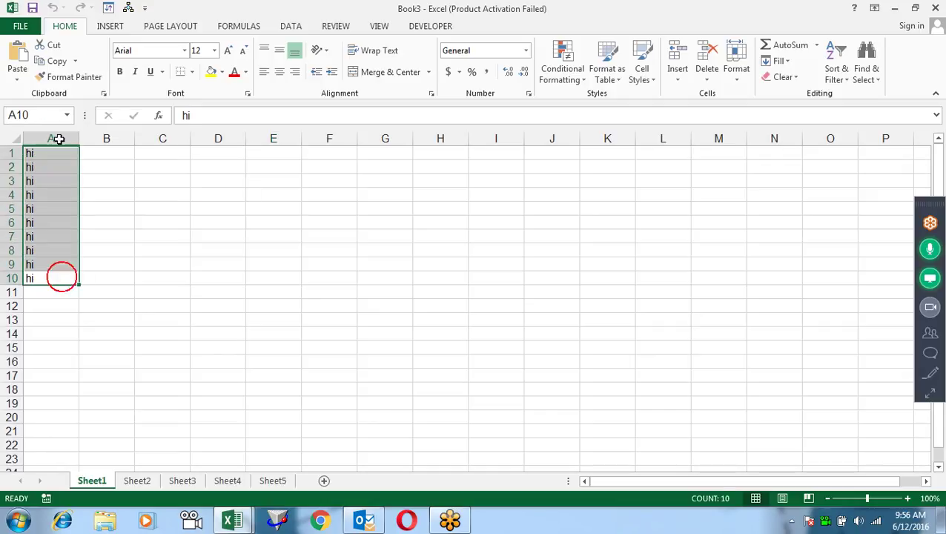
click(112, 178)
key(alt+F11)
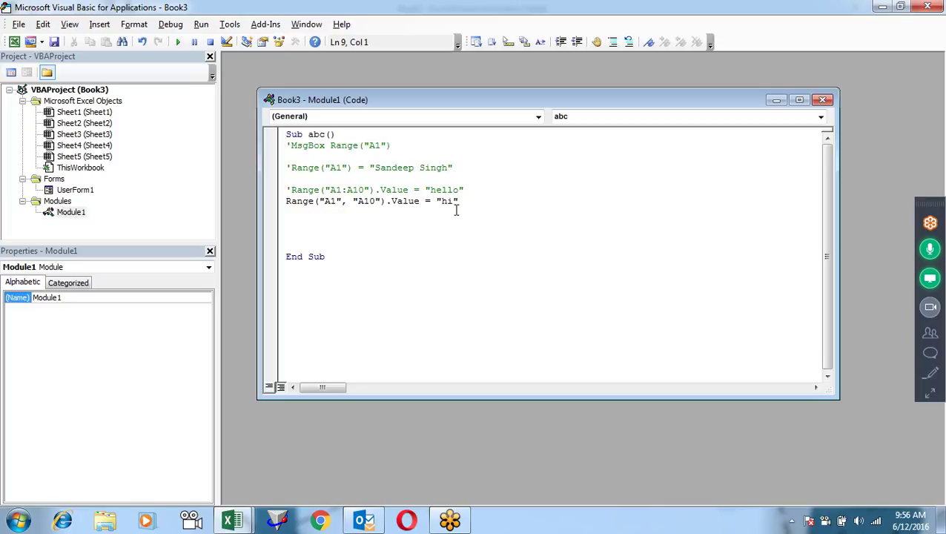
Step: Add a Range("A1", "A10").Select line on the blank line
drag(384, 201, 285, 202)
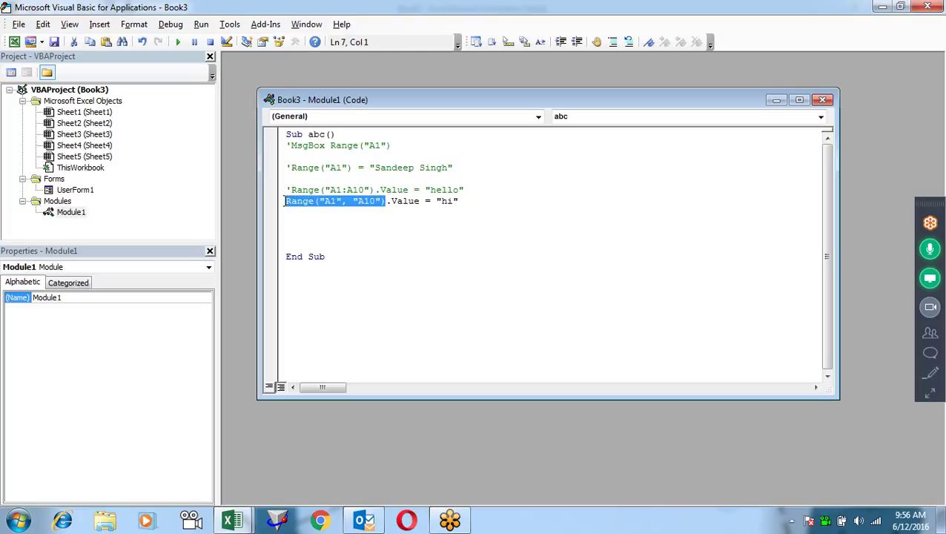
key(Down)
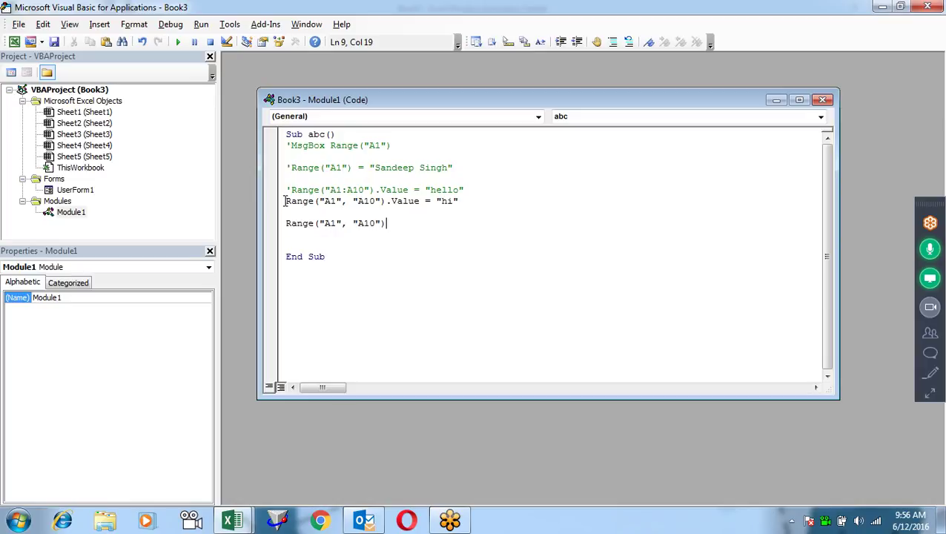
text(.sel)
key(Tab)
Step: Comment out the hi line and run the macro to select A1:A10
click(287, 196)
text(')
key(Down)
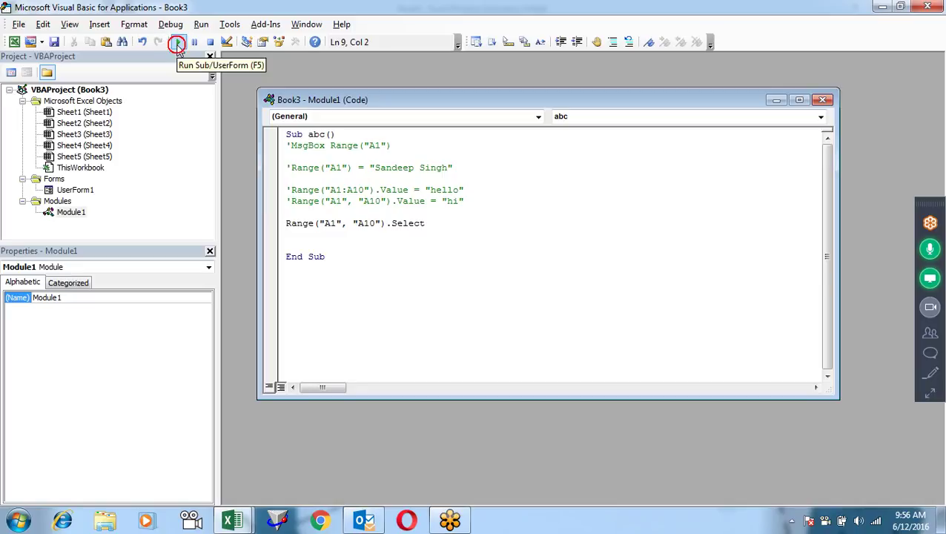
click(179, 43)
key(alt+Tab)
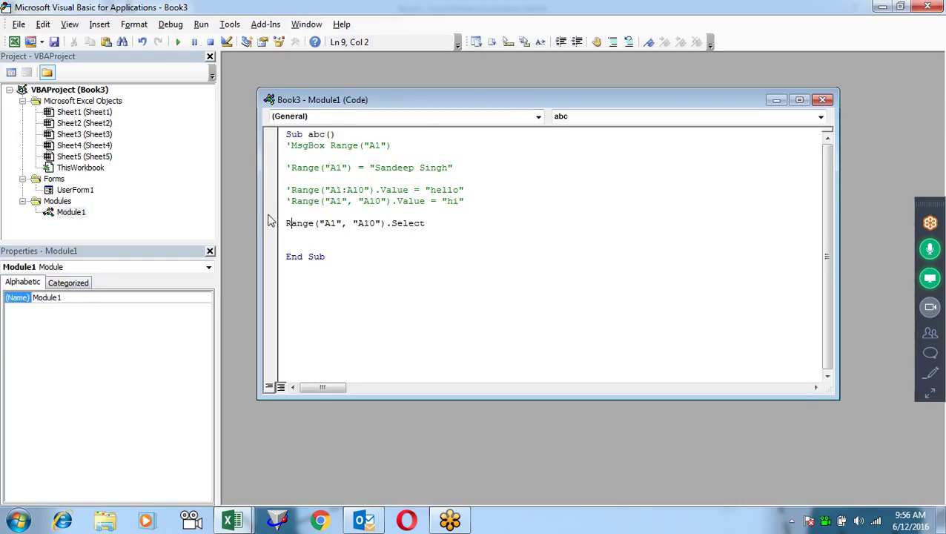
Step: Add Selection.Font.Bold = True below the Select line and run the macro
click(441, 224)
key(Return)
key(Return)
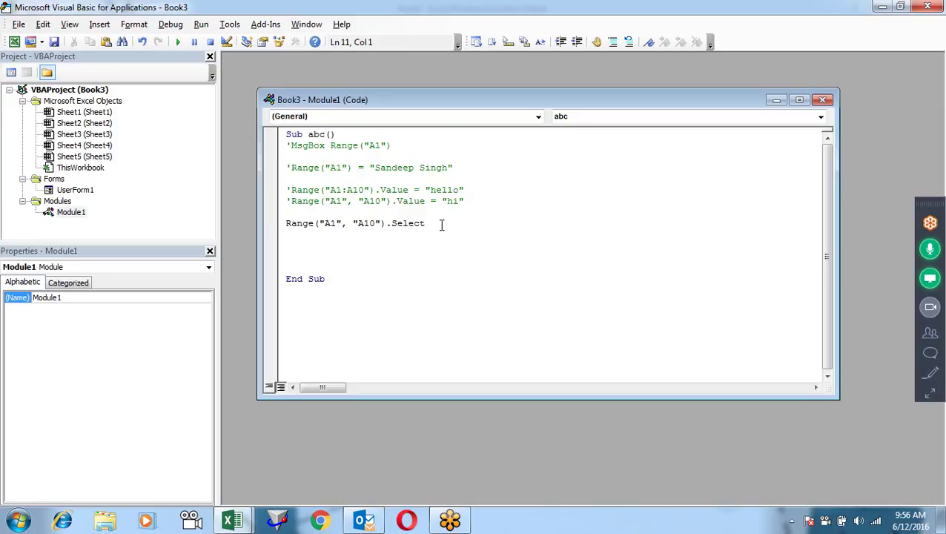
text(Selection)
key(BackSpace)
text(.font.bold =true)
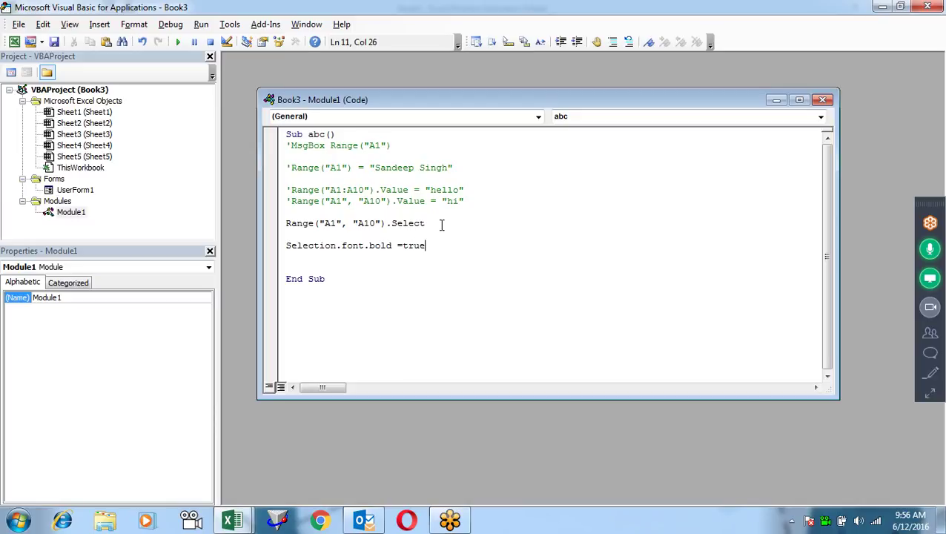
key(Return)
click(178, 43)
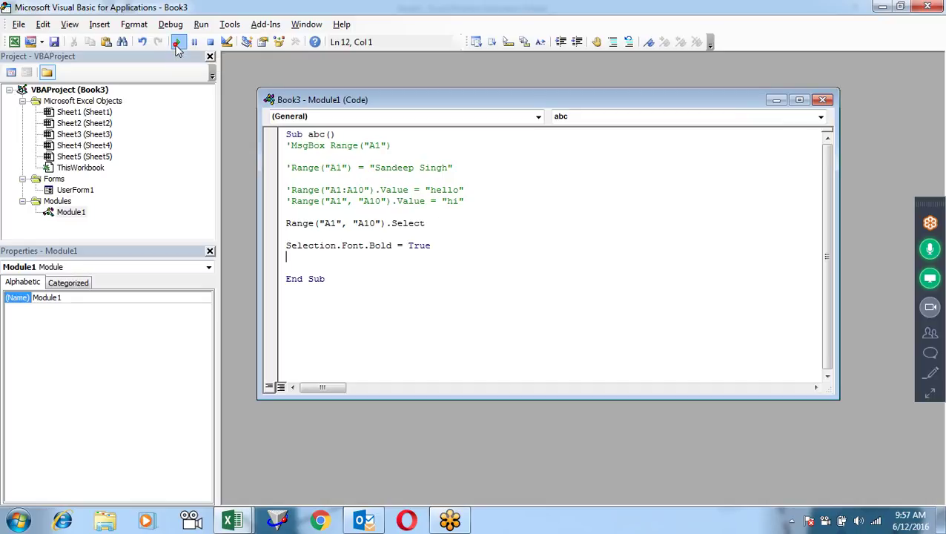
key(alt+F11)
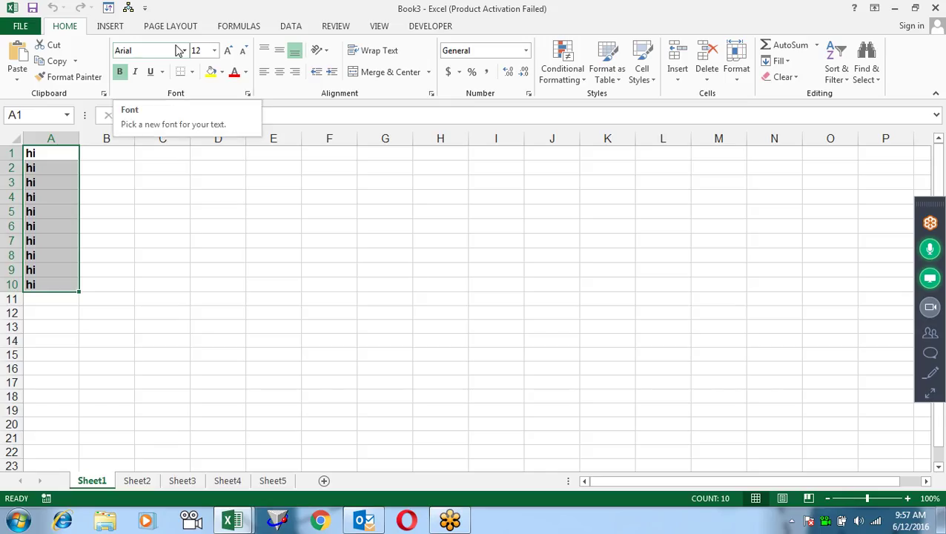
key(alt+F11)
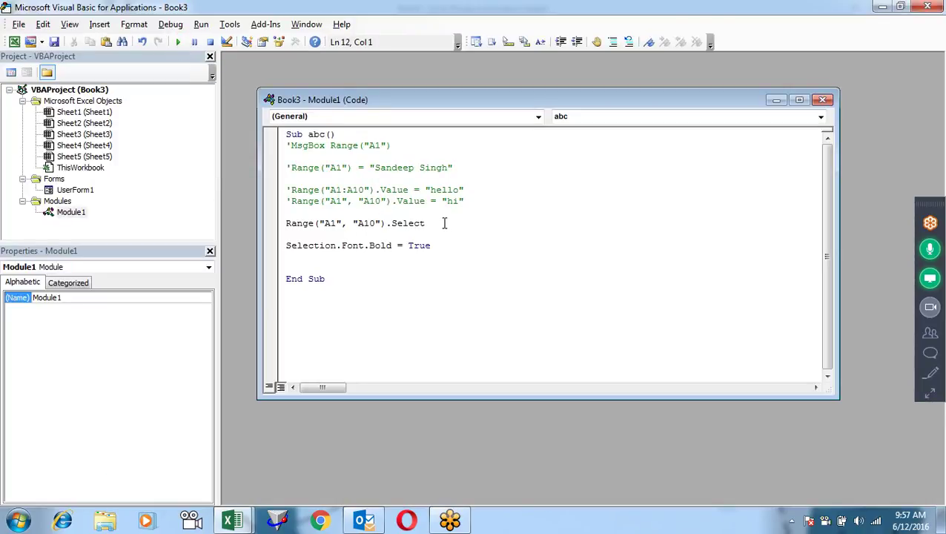
Step: Copy the Range select line to line 12 and change it to Range("A1", "A10").Font.Bold = True
drag(440, 222, 286, 223)
key(ctrl+c)
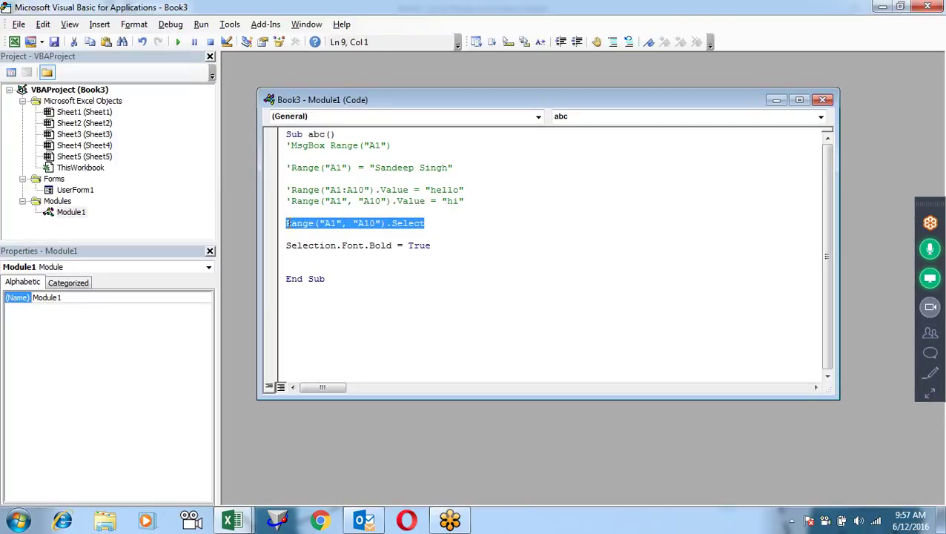
key(Down)
key(Down)
key(Down)
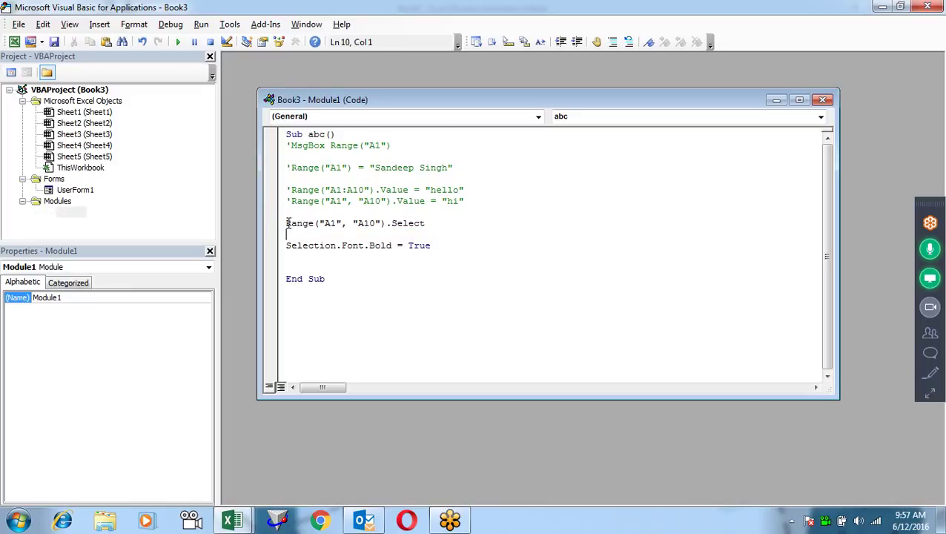
key(ctrl+v)
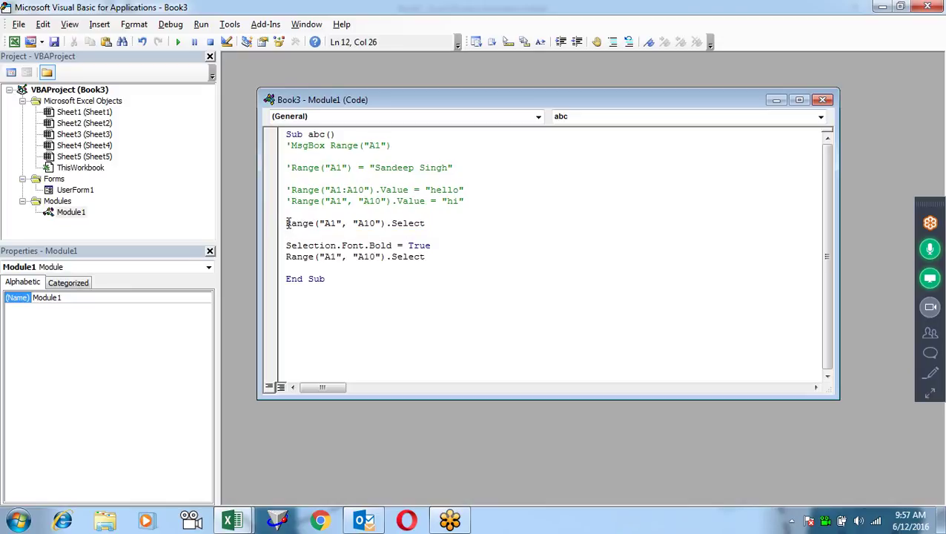
key(BackSpace)
key(BackSpace)
key(BackSpace)
text(.Fon)
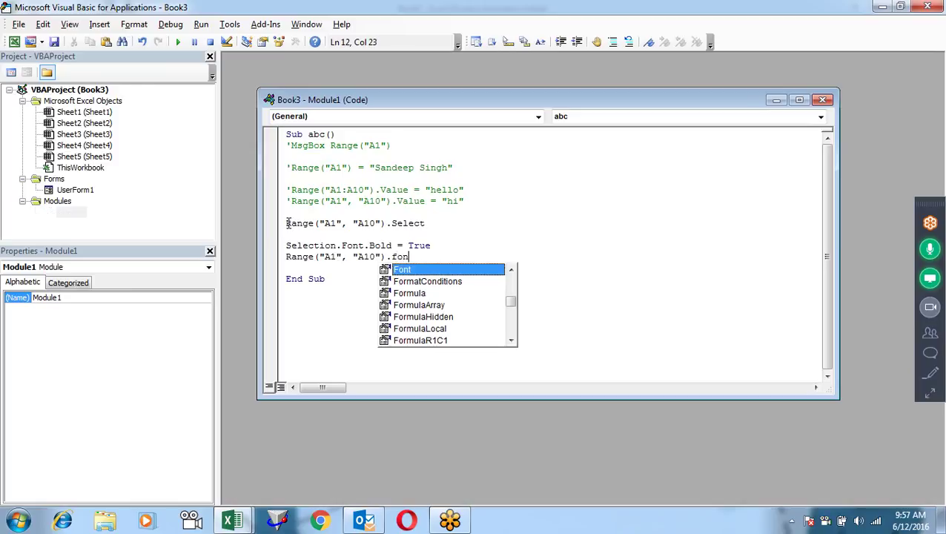
key(Tab)
text(.bo)
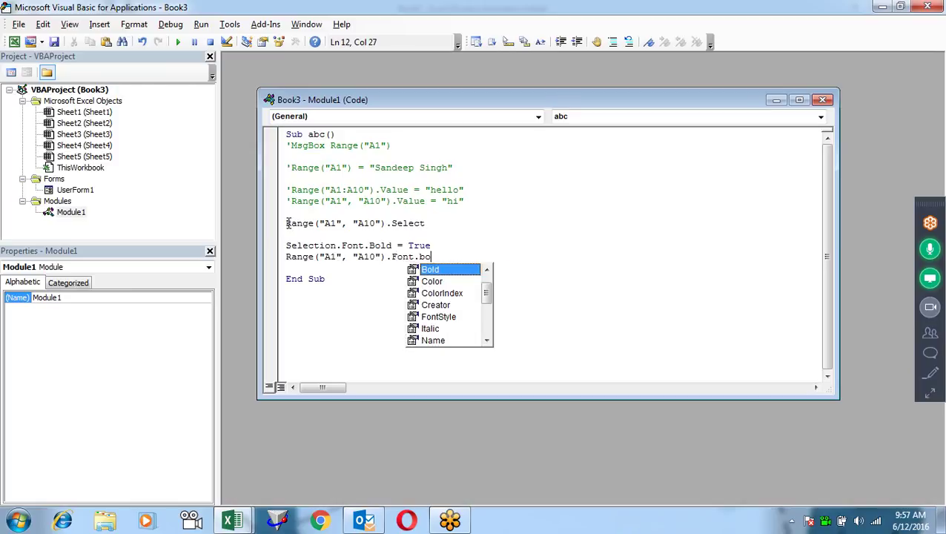
key(Tab)
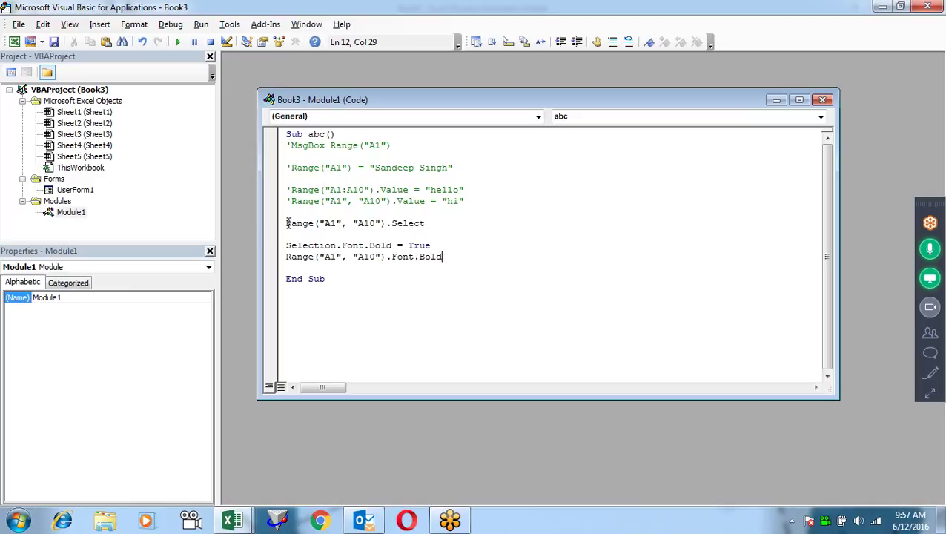
text(rue)
Step: Run the abc macro and view the bolded A1:A10 cells in Excel
key(Down)
key(Up)
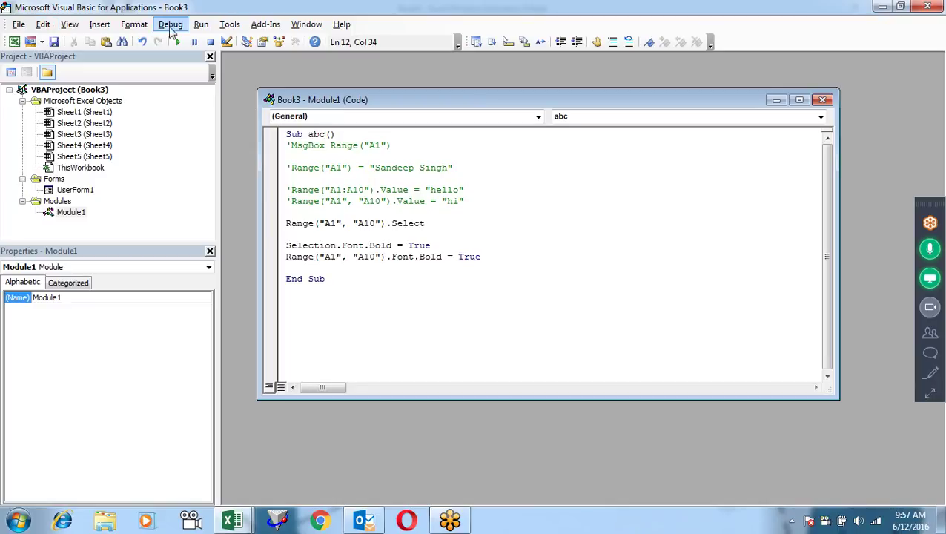
click(180, 41)
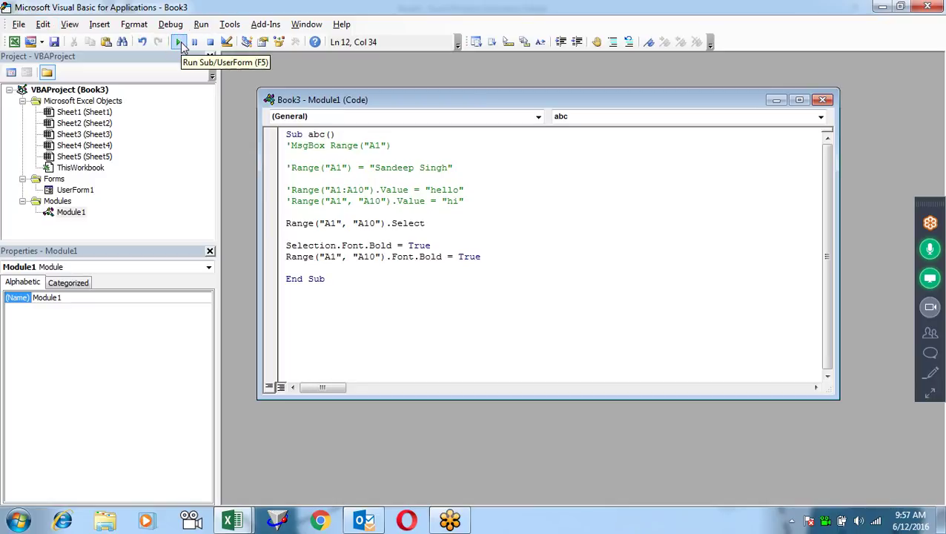
key(alt+F11)
Step: Start recording a new macro with the default name Macro1 from the Developer tab
key(alt+Tab)
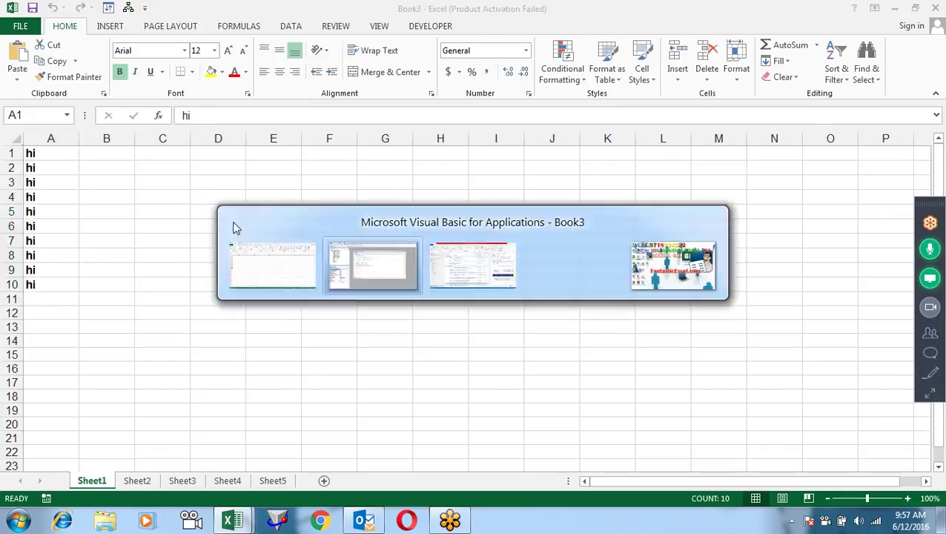
click(491, 256)
key(alt+F11)
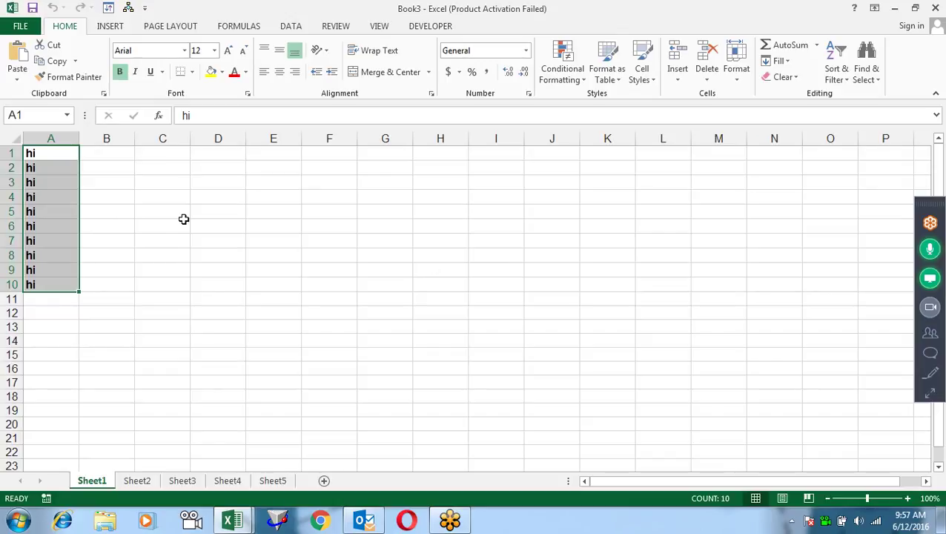
click(436, 31)
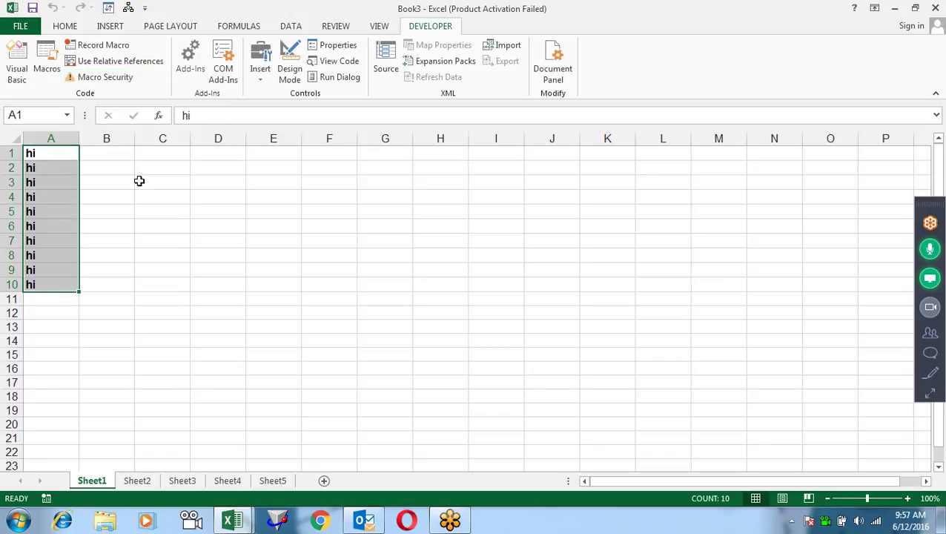
click(104, 45)
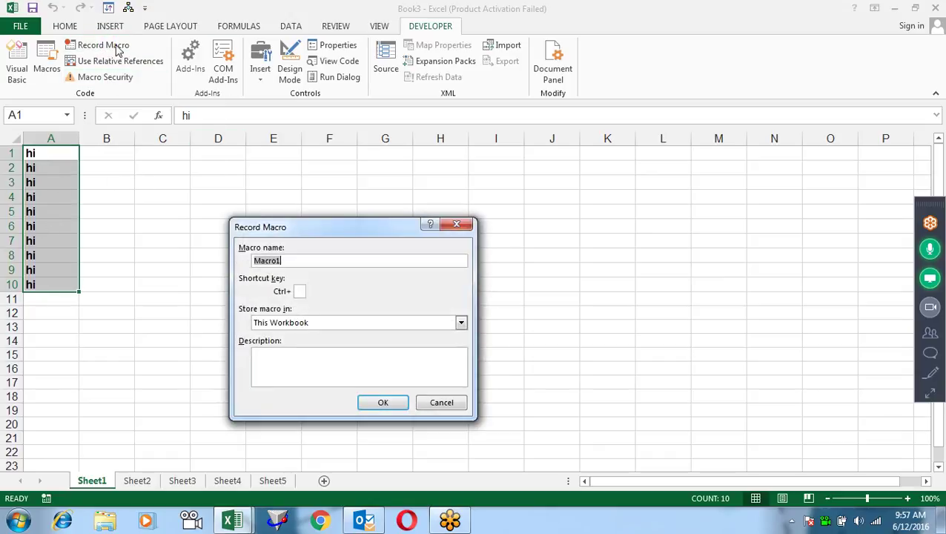
click(399, 405)
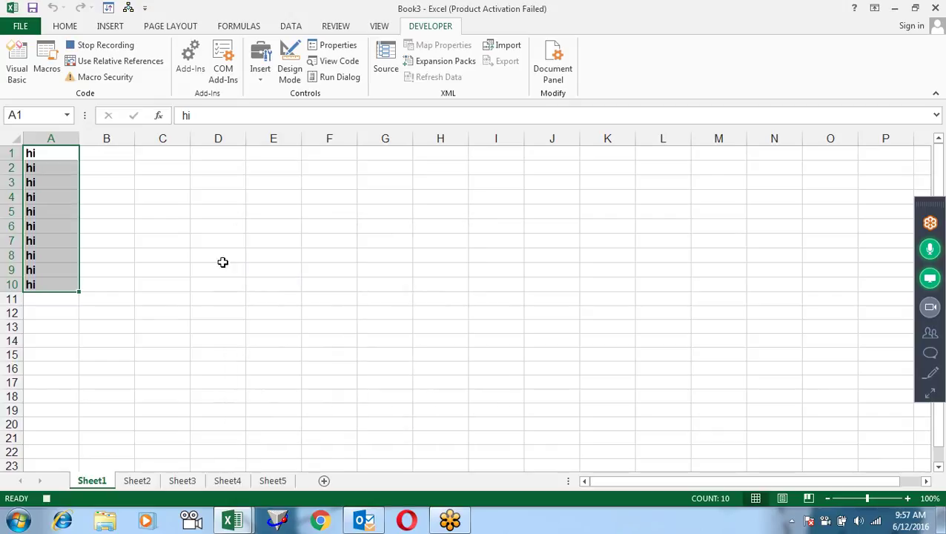
Step: Fill A1:A10 yellow, then stop the macro recording
click(66, 28)
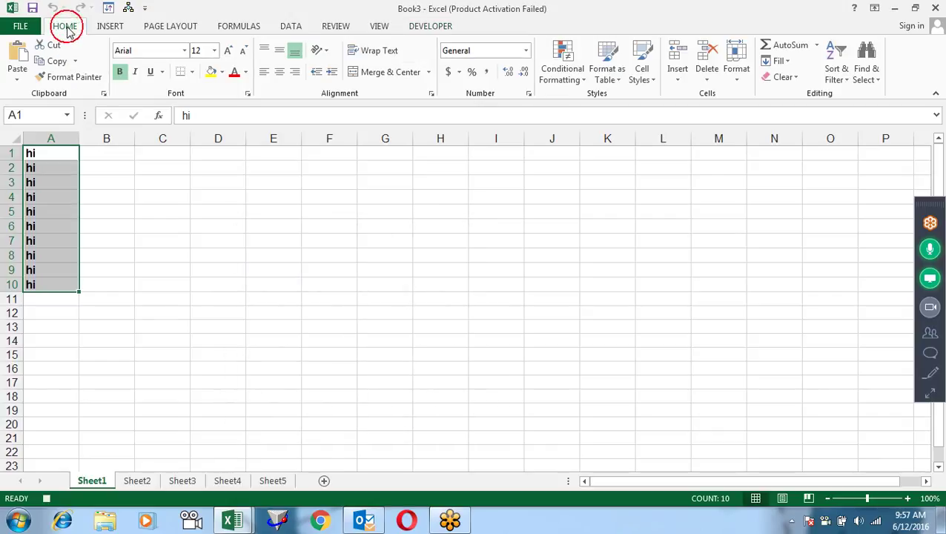
click(211, 72)
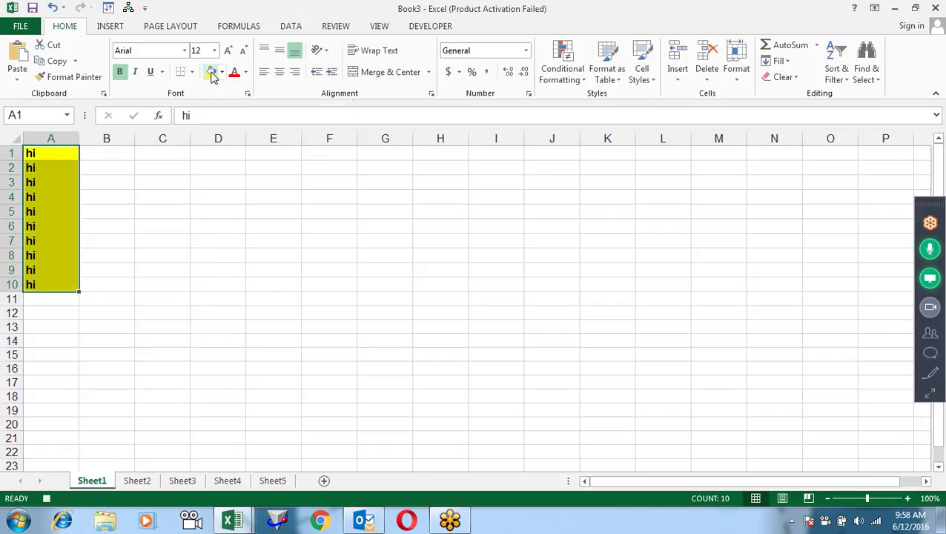
click(444, 28)
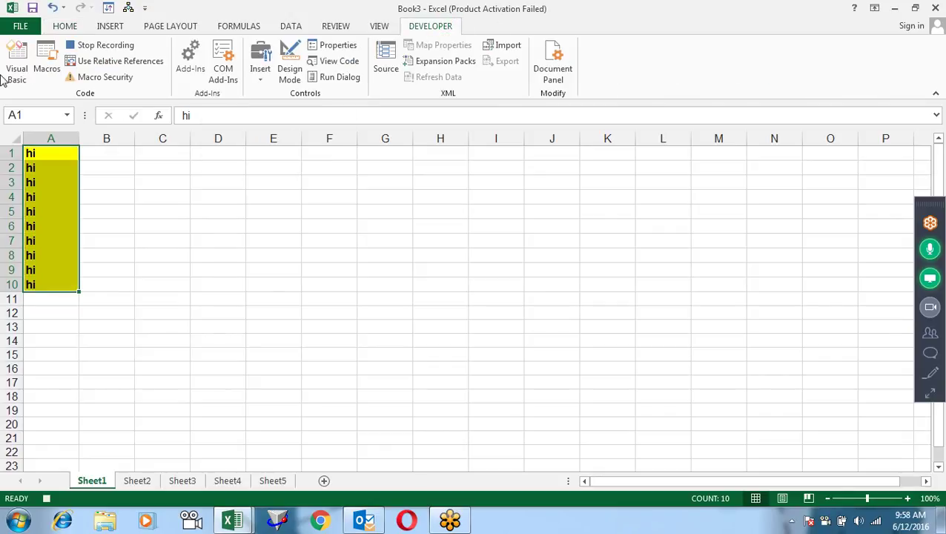
click(88, 45)
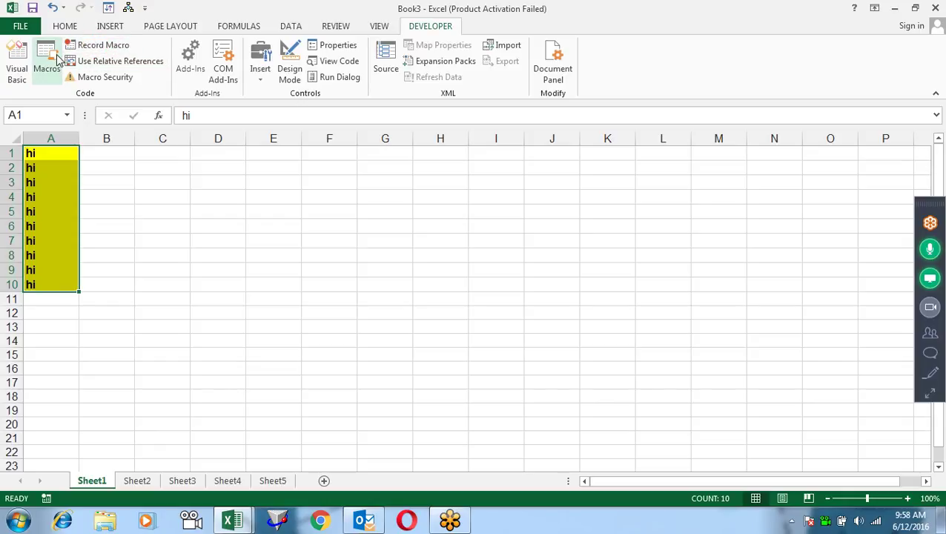
Step: Open Macro1's code for editing from the Macros list
click(56, 61)
click(267, 257)
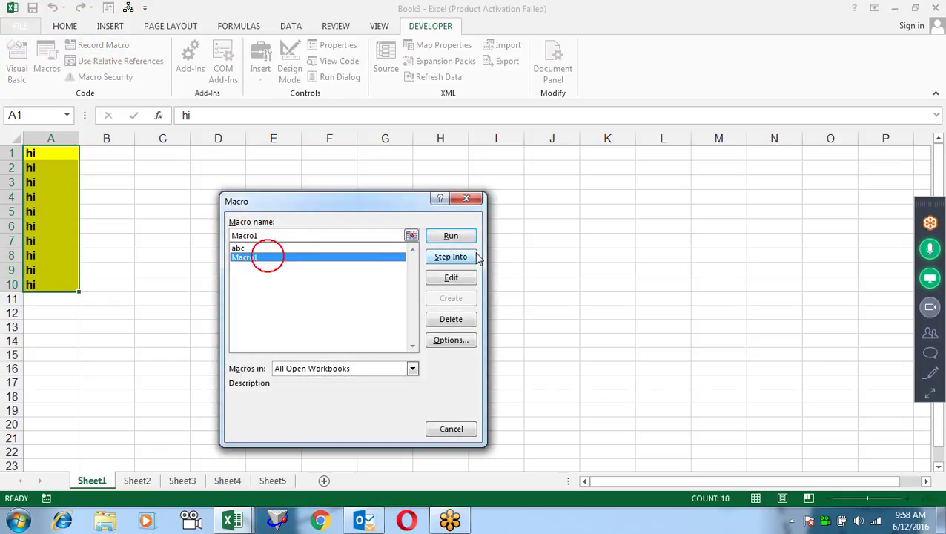
click(452, 280)
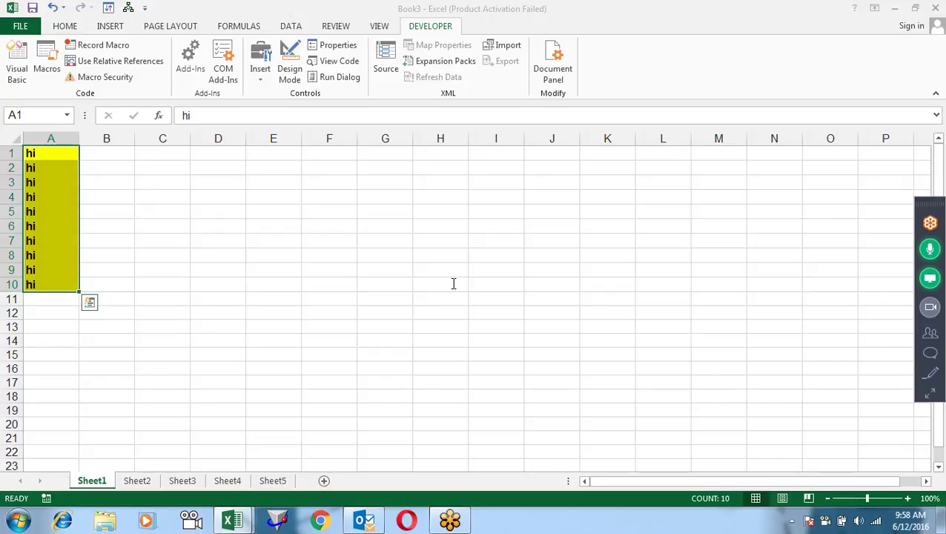
click(233, 520)
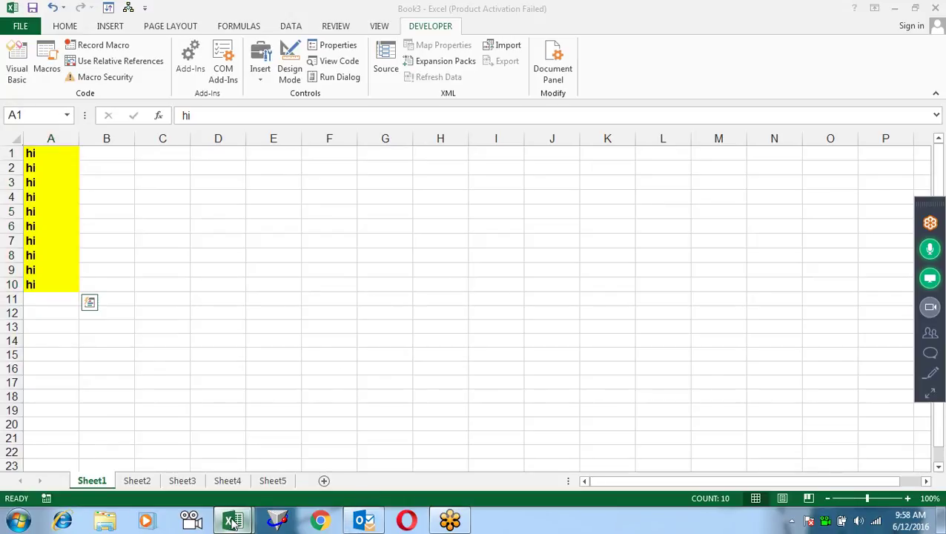
Step: Inspect Macro1's recorded Selection.Interior fill block with .Color = 65535 in Module2
click(278, 459)
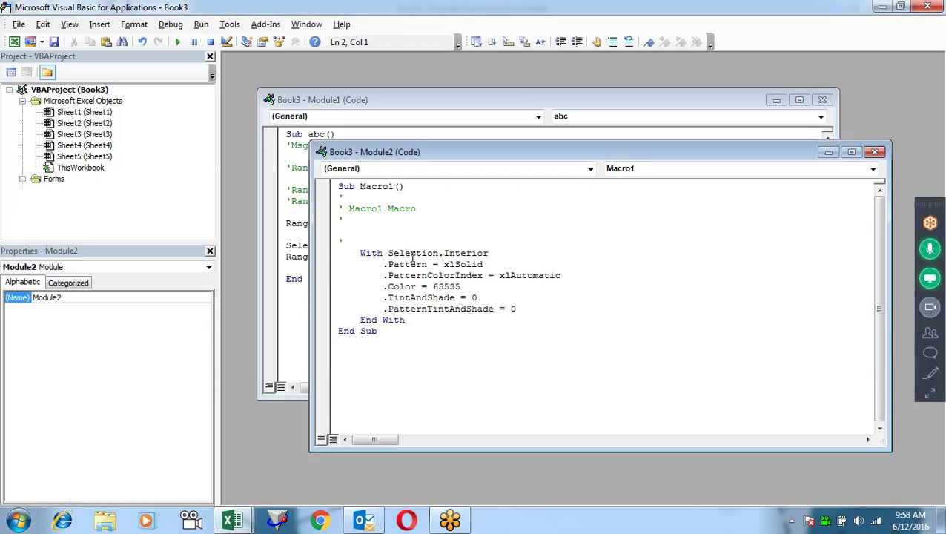
mouse_move(451, 152)
mouse_down()
mouse_move(561, 167)
mouse_move(564, 145)
mouse_up()
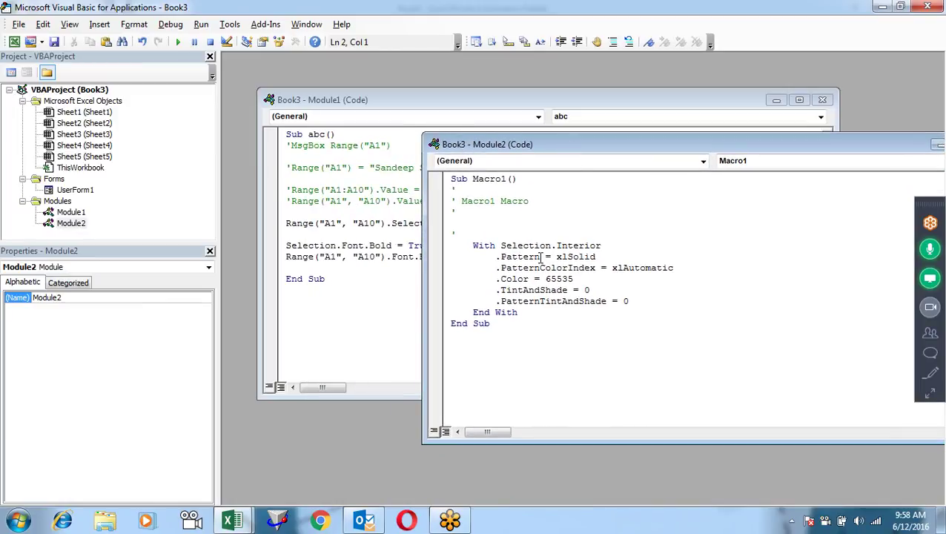
drag(573, 279, 502, 280)
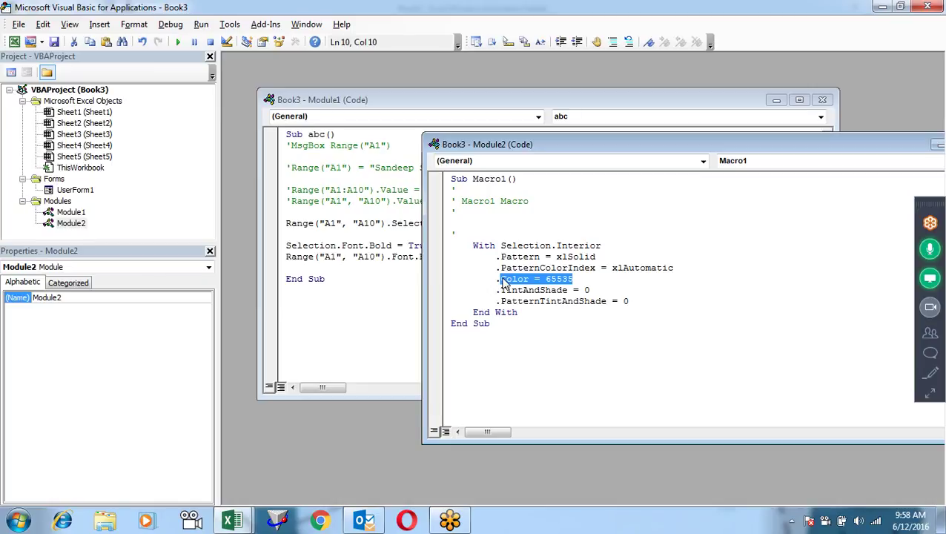
mouse_move(556, 279)
mouse_down()
mouse_move(500, 246)
mouse_move(645, 293)
mouse_up()
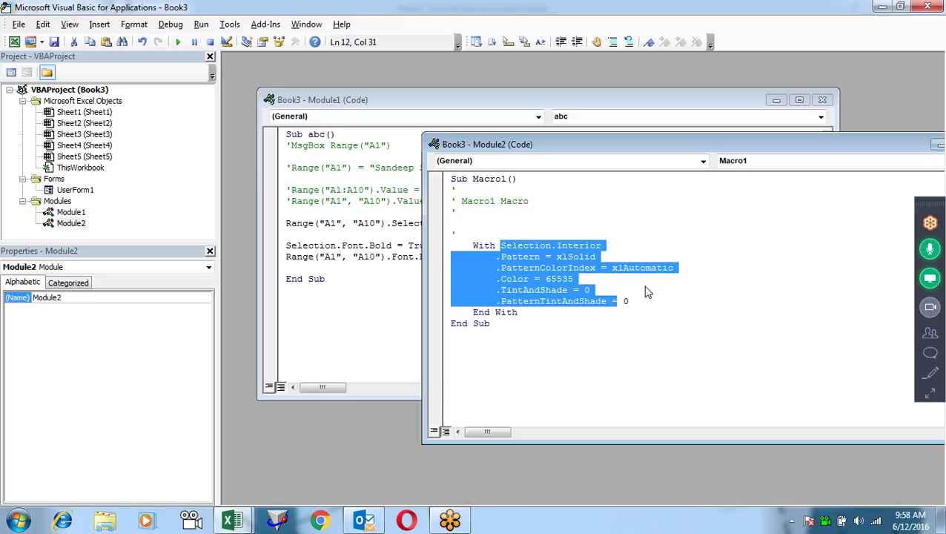
click(494, 244)
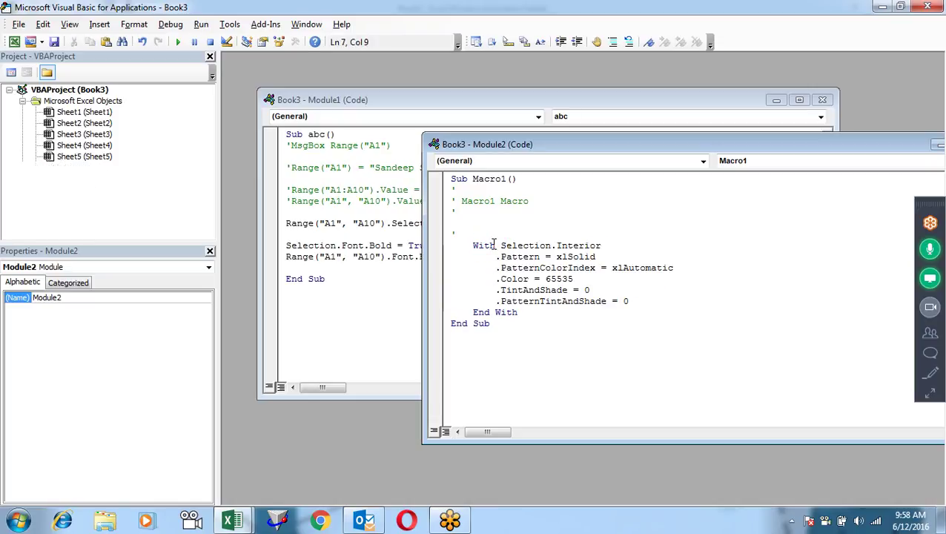
drag(501, 245, 604, 246)
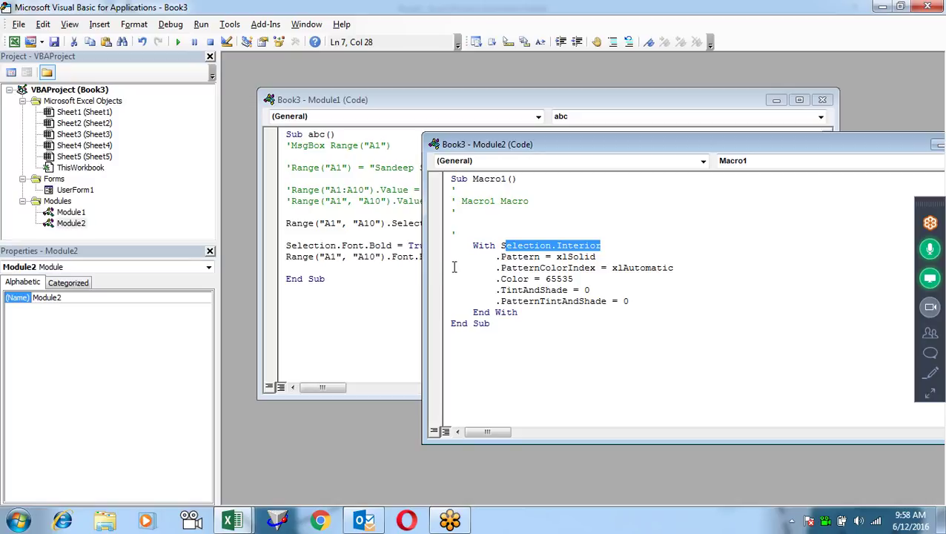
Step: Reposition the Module2 window, then close it so Module1's abc code shows
drag(482, 145, 543, 146)
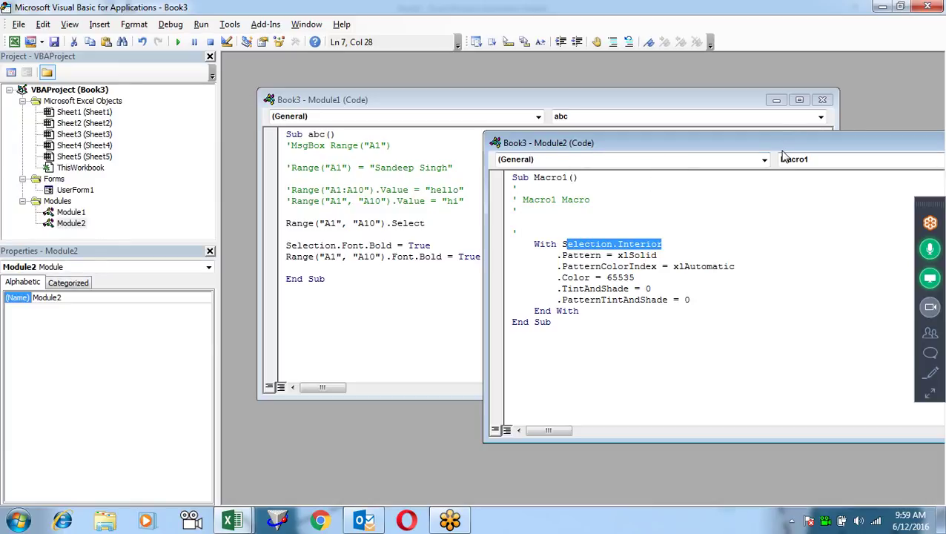
drag(782, 152, 526, 189)
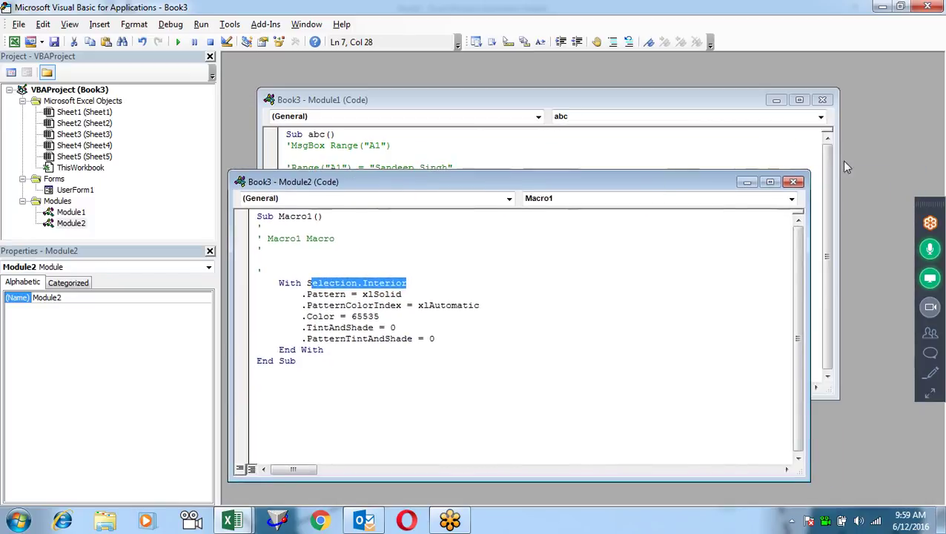
click(793, 182)
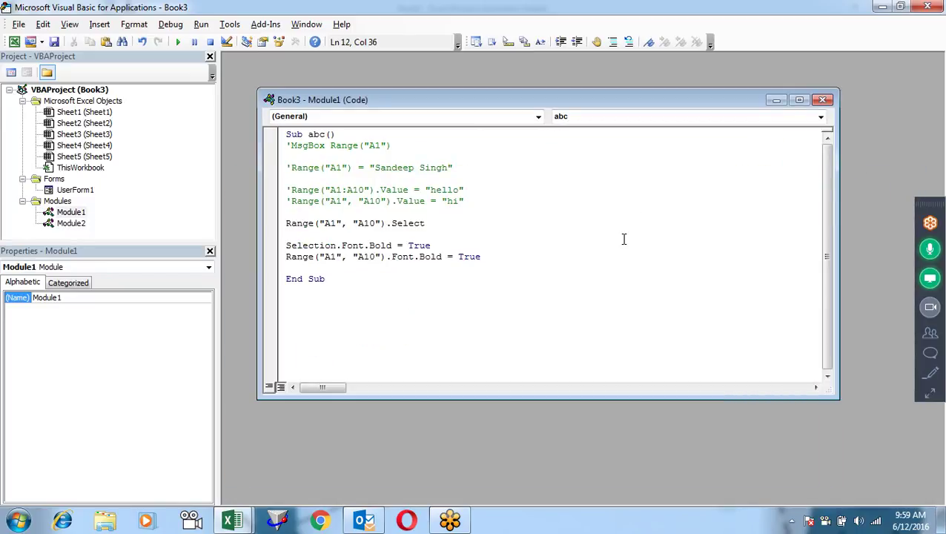
Step: Add Range("A1", "A10").Interior.Color = vbRed and run the macro to see the red cells
key(Return)
text(Range("A1", "A10").Select)
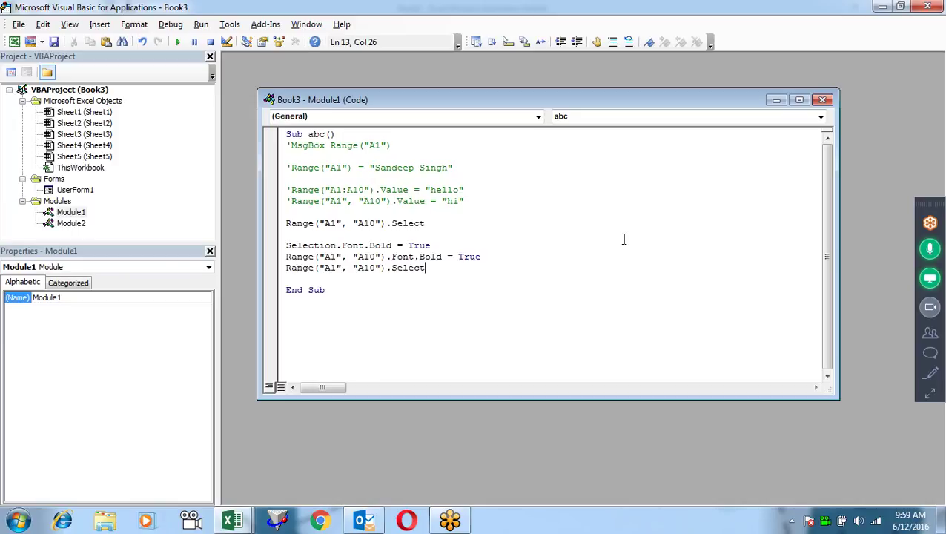
key(BackSpace)
key(BackSpace)
key(BackSpace)
key(BackSpace)
key(BackSpace)
text(inter)
key(Tab)
text(.col)
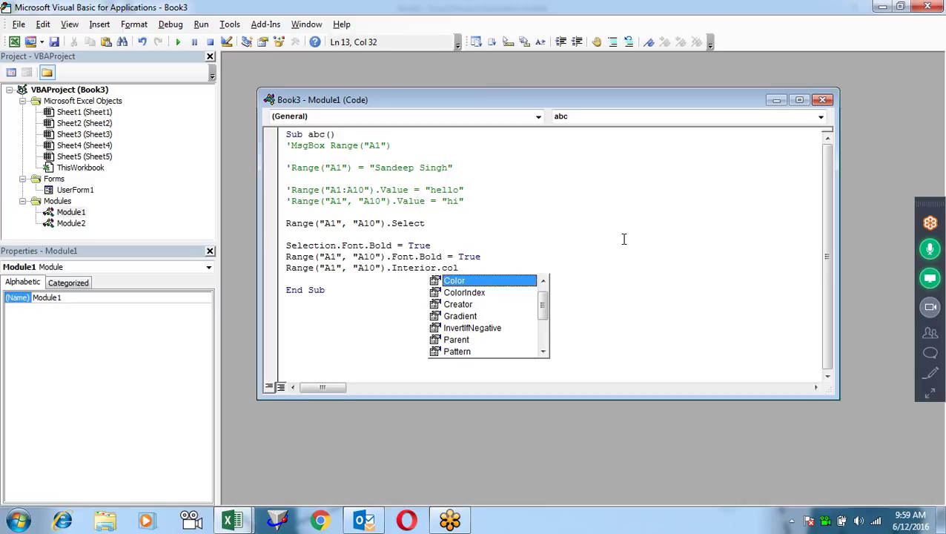
key(Tab)
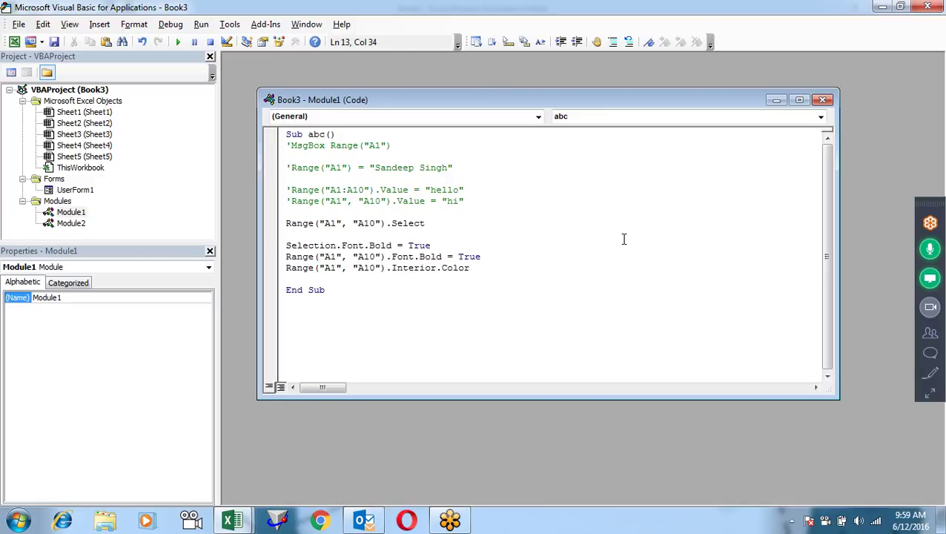
text(=vb)
text(red)
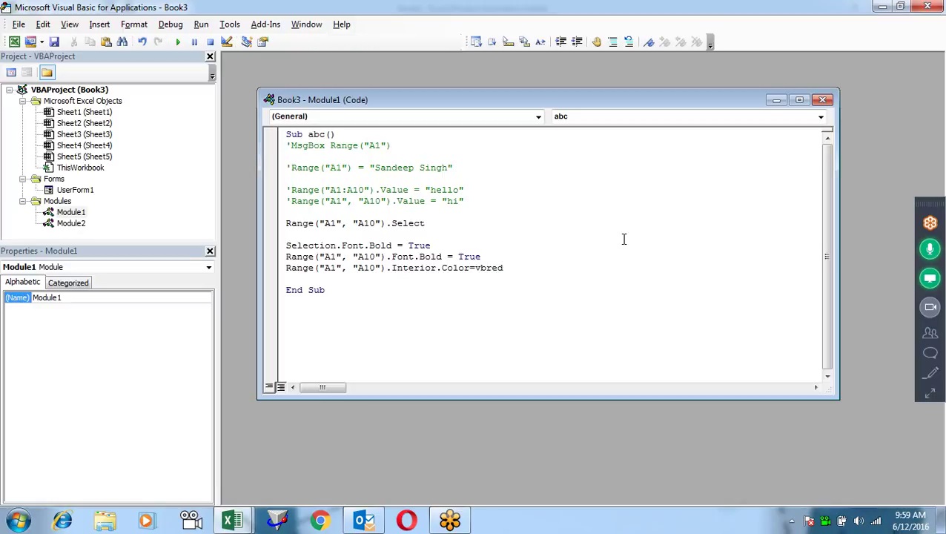
key(Return)
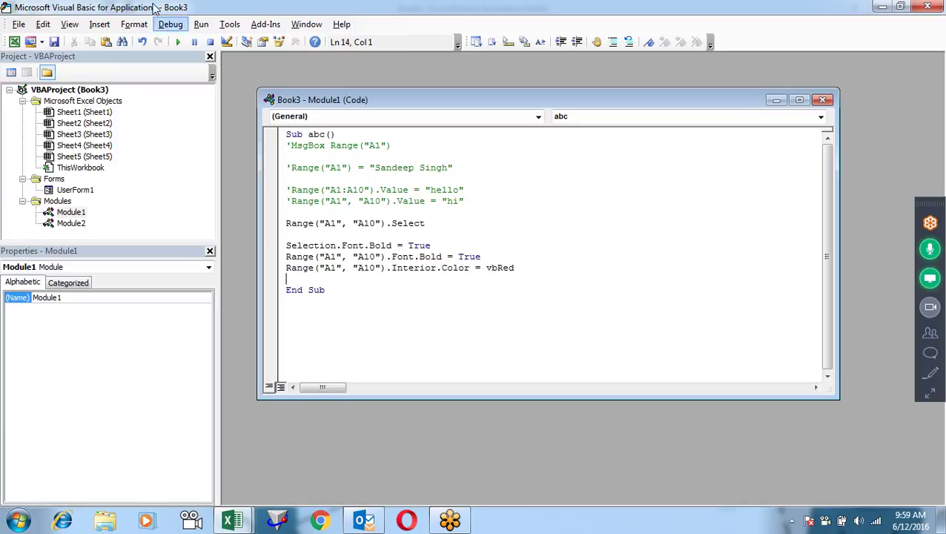
click(179, 43)
key(alt+F11)
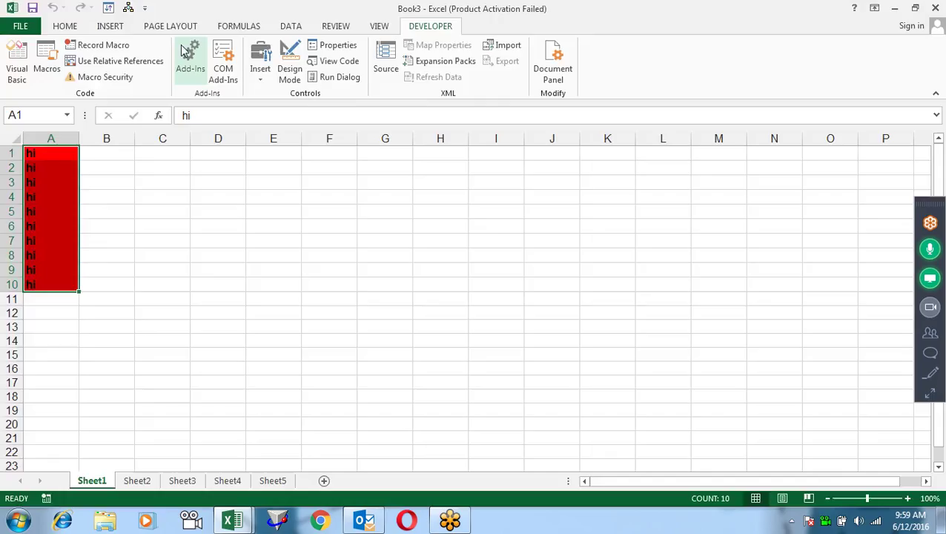
key(alt+F11)
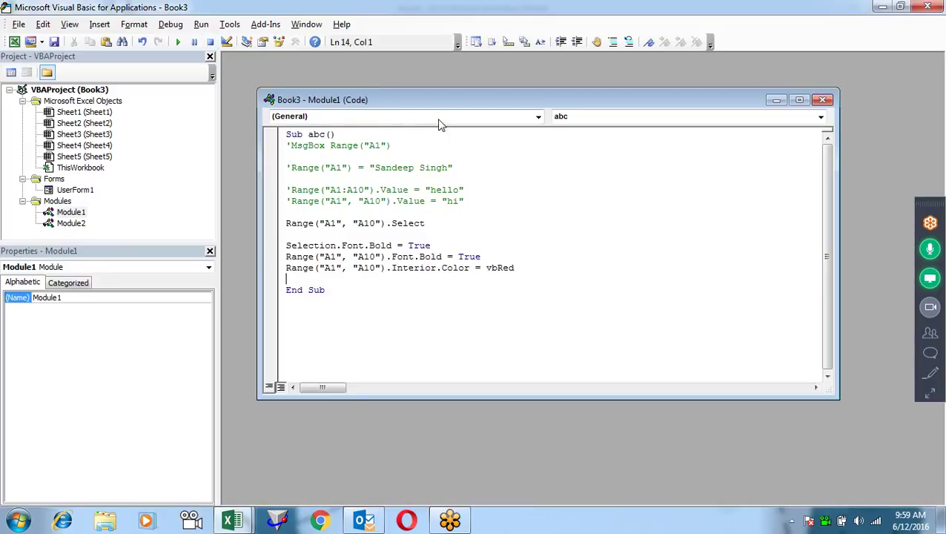
Step: Change vbRed to vbGreen and rerun the macro so A1:A10 turn green
click(519, 270)
key(BackSpace)
key(BackSpace)
key(BackSpace)
text(gre)
key(Return)
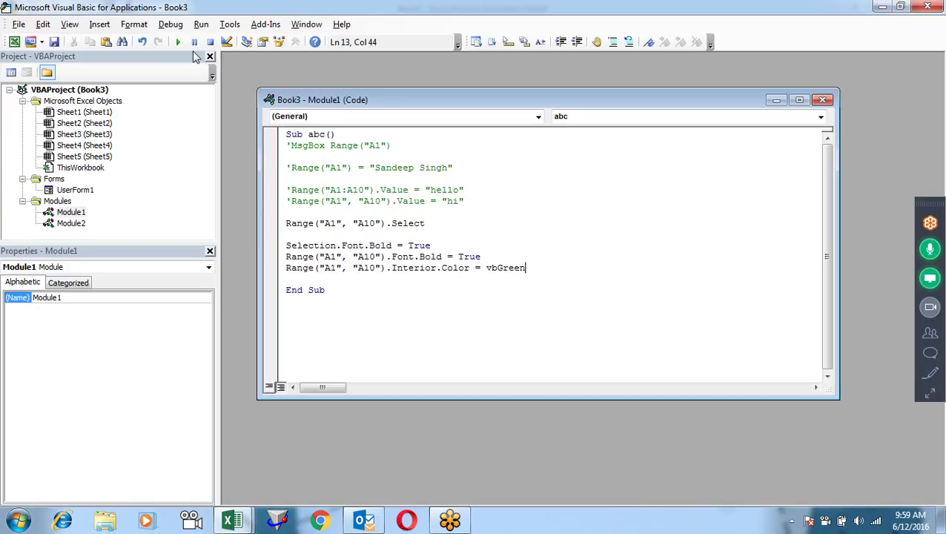
click(181, 45)
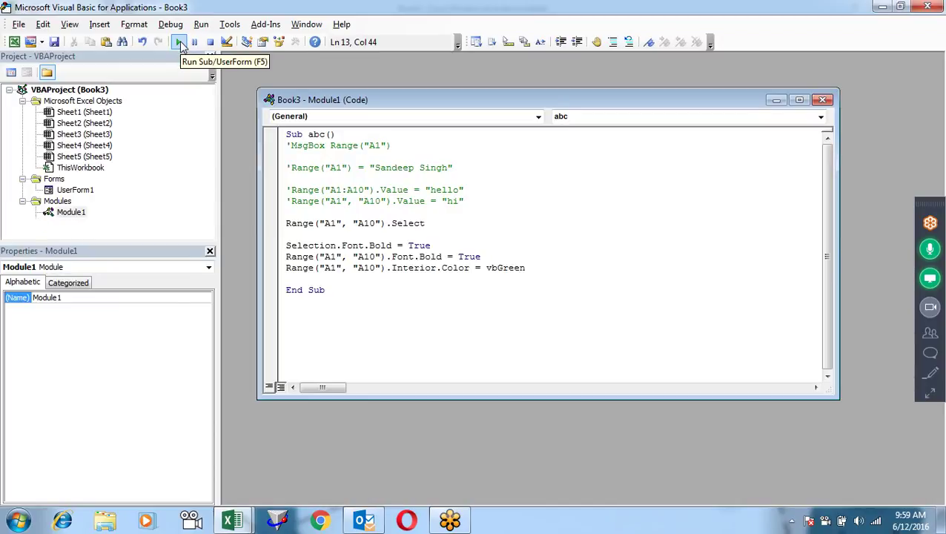
click(180, 42)
key(alt+F11)
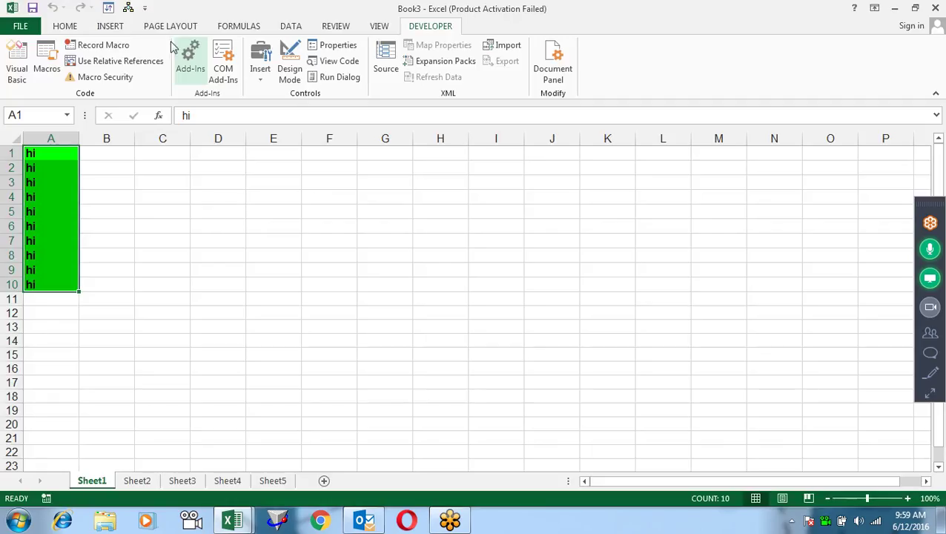
click(65, 27)
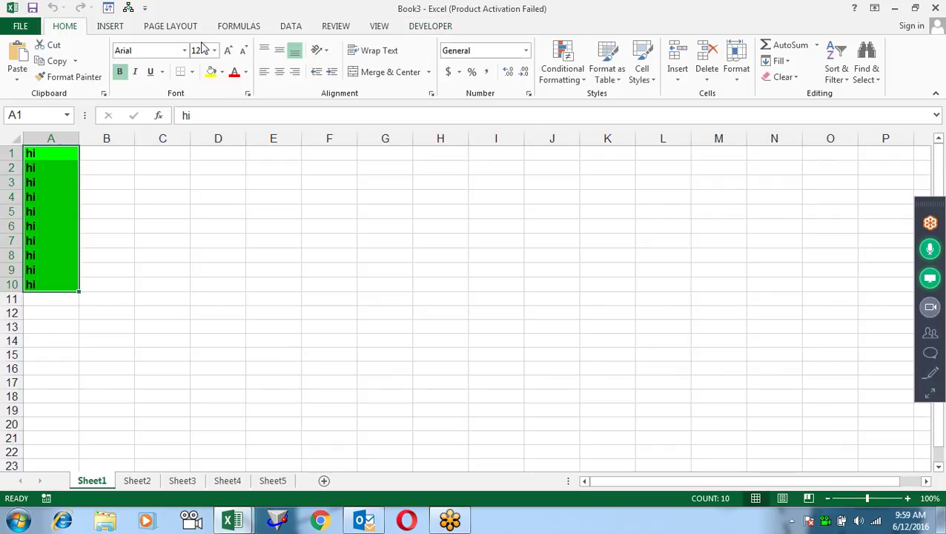
Step: Remove the fill from A1:A10 with No Fill and turn off bold with Ctrl+B
click(222, 72)
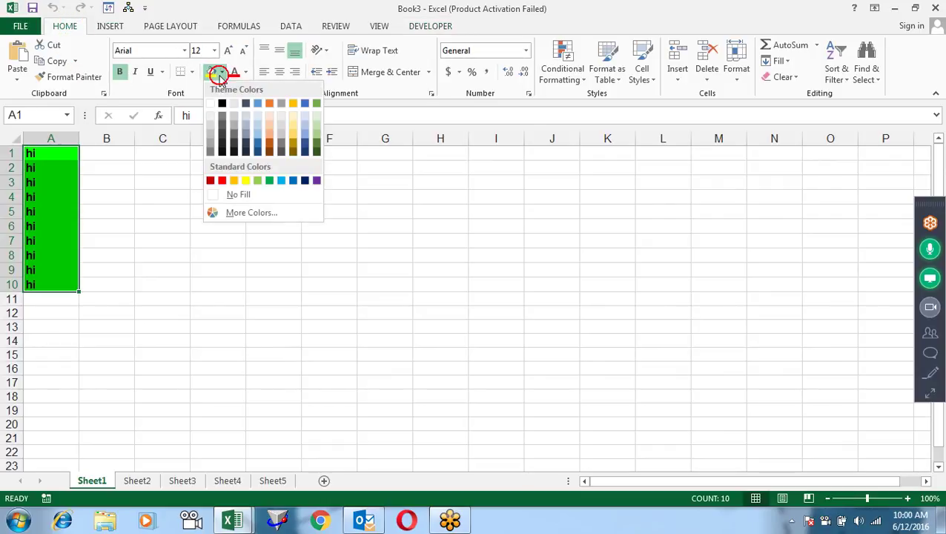
click(234, 195)
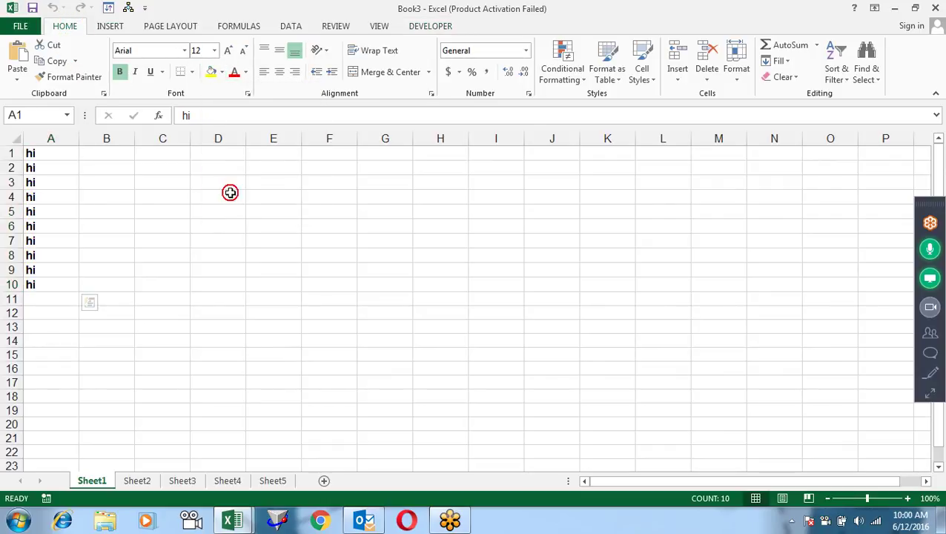
key(ctrl+b)
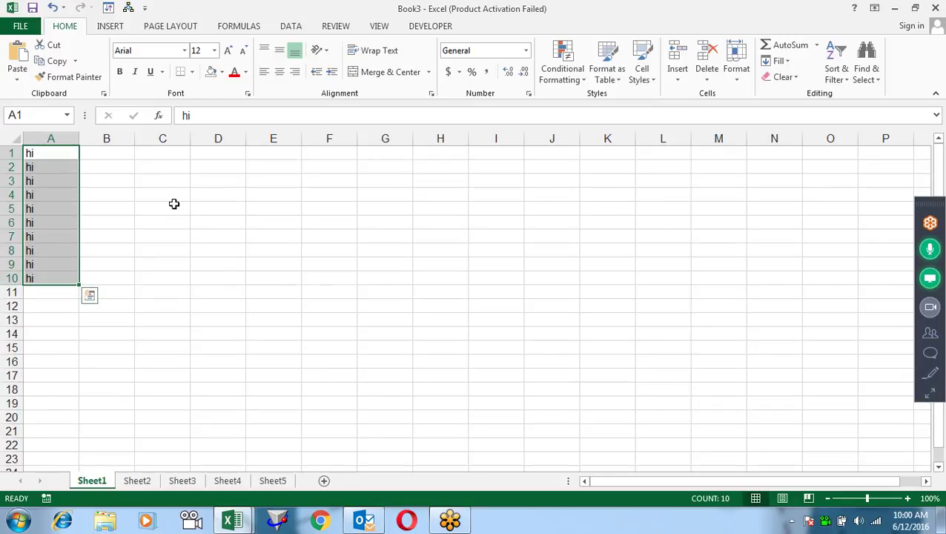
key(Down)
key(Down)
key(Down)
key(Down)
key(Down)
key(Down)
key(Down)
key(Down)
key(Down)
key(Down)
key(Down)
key(Down)
key(Up)
key(Up)
Step: Back in Module1, add blank lines and start typing Range("a65000").End
key(alt+F11)
key(Return)
key(Return)
text(Range)
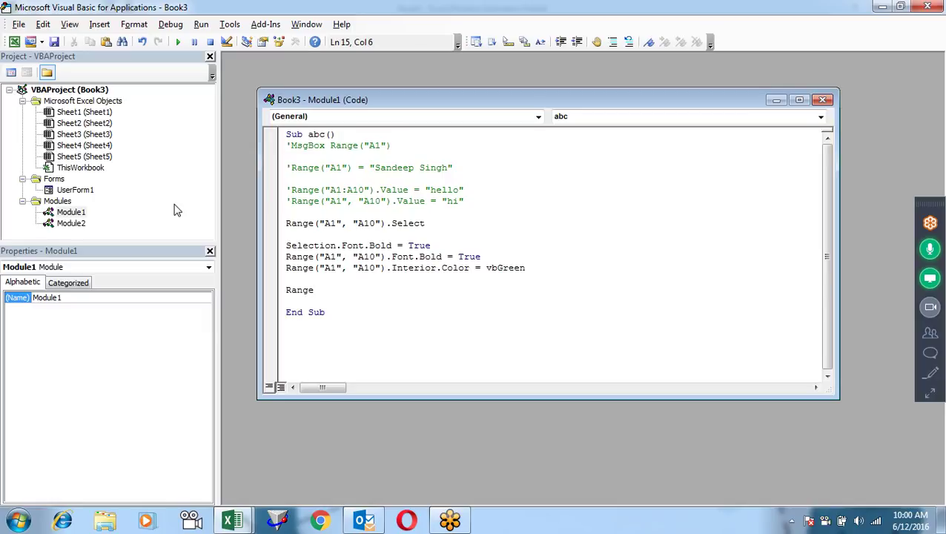
text((")
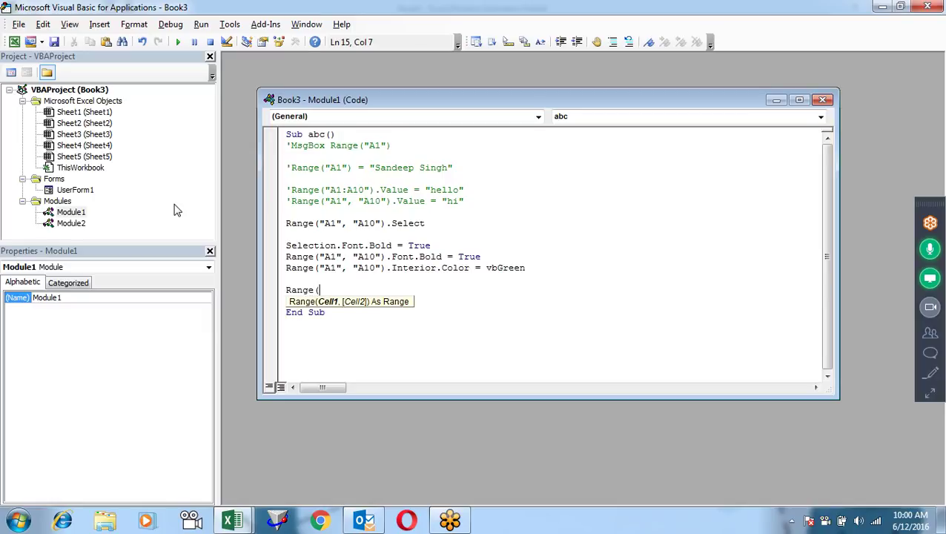
text(a65000")
text().)
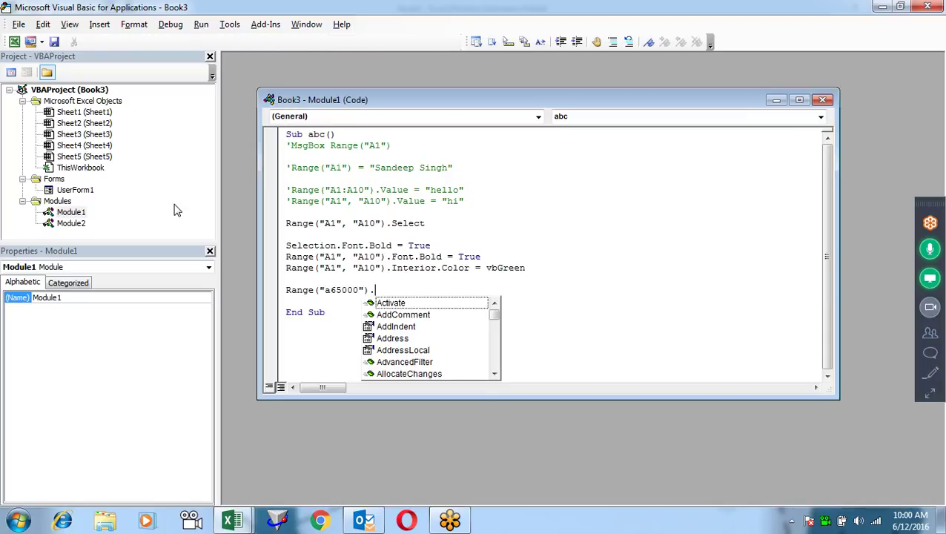
text(end)
Step: Complete the line as Range("a65000").End(xlUp).Select, then switch to Excel
key(Tab)
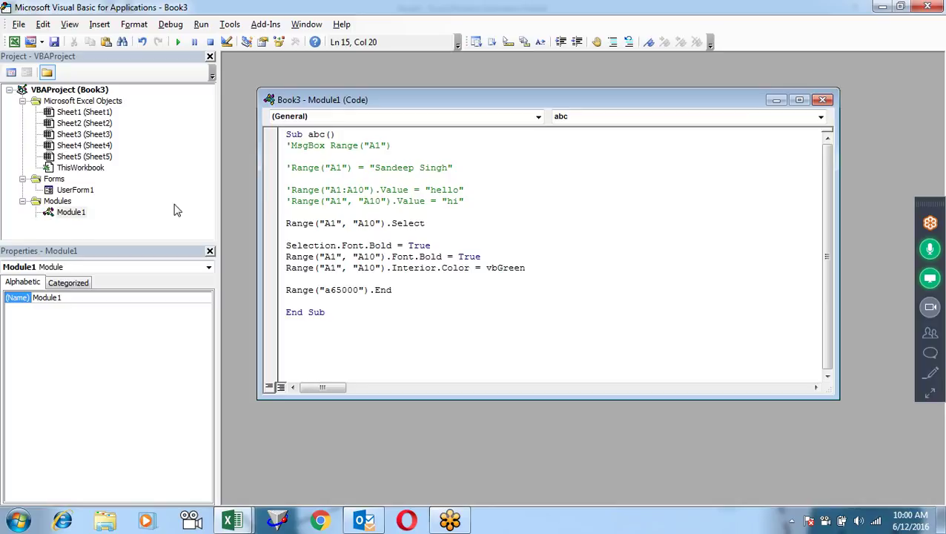
text((x)
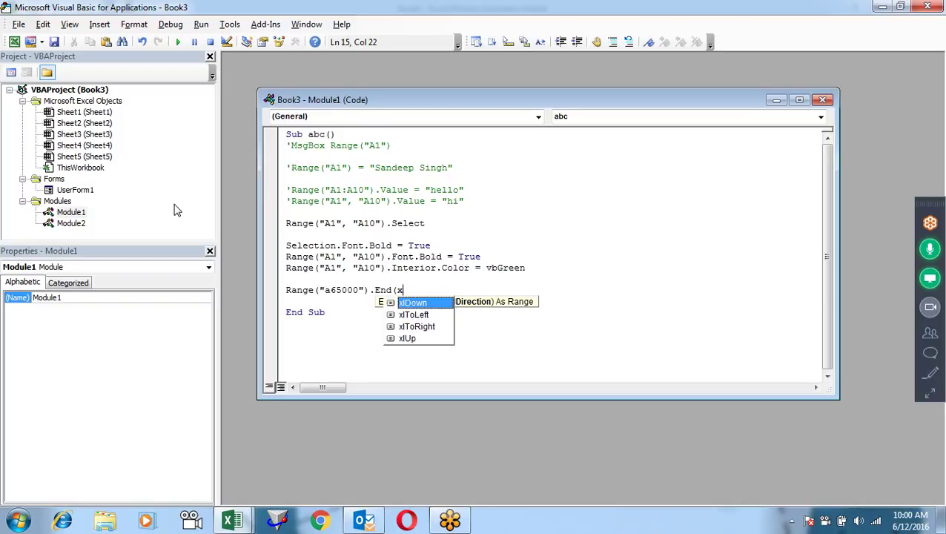
text(lu)
key(Tab)
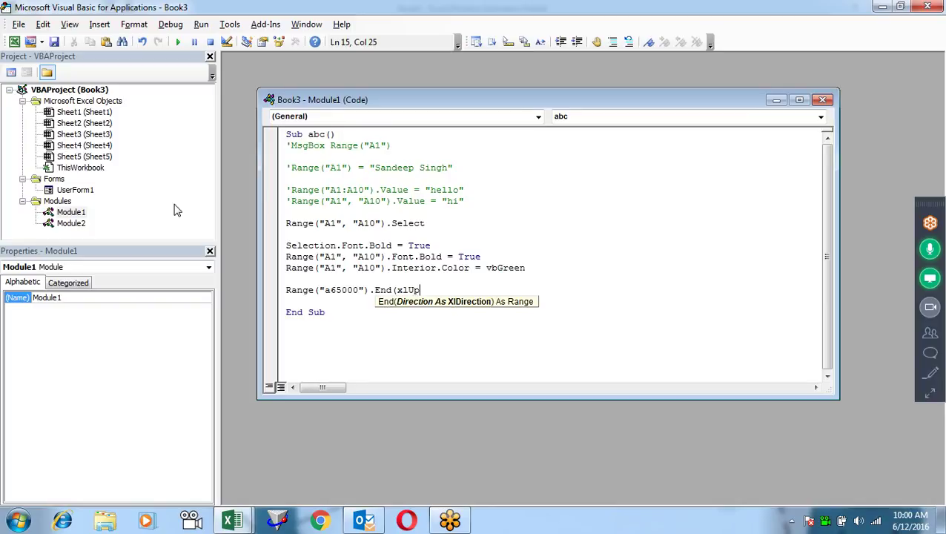
text())
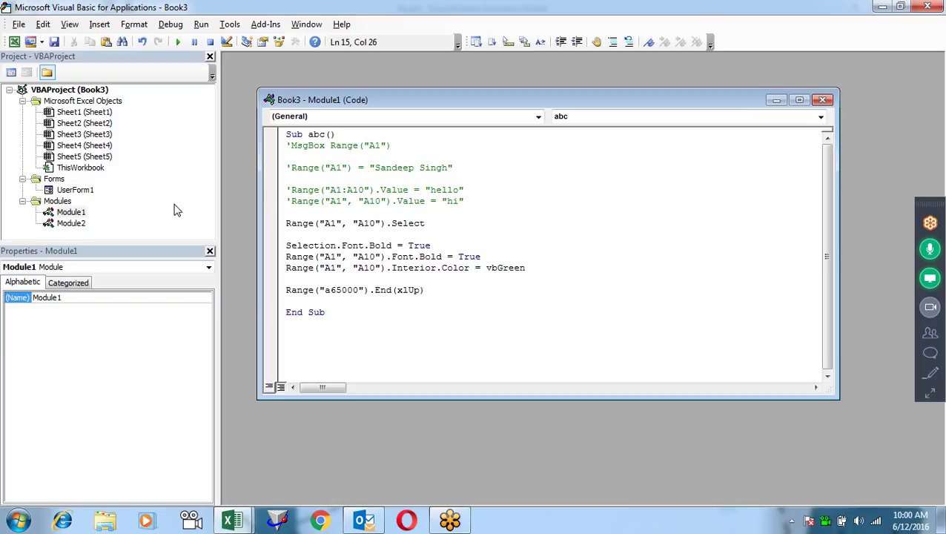
text(.)
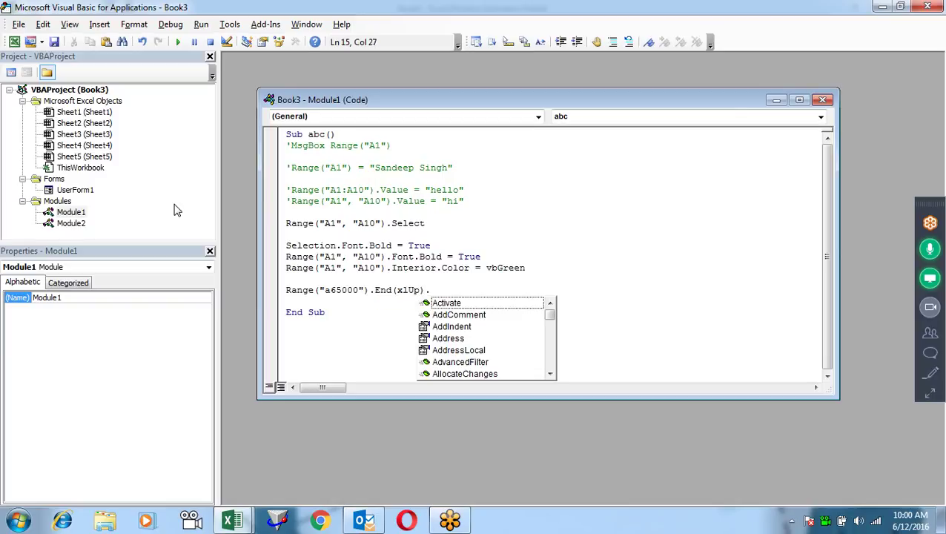
text(sele)
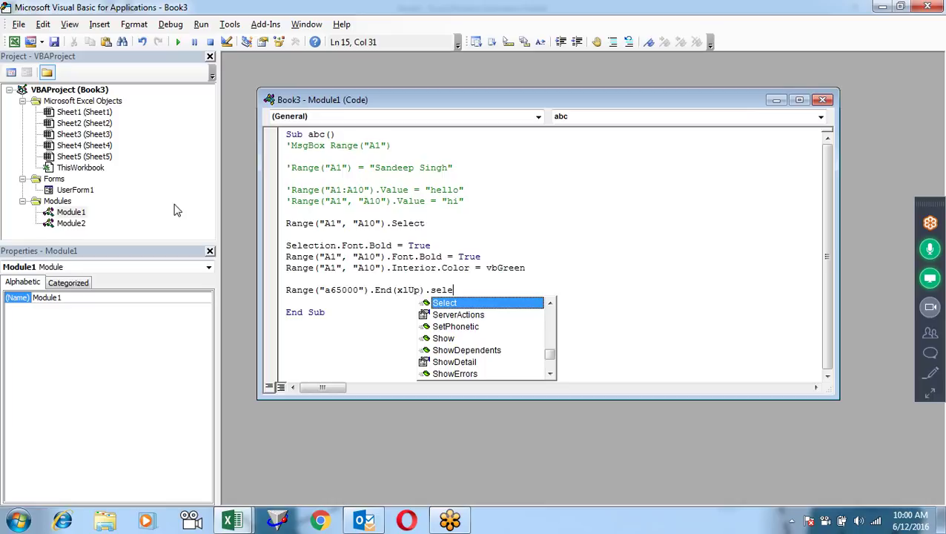
key(Tab)
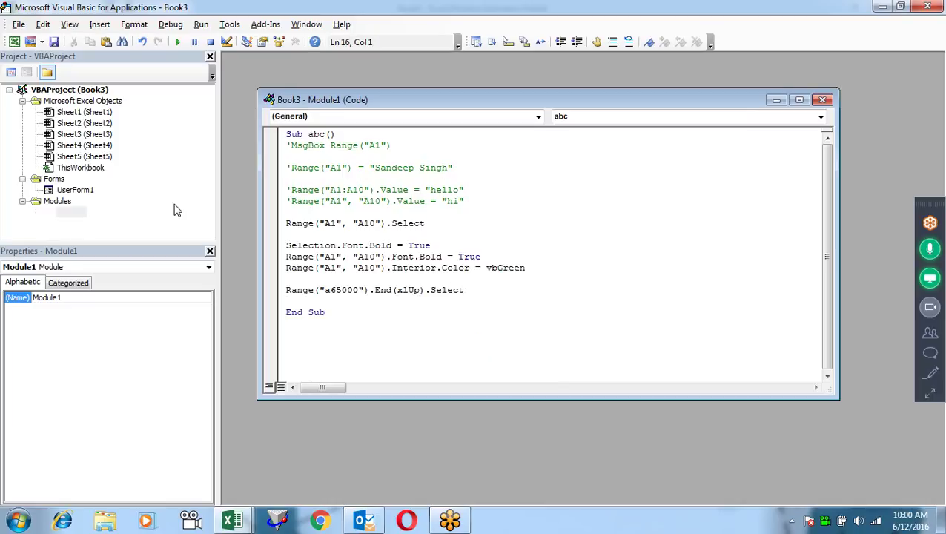
key(alt+F11)
Step: From below the data in column A, jump up to A10 with Ctrl+Up and End, Up
key(Down)
key(Down)
key(Down)
key(Down)
key(Down)
key(Down)
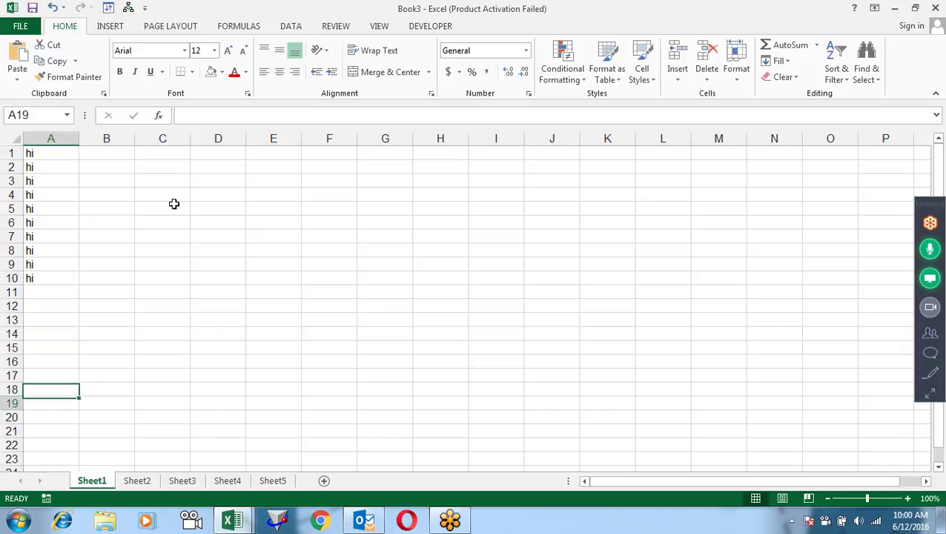
key(Down)
key(Down)
key(Down)
key(Down)
key(ctrl+Up)
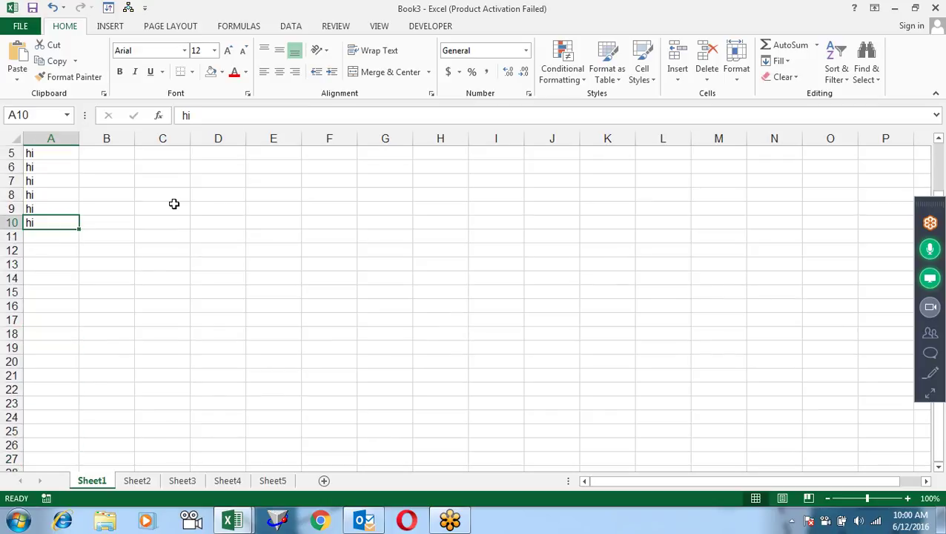
key(Down)
key(Down)
key(Down)
key(Down)
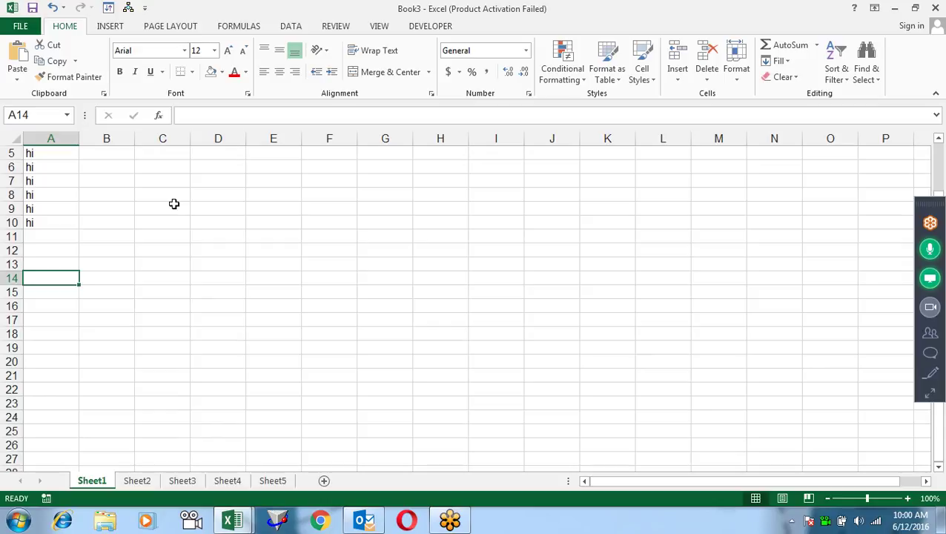
key(End)
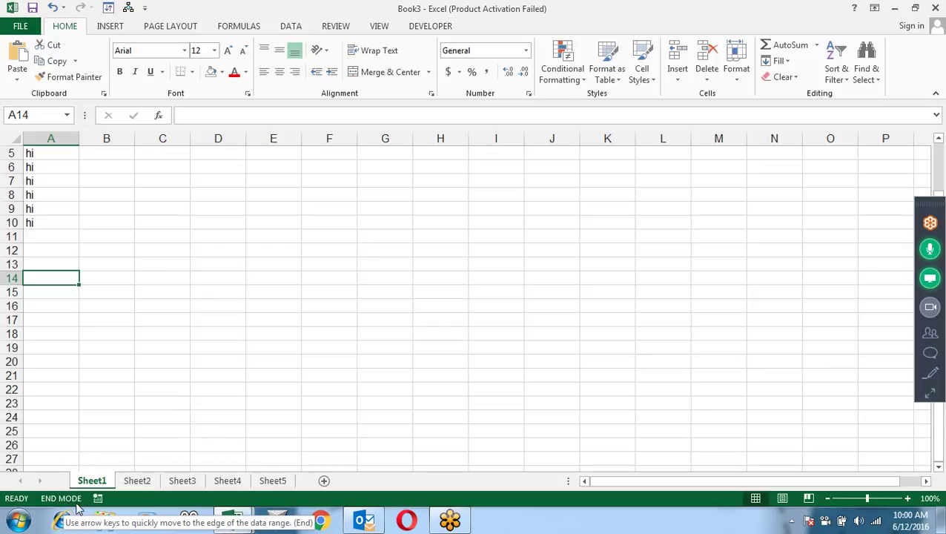
key(Up)
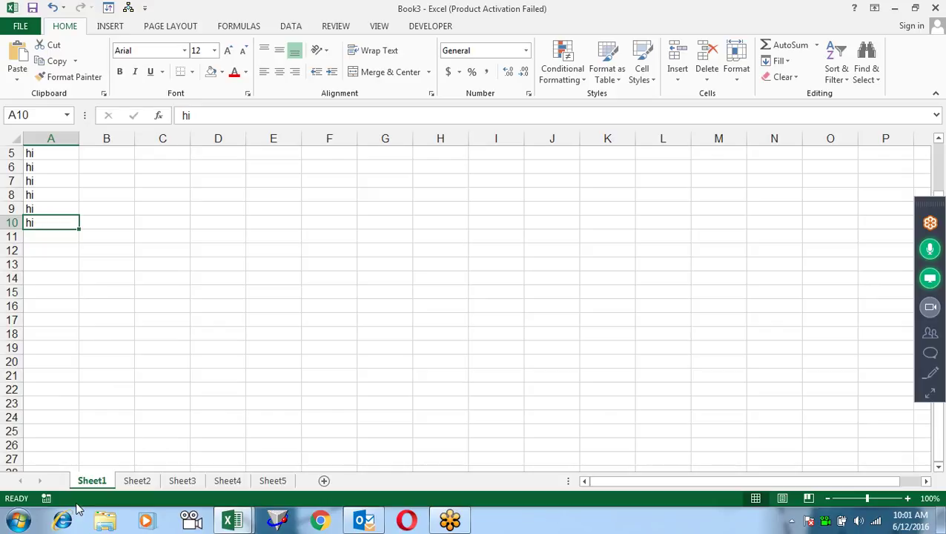
key(alt+Tab)
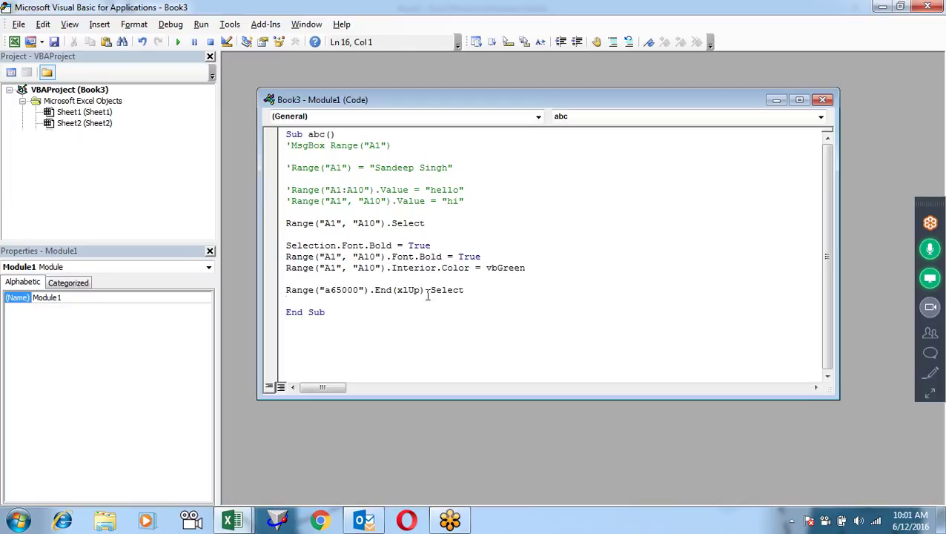
Step: Select cell D12 on the sheet, away from the data
key(alt+Tab)
click(242, 247)
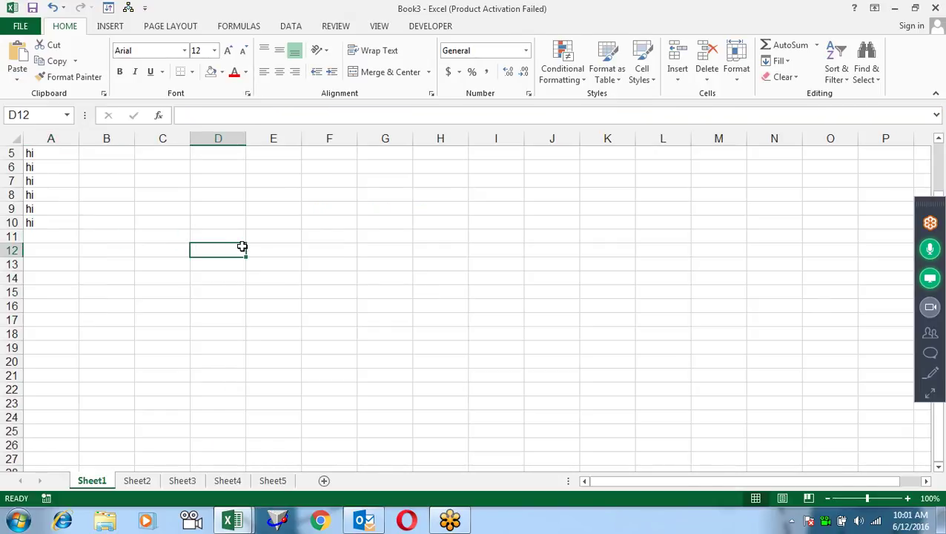
key(alt+F11)
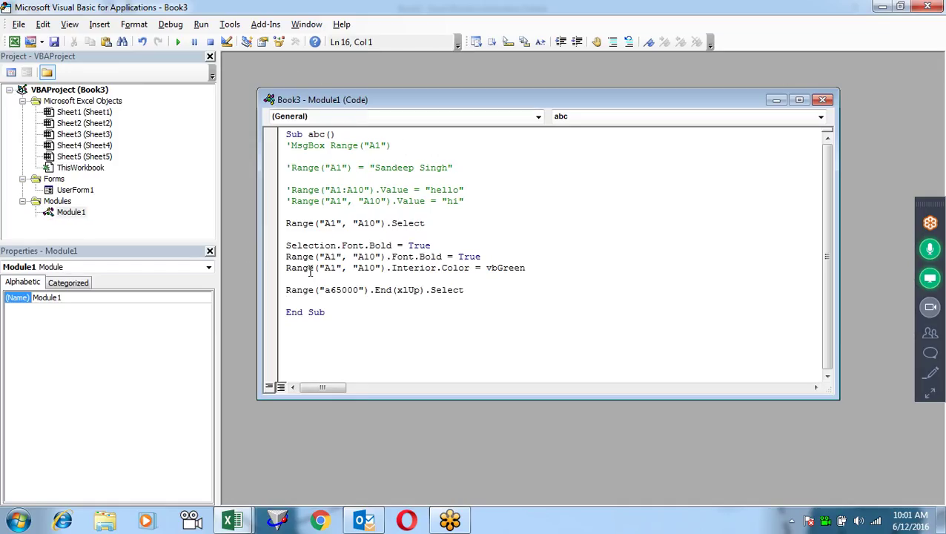
Step: Comment out the select, bold and green-fill lines, then run the macro to select A10
mouse_move(286, 221)
mouse_down()
mouse_move(484, 281)
mouse_move(528, 272)
mouse_up()
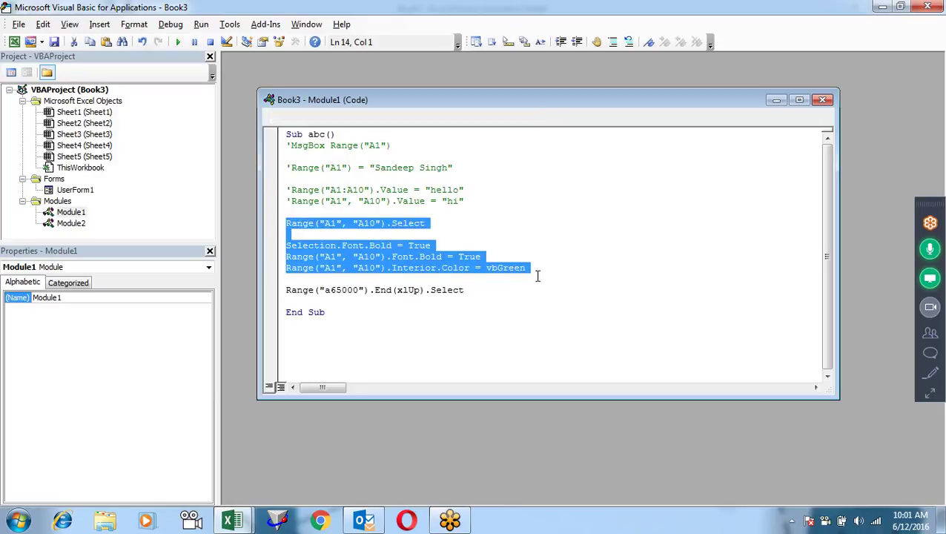
click(613, 43)
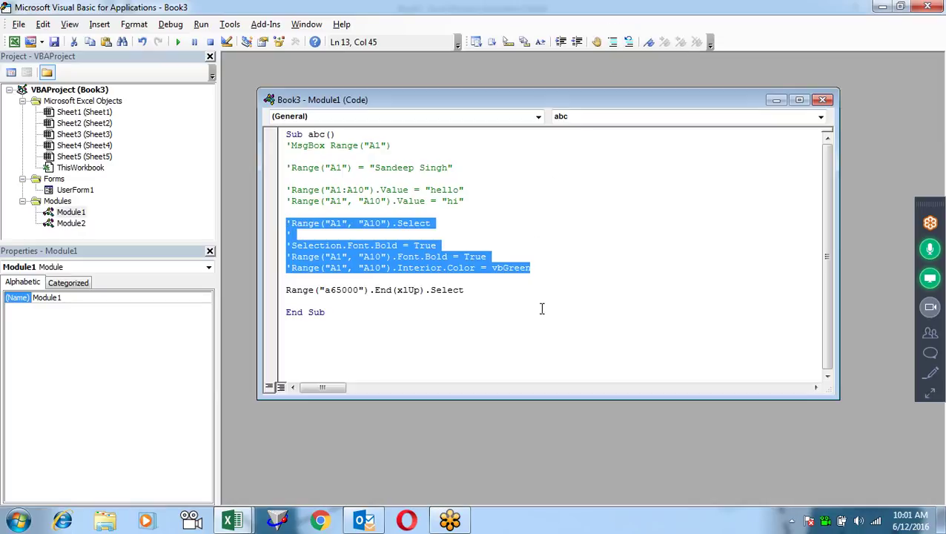
click(534, 290)
click(177, 43)
key(alt+F11)
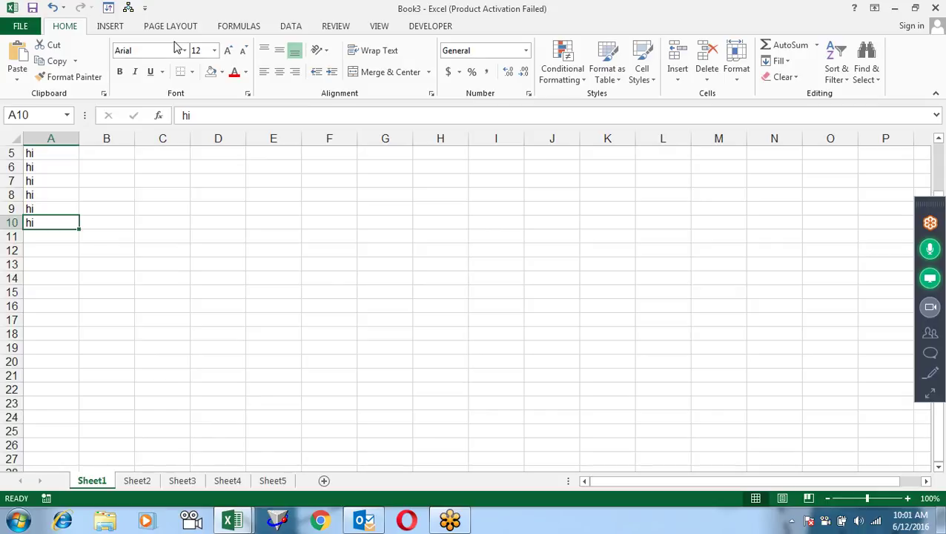
key(alt+F11)
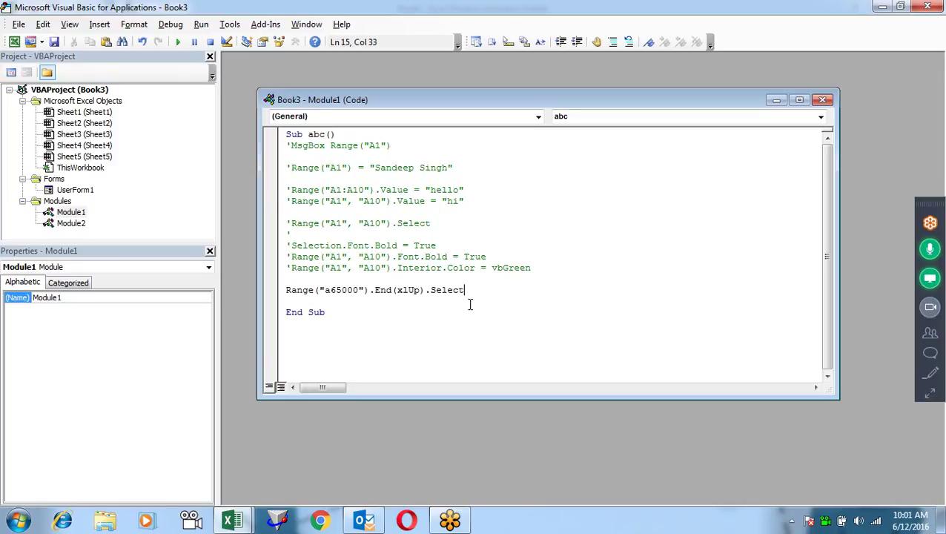
Step: Add Range(Selection, "A1").Select below the End(xlUp) line and run the macro
key(Return)
key(Return)
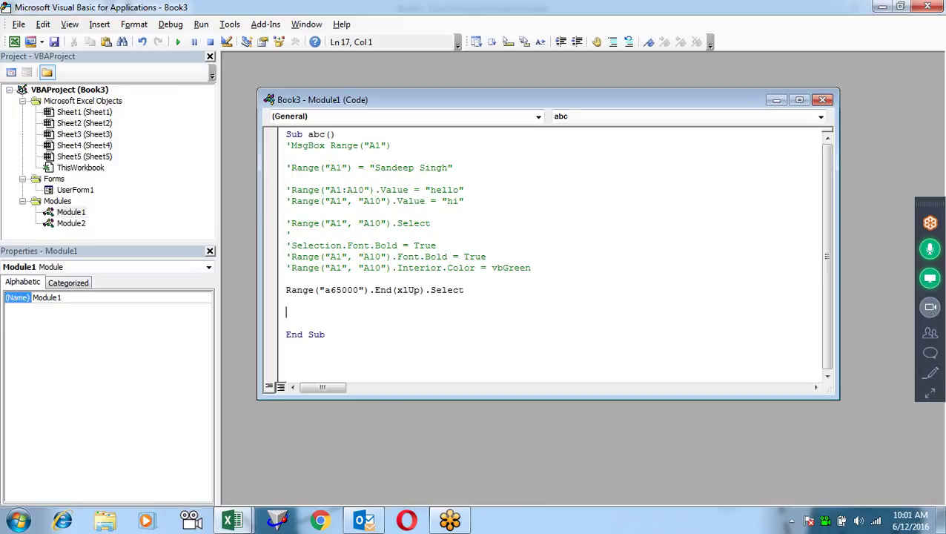
text(Range()
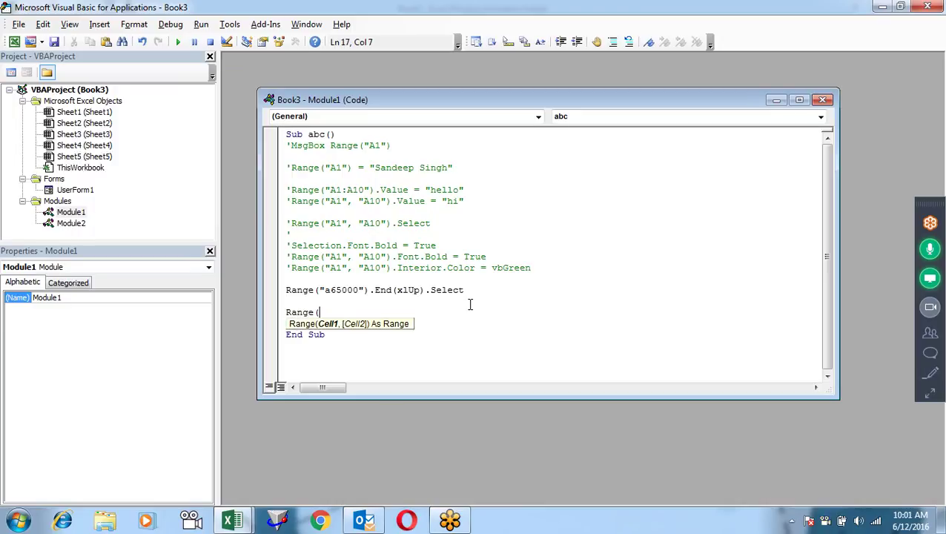
text(selection)
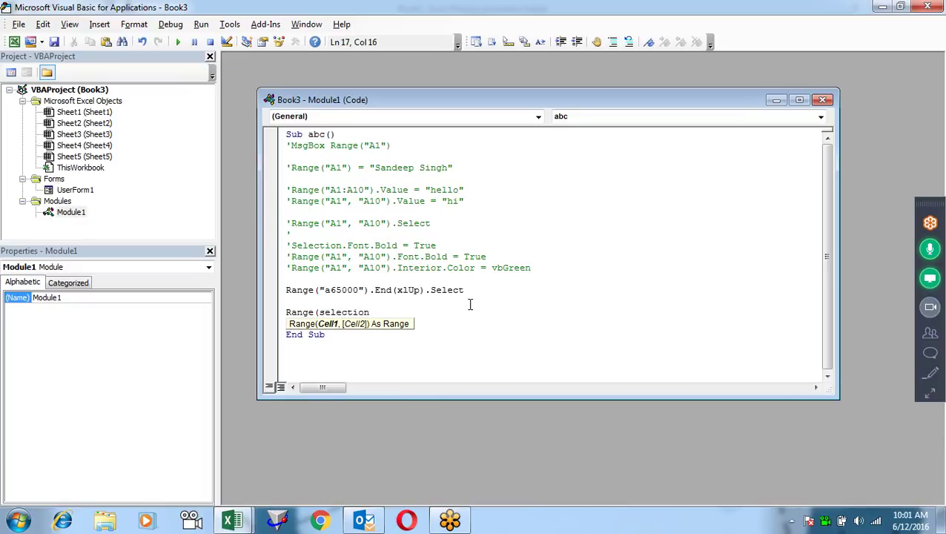
text(,)
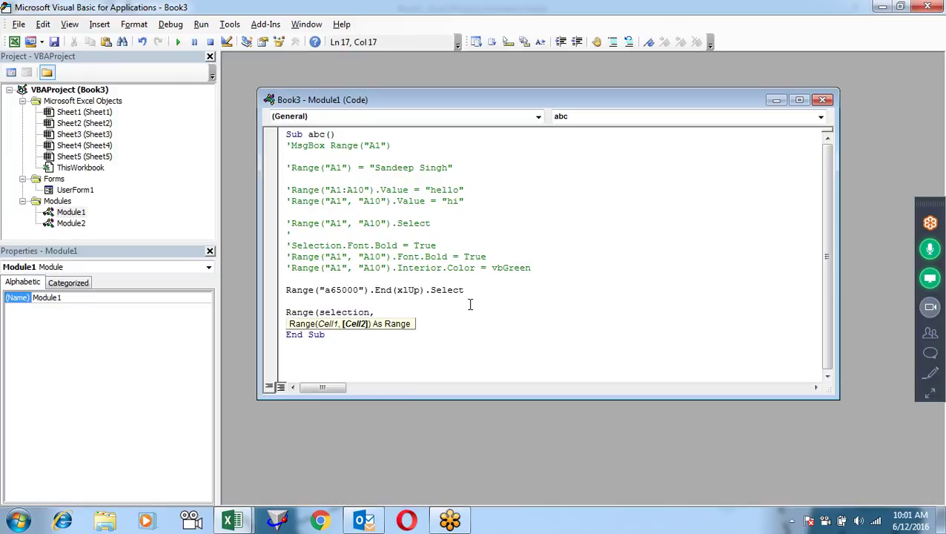
text("A1")
text())
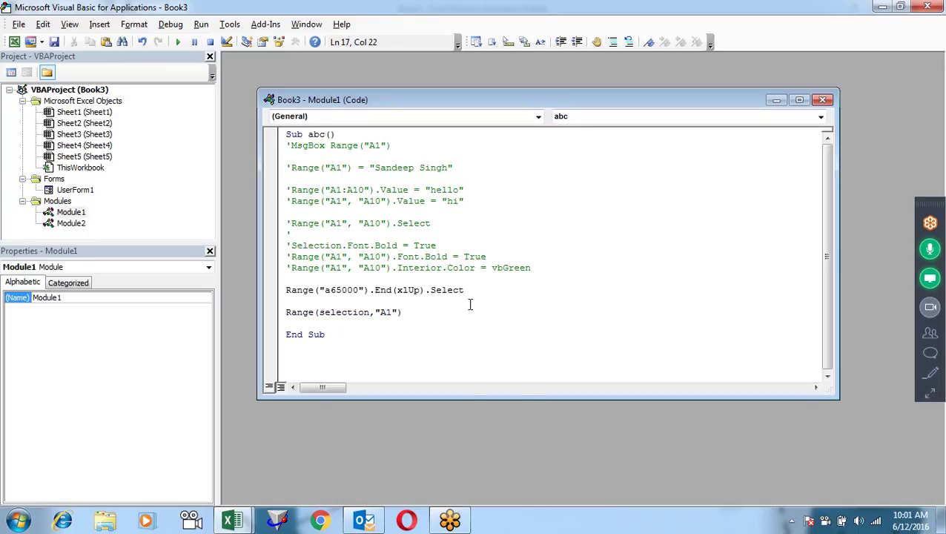
text(.sel)
key(Tab)
key(Down)
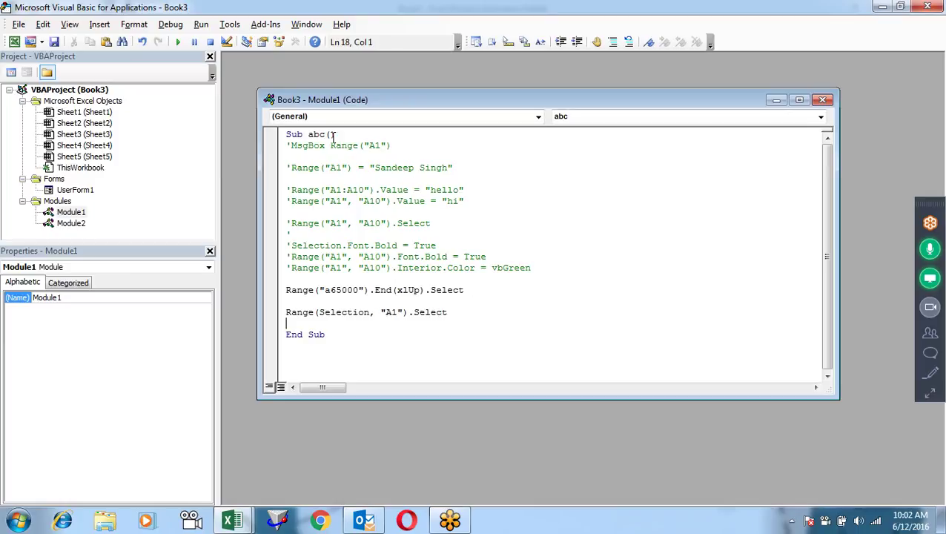
click(180, 41)
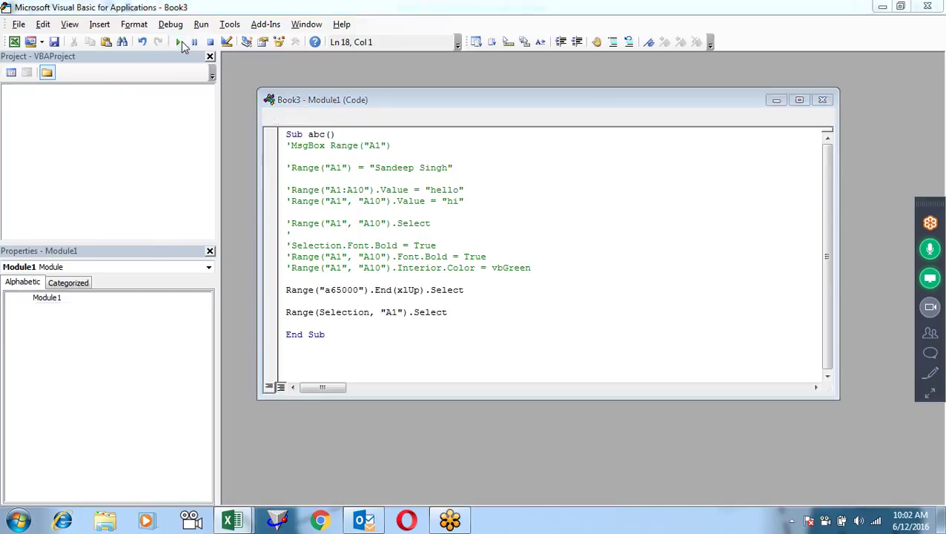
key(alt+F11)
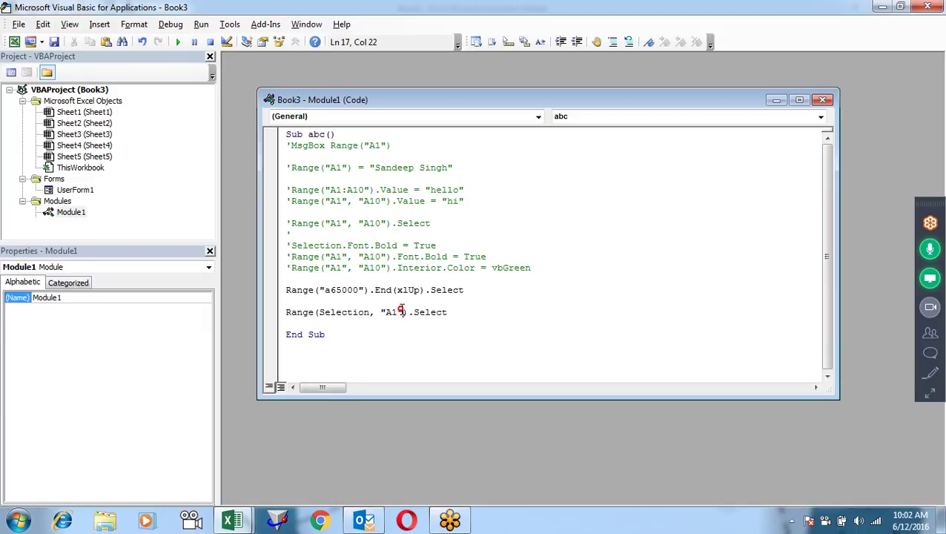
Step: Highlight the "A1" argument and undo an accidental paste below End Sub
drag(400, 313, 386, 314)
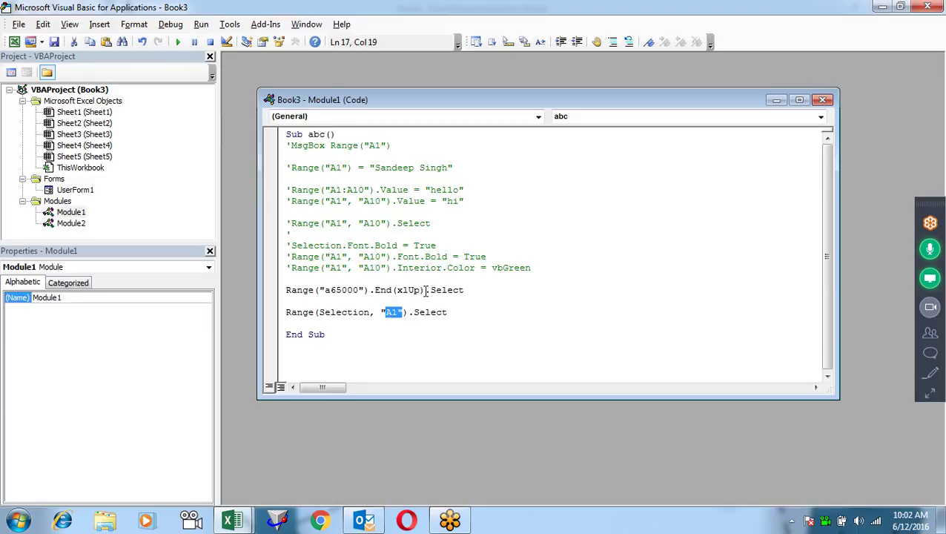
drag(426, 290, 286, 290)
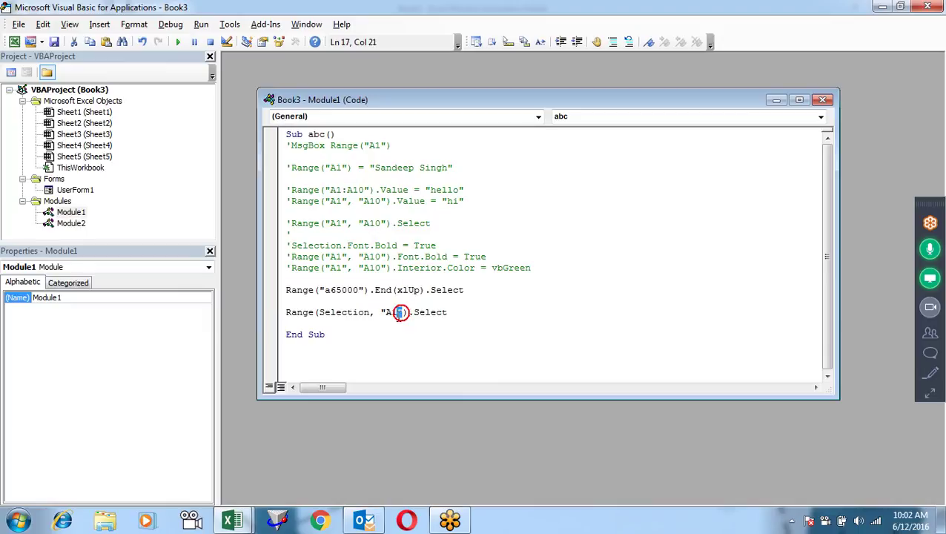
drag(403, 312, 448, 312)
shift+click(381, 312)
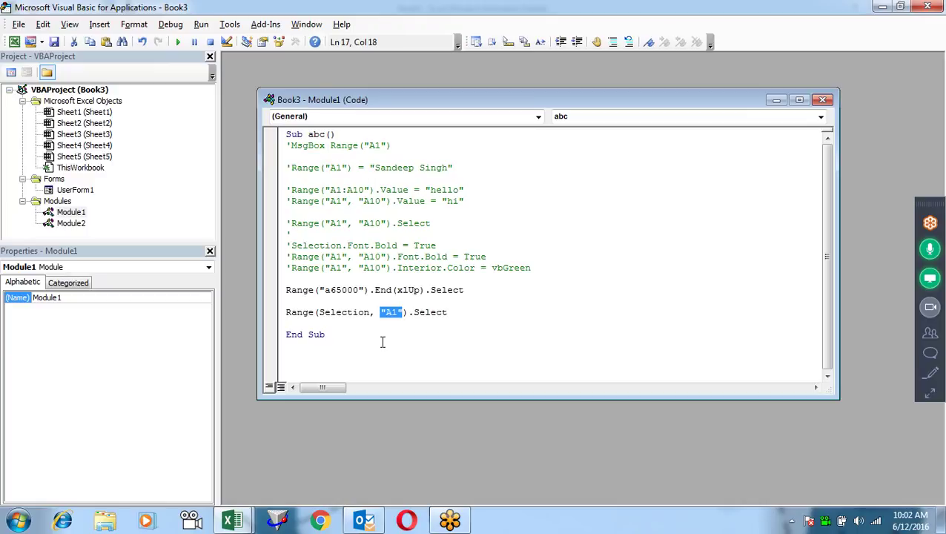
click(382, 342)
text(Range("a65000").End(xlUp))
key(ctrl+z)
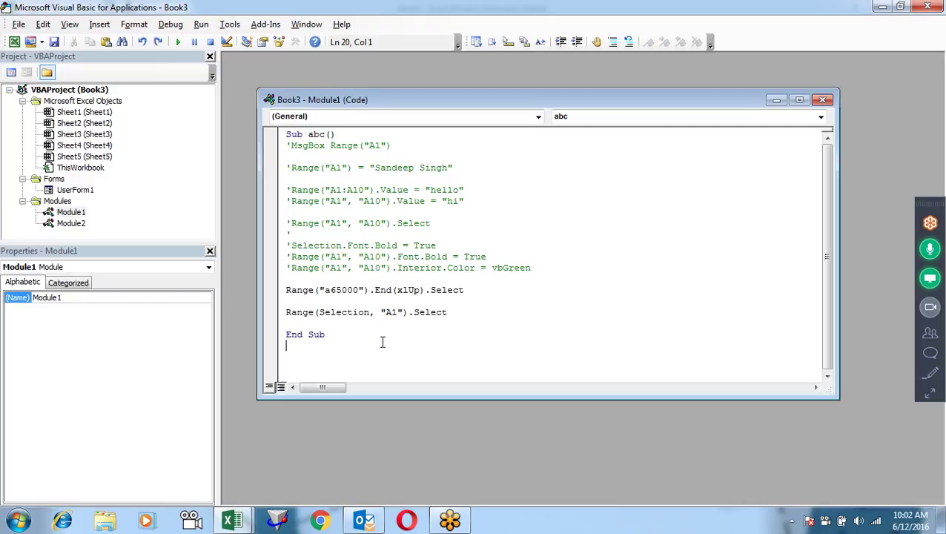
Step: Replace "A1" with Selection.End(xlUp), making Range(Selection, Selection.End(xlUp)).Select
double_click(393, 312)
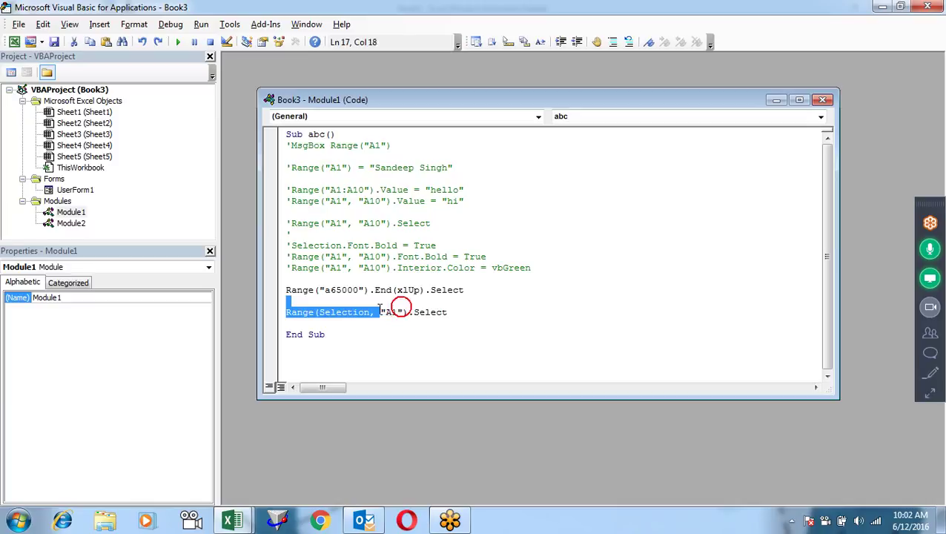
drag(399, 311, 383, 312)
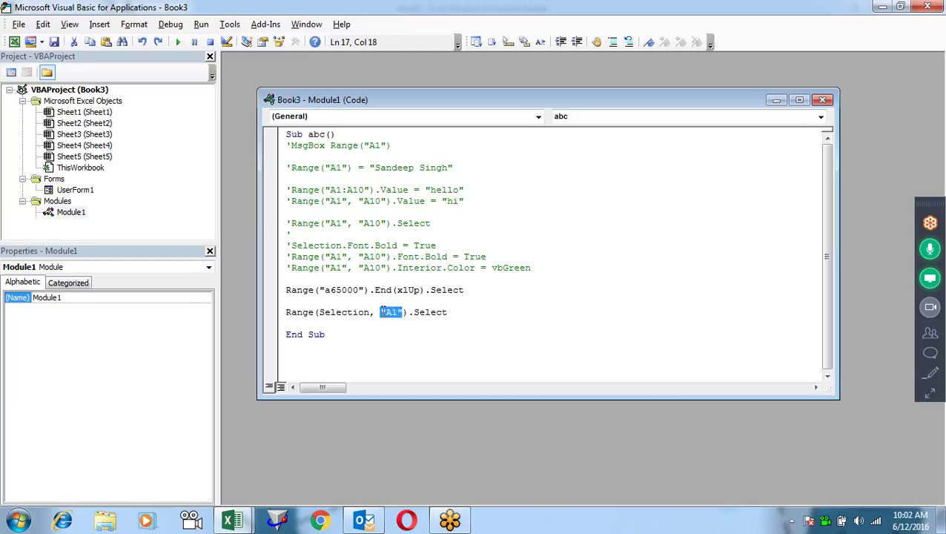
text(Selection.end(xlup)
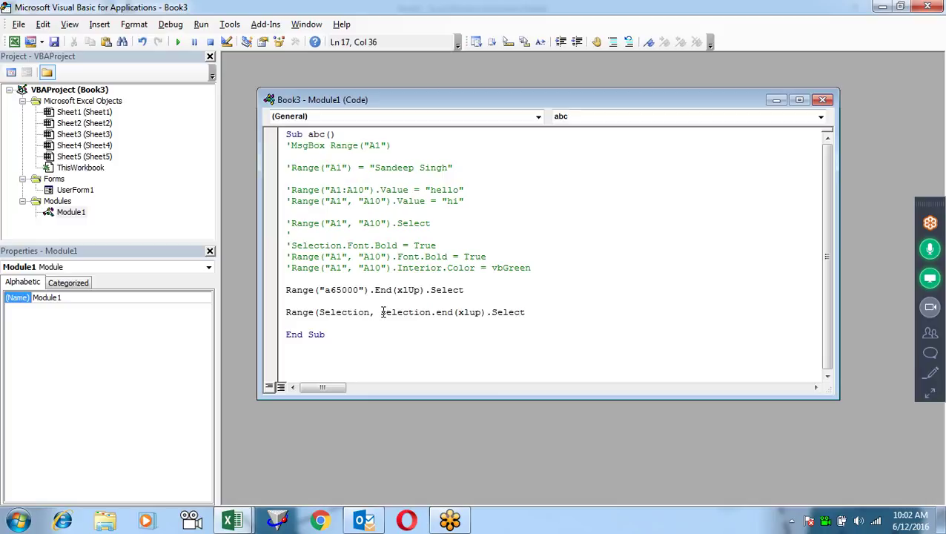
text())
key(Down)
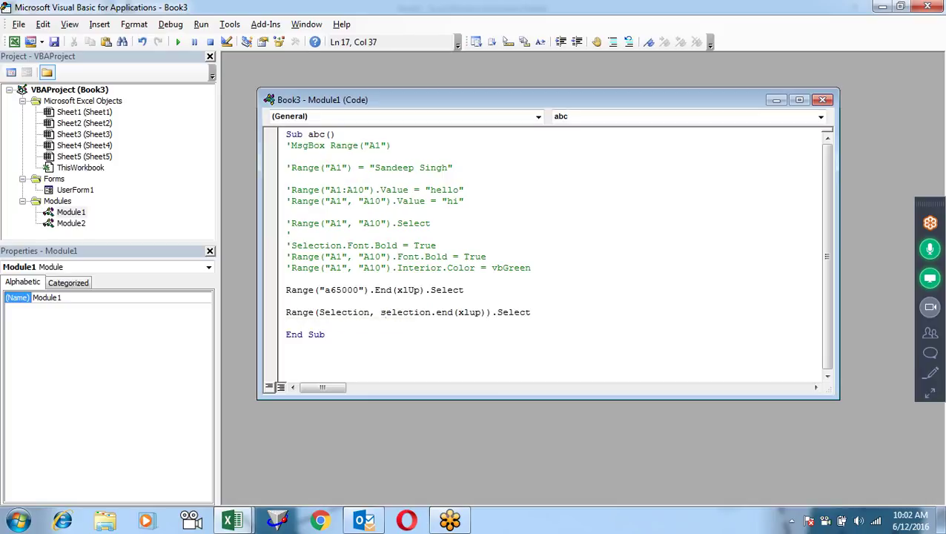
Step: Run the macro with F5 and click an empty cell on the sheet
key(F5)
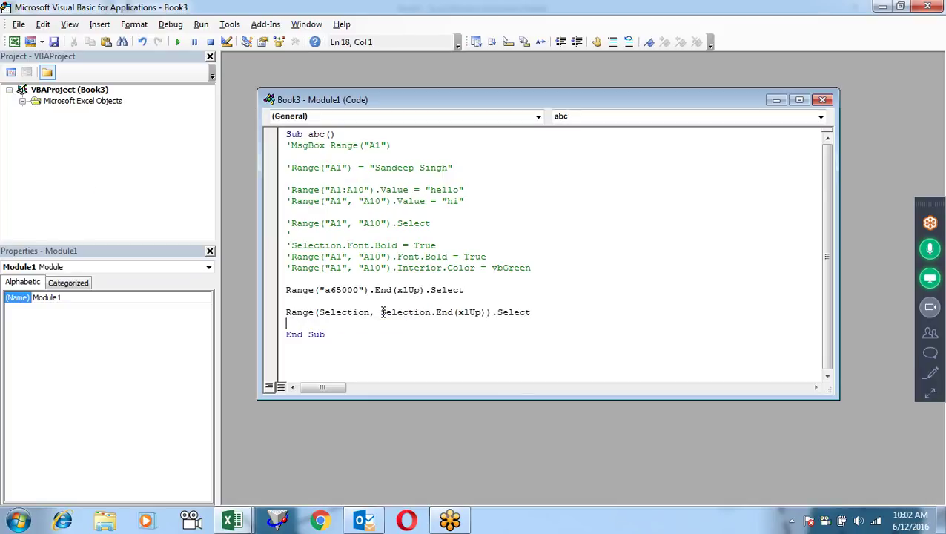
key(alt+F11)
click(305, 264)
key(alt+F11)
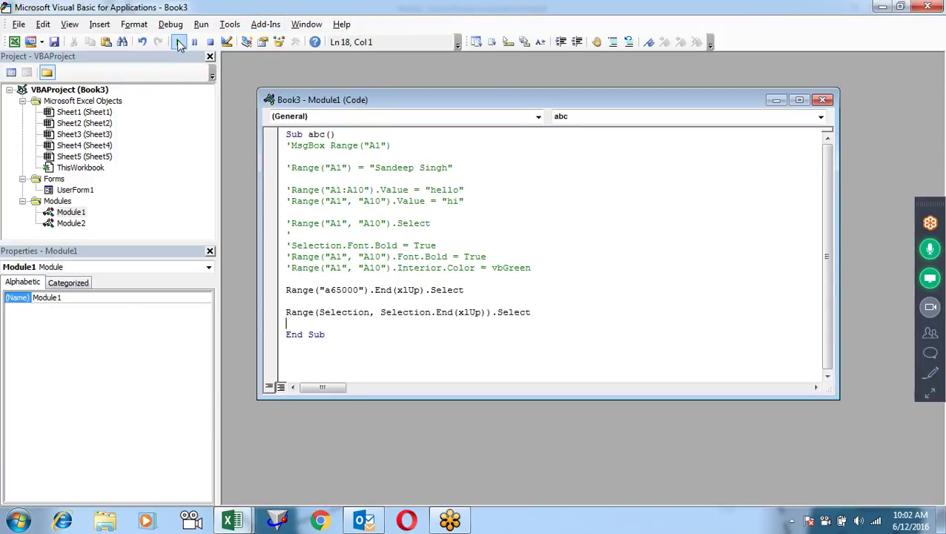
Step: Run the macro to select A1:A10, then clear the hi from cell A4
click(178, 41)
key(alt+F11)
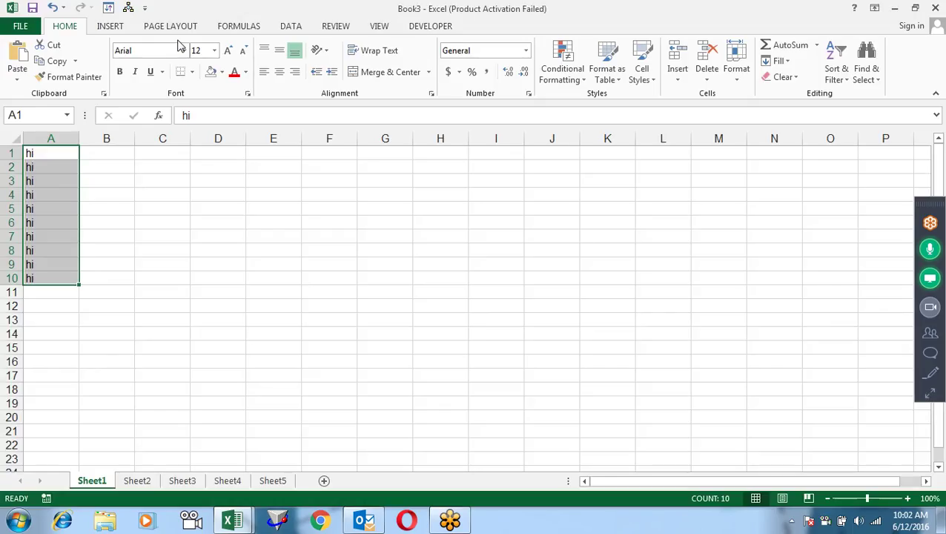
click(55, 196)
key(Delete)
key(Down)
key(Down)
key(Down)
key(Down)
key(Down)
key(Down)
key(Down)
key(Up)
Step: Retype hi into A4, step through column A, and return to the macro code
click(58, 209)
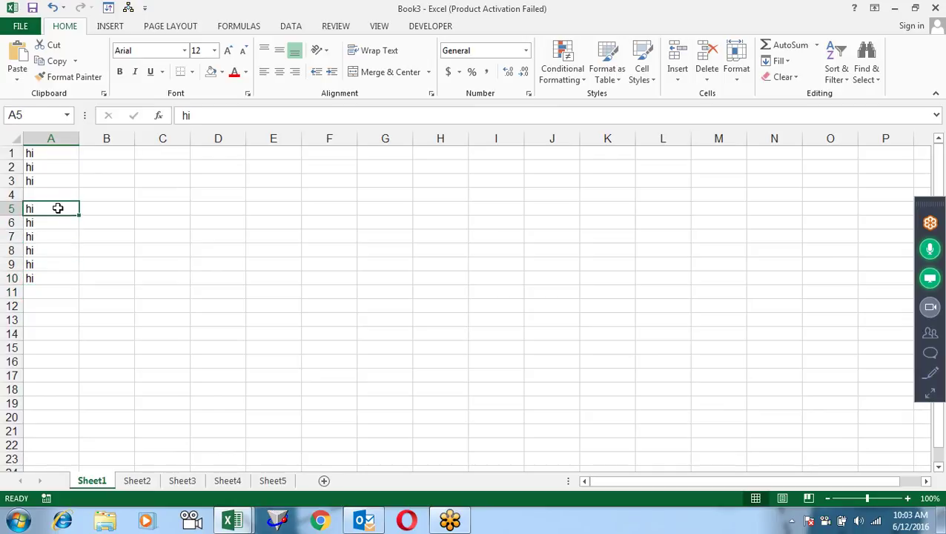
key(Up)
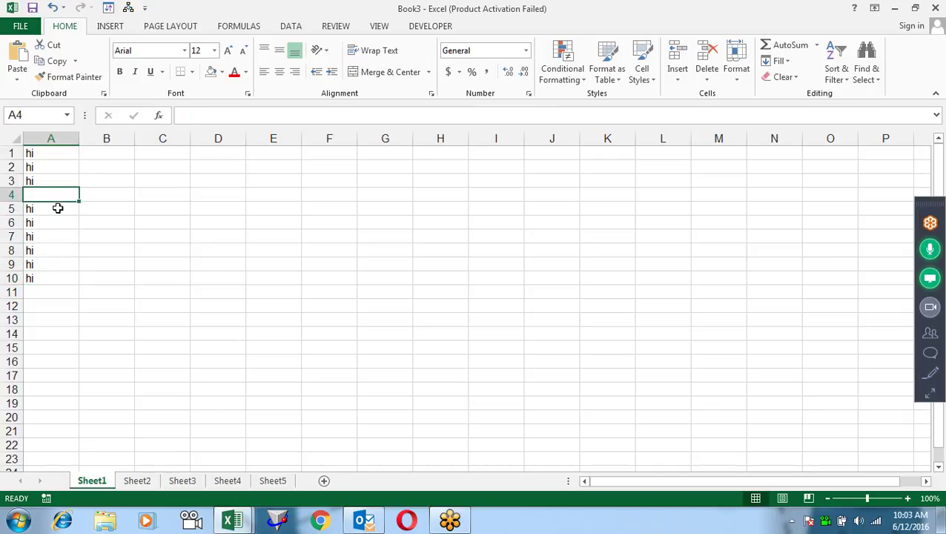
text(hi)
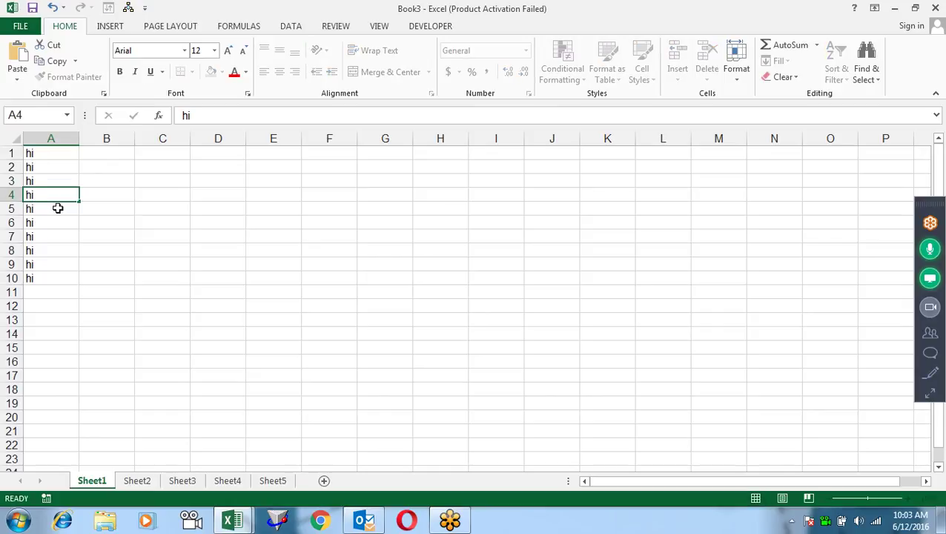
key(Return)
key(Up)
key(Up)
key(Up)
key(Up)
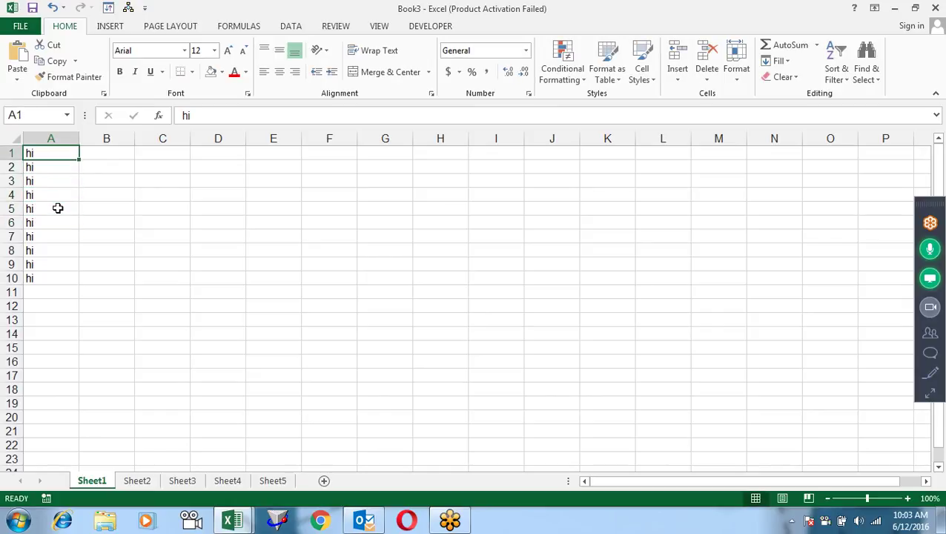
key(Down)
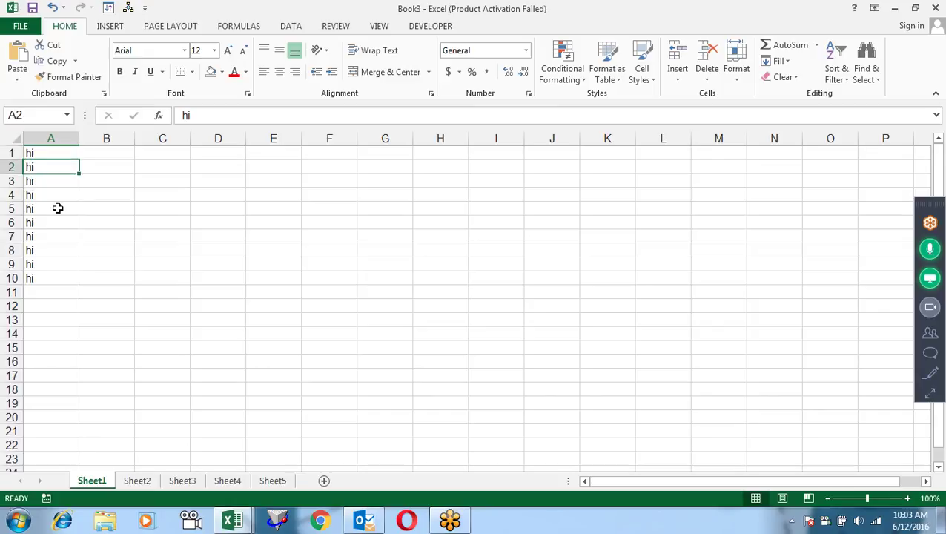
key(Down)
key(Down)
key(Down)
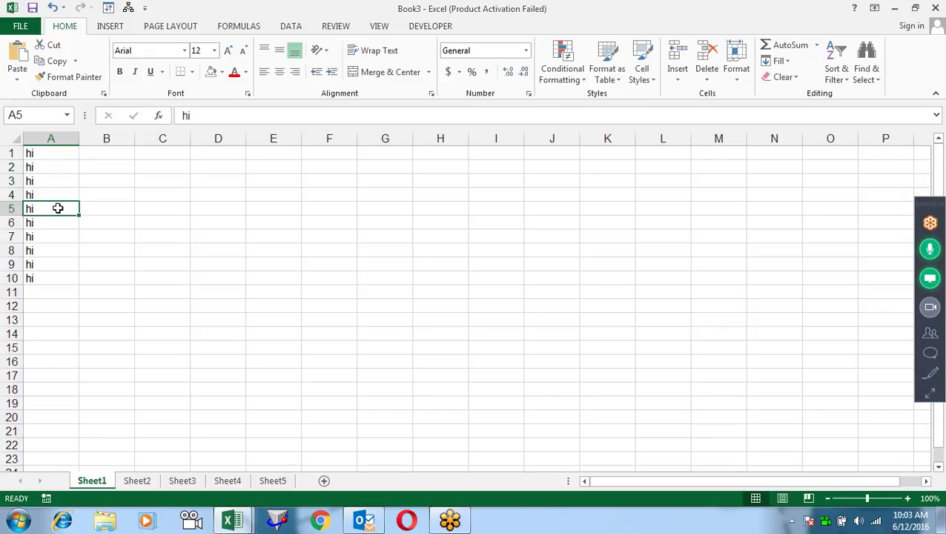
key(alt+F11)
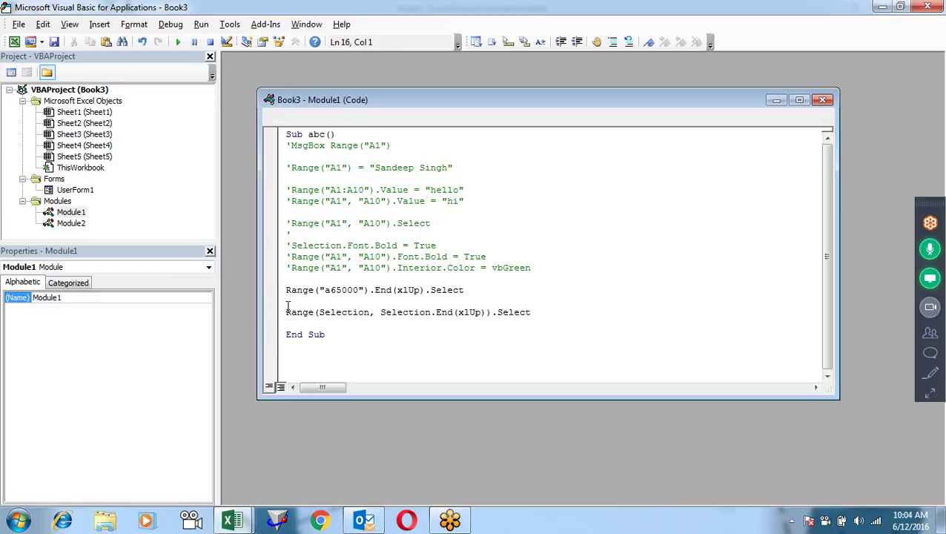
Step: Comment out Range(Selection, Selection.End(xlUp)).Select and insert a blank line above Range("a65000")
click(287, 312)
text(')
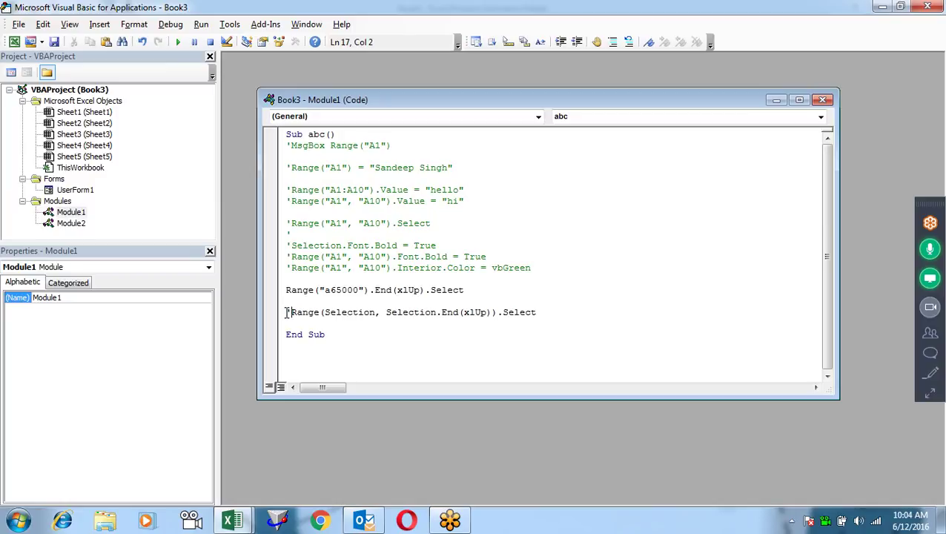
key(Up)
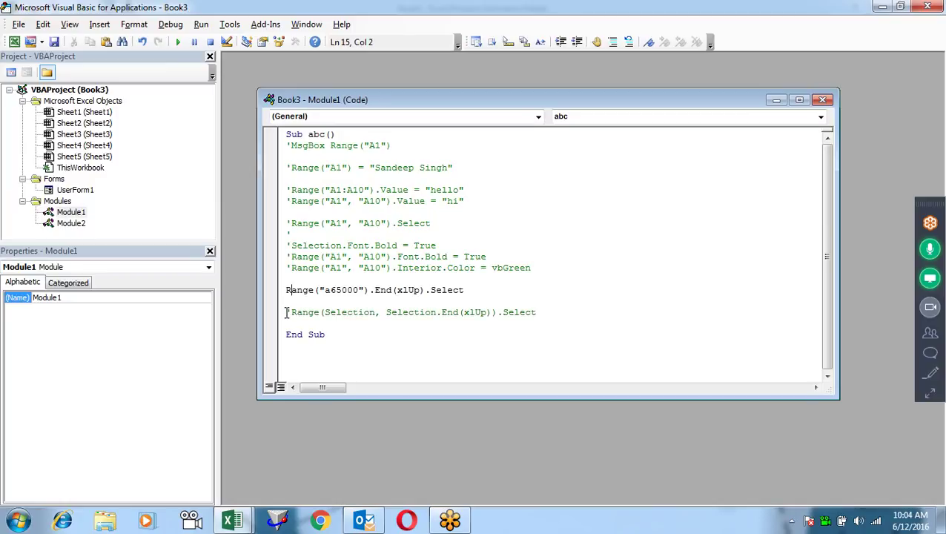
key(Return)
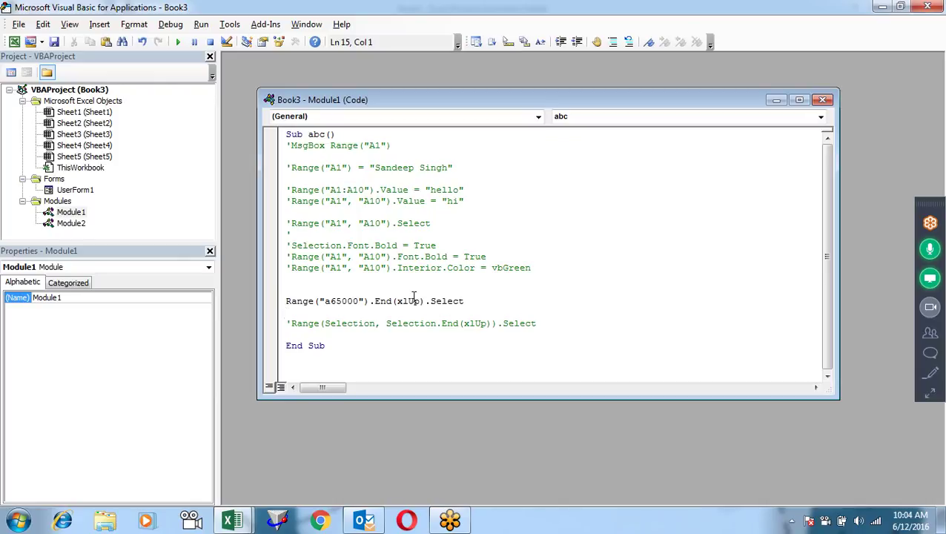
drag(474, 300, 286, 304)
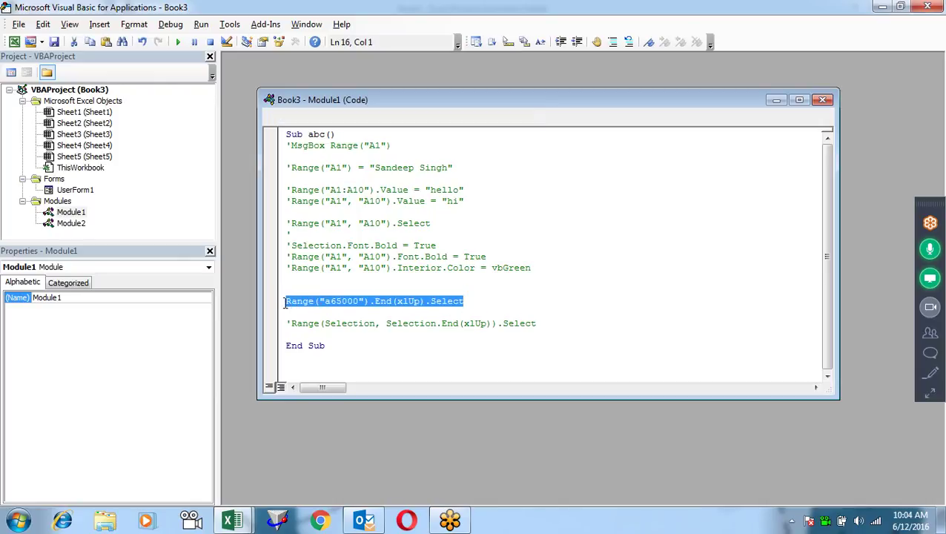
Step: Declare the variable with Dim r As Integer on a new line
click(323, 278)
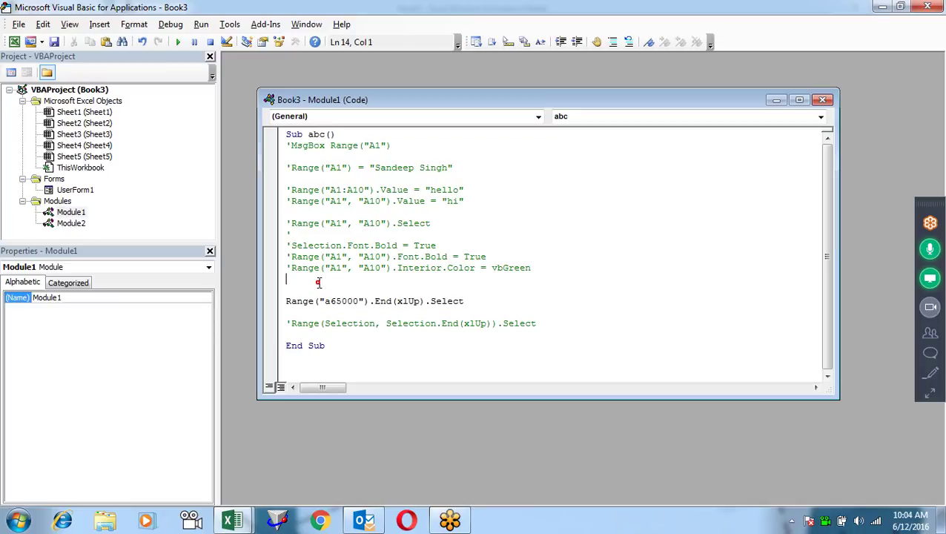
key(Return)
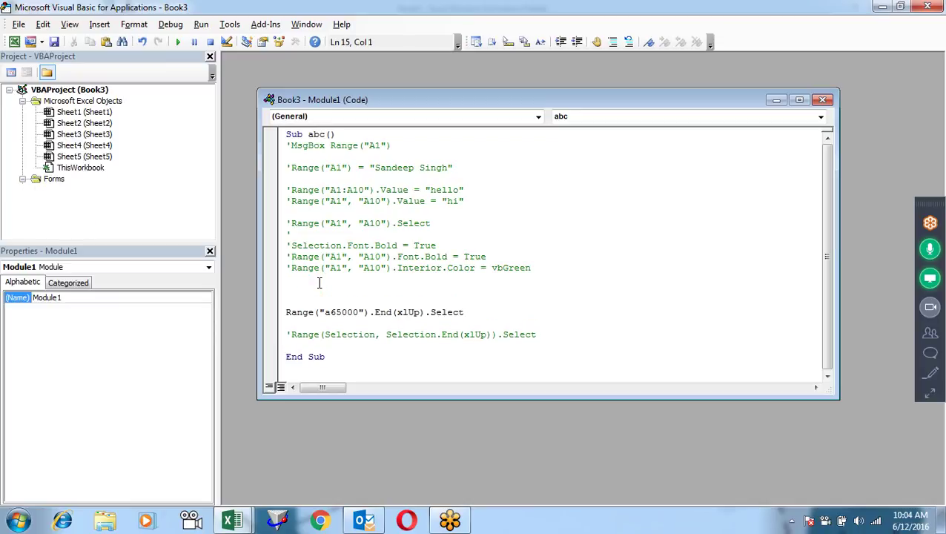
text(dim r as )
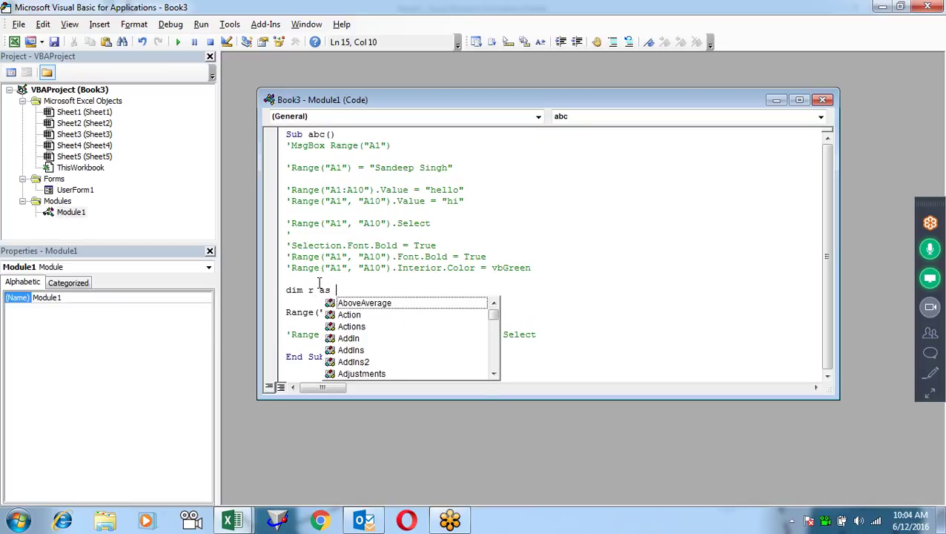
text(in)
key(Tab)
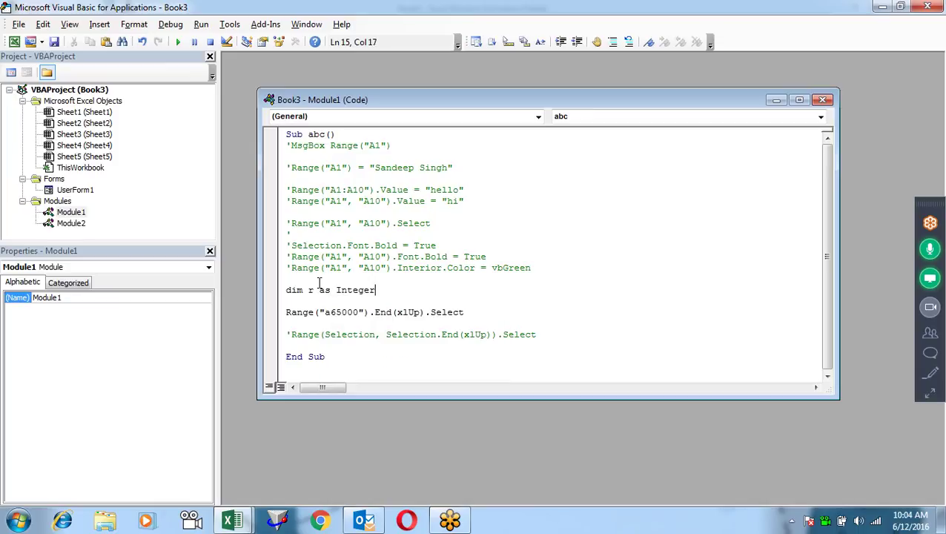
key(Down)
key(Down)
key(Down)
key(Down)
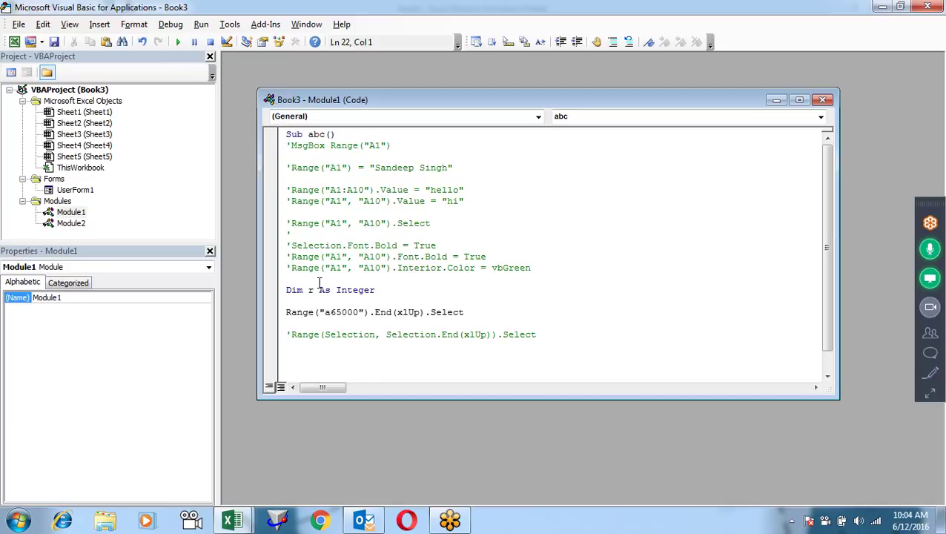
Step: Start an r= line, dismiss the Expected expression error, and select Range("a65000").End(xlUp)
key(Up)
text(r)
text(=)
click(426, 315)
click(450, 311)
drag(424, 312, 287, 312)
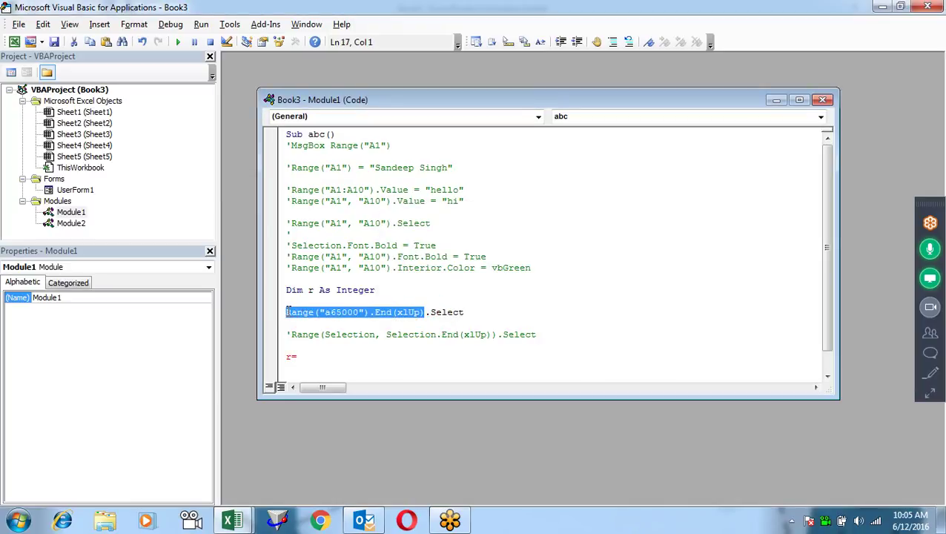
Step: Complete the assignment as r = Range("a65000").End(xlUp).Row
key(ctrl+c)
click(342, 363)
key(ctrl+v)
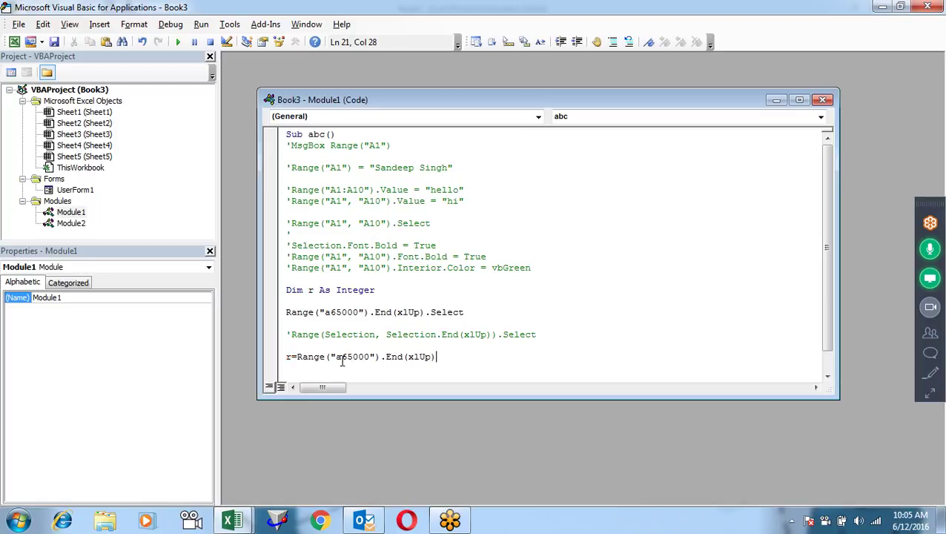
text(.)
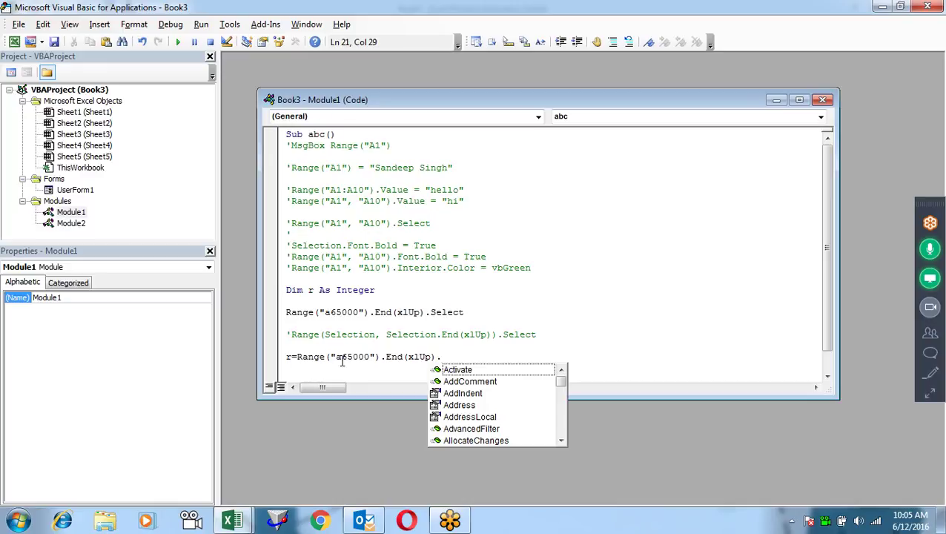
text(row)
key(Tab)
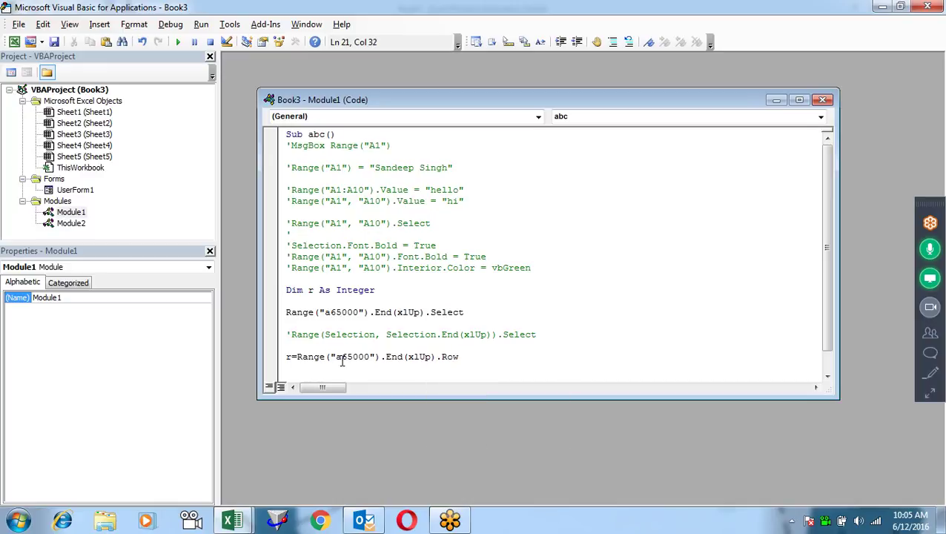
key(Return)
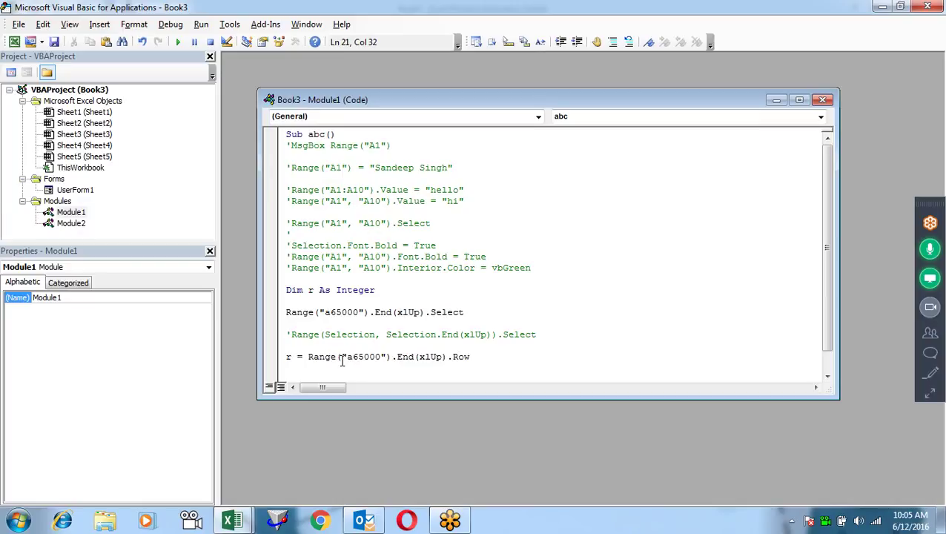
Step: Add the line Range("A1:A" & r).Select to select column A down to row r
key(Left)
key(Left)
key(Left)
key(Left)
key(Left)
key(Left)
key(Left)
key(Left)
key(Left)
key(Left)
key(Left)
key(Left)
key(Down)
key(Down)
key(Down)
key(Down)
key(Up)
key(Up)
text(Range)
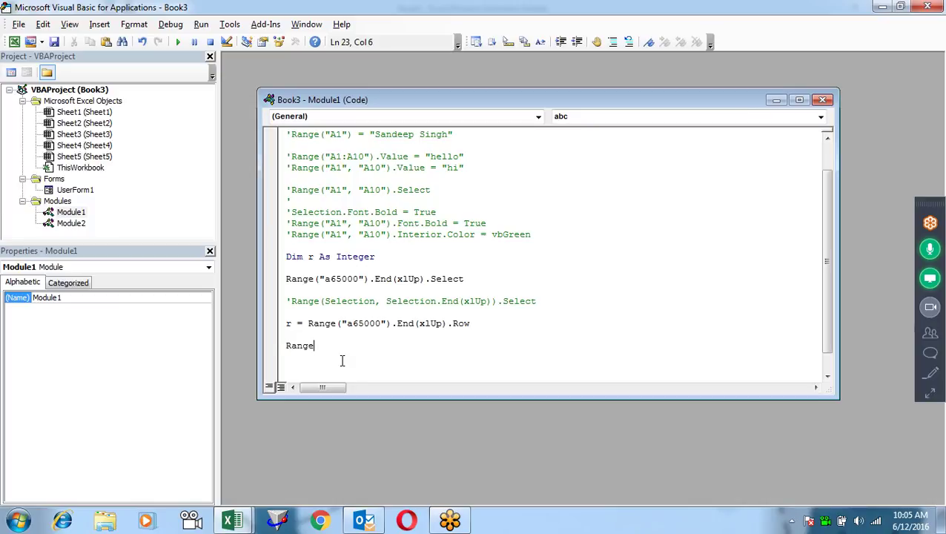
text(("A)
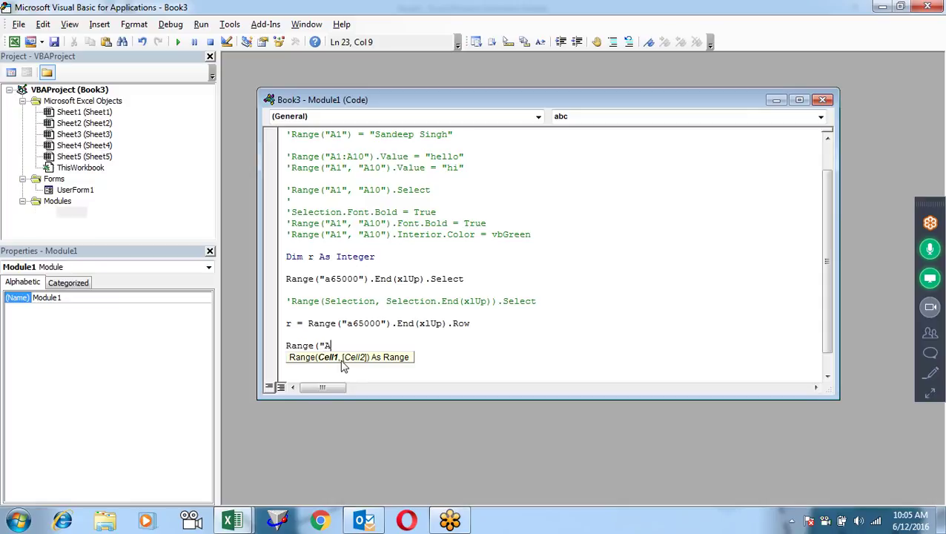
text(1"A)
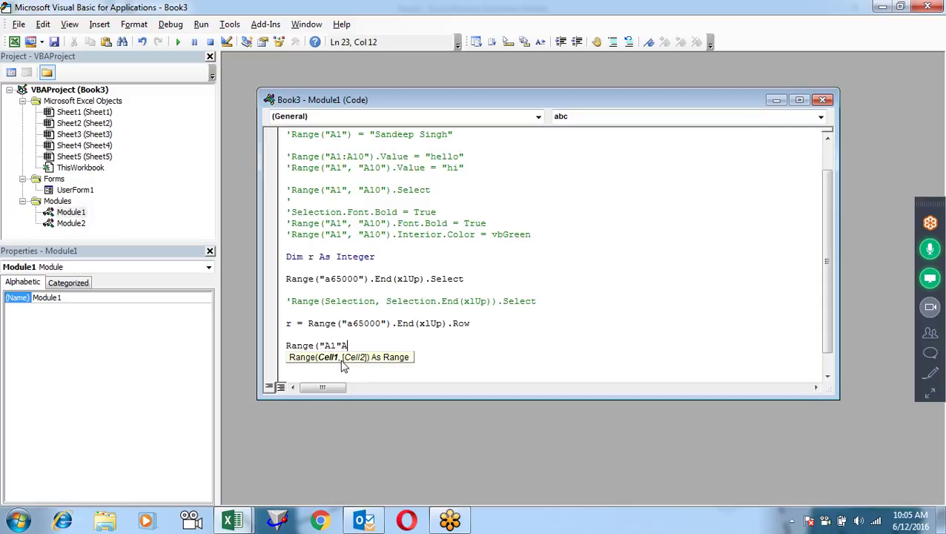
key(BackSpace)
key(BackSpace)
text(:)
text(r)
text())
key(Return)
key(Left)
key(Left)
key(Left)
key(Right)
key(Right)
key(Right)
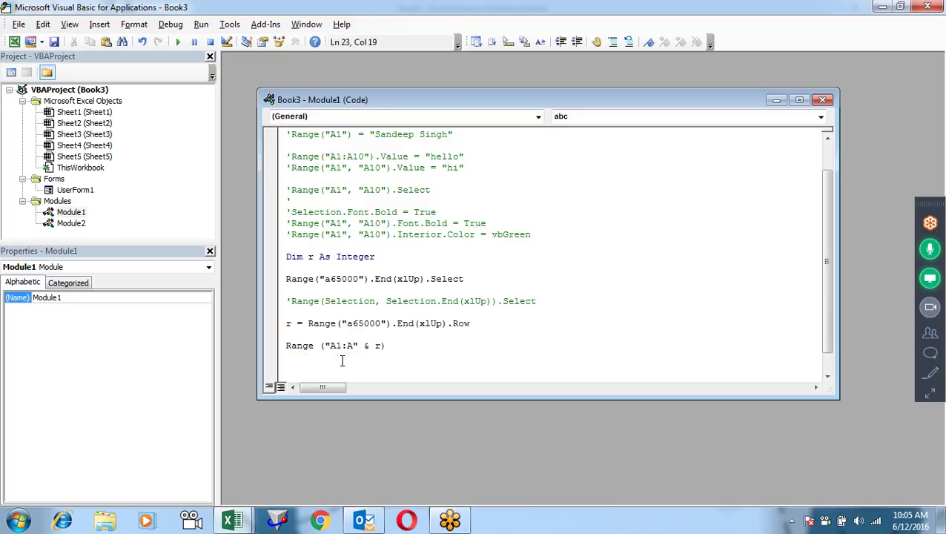
text(.se)
key(Tab)
Step: Comment out the old Range("a65000").End(xlUp).Select line with an apostrophe
key(Up)
key(Up)
key(Up)
key(Up)
key(Up)
key(Up)
key(alt+i)
key(m)
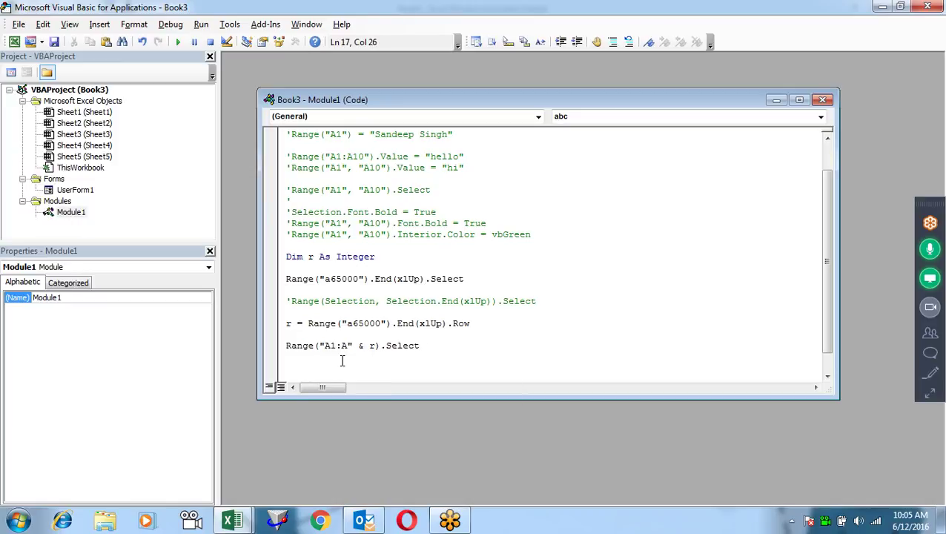
key(Home)
text(')
key(Down)
key(Down)
key(Down)
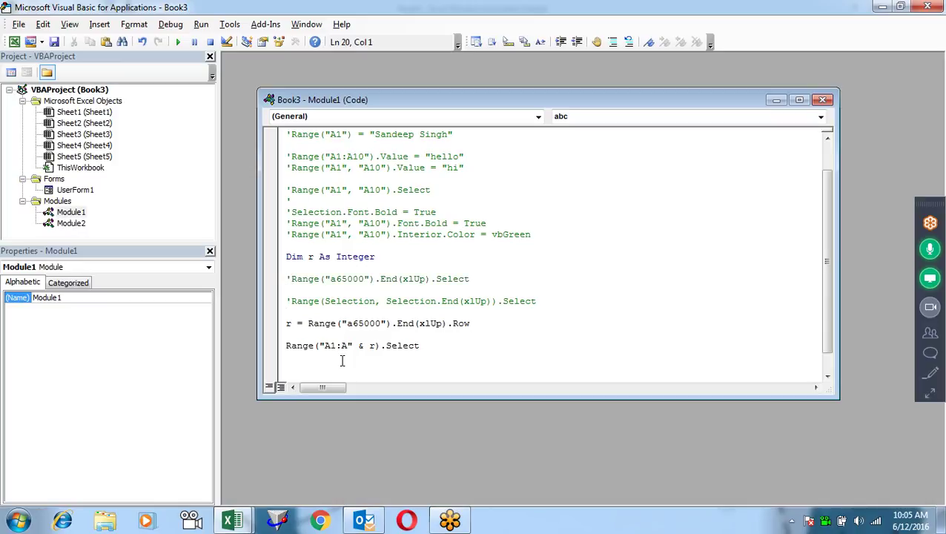
Step: Run the revised abc macro and confirm A1:A10 is selected on Sheet1
key(alt+F11)
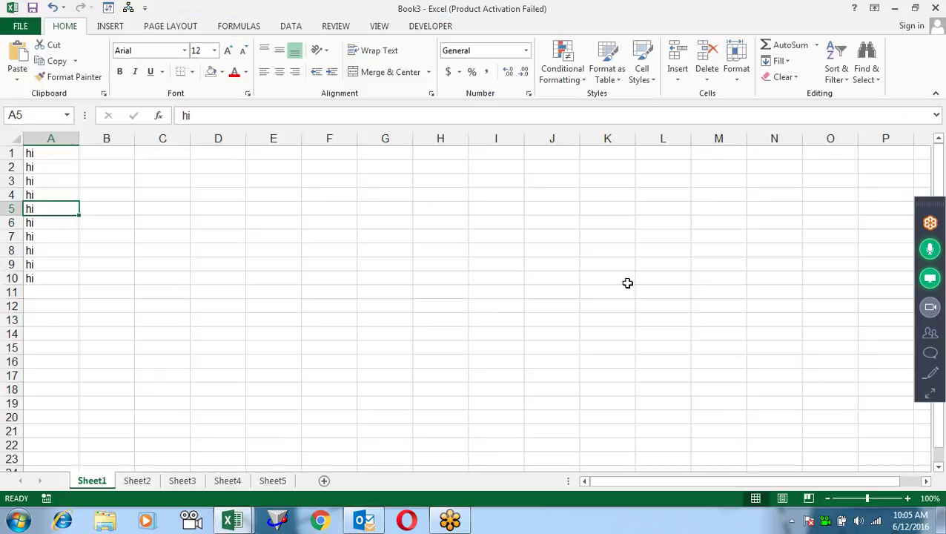
click(339, 290)
key(alt+F11)
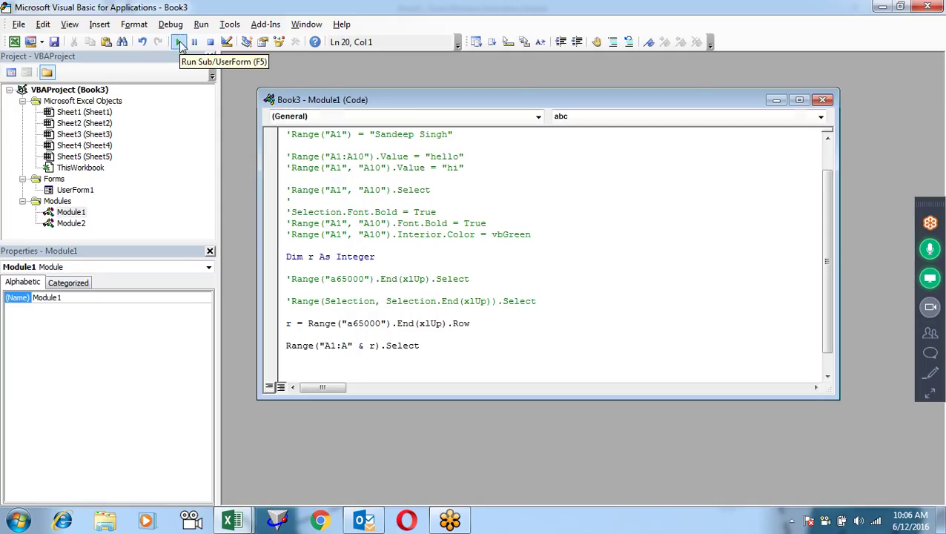
click(178, 41)
key(alt+F11)
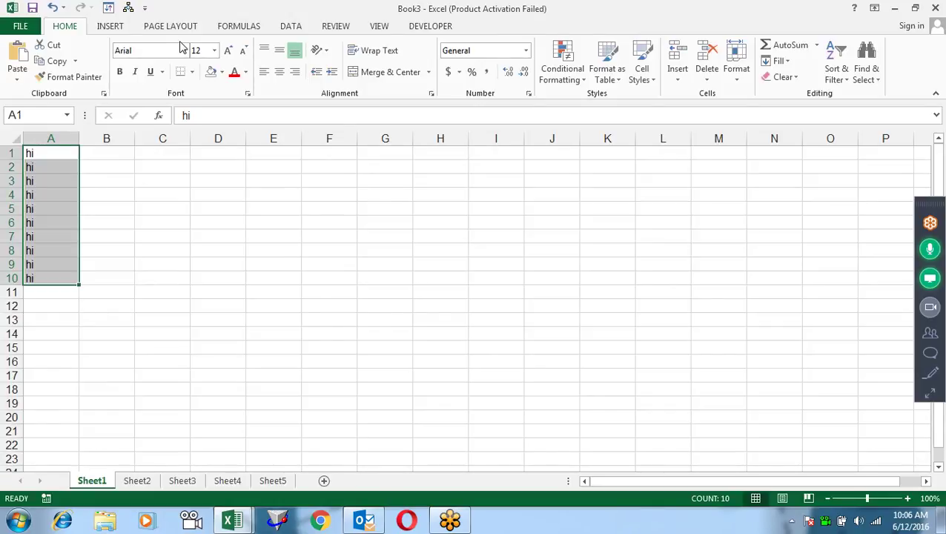
key(alt+F11)
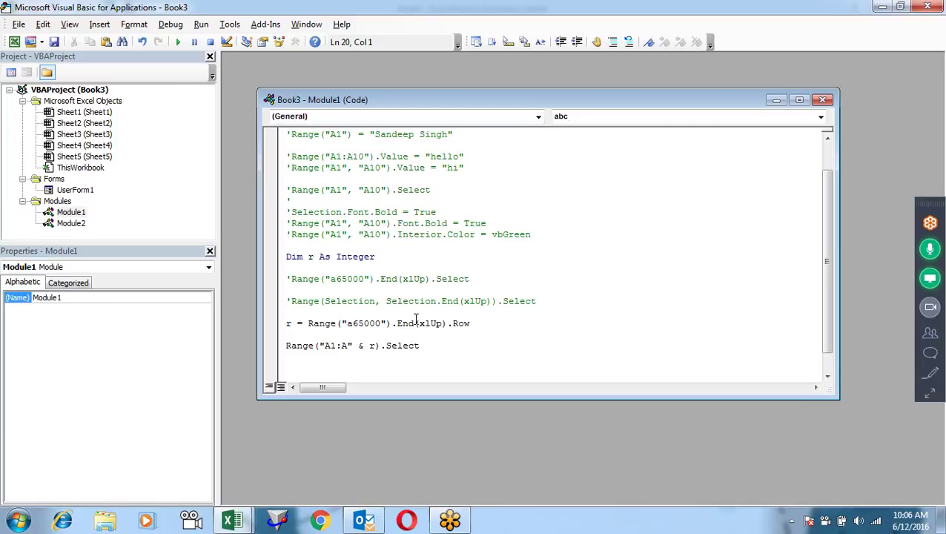
Step: Comment out the r = … Row and Range("A1:A" & r).Select lines with Comment Block
key(Down)
key(Right)
key(Down)
key(Down)
key(Up)
key(shift+Down)
key(shift+Down)
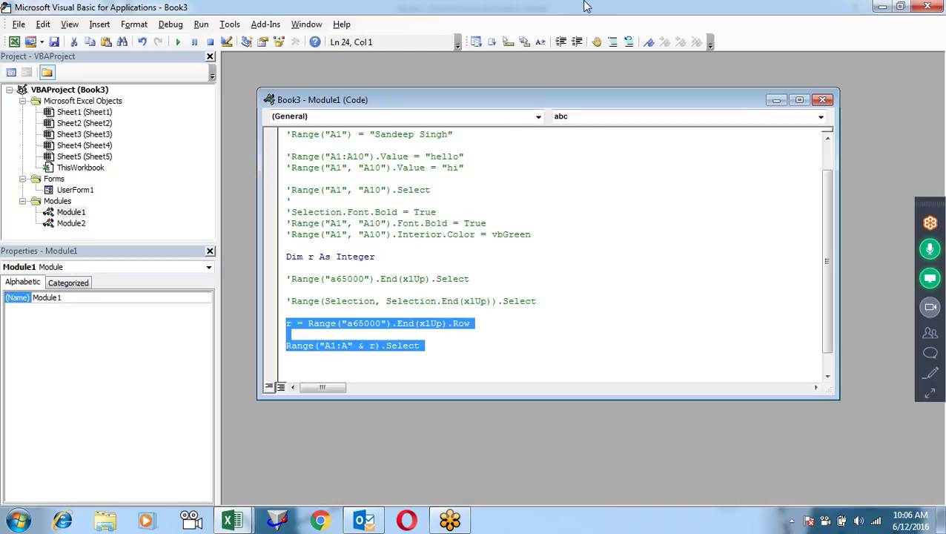
click(613, 43)
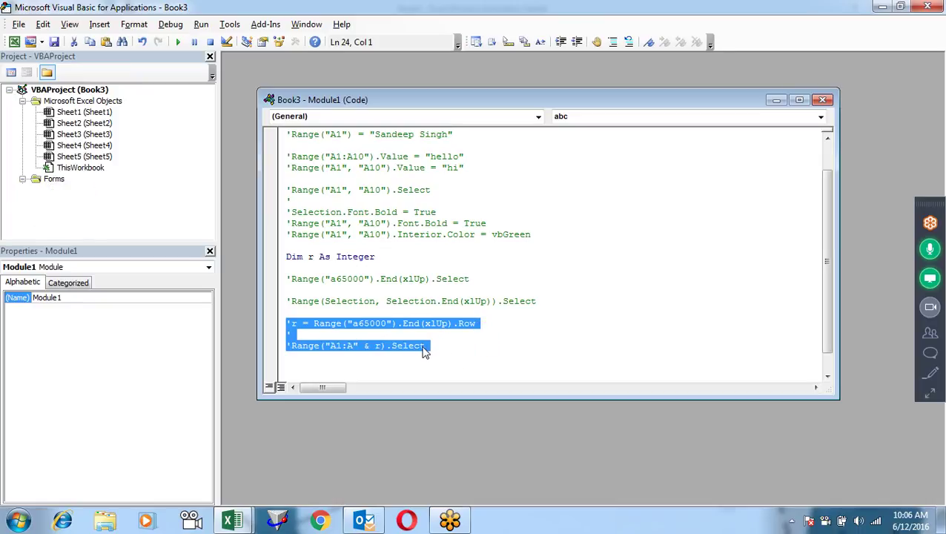
Step: Insert an empty line just above End Sub
key(Down)
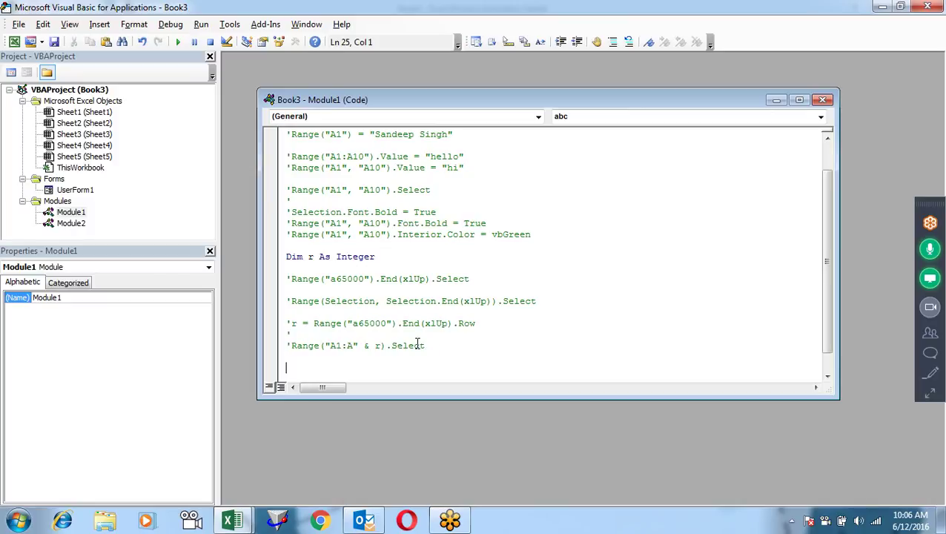
key(Down)
click(417, 343)
key(Return)
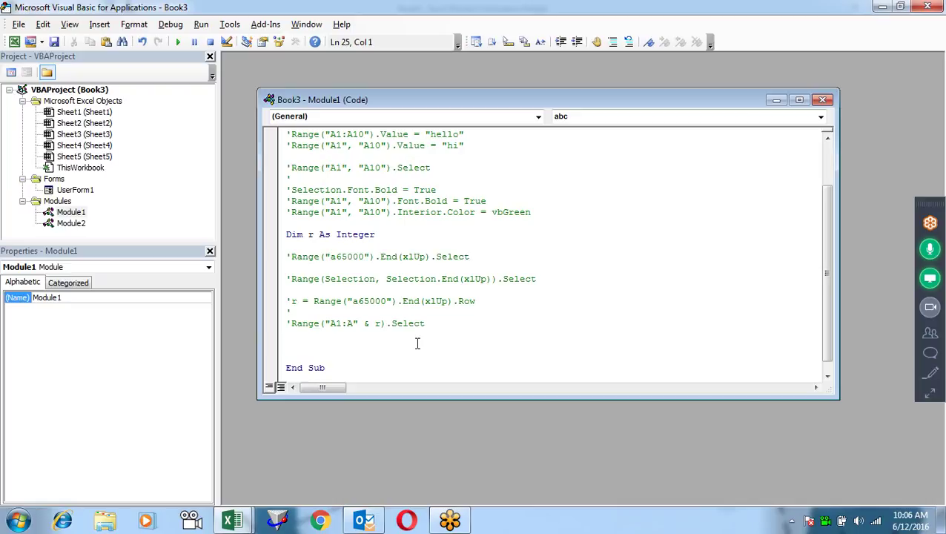
Step: Write ActiveCell.Interior.Color = vbGreen on the line above End Sub
text(active)
text(.cel)
key(BackSpace)
key(BackSpace)
text(cell)
text(.inte)
key(Tab)
text(.co)
key(Tab)
text(=)
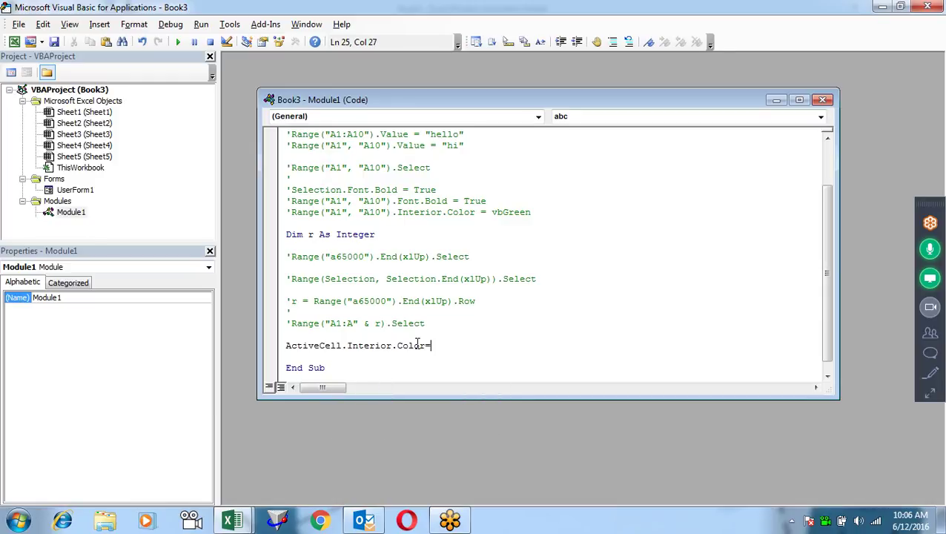
text(vbgreen)
key(Return)
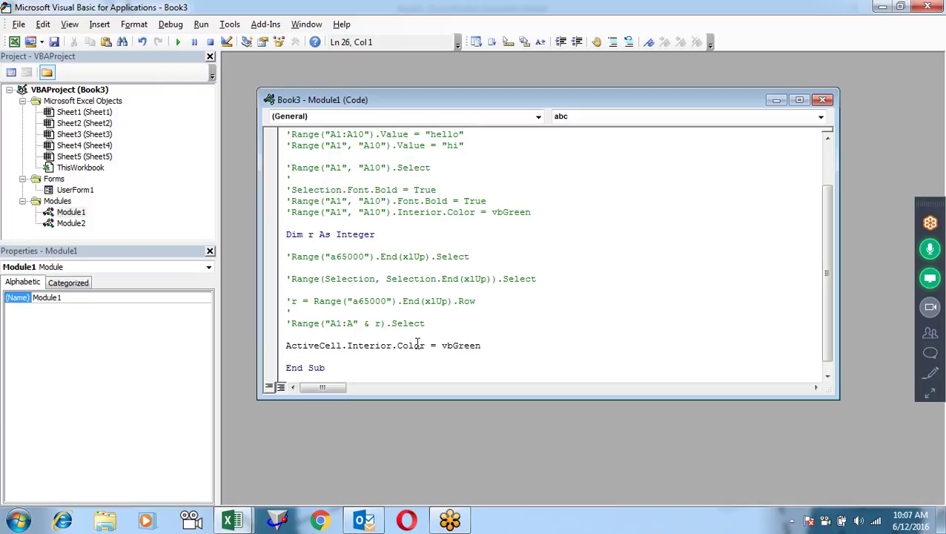
key(alt+F11)
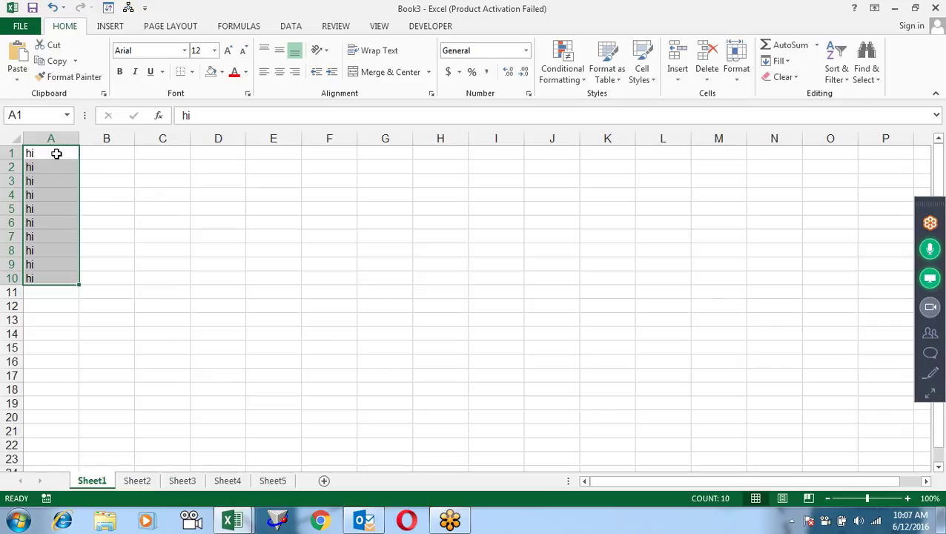
Step: Try a few selections on Sheet1, ending with E9 as the active cell
click(203, 183)
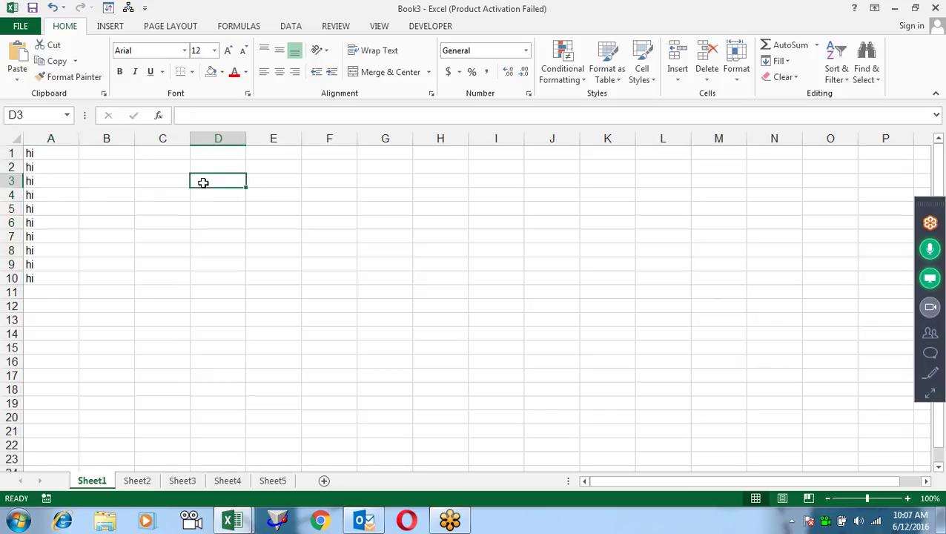
drag(203, 182, 218, 322)
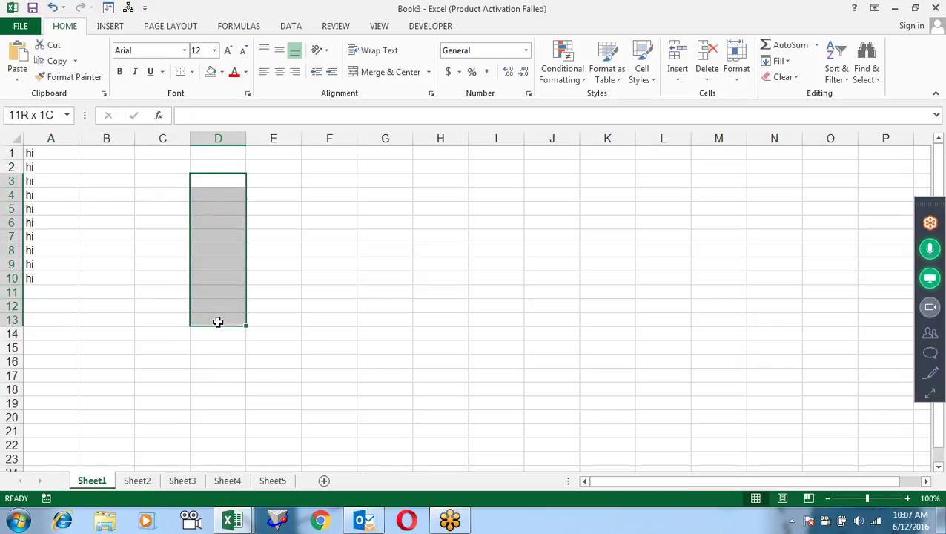
mouse_move(233, 175)
mouse_down()
mouse_move(361, 225)
mouse_move(259, 183)
mouse_up()
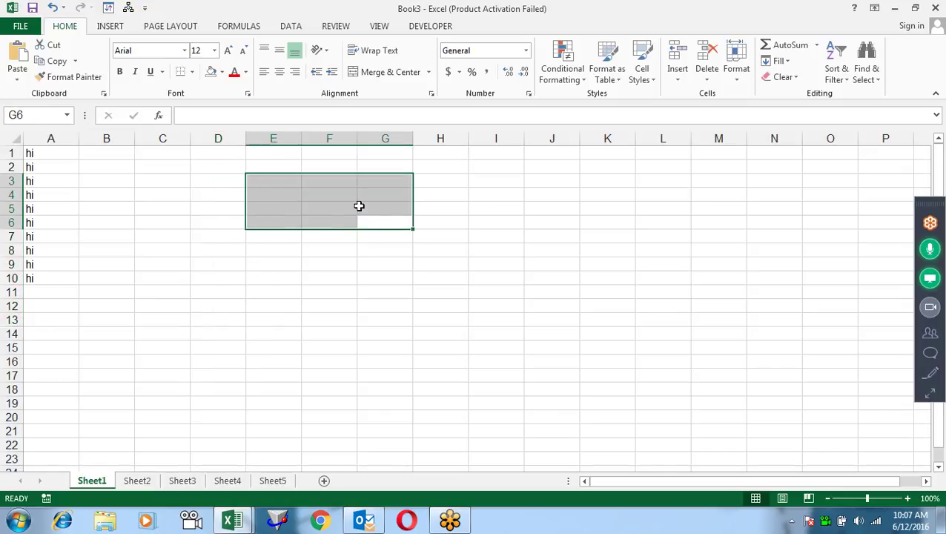
click(260, 261)
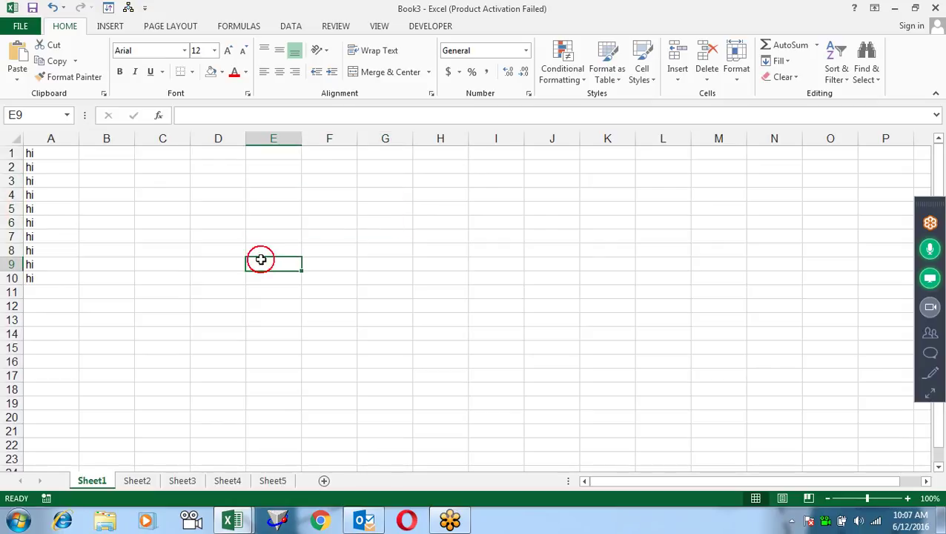
Step: Run the abc macro from the VBA editor so cell E9 turns green
key(alt+Tab)
click(410, 260)
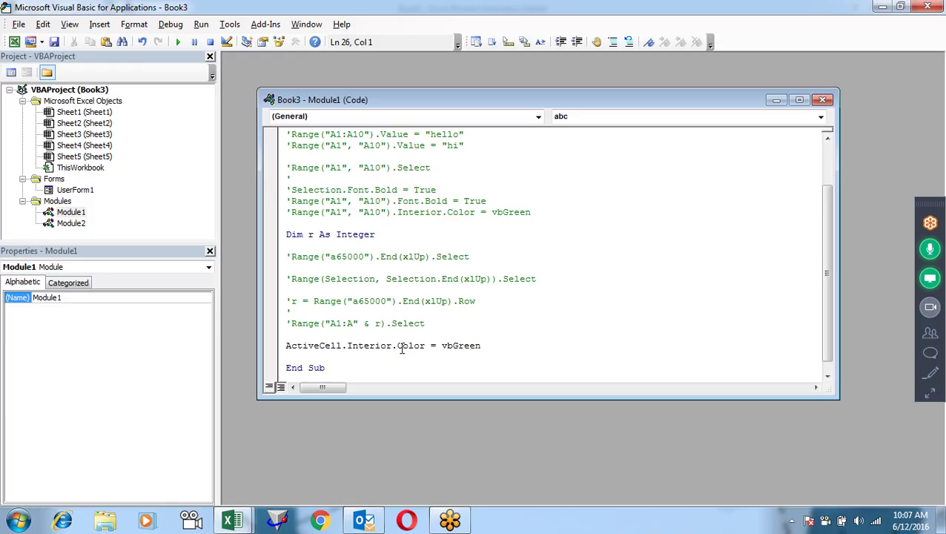
click(179, 43)
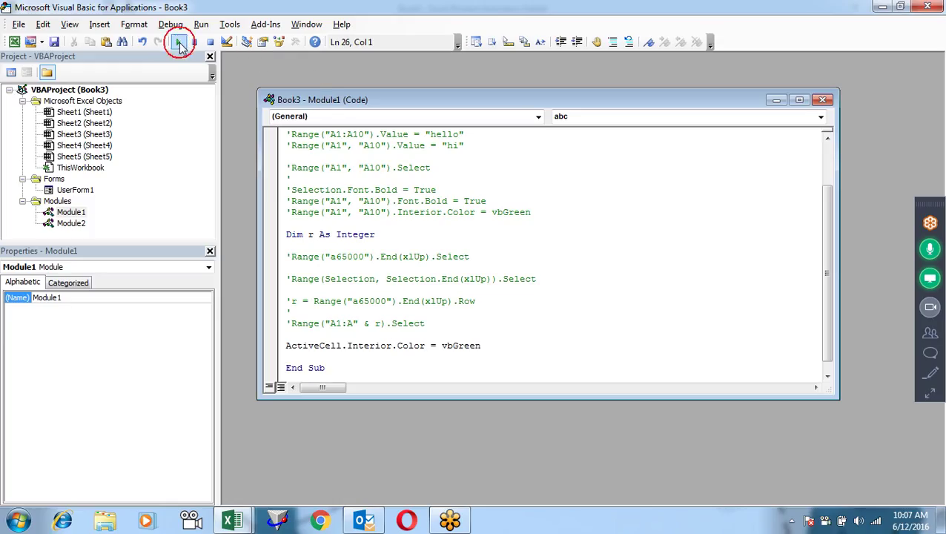
key(alt+F11)
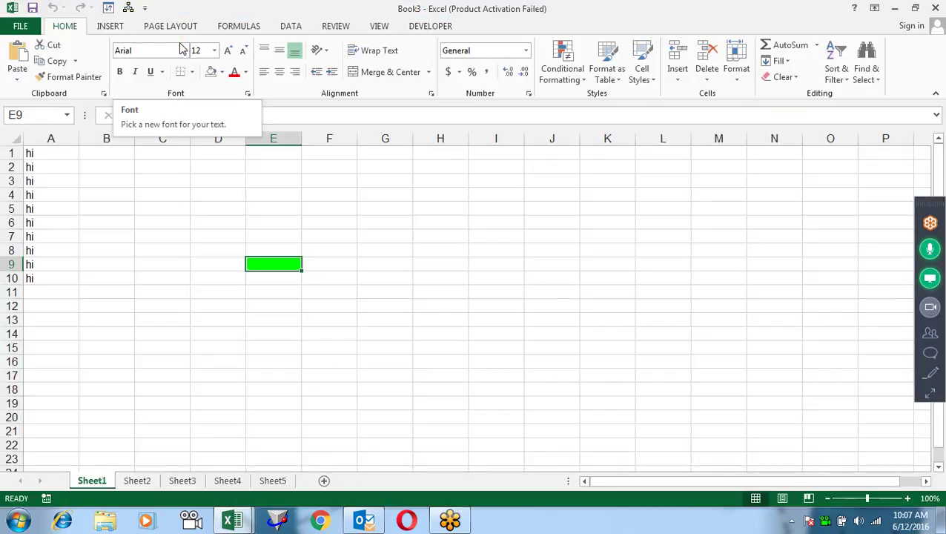
key(alt+Tab)
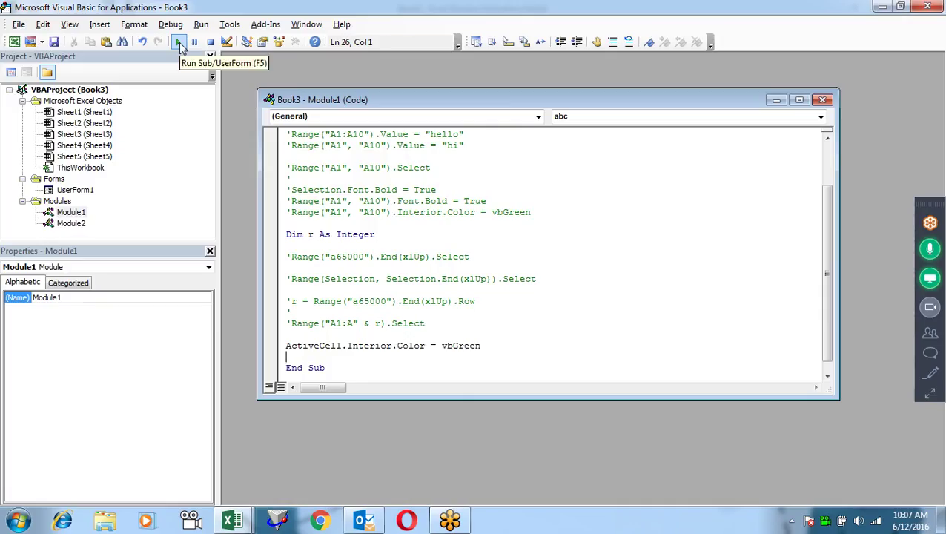
click(179, 42)
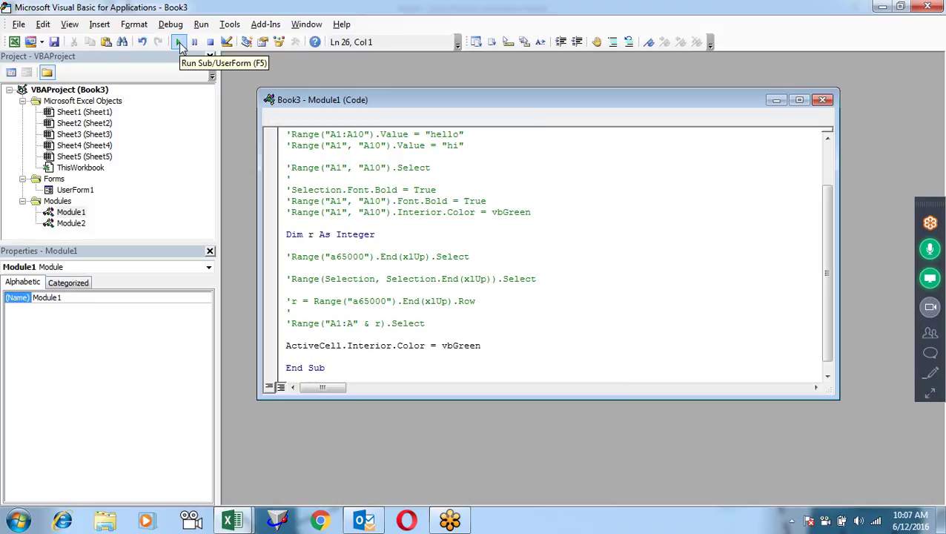
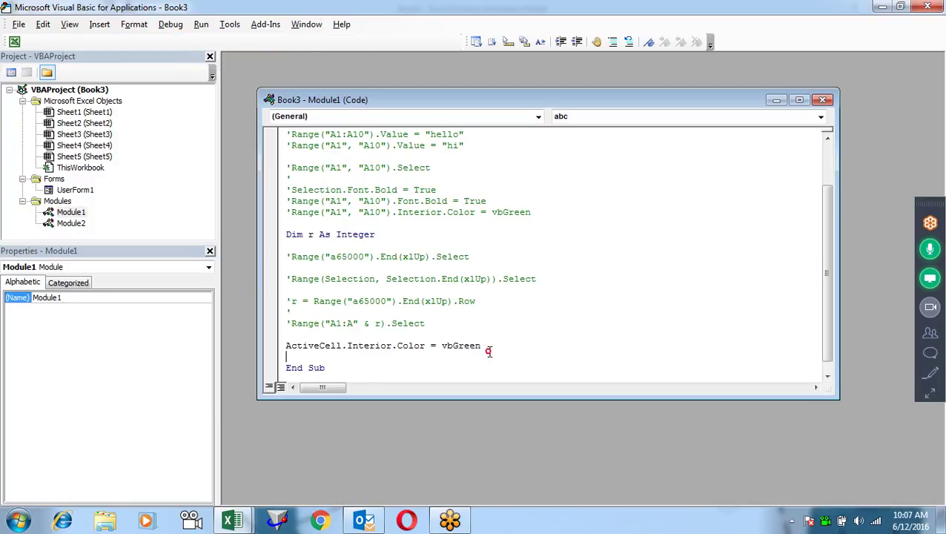
Step: Comment out the ActiveCell.Interior.Color green-fill statement with an apostrophe
key(Return)
key(Return)
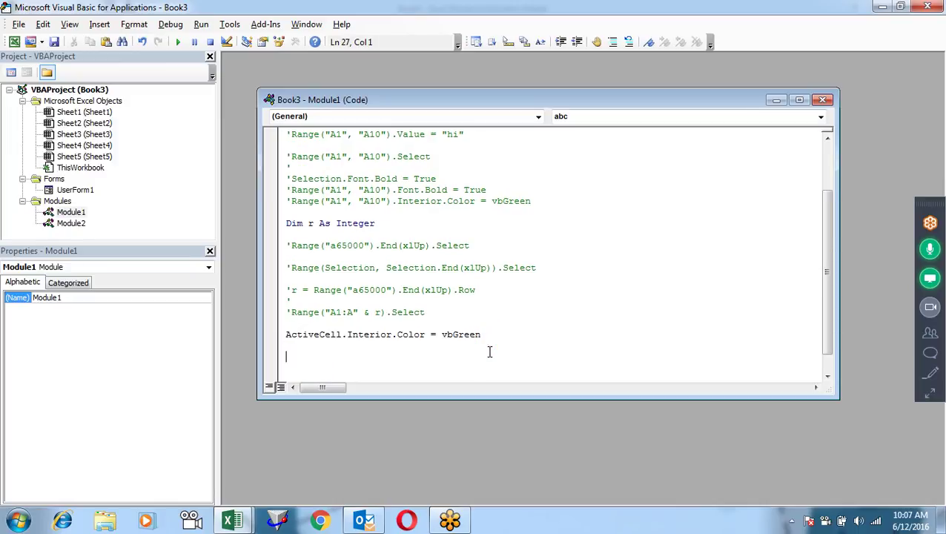
scroll(489, 352, down, 1)
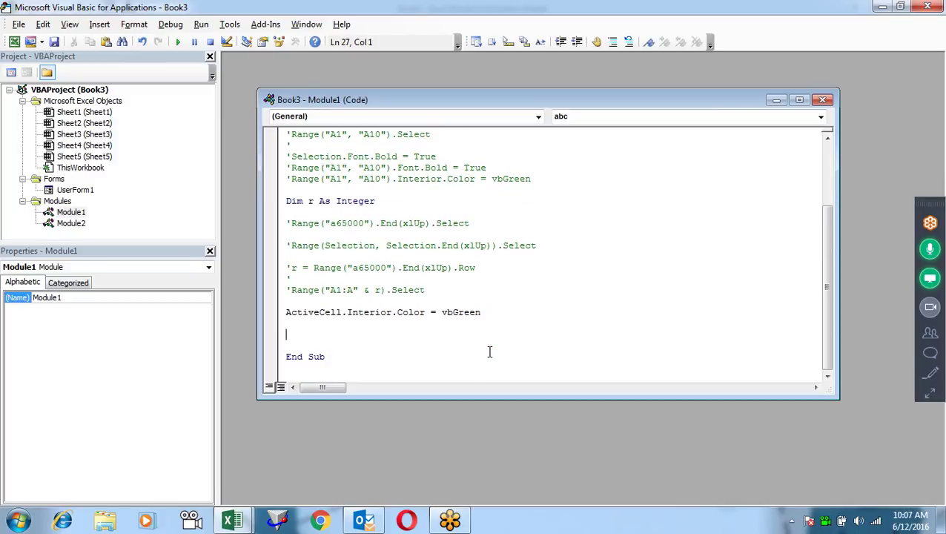
key(Up)
key(Up)
text(')
key(Down)
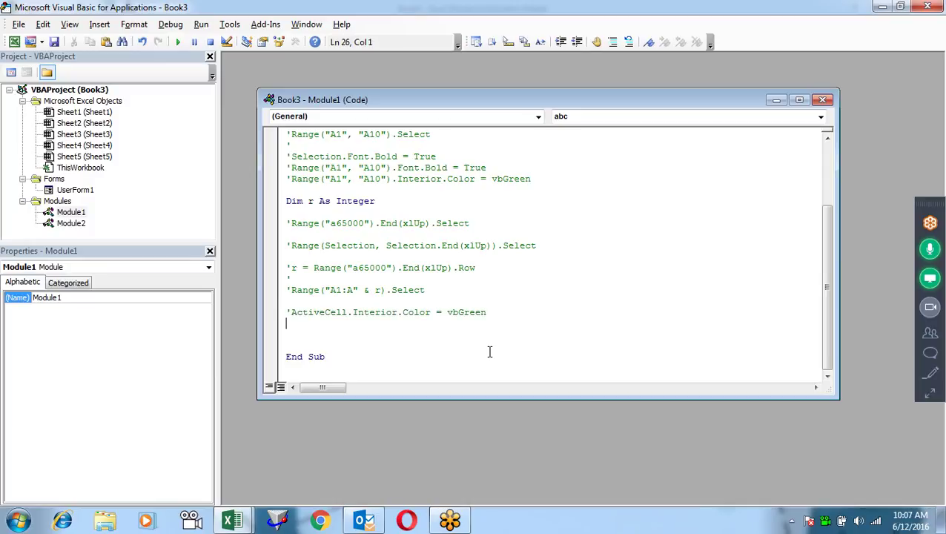
Step: Add the statement Cells(2, 3).Value = "hi" on the next line
text(Ell()
key(BackSpace)
text(s)
text(()
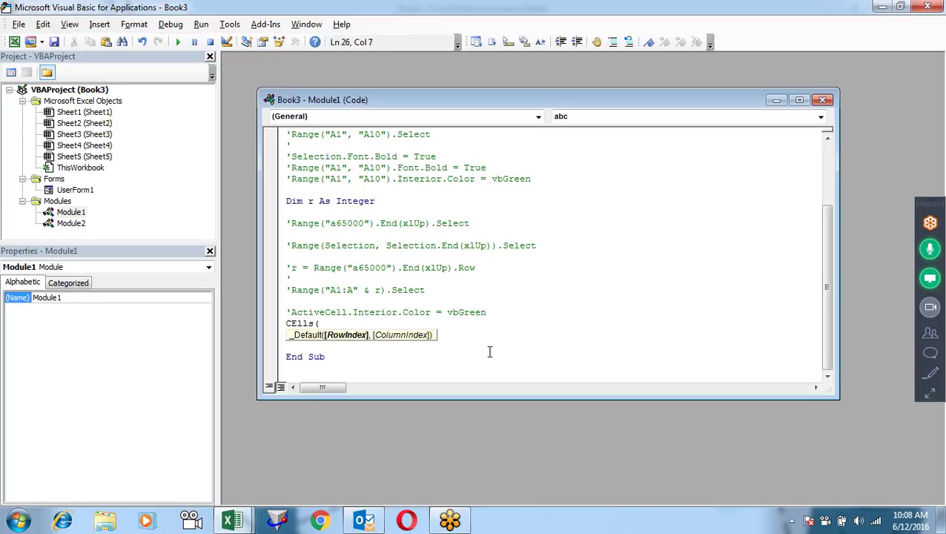
text(2,3).value)
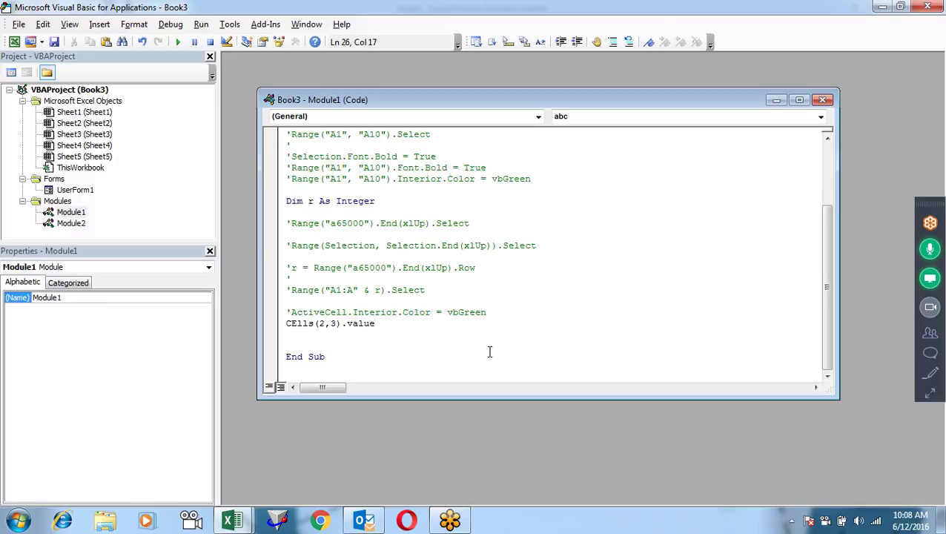
text(hi)
text(")
key(Return)
key(Up)
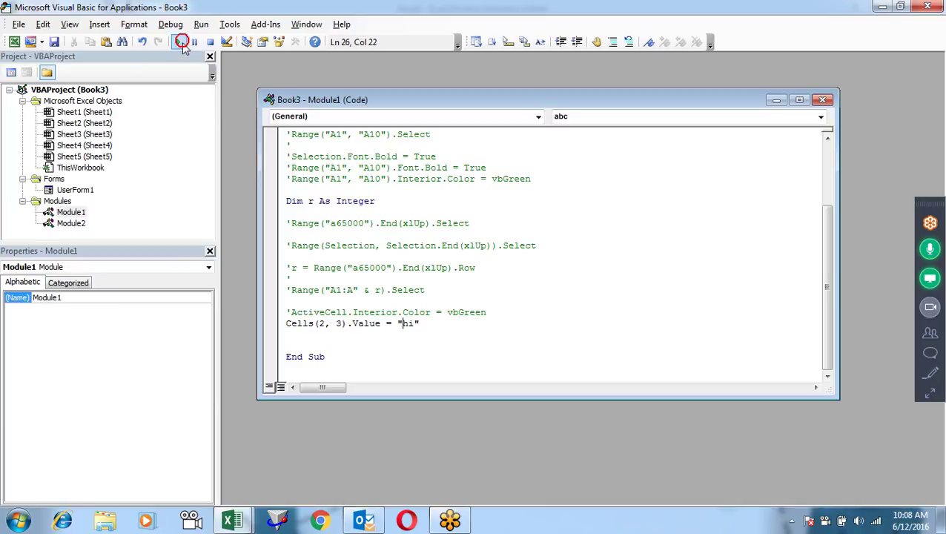
Step: Run the macro and confirm Sheet1's cell C2 now shows "hi"
click(183, 45)
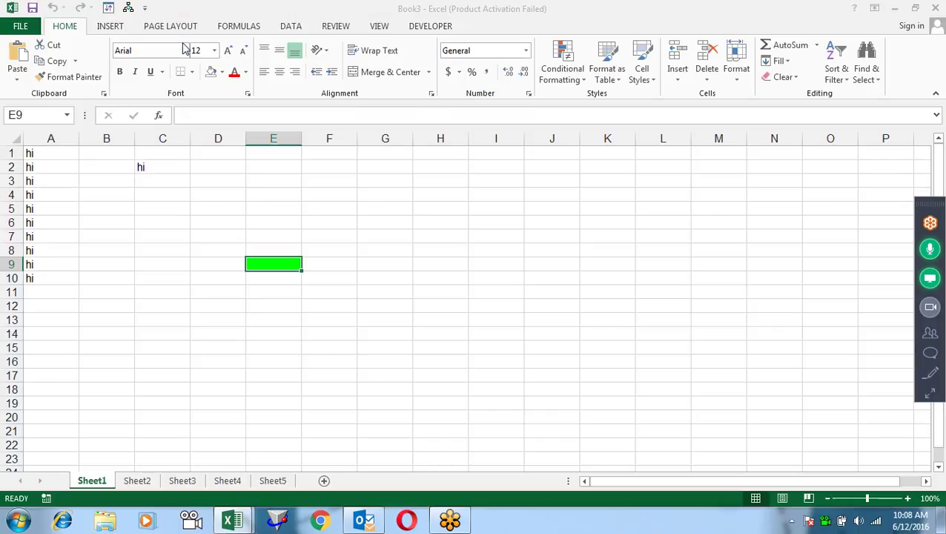
click(162, 168)
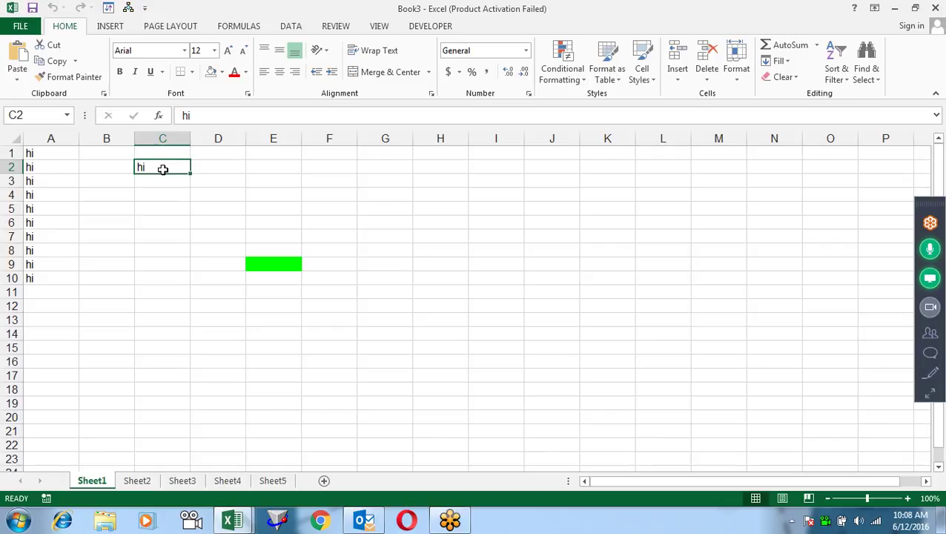
key(alt+F11)
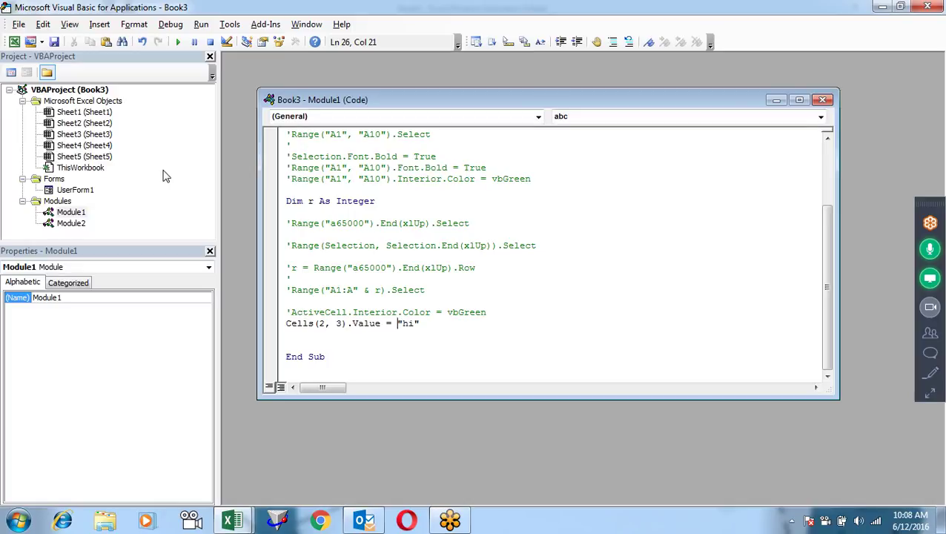
Step: Comment out the Cells(2, 3).Value = "hi" line with an apostrophe
key(Left)
key(Left)
key(Left)
key(shift+Left)
key(Right)
key(Right)
key(Right)
key(Left)
key(Left)
key(Left)
key(Left)
key(Left)
text(')
key(Down)
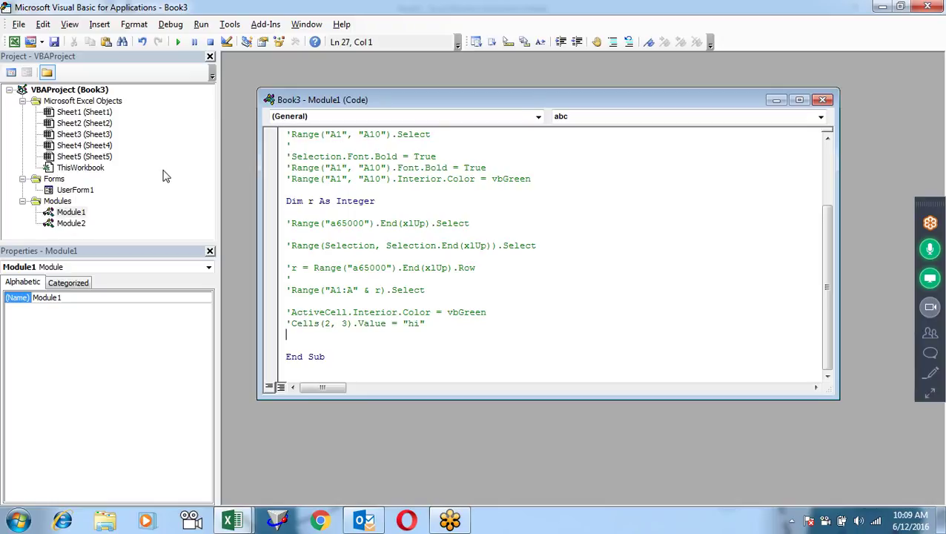
Step: Type note lines Range, Selection, ActiveCell and Cells below it
key(Return)
text(range)
key(Return)
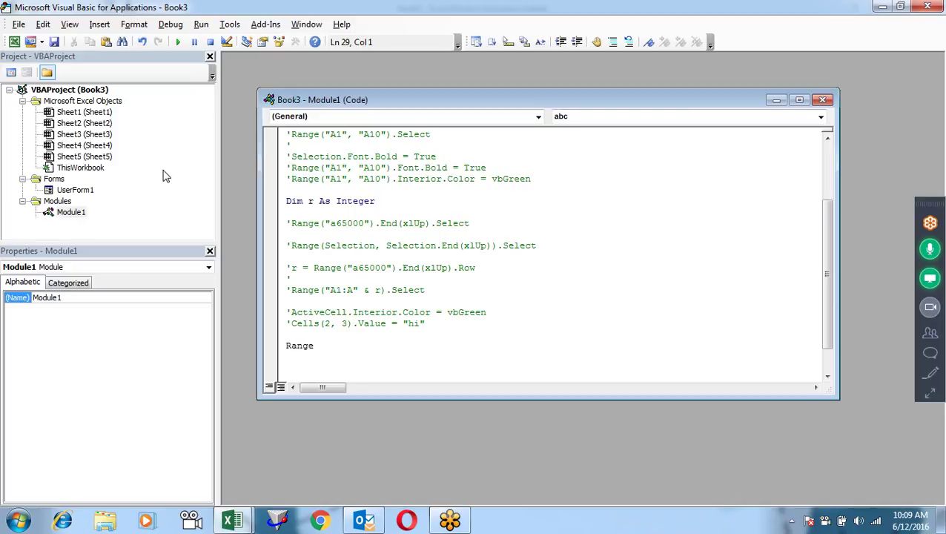
text(selection)
key(Return)
text(active)
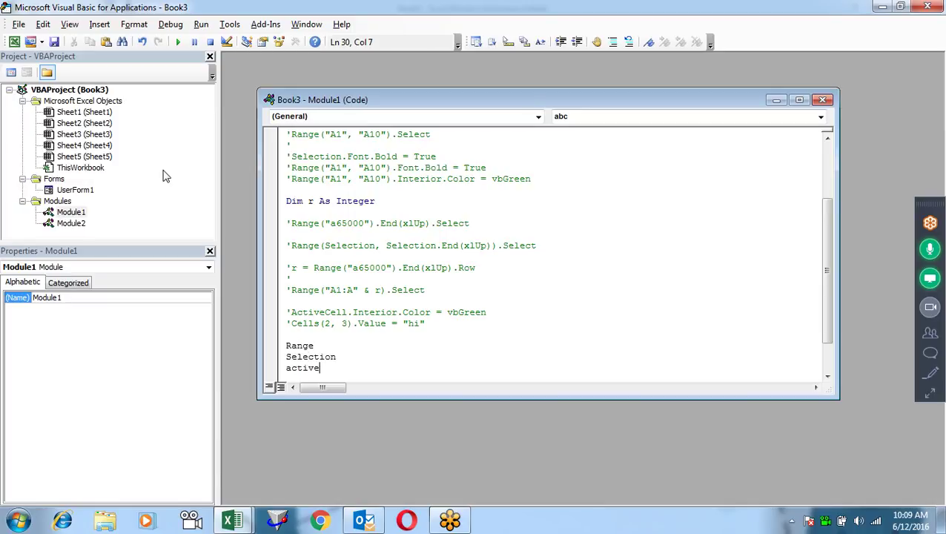
text(ll)
key(Return)
text(d)
key(BackSpace)
text(lls)
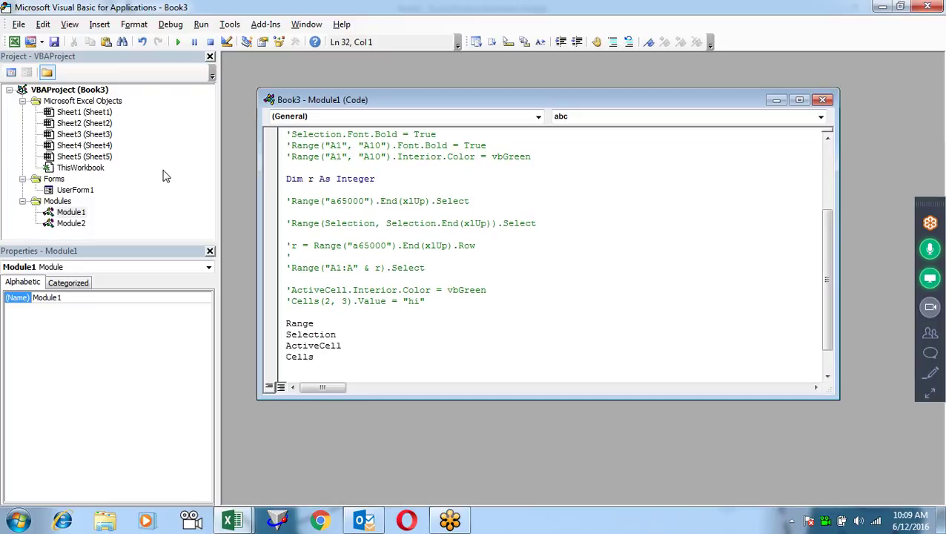
key(Return)
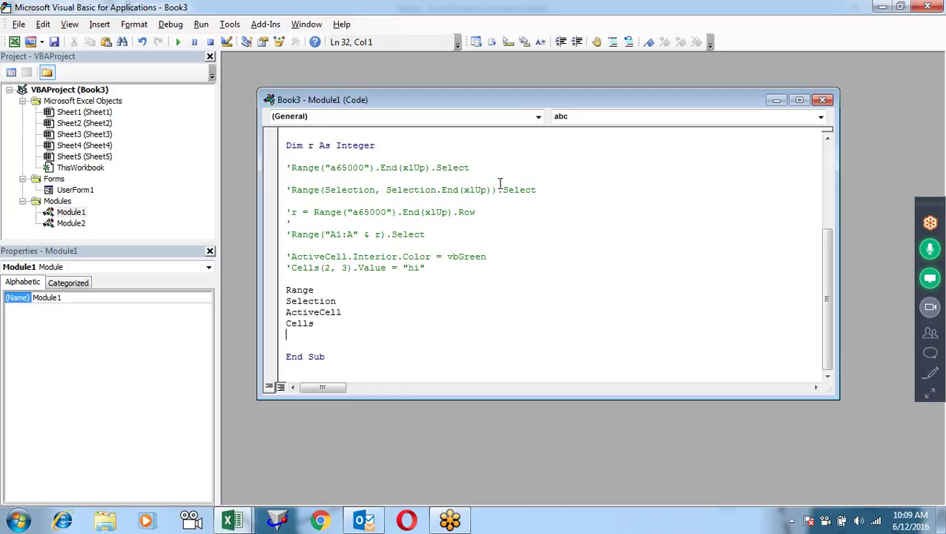
Step: Comment Block the four note lines and add blank lines before End Sub
click(314, 323)
drag(314, 323, 287, 290)
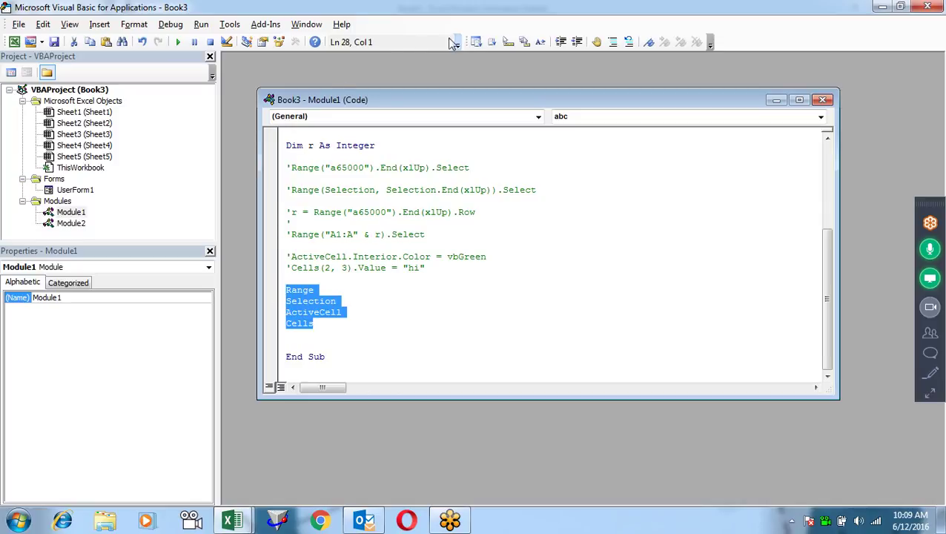
click(613, 43)
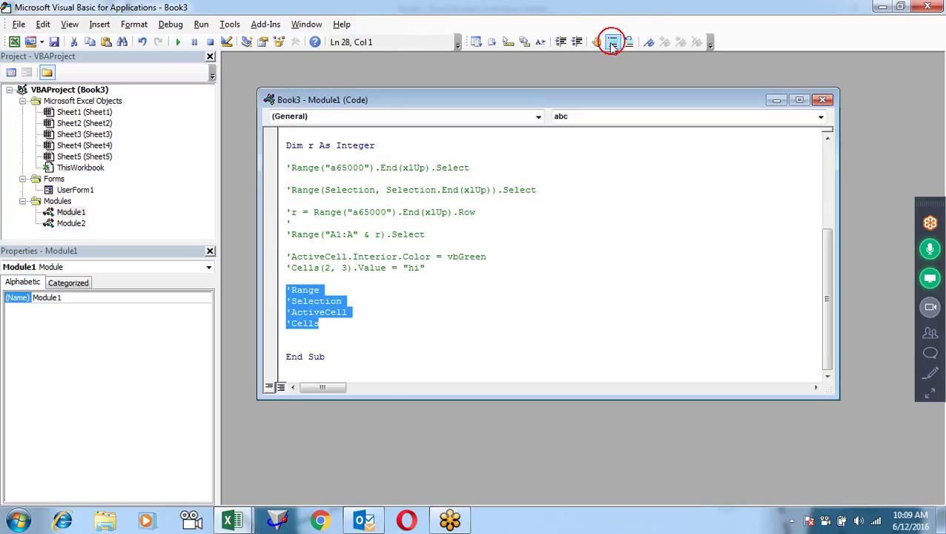
click(390, 325)
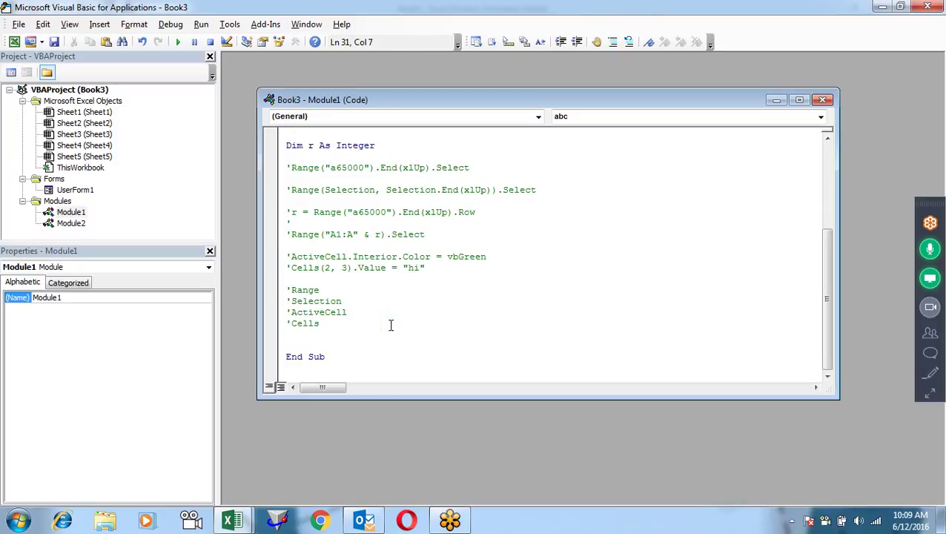
key(Return)
key(Return)
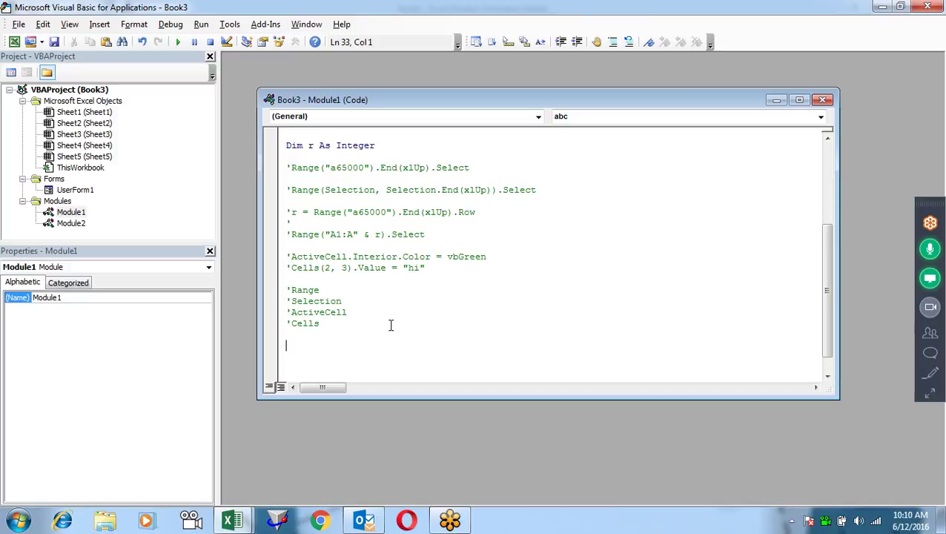
key(Return)
scroll(390, 325, down, 1)
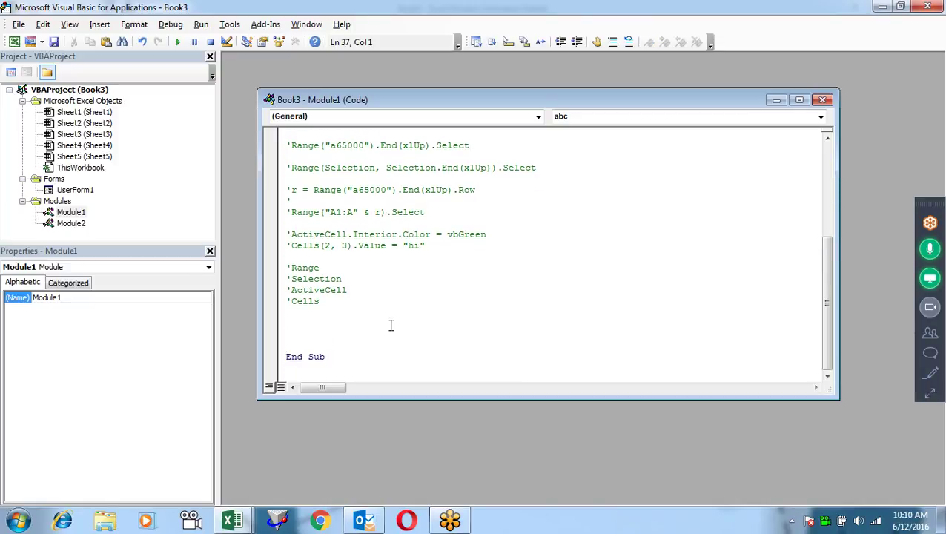
click(391, 325)
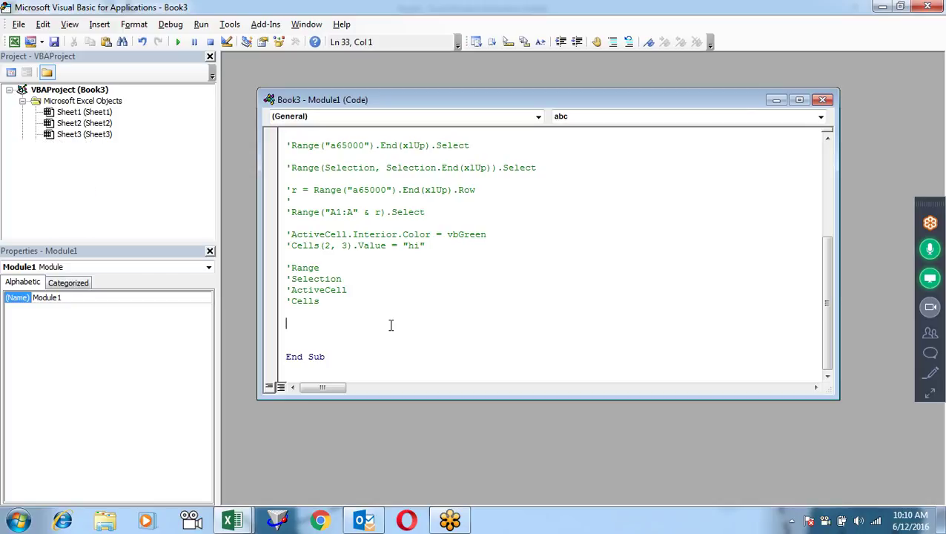
Step: In Excel, jump to the last hi in column A and border cell C10
key(alt+F11)
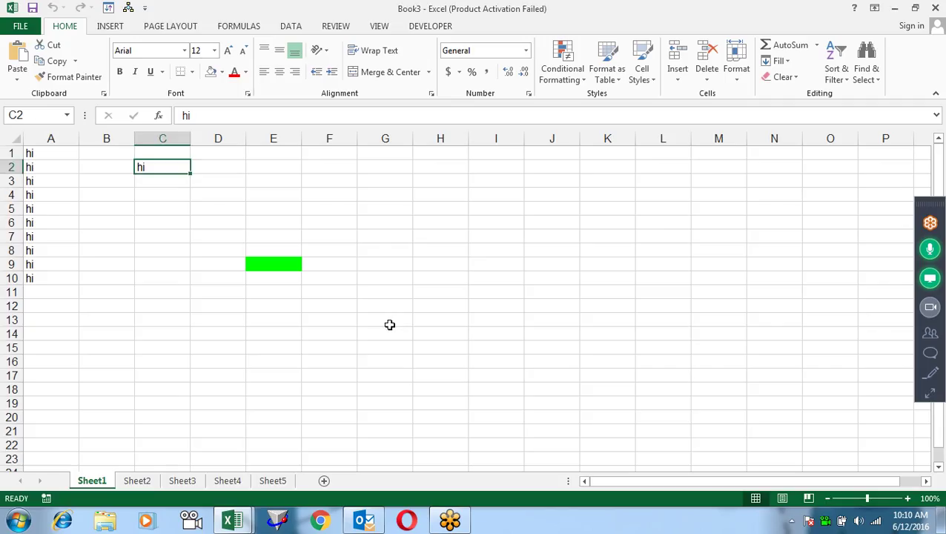
key(Left)
key(Left)
key(ctrl+Down)
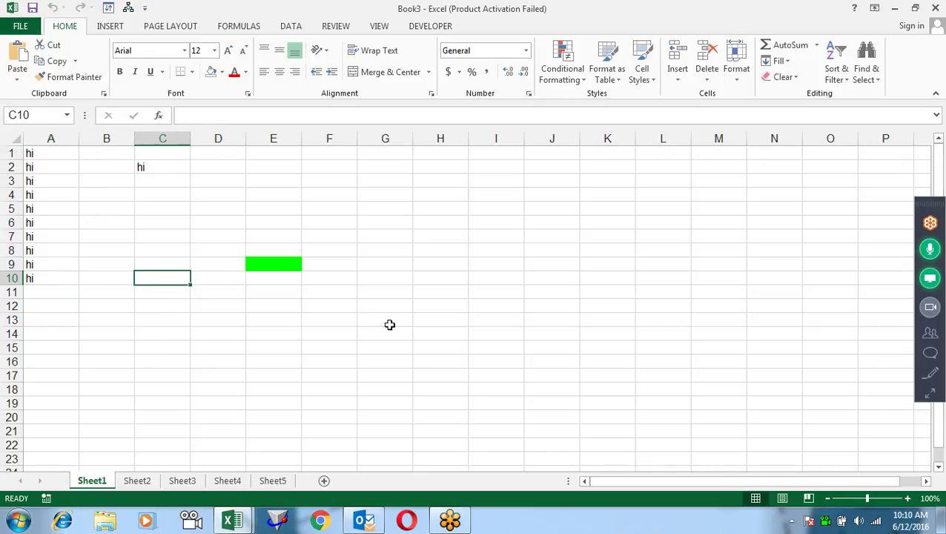
key(alt)
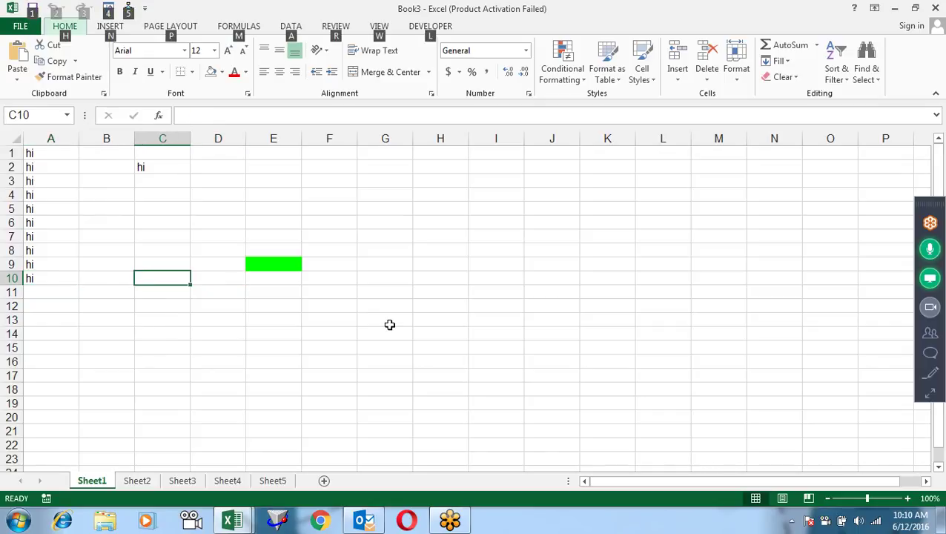
key(h)
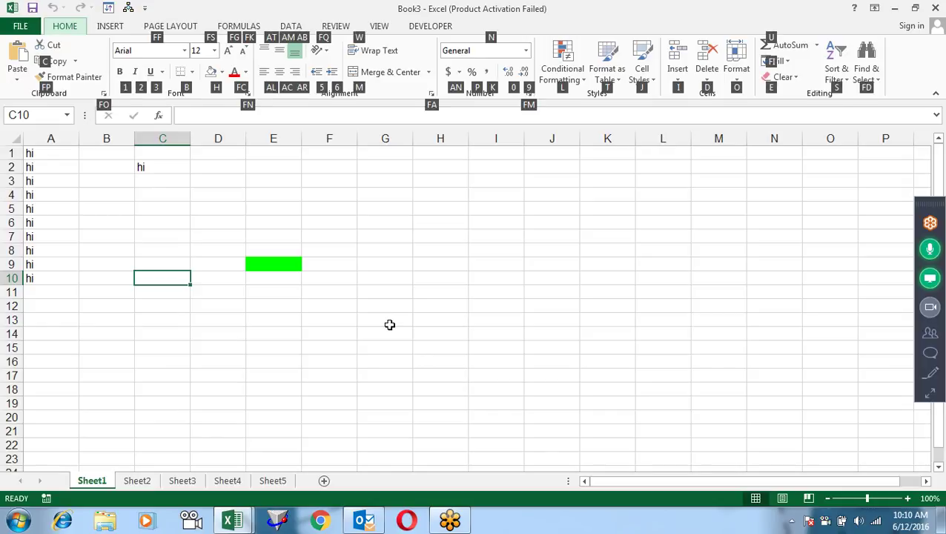
key(b)
key(a)
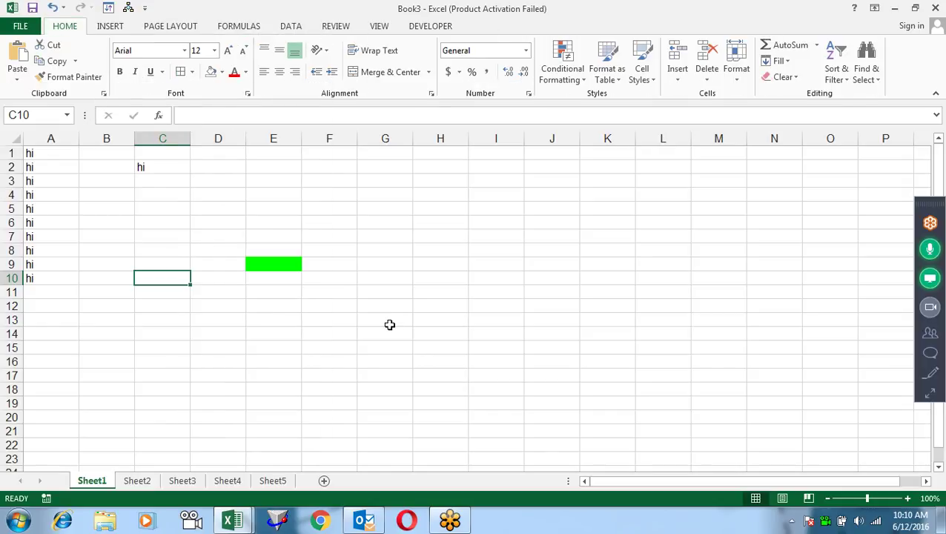
Step: Move between A10 and C10 to compare them, then return to the VBA editor
key(Down)
key(Down)
key(Down)
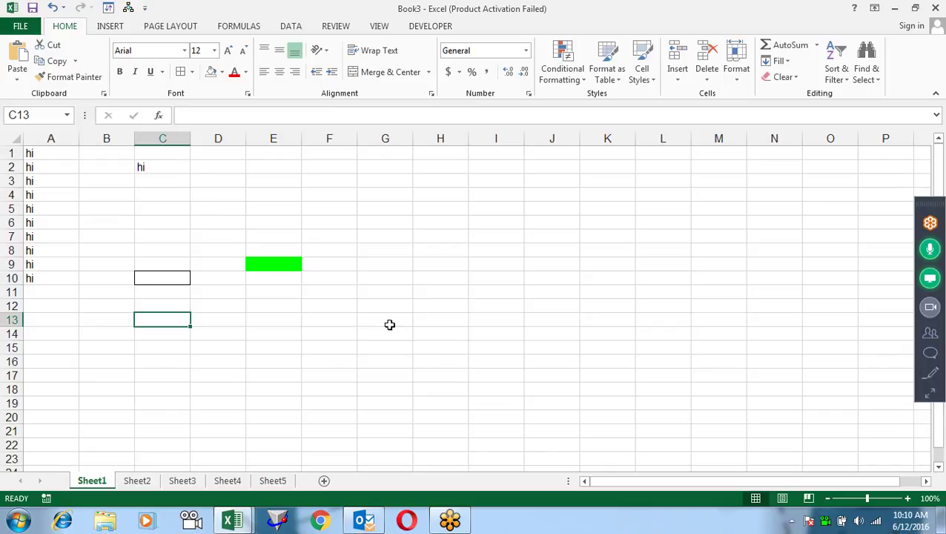
key(Left)
key(Left)
key(Down)
key(Down)
key(Down)
key(Down)
key(ctrl+Up)
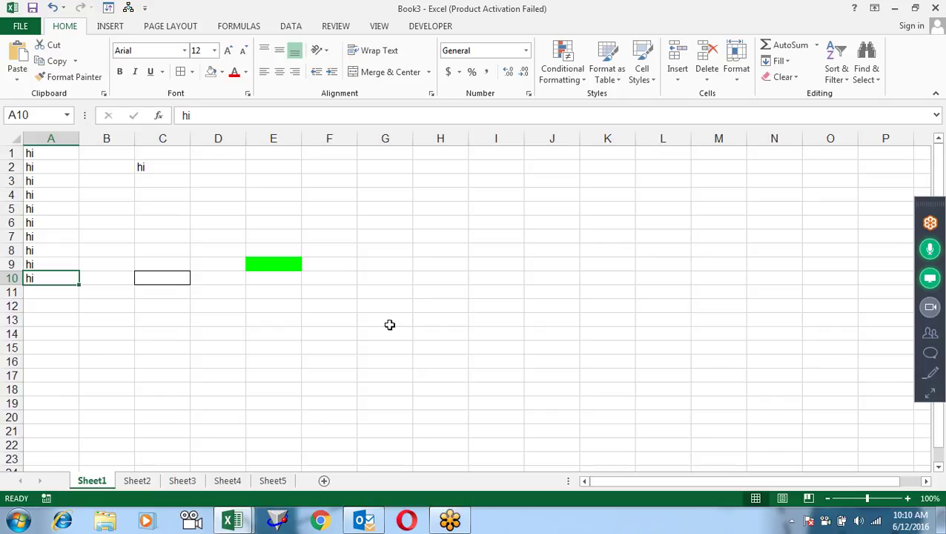
key(Right)
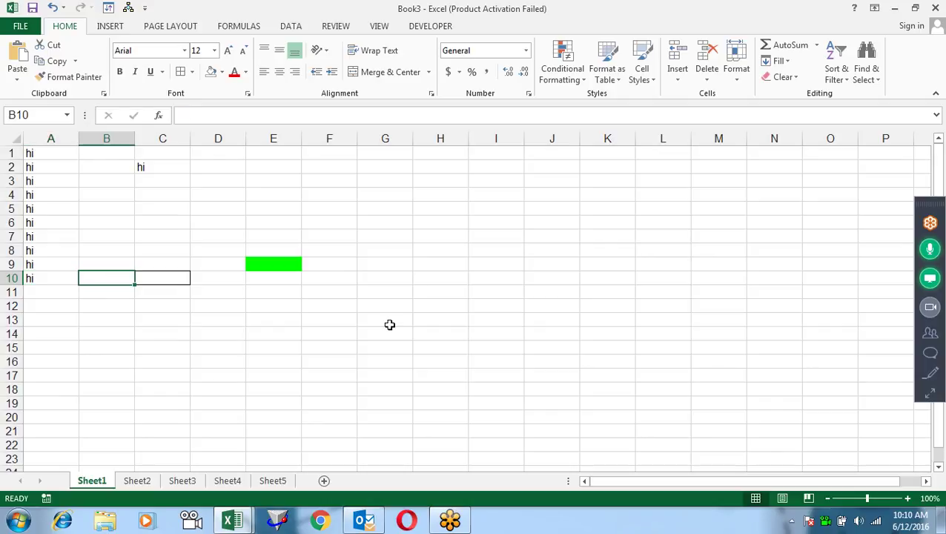
key(Right)
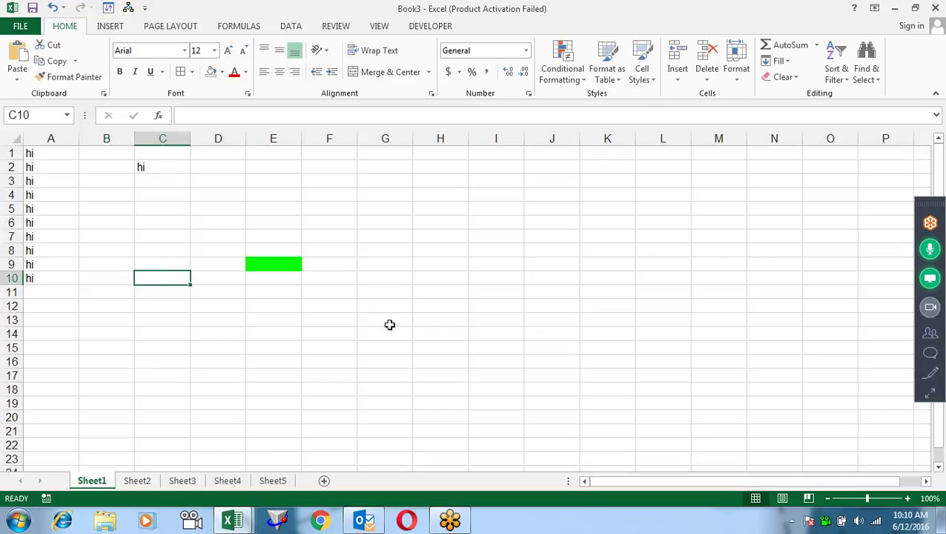
key(Left)
key(Left)
key(Right)
key(Right)
key(Left)
key(Left)
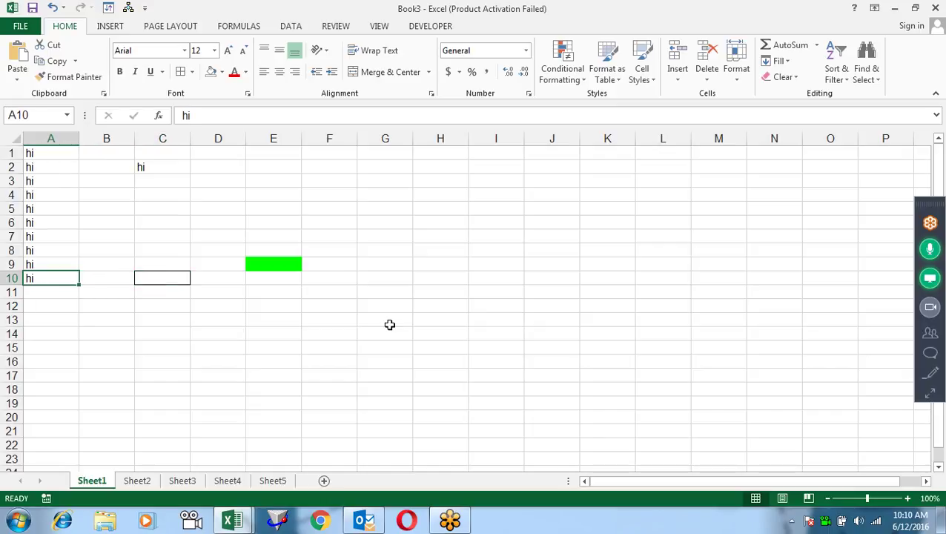
key(alt+Tab)
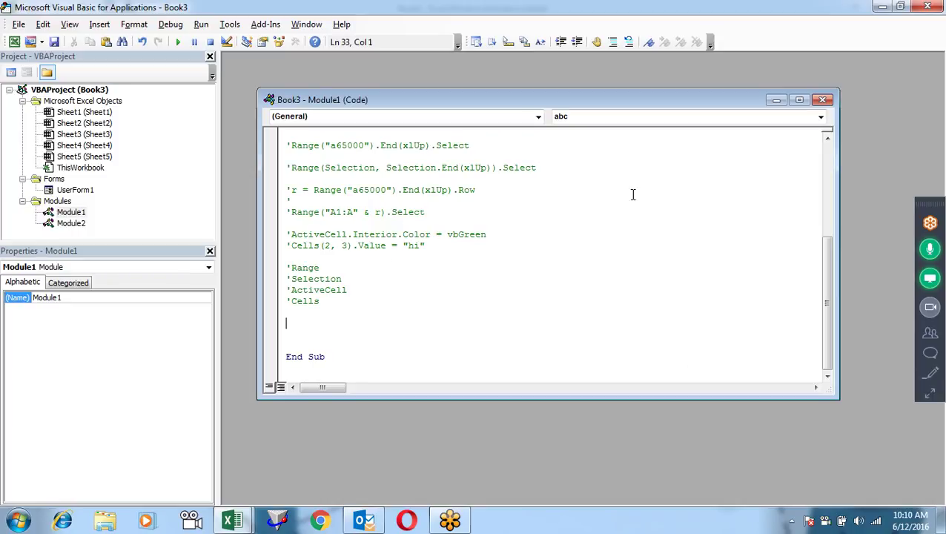
Step: Write Range("a65000").End(xlUp).Offset(0, 2).Value = "HI i am offset" above End Sub
drag(496, 167, 308, 168)
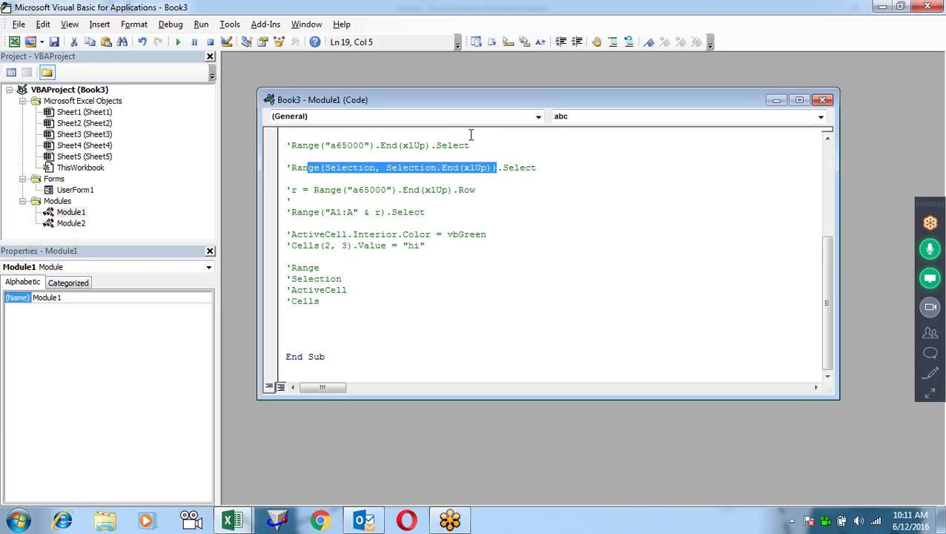
drag(430, 144, 294, 152)
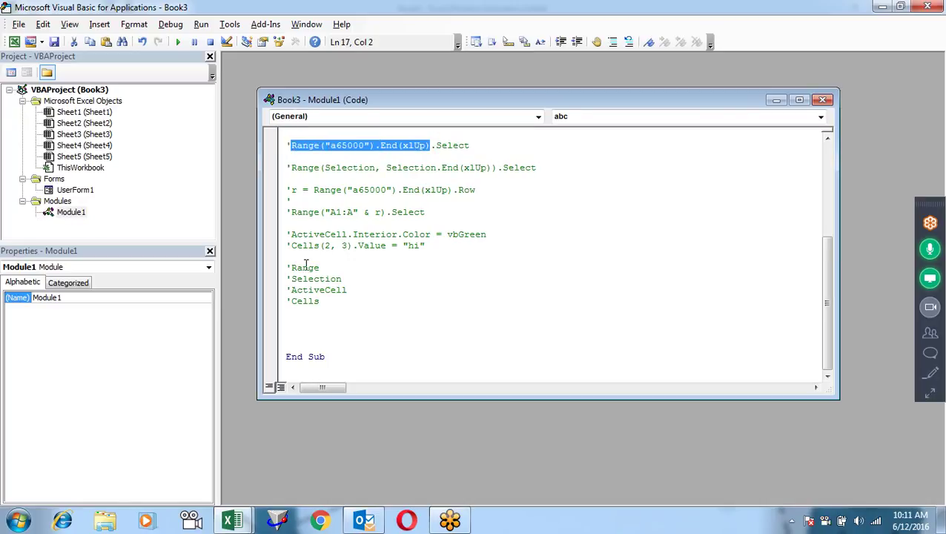
click(315, 328)
text(Range("a65000").End(xlUp))
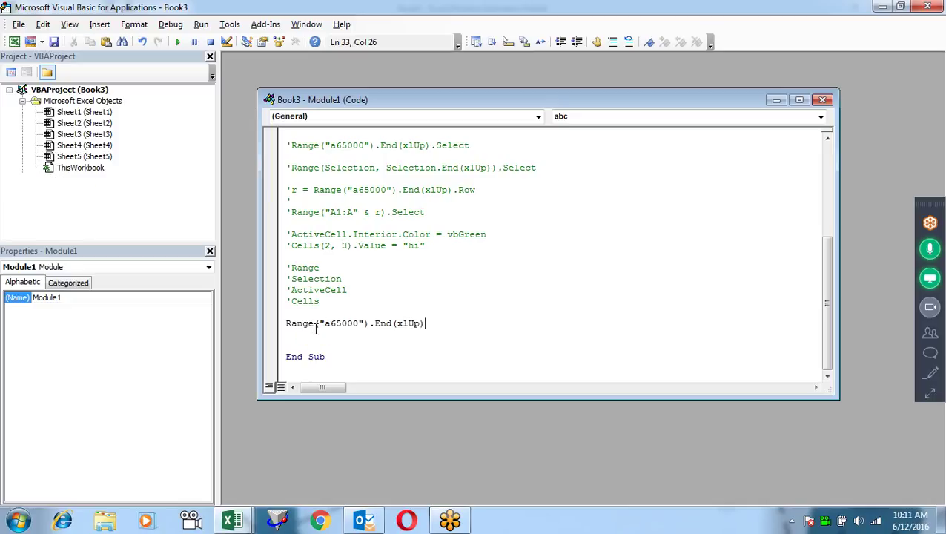
text(.)
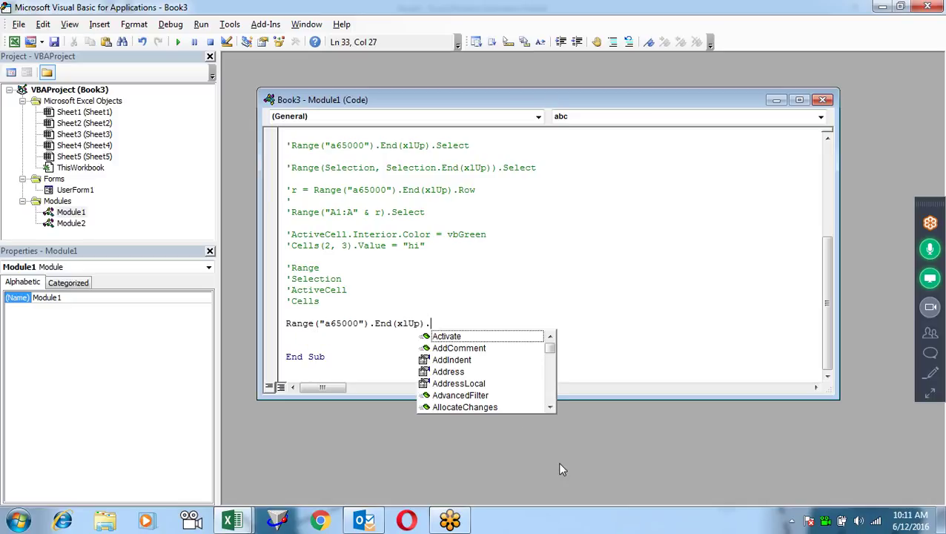
text(of)
key(Tab)
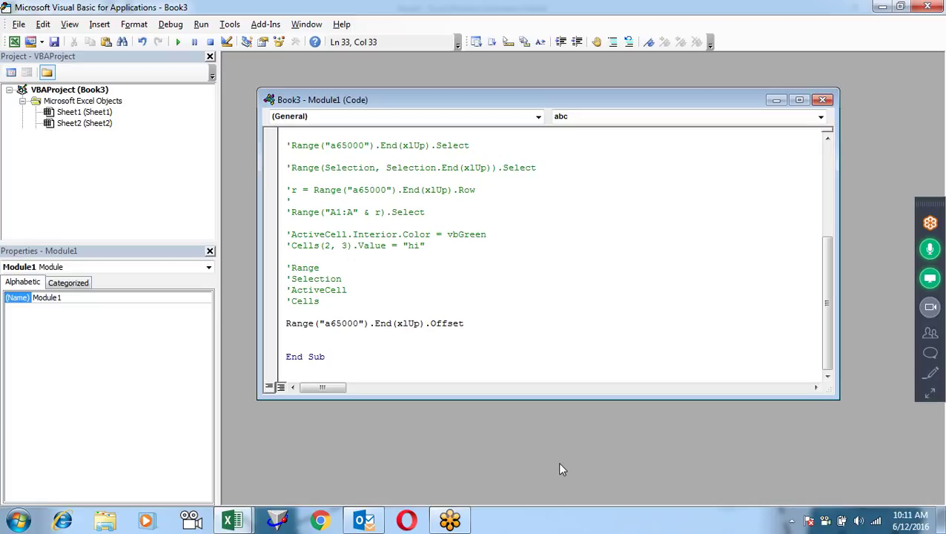
text(()
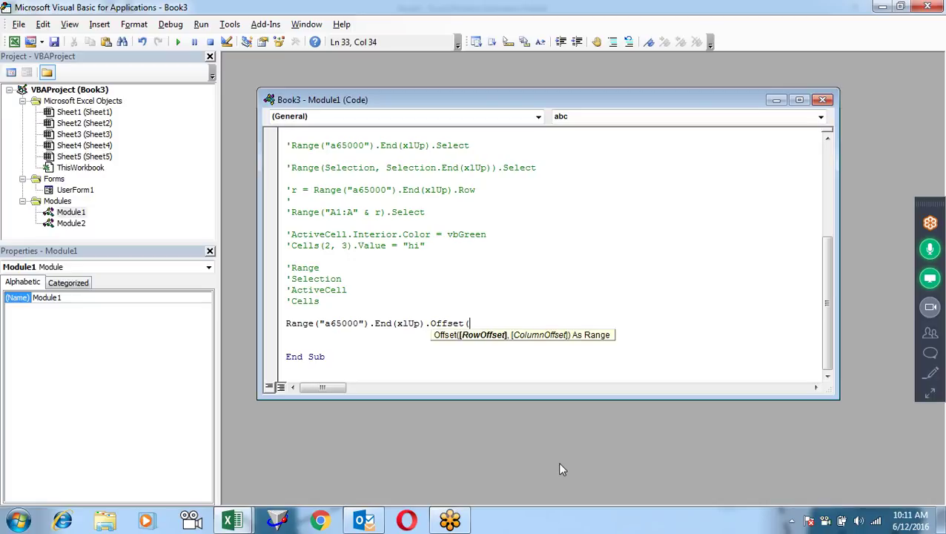
text(0,2)
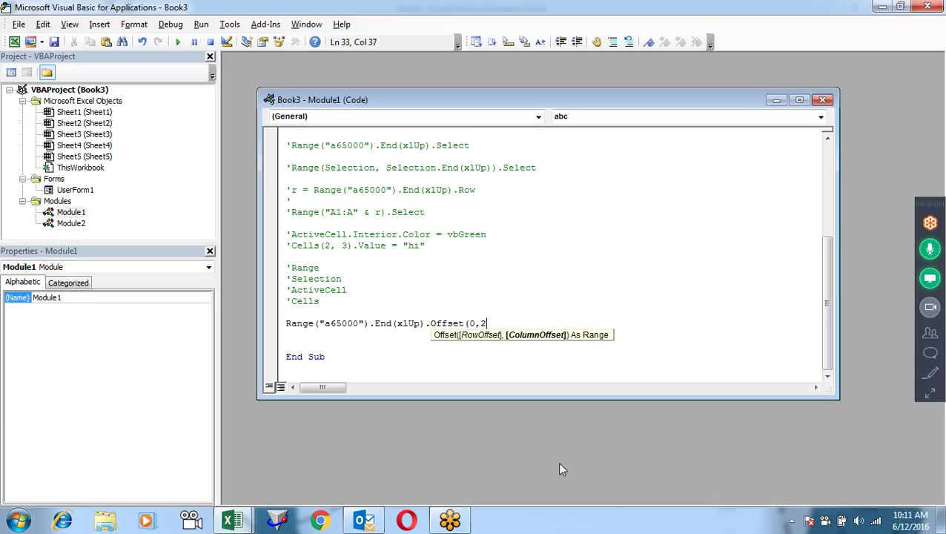
text())
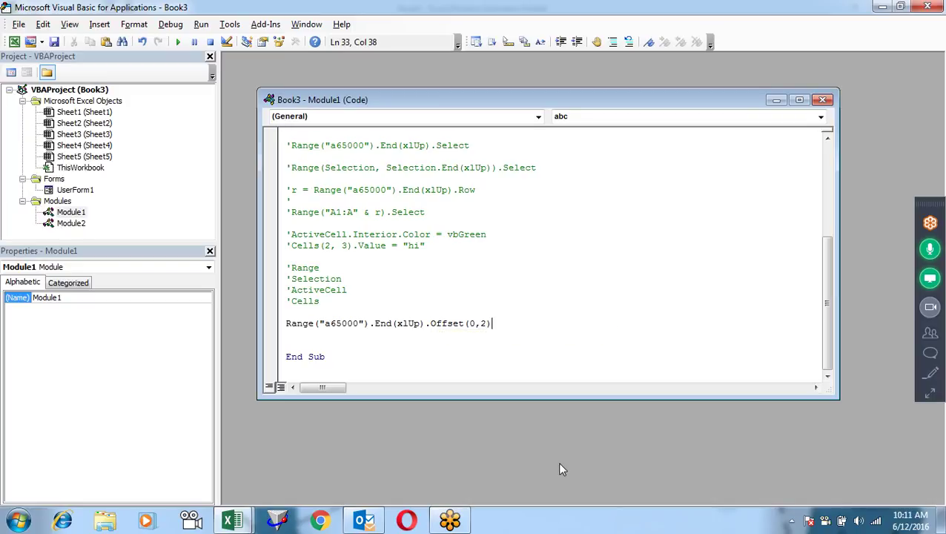
text(.)
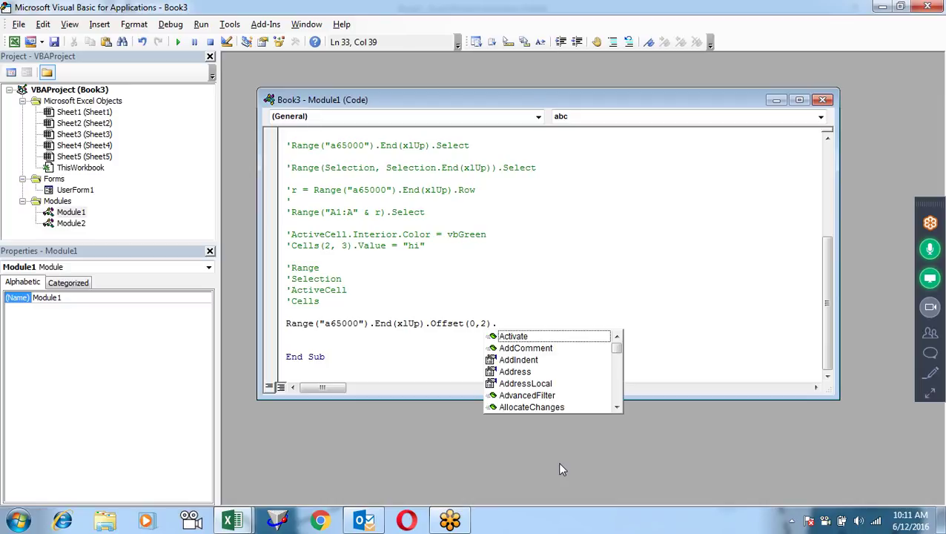
text(va)
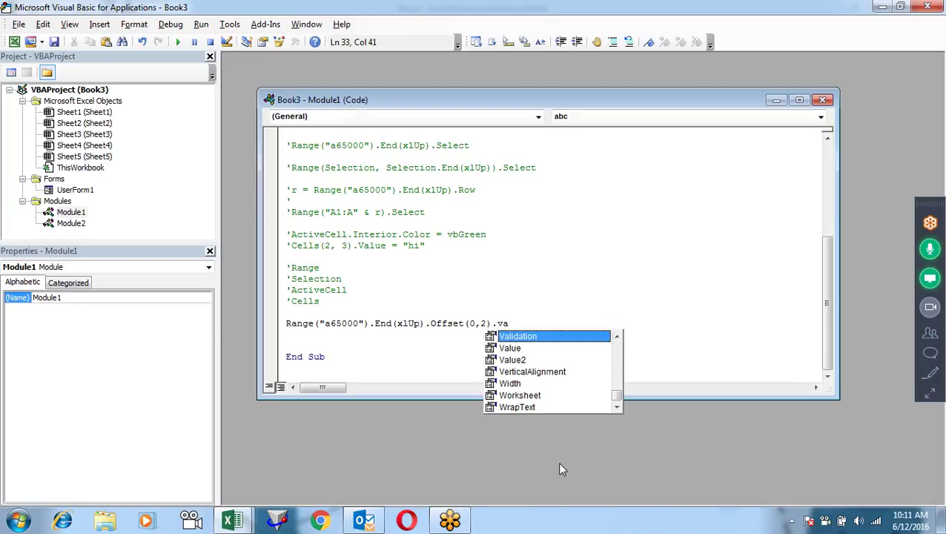
key(Down)
key(Tab)
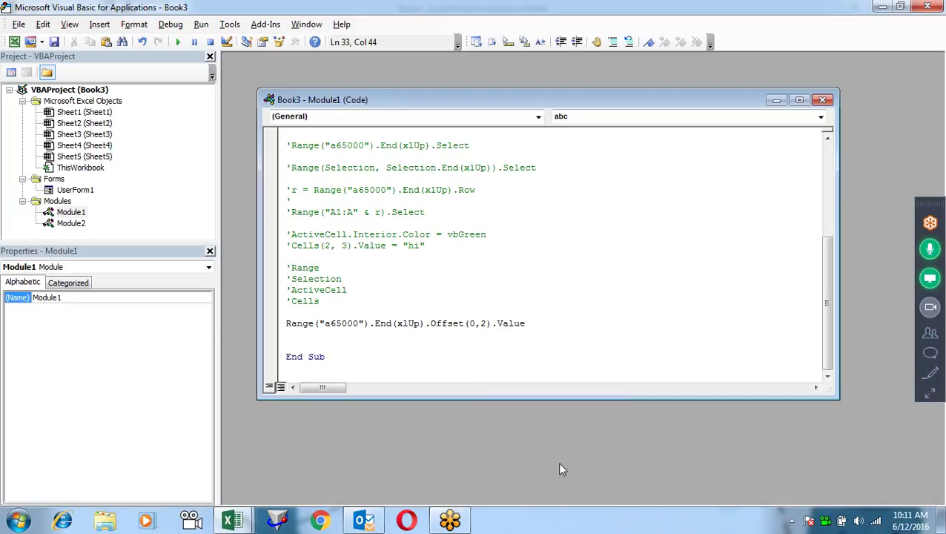
text(=)
text("HI)
text( i am offset)
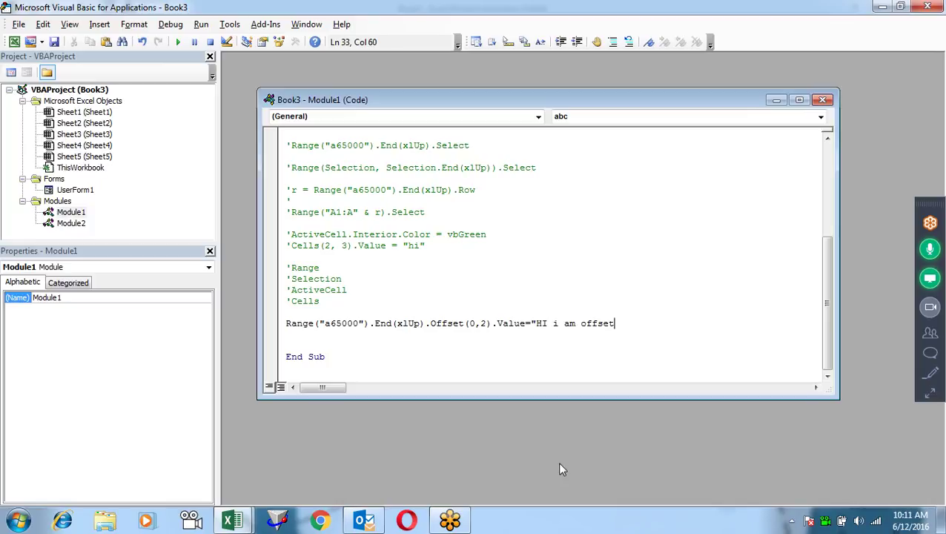
text(")
key(Return)
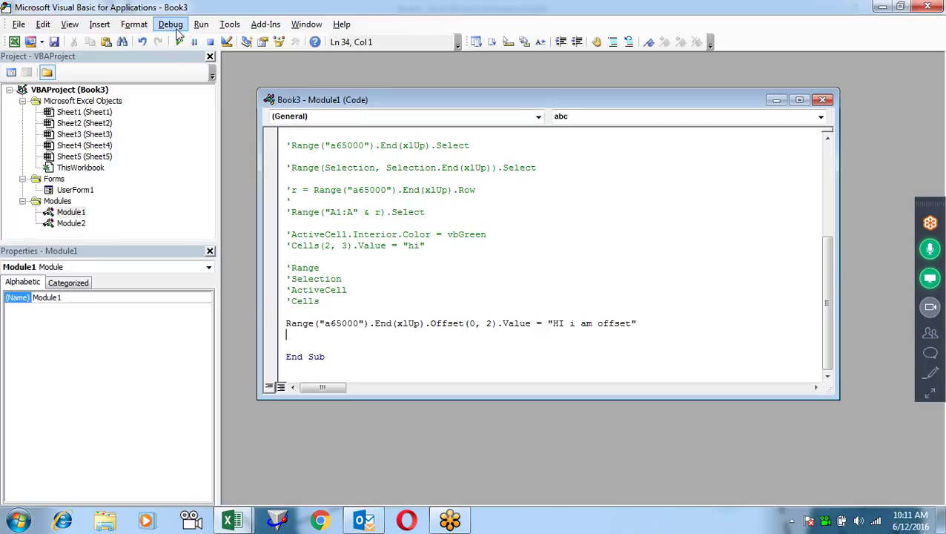
Step: Switch over to Excel's Sheet1
key(alt+F11)
key(alt+F11)
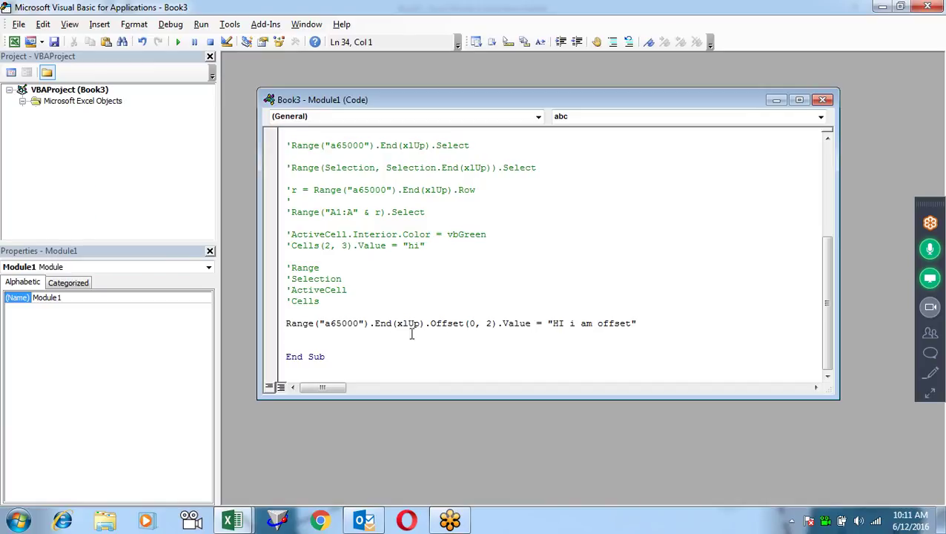
click(485, 321)
key(alt+F11)
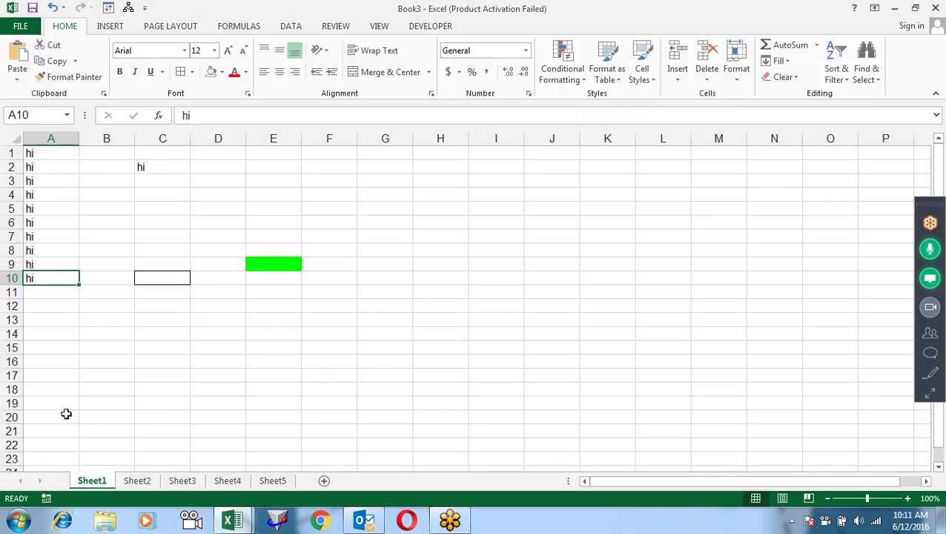
Step: Run the macro and check "HI i am offset" appears in C10 beside A10
key(alt+F8)
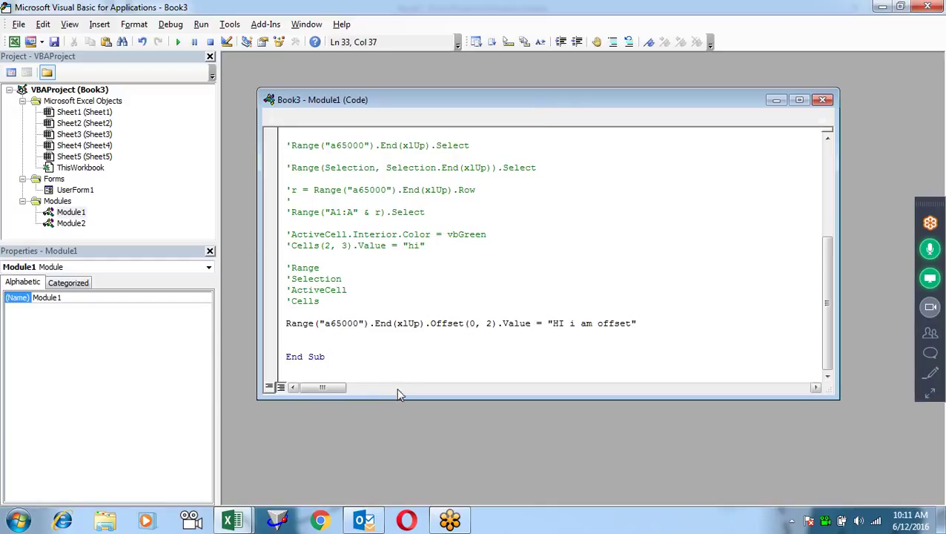
click(399, 337)
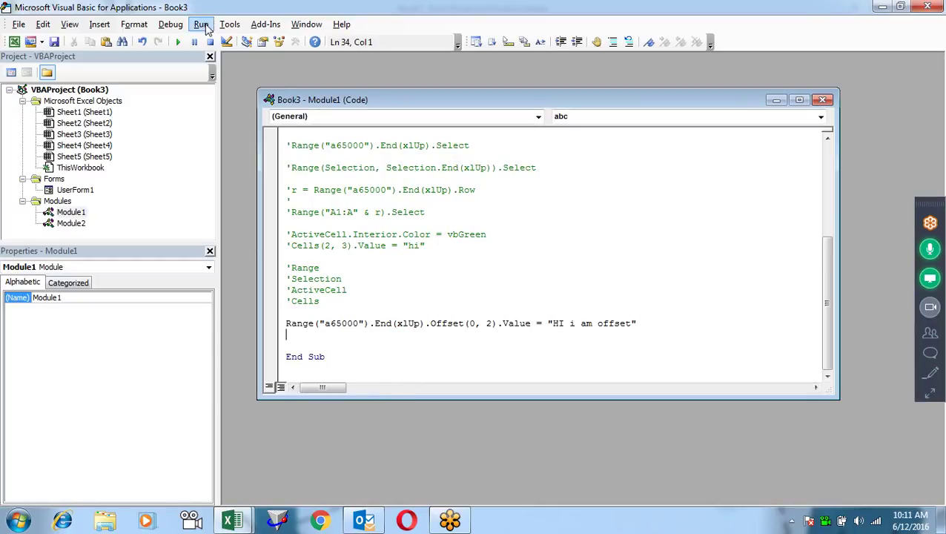
click(180, 42)
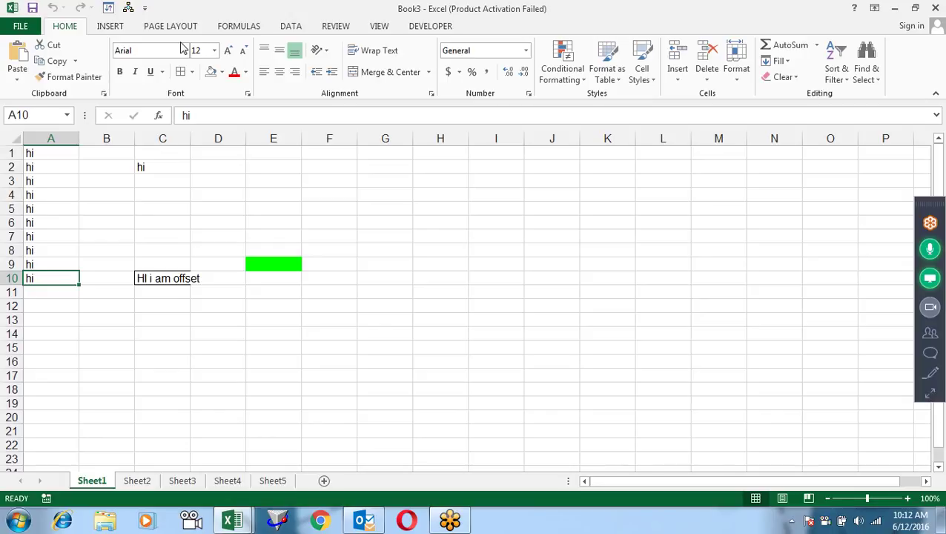
key(Down)
key(Right)
key(Right)
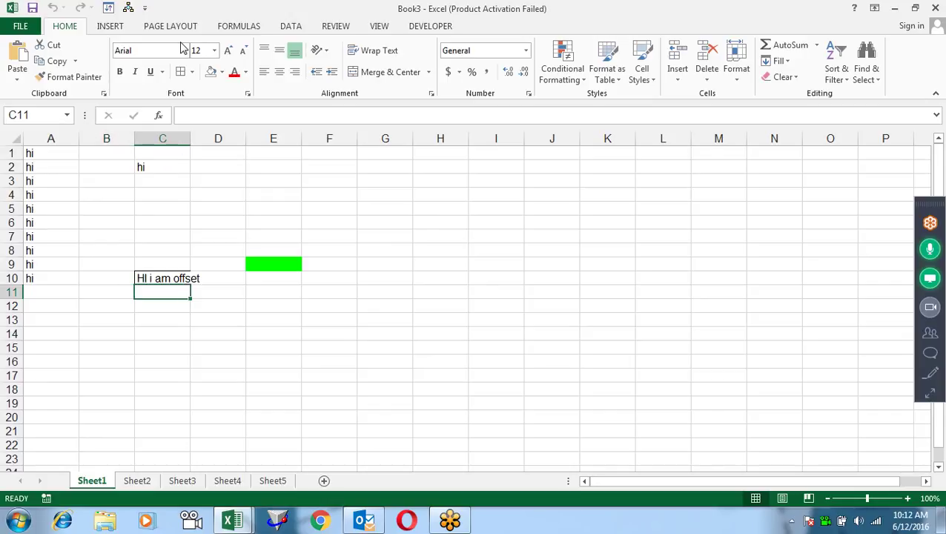
key(alt+F11)
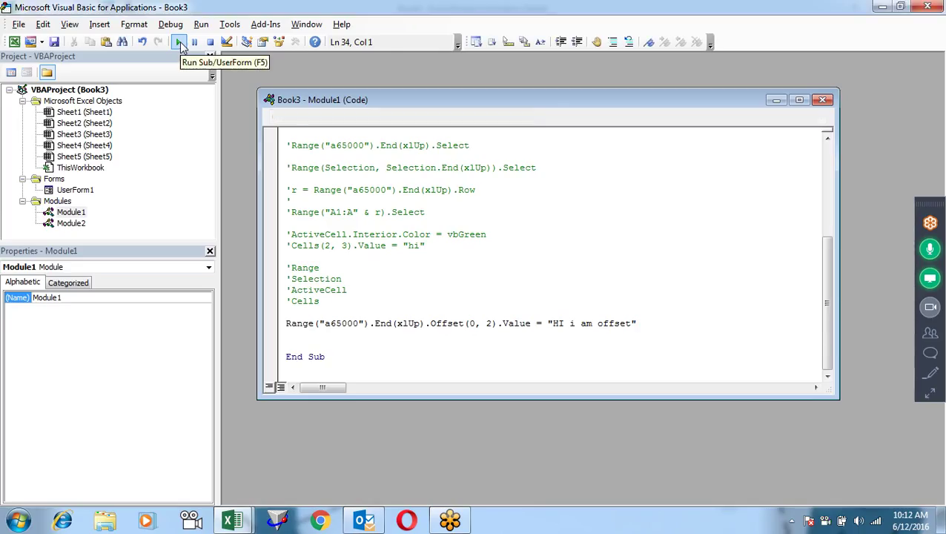
Step: Change Offset(0, 2) to Offset(1, 2) and run the macro again
key(Right)
key(Right)
key(Right)
key(Right)
key(Right)
key(Right)
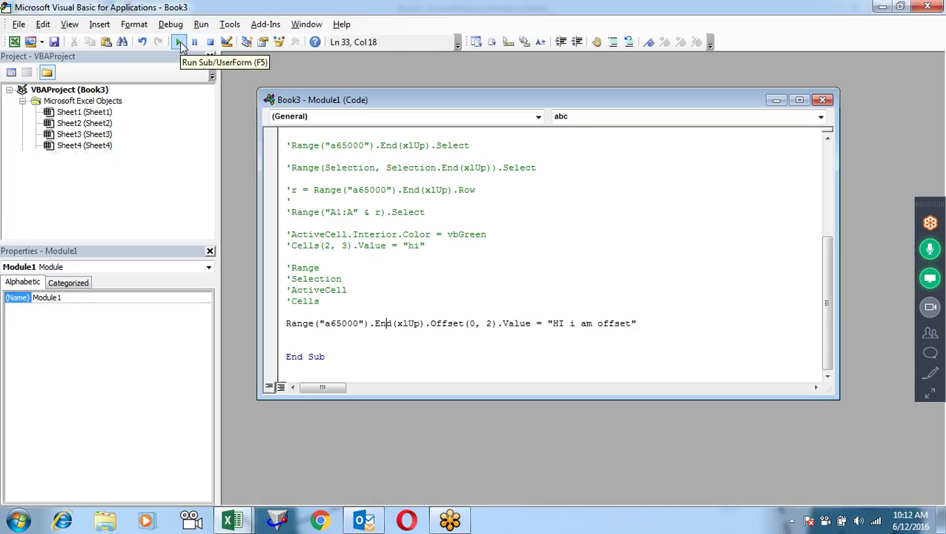
key(Right)
key(Right)
key(Right)
key(Right)
key(Right)
key(Right)
key(BackSpace)
text(1)
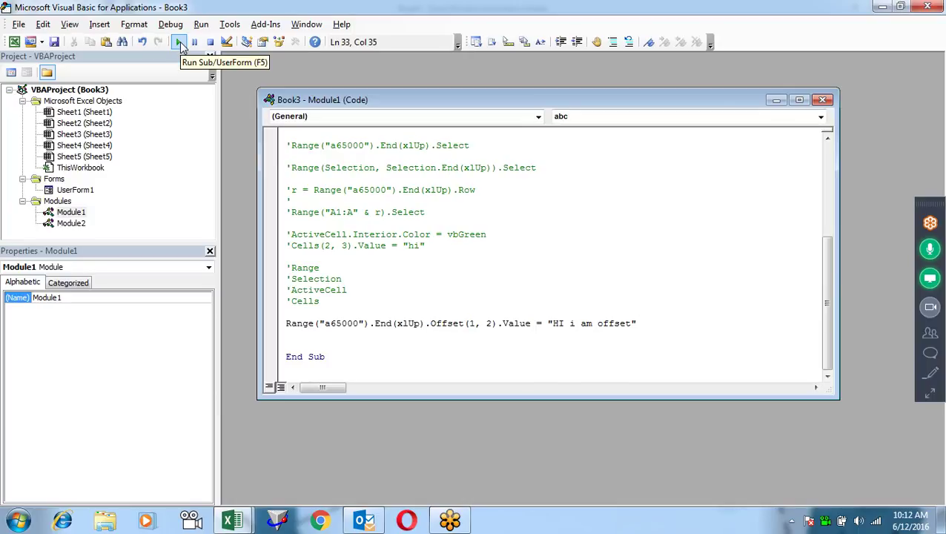
key(Down)
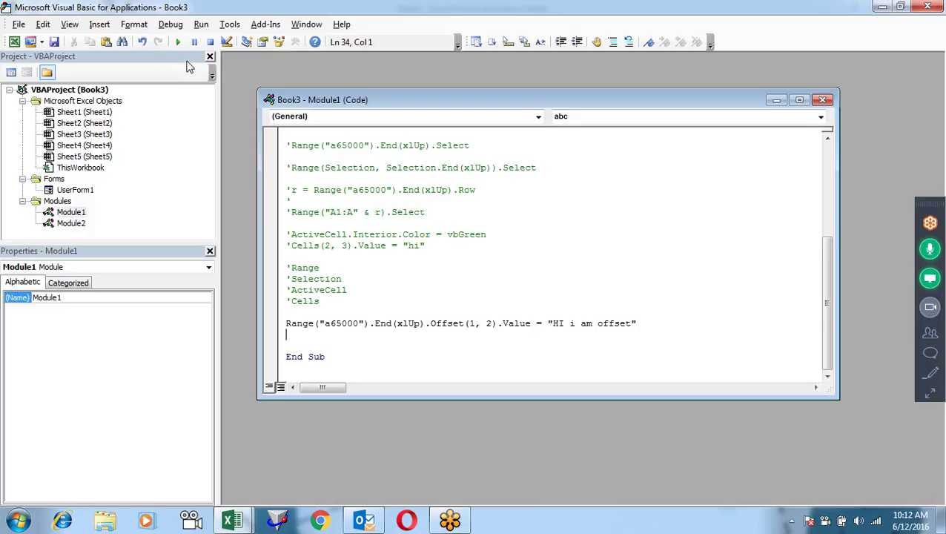
click(181, 43)
Step: In Excel, check that C11 now shows "HI i am offset"
key(alt+Tab)
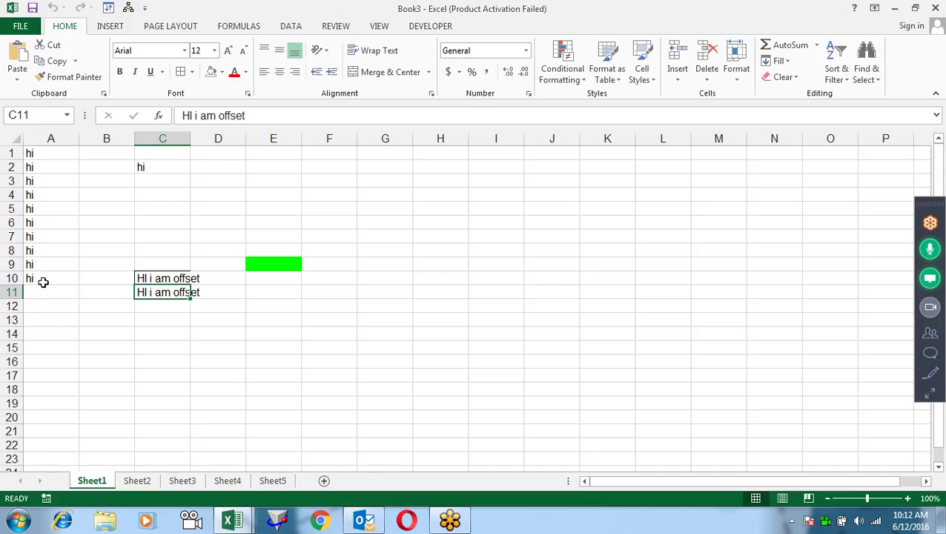
click(42, 280)
key(Down)
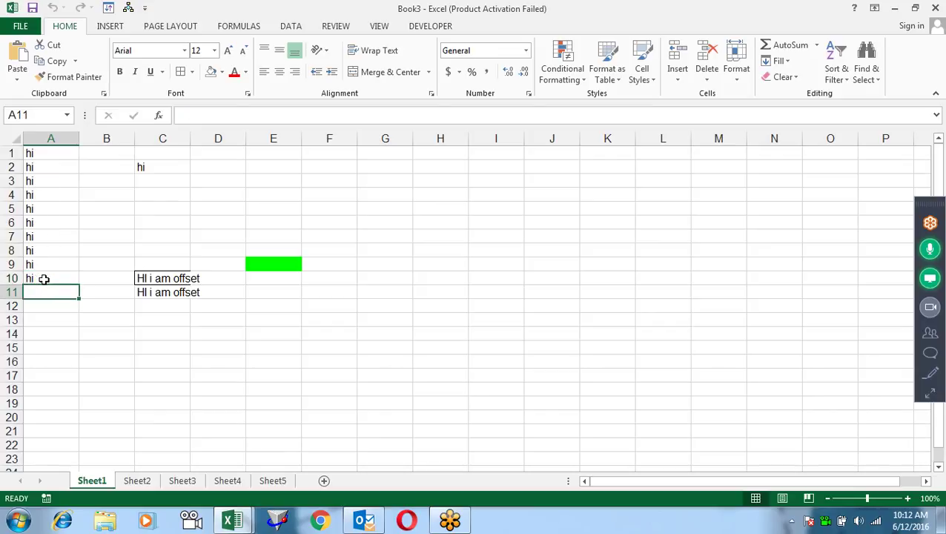
key(Right)
key(Right)
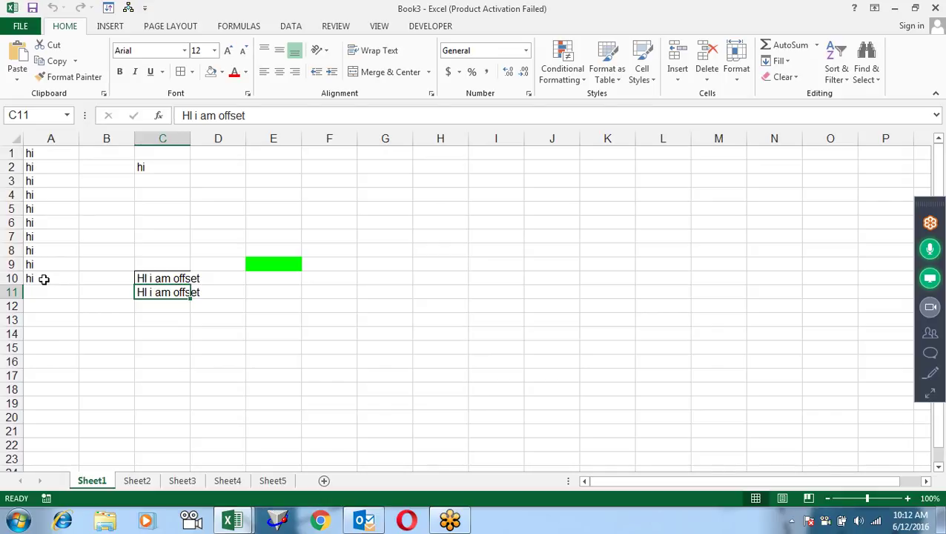
Step: On Sheet2, enter labels Name, City and Mobile in A2, A4 and A6
click(141, 482)
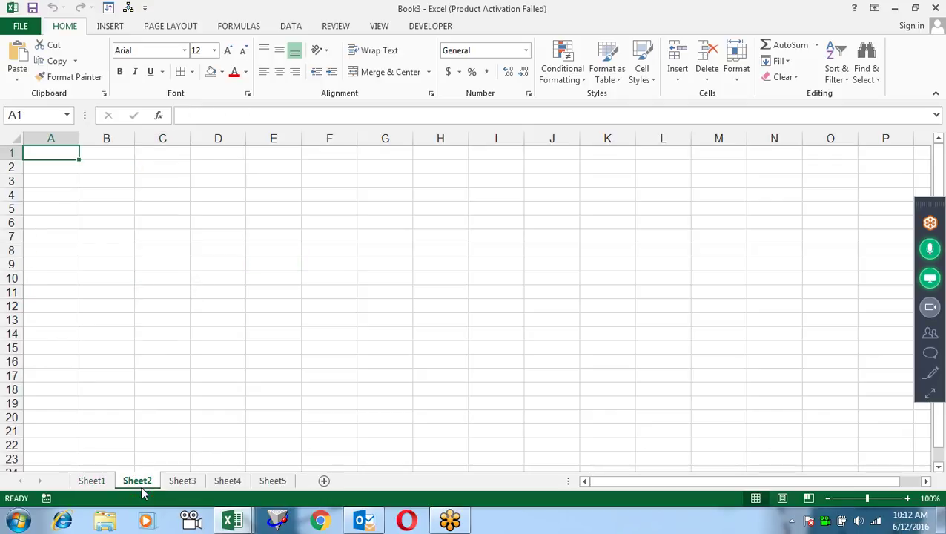
key(Down)
key(Right)
key(Left)
text(Name)
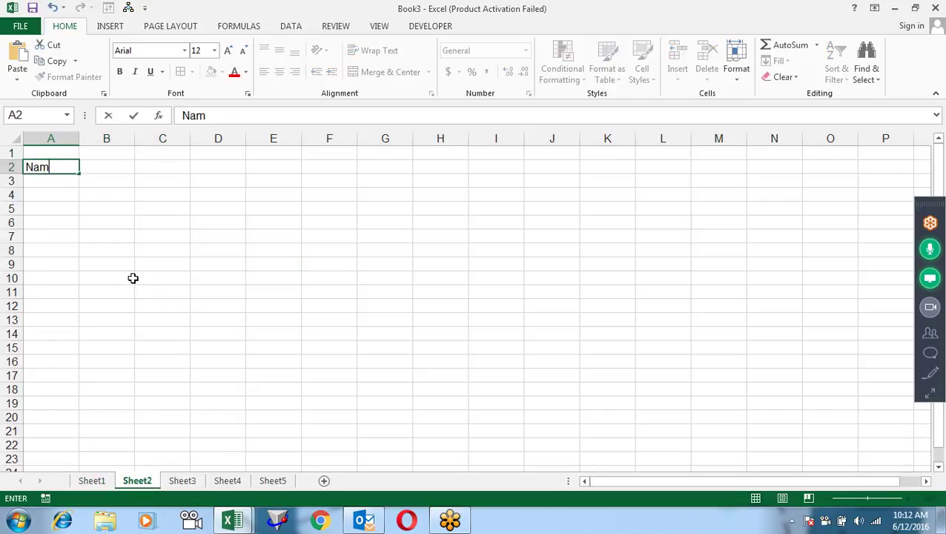
key(Return)
key(Return)
text(City)
key(Return)
key(Return)
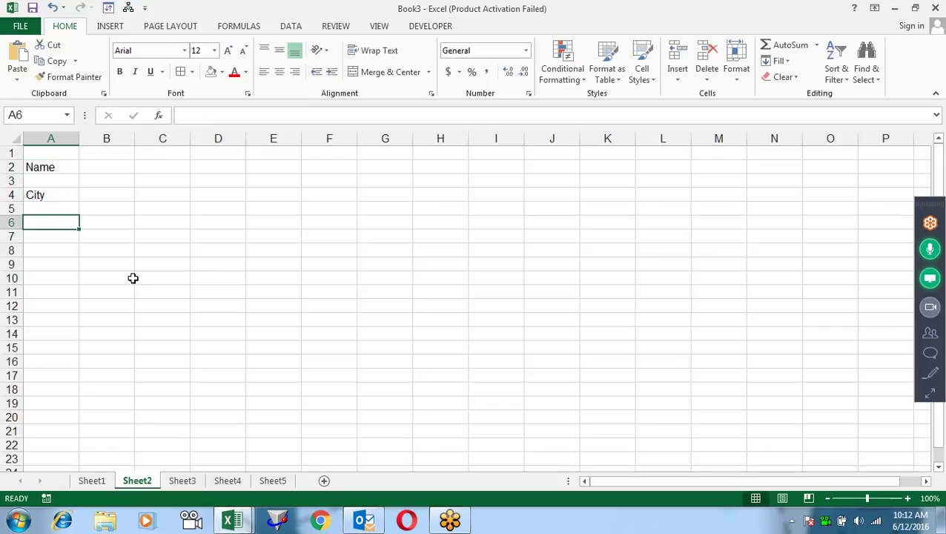
text(A)
key(BackSpace)
text(Mobile)
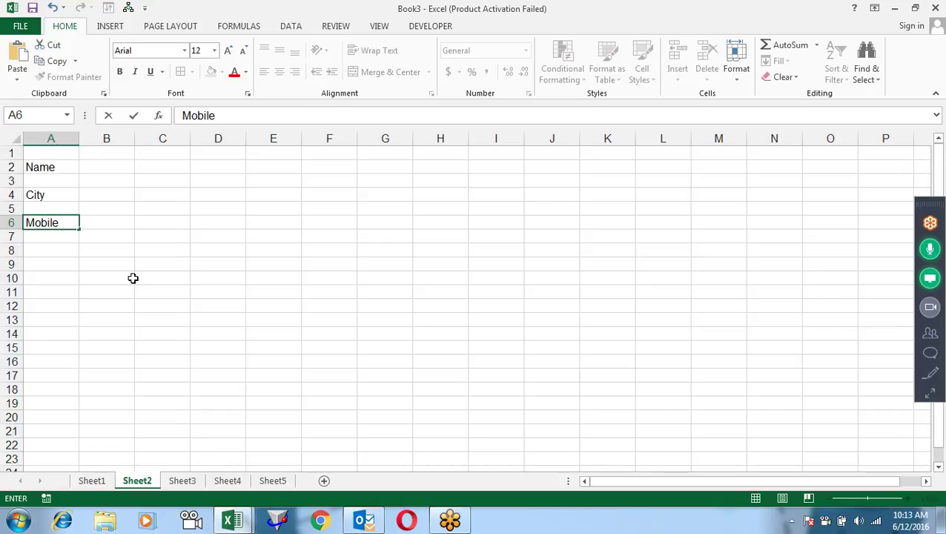
key(Right)
key(Right)
Step: Give cells B2, B4 and B6 all borders and a yellow fill
key(Left)
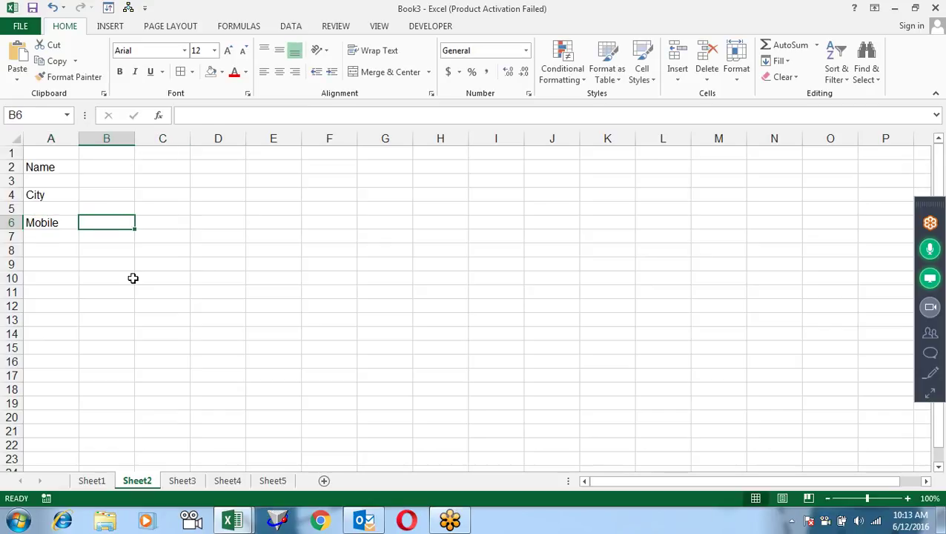
ctrl+click(117, 195)
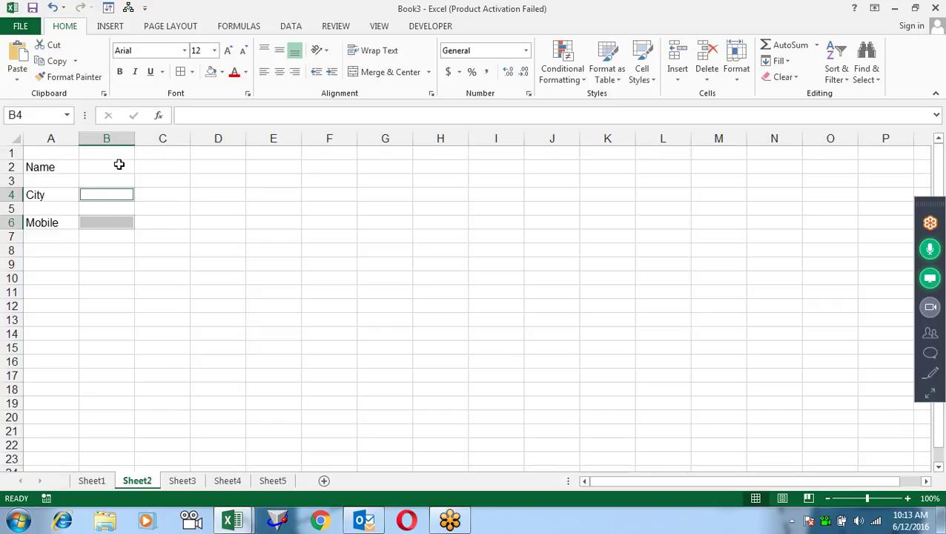
ctrl+click(119, 165)
key(alt)
key(h)
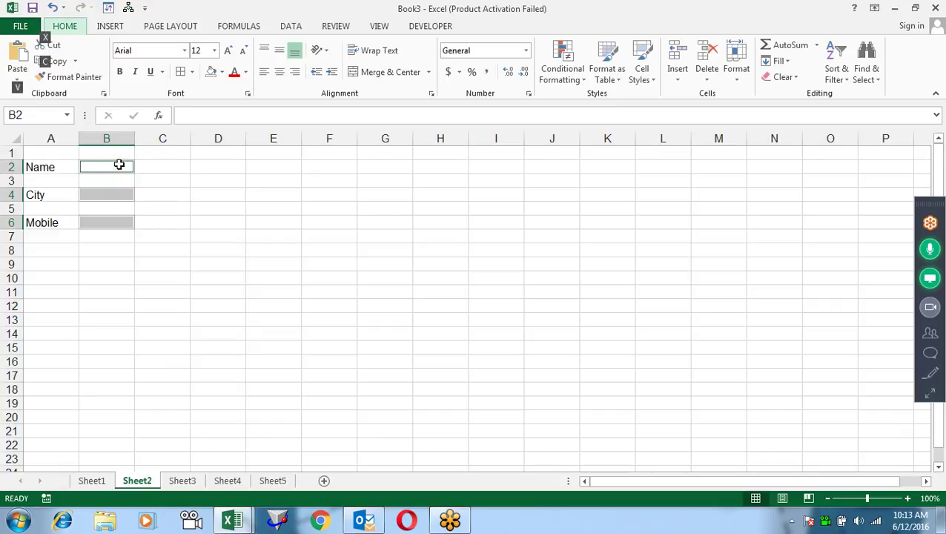
key(b)
key(a)
click(222, 72)
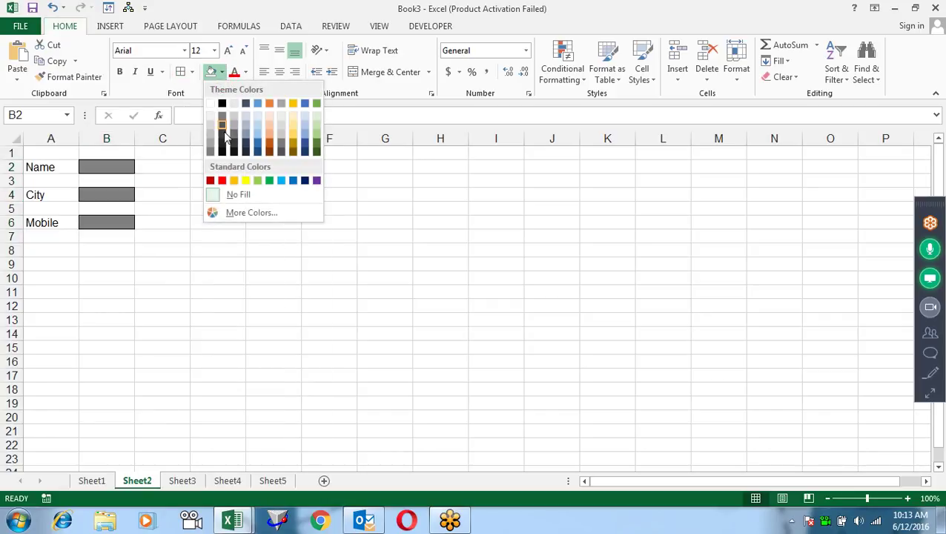
click(246, 180)
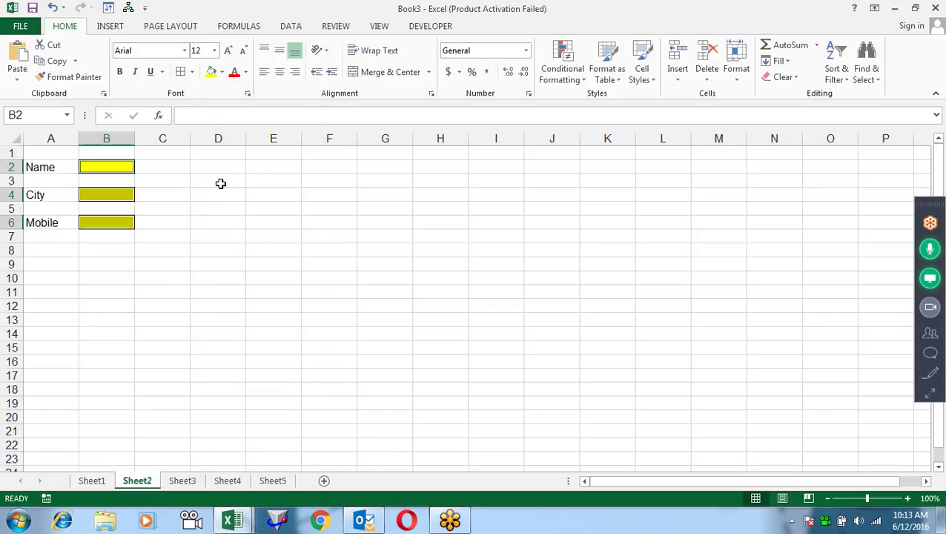
click(158, 190)
Step: Try adjusting the width of column B
right_click(135, 140)
click(288, 199)
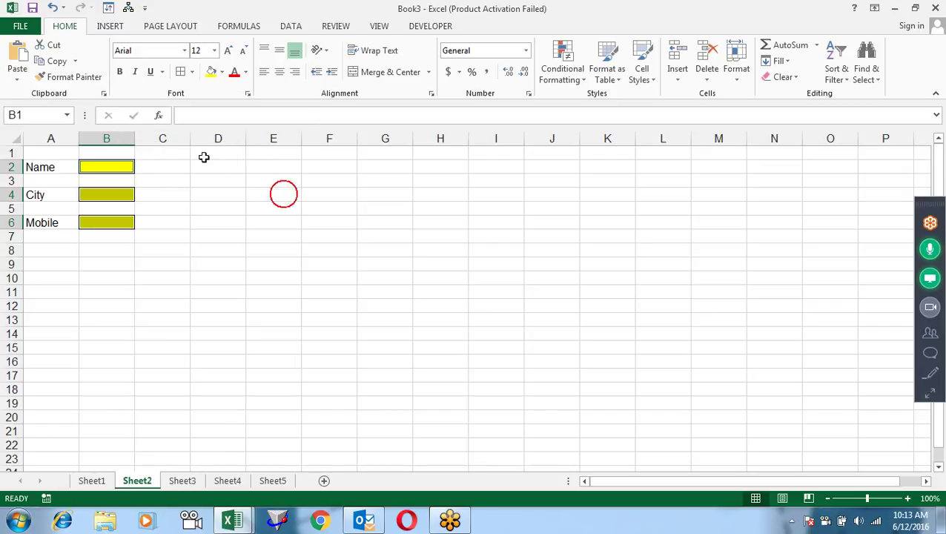
drag(134, 138, 135, 139)
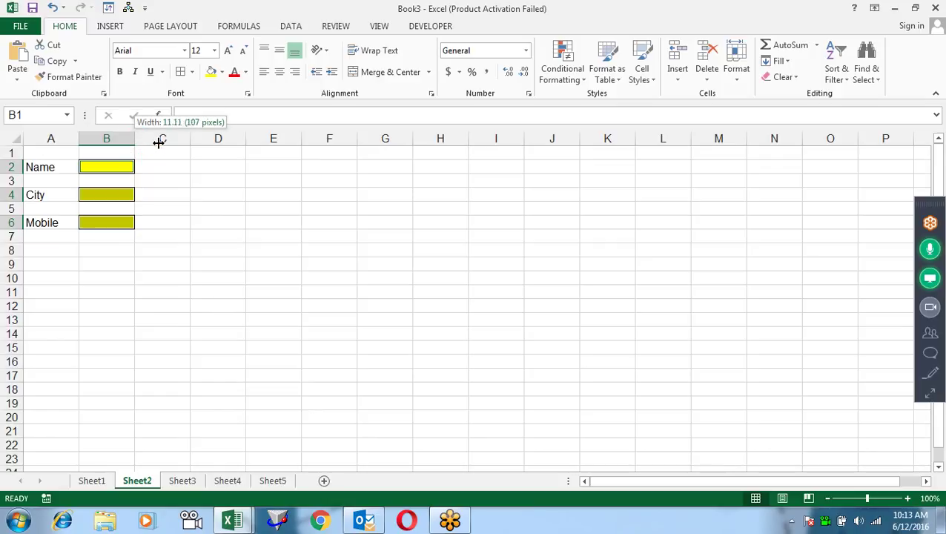
click(154, 203)
Step: Switch between the VBA editor and Excel to view "HI i am offset" in C11
click(96, 184)
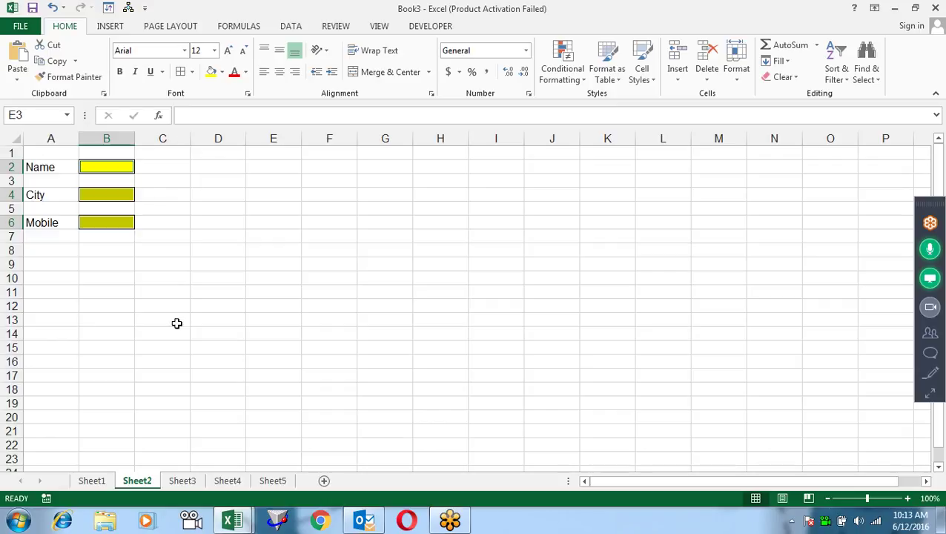
click(97, 482)
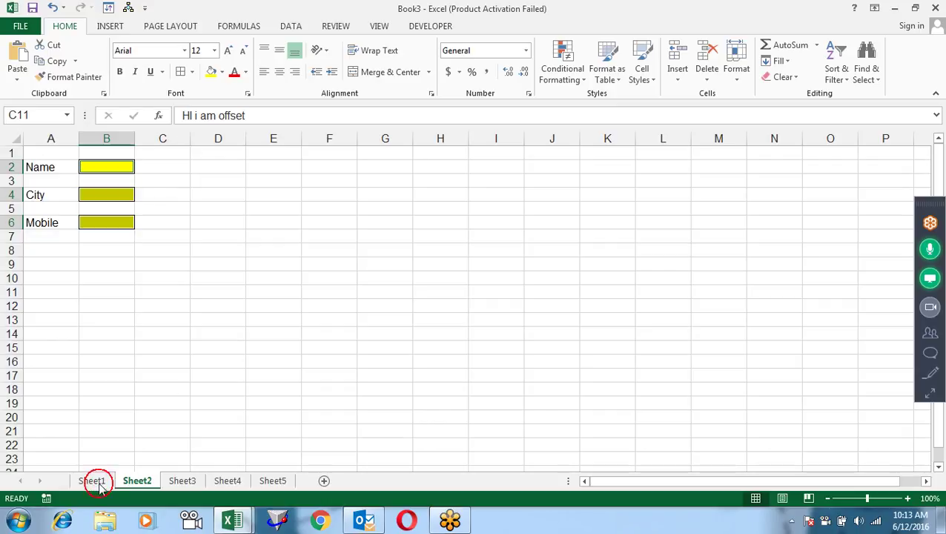
click(182, 482)
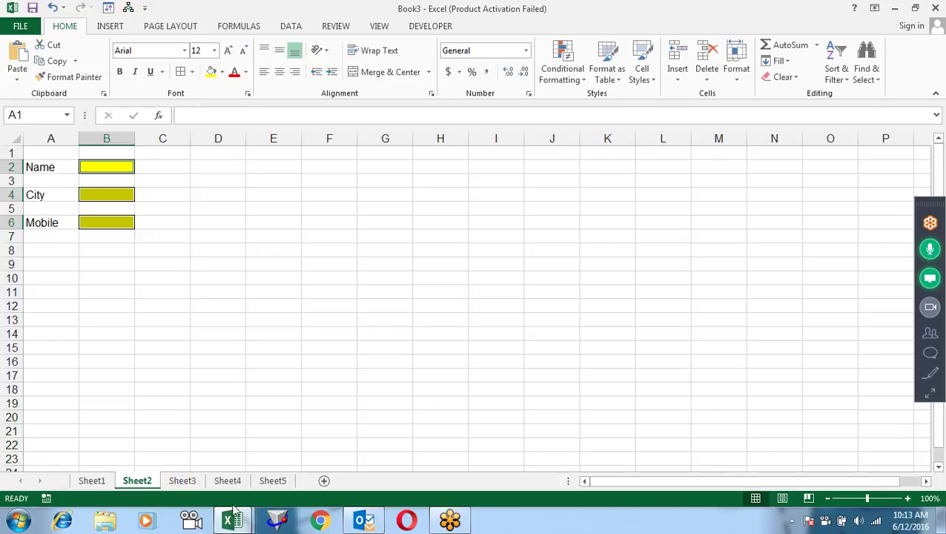
click(276, 521)
click(277, 521)
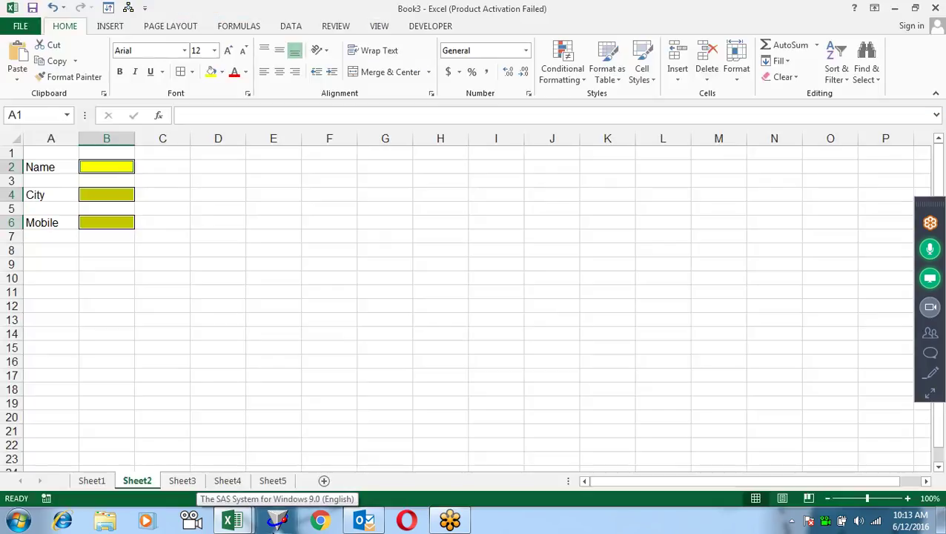
click(277, 521)
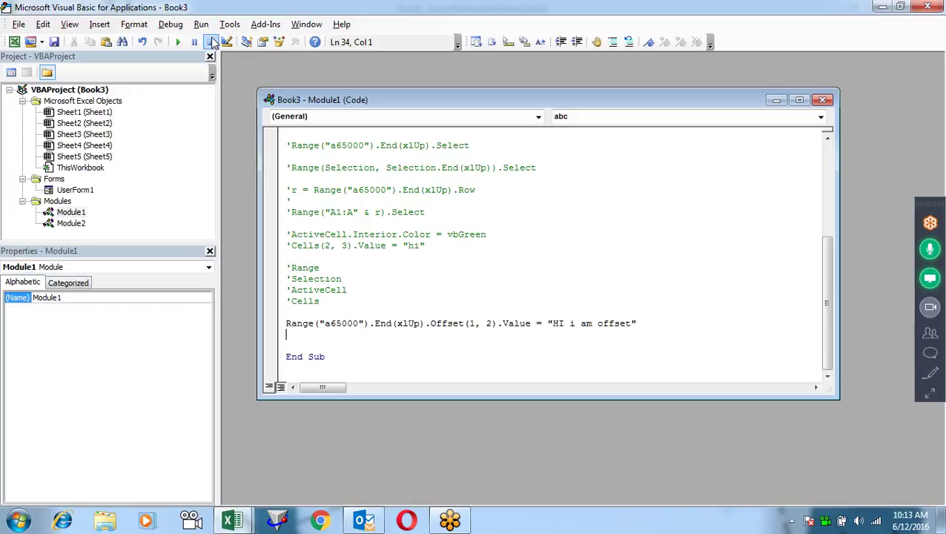
key(alt+F11)
click(187, 273)
click(187, 180)
click(187, 481)
click(98, 481)
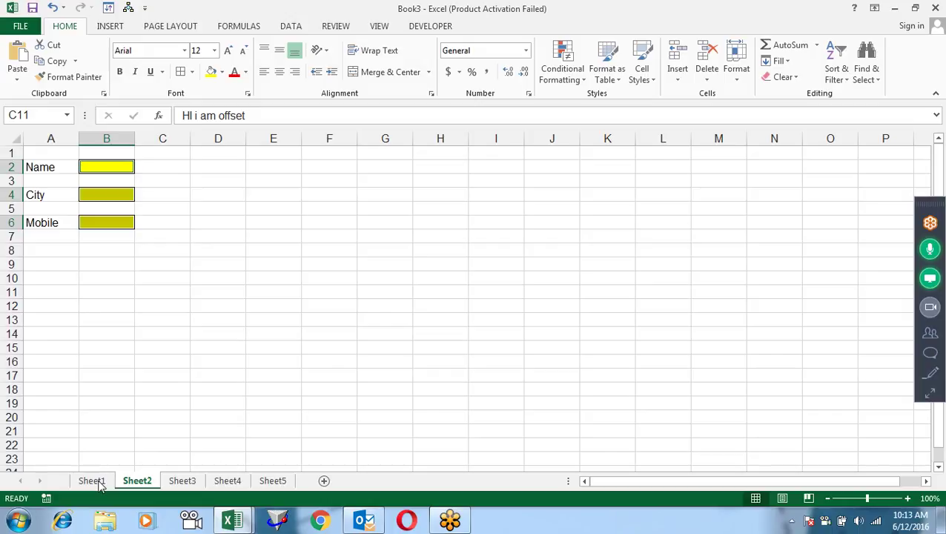
Step: Close the Outlook window, widen column B, and return to Sheet2
right_click(373, 519)
click(383, 486)
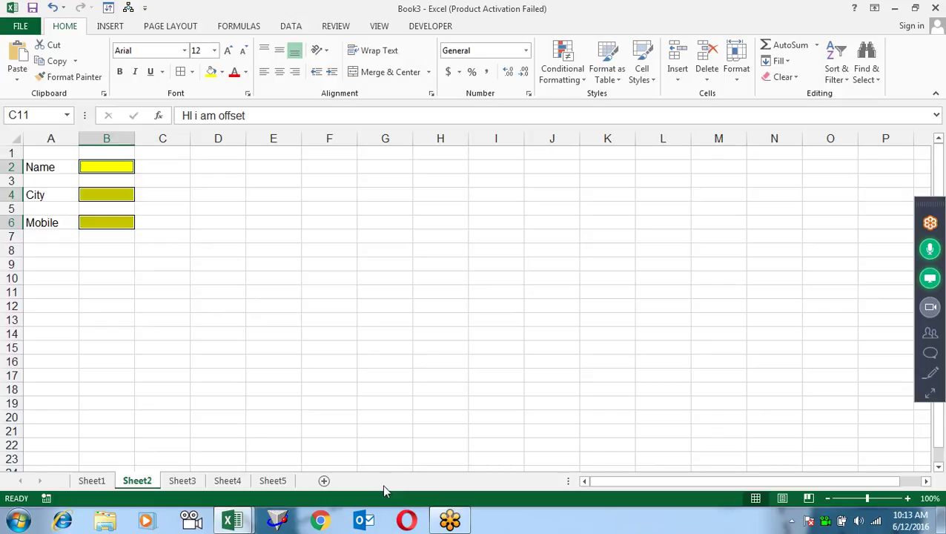
click(203, 312)
click(219, 238)
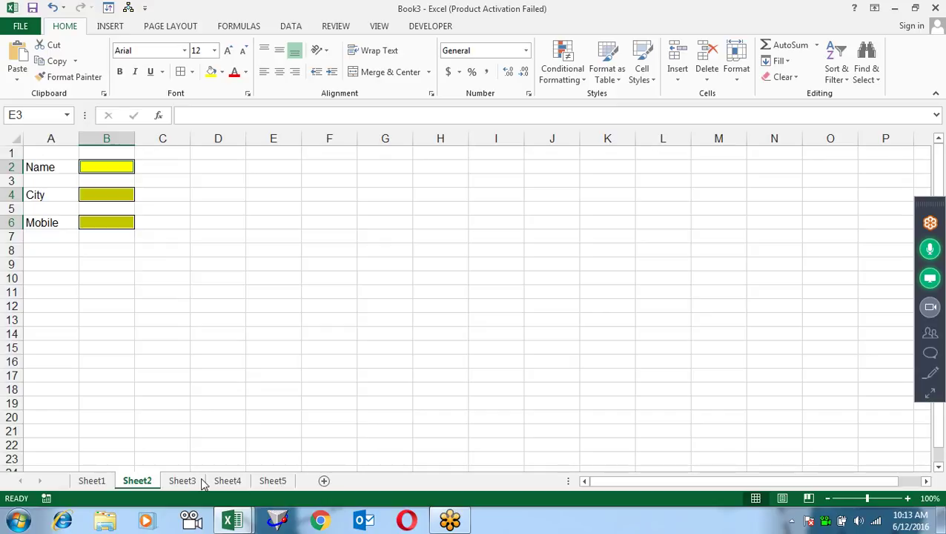
double_click(377, 320)
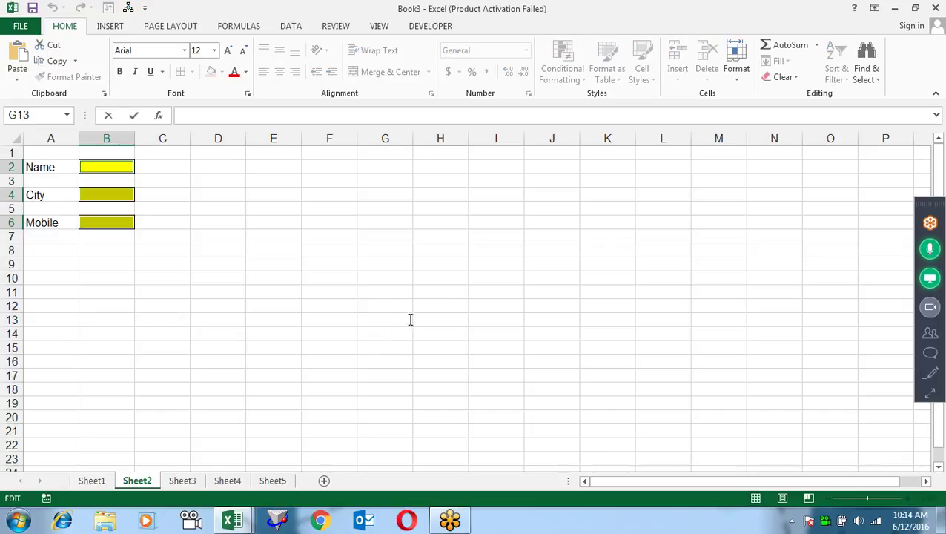
click(418, 288)
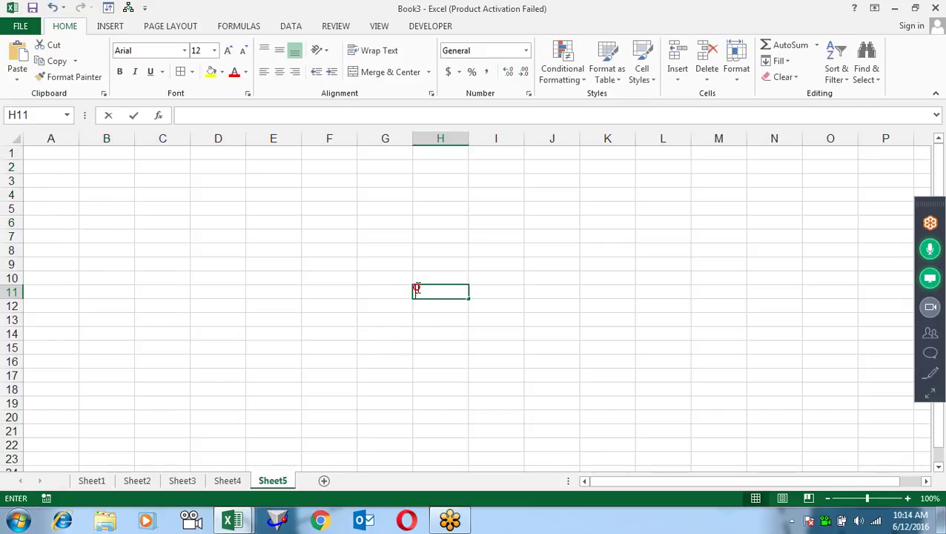
click(273, 309)
click(137, 481)
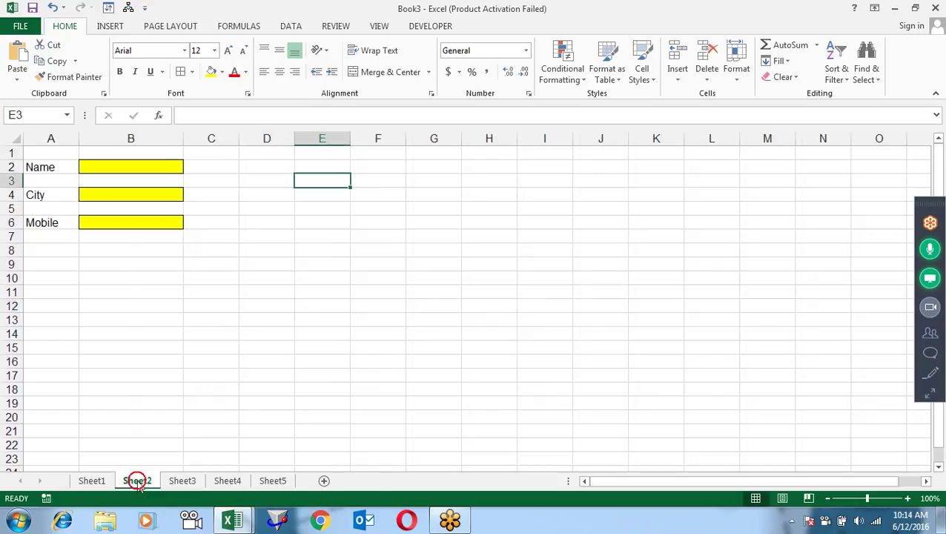
click(208, 180)
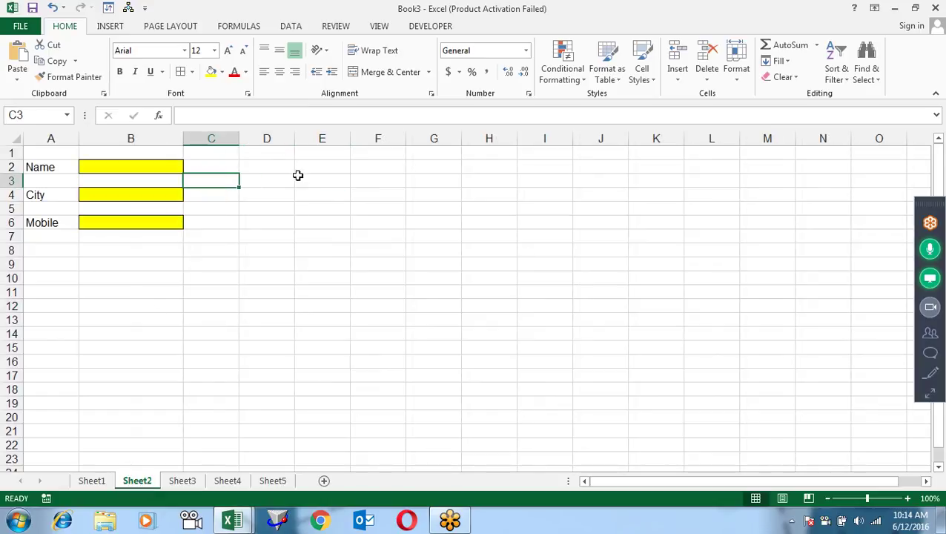
click(109, 28)
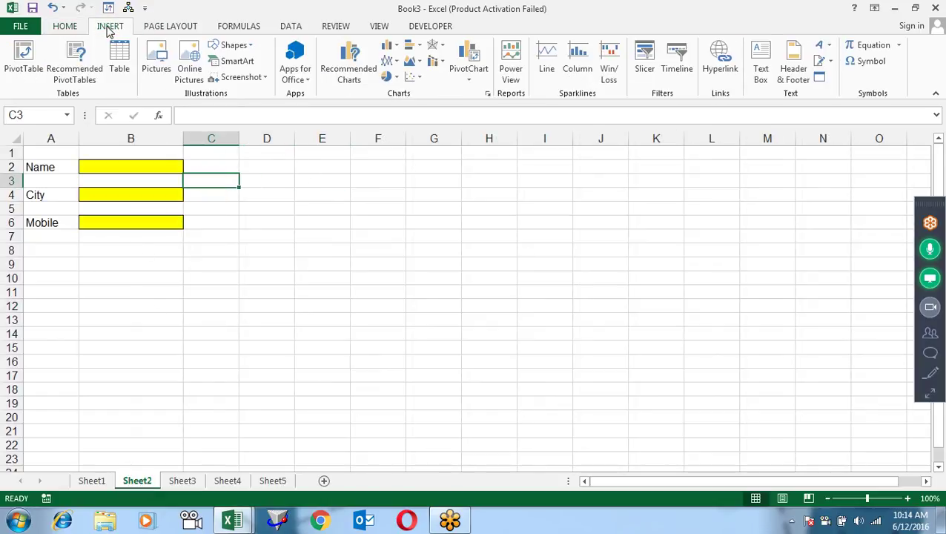
click(251, 46)
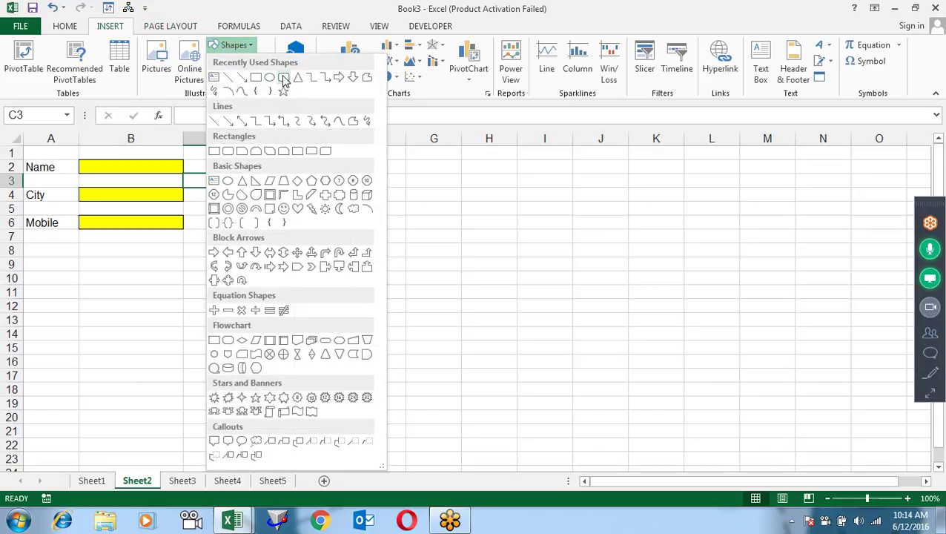
click(283, 76)
drag(76, 245, 177, 272)
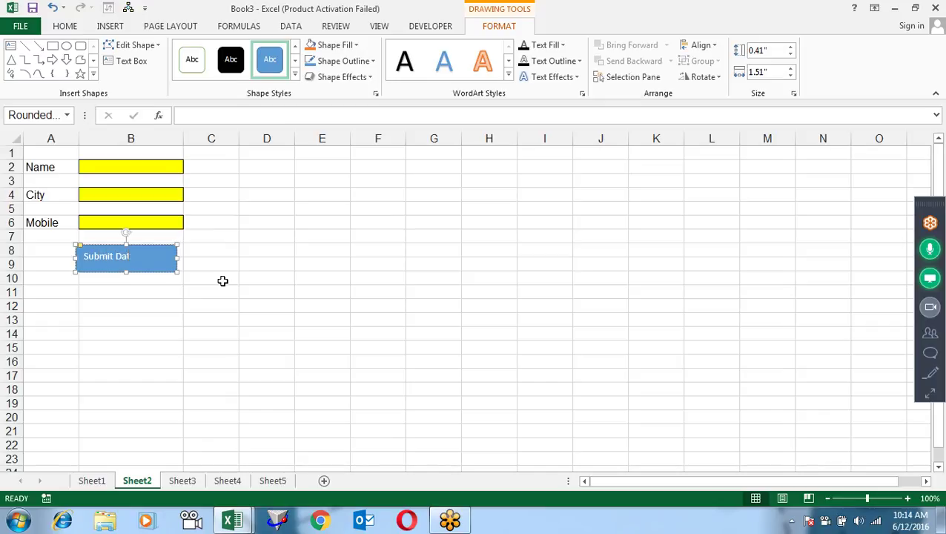
click(296, 75)
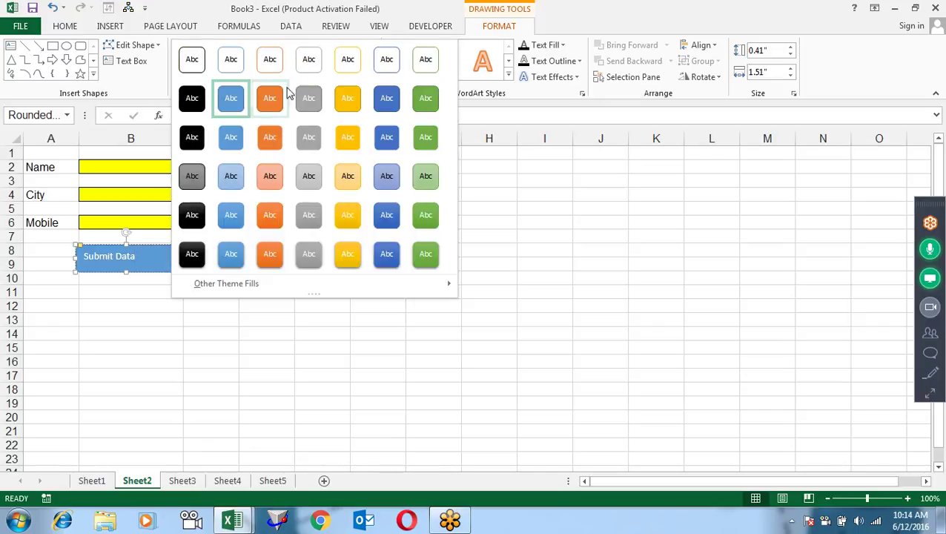
click(272, 141)
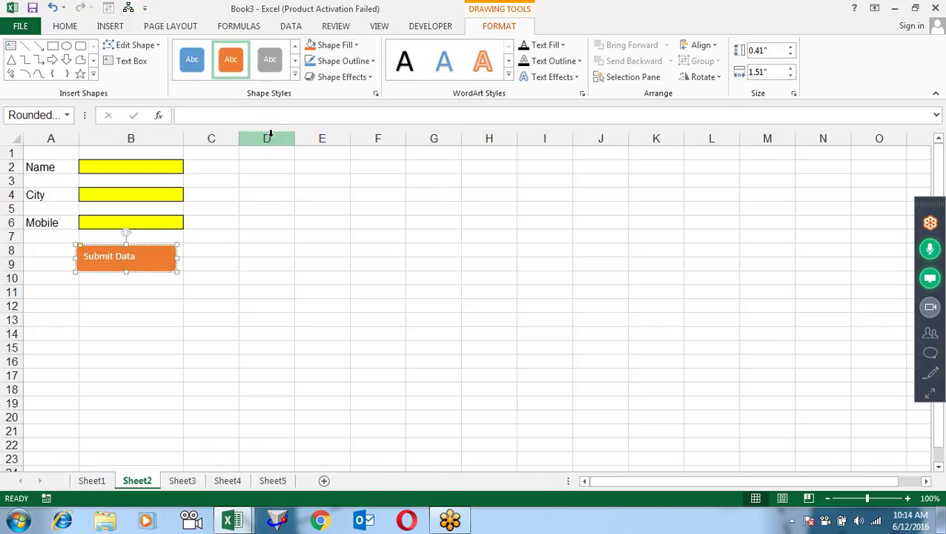
click(65, 26)
click(279, 73)
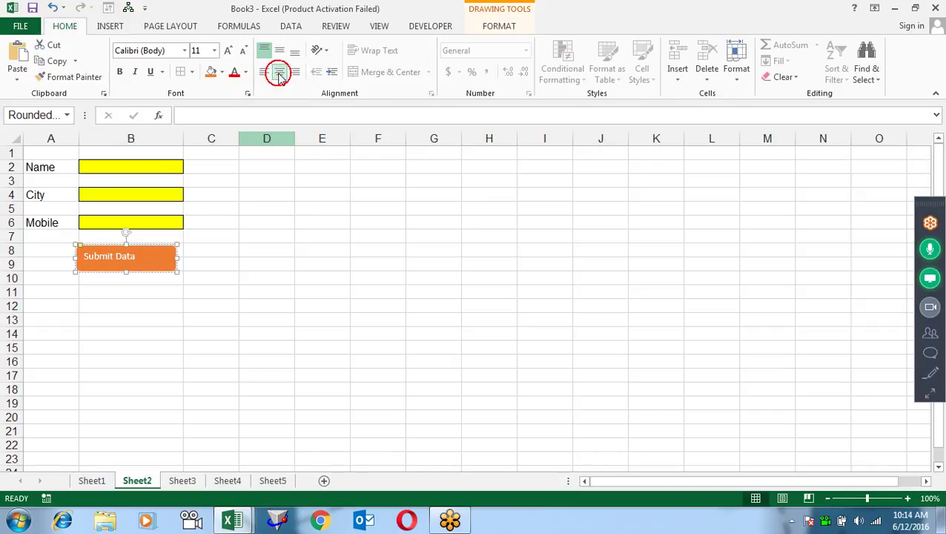
click(279, 50)
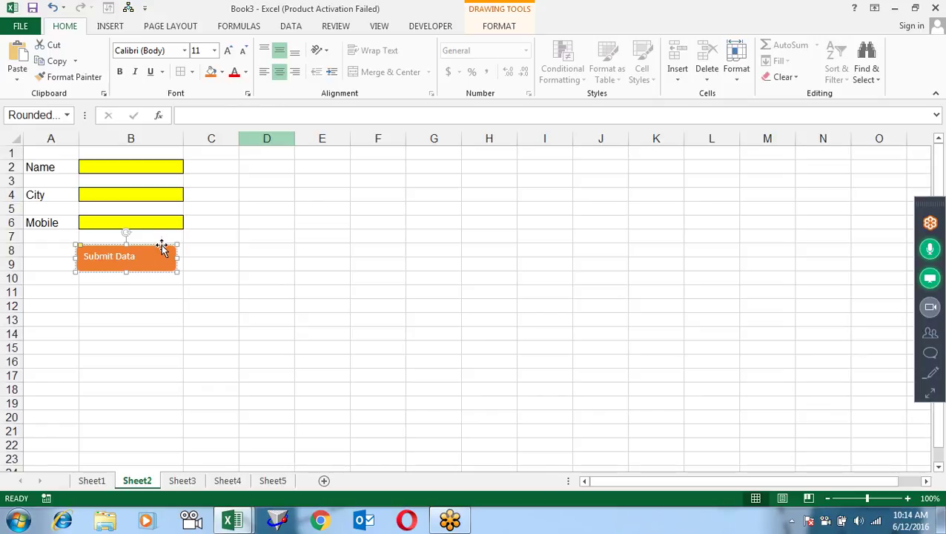
click(117, 74)
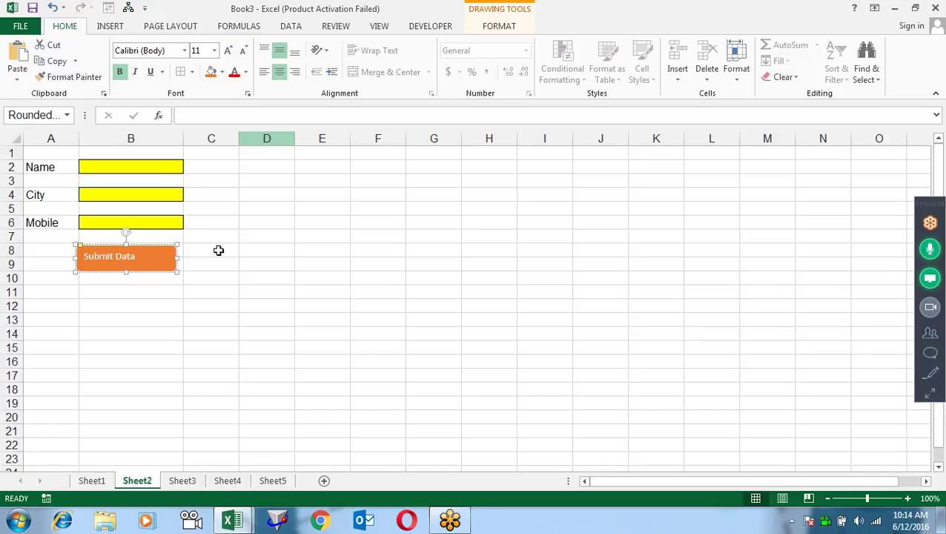
click(197, 261)
click(152, 261)
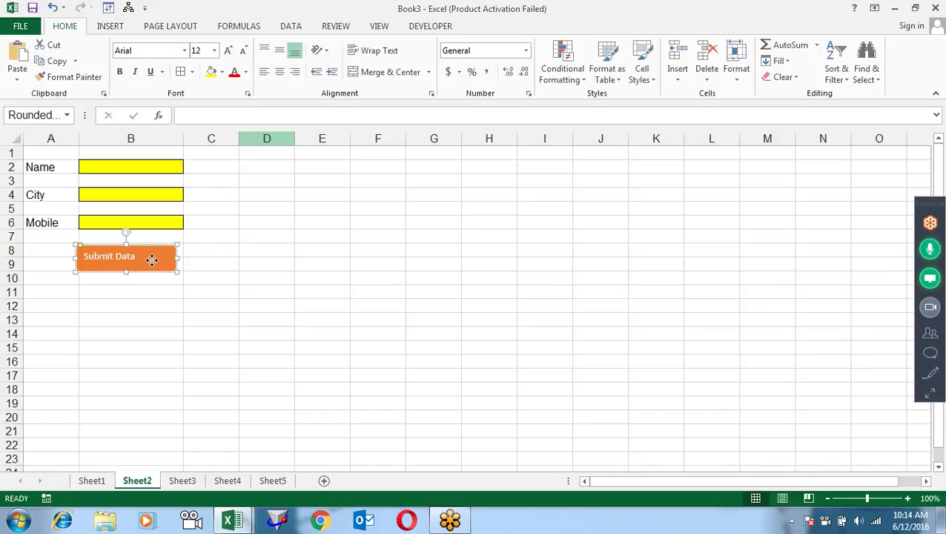
click(119, 73)
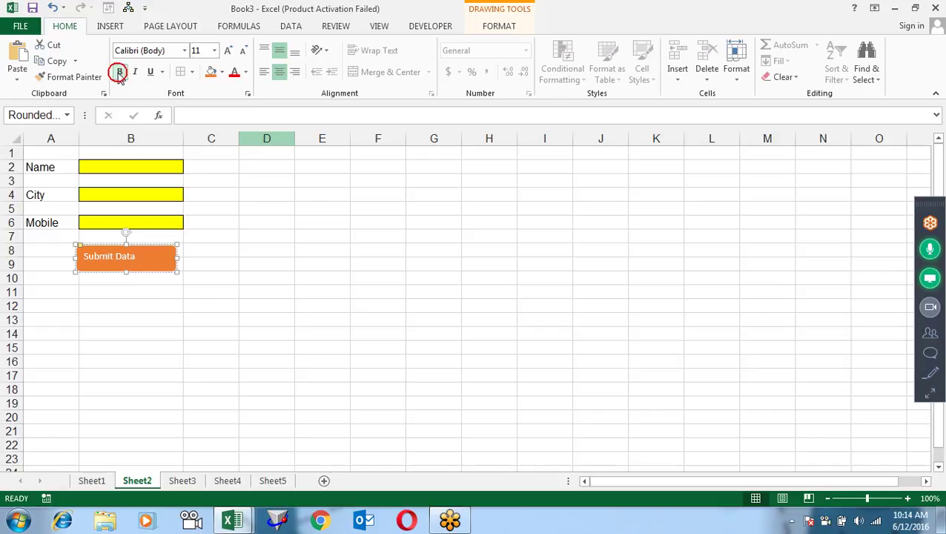
click(260, 287)
click(156, 259)
Step: Add an empty 'Sub submit()' procedure below the last End Sub in Module1
right_click(157, 263)
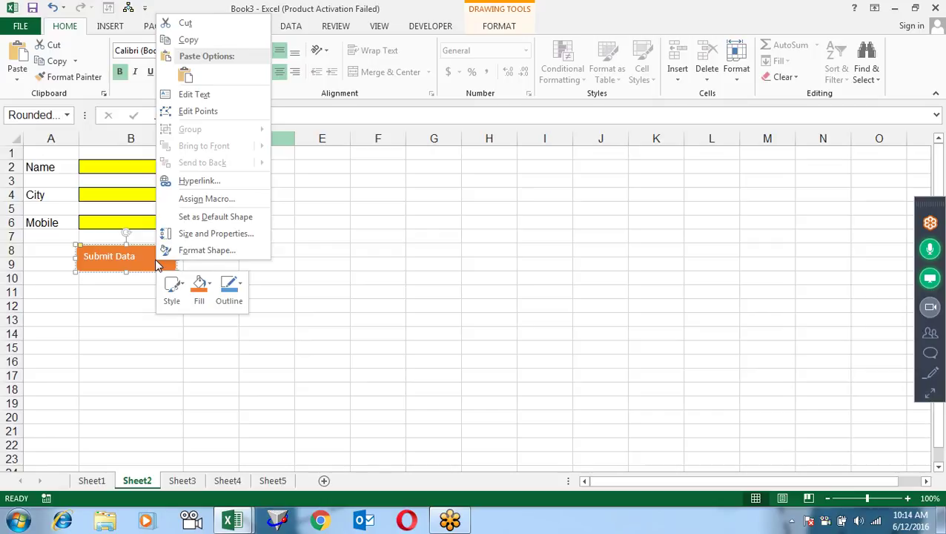
click(234, 200)
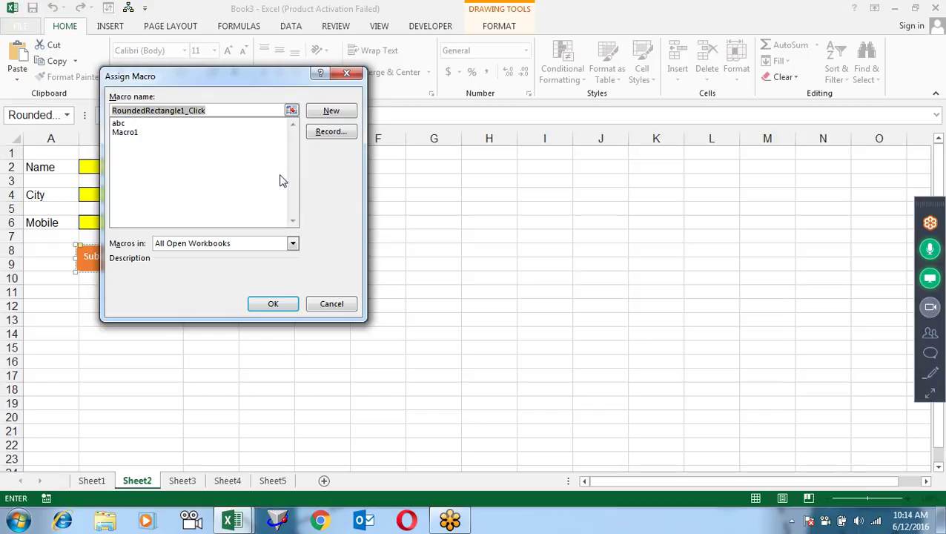
key(Escape)
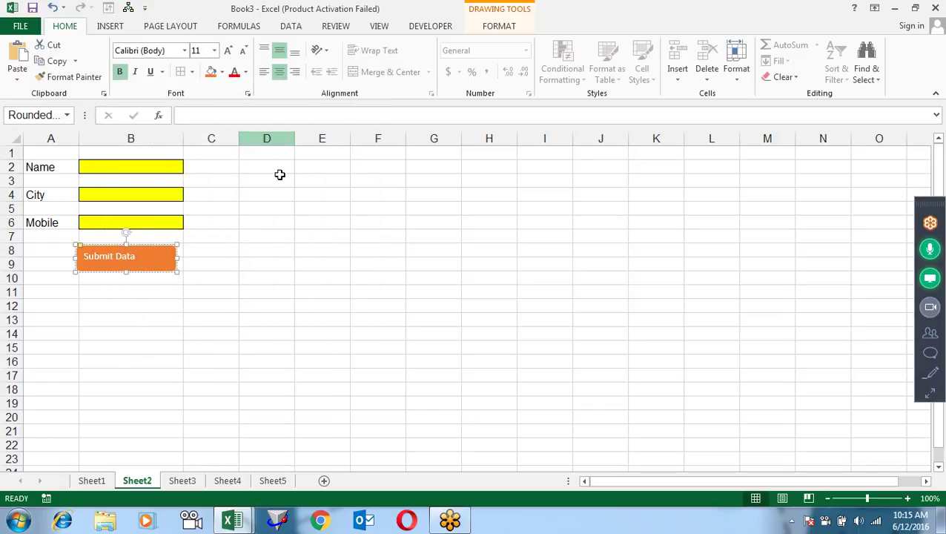
key(alt+F11)
click(324, 356)
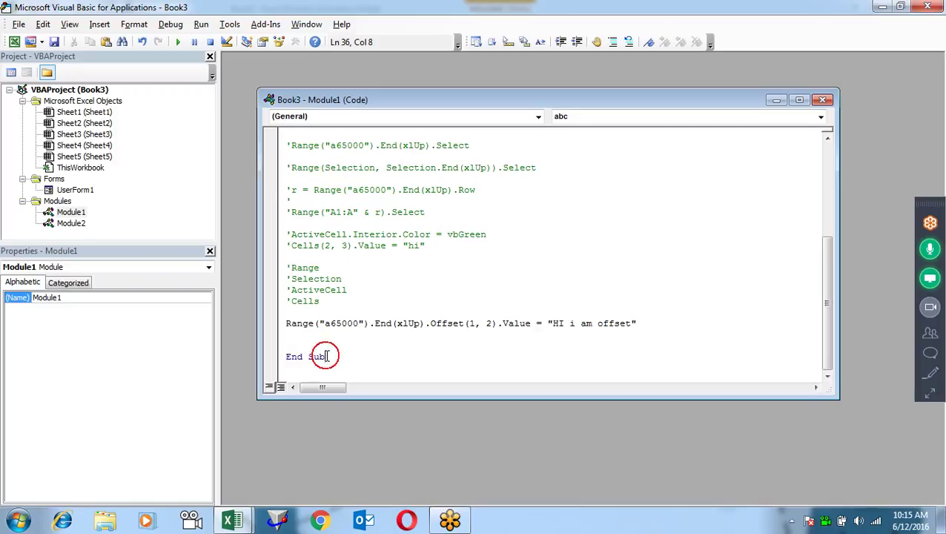
key(Return)
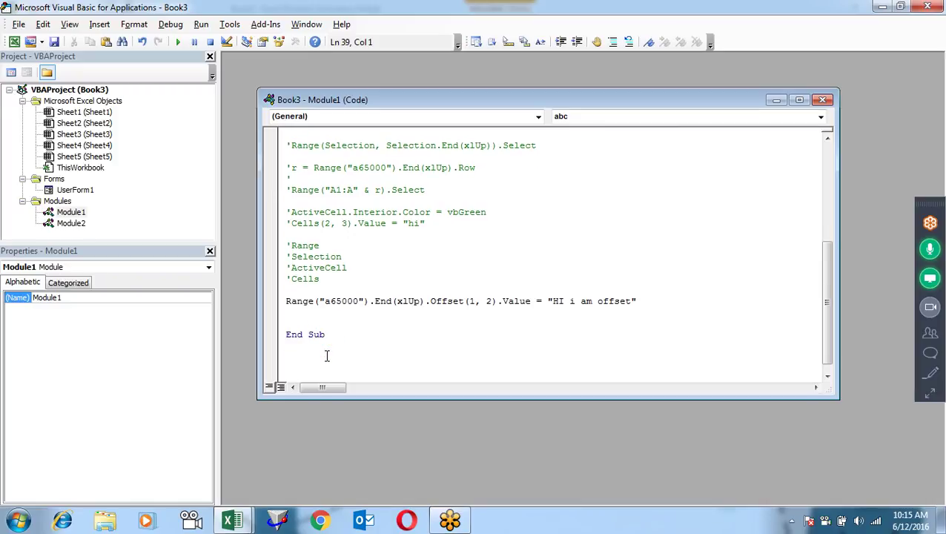
text(sub)
key(BackSpace)
text(bmit)
key(Return)
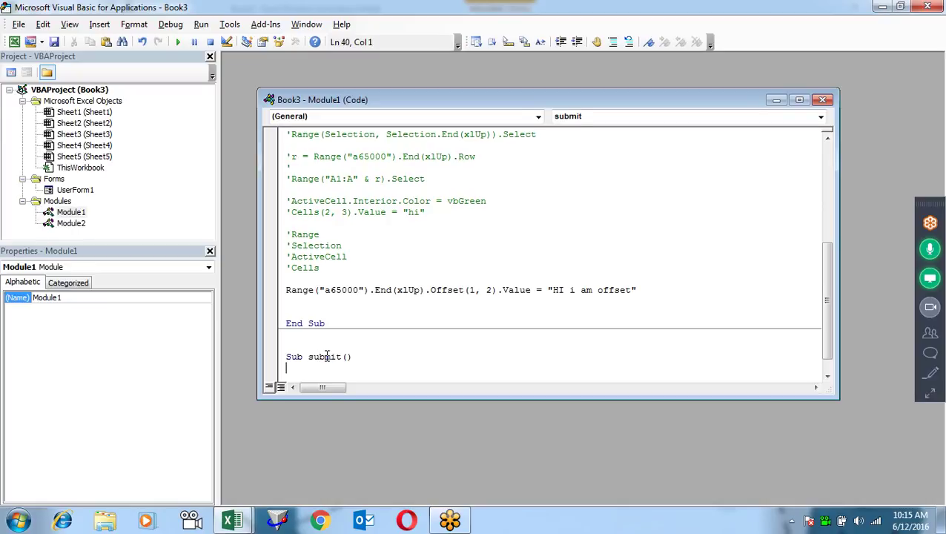
key(Down)
key(Down)
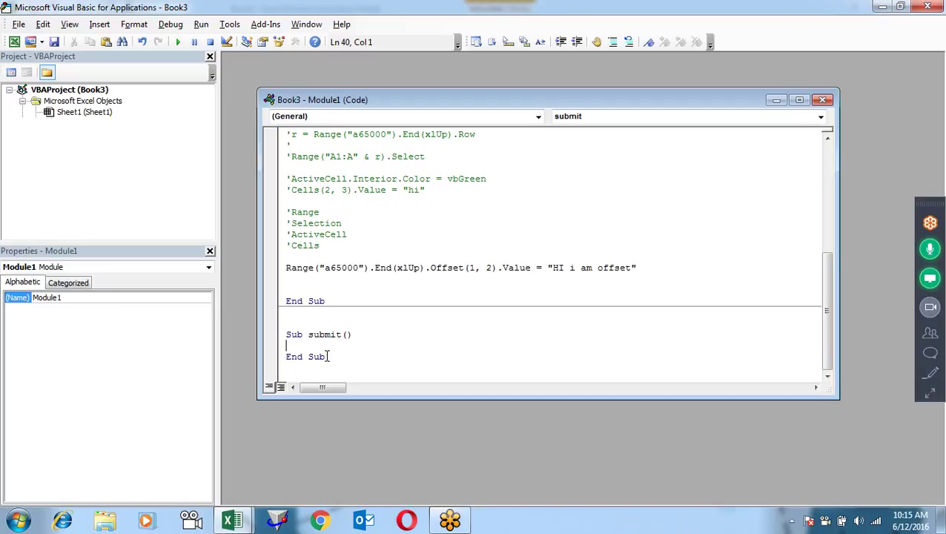
Step: Assign the submit macro to the Submit Data button on Sheet2
key(alt+Tab)
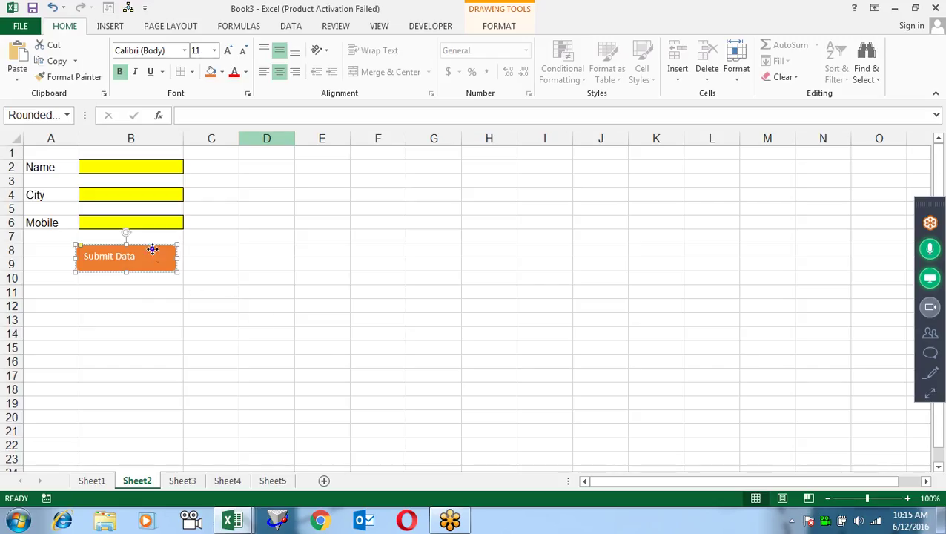
right_click(152, 250)
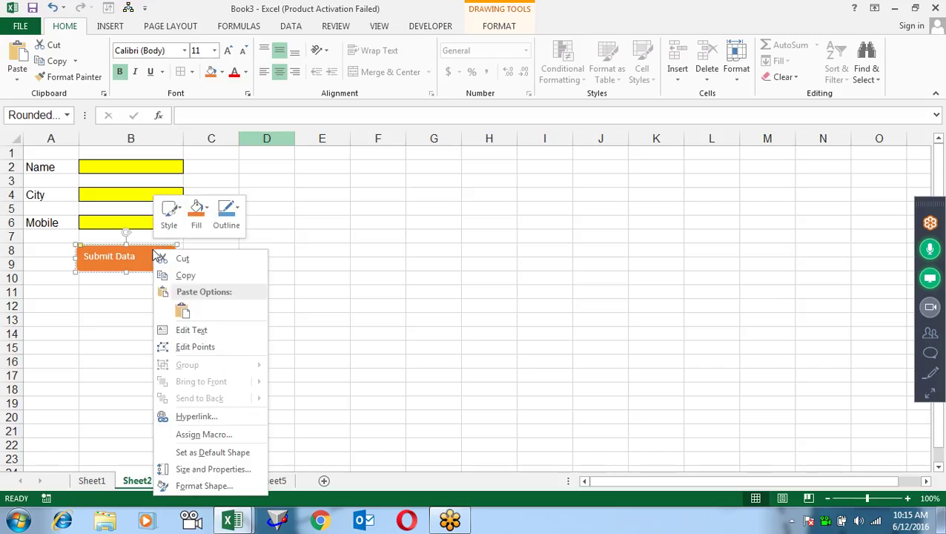
click(198, 435)
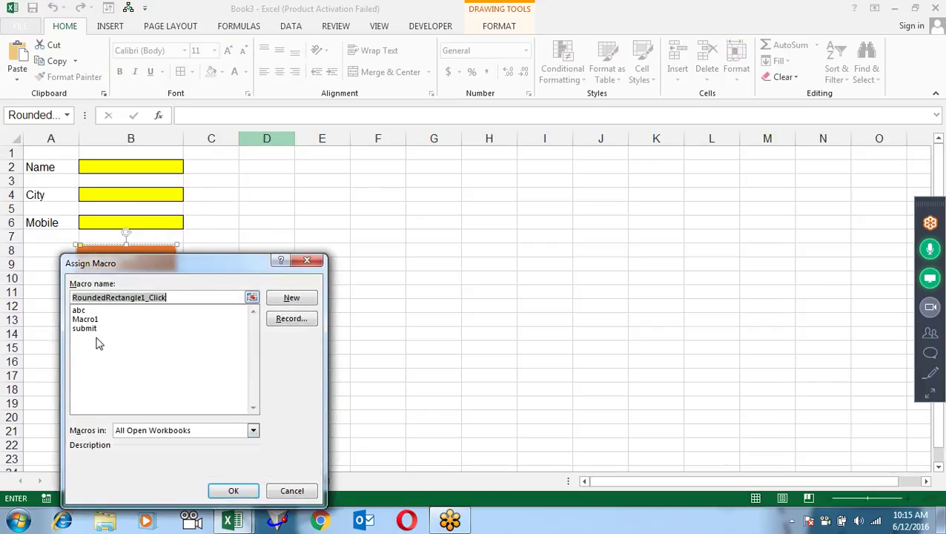
click(89, 328)
click(234, 492)
click(264, 275)
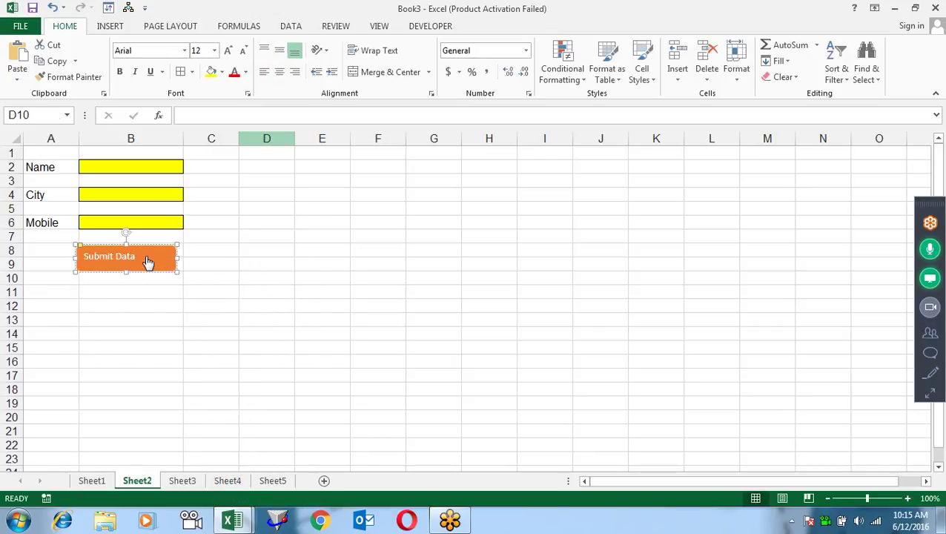
Step: Enter the headers Name, City and Mobile in F1:H1
click(140, 169)
click(131, 203)
click(352, 165)
click(376, 154)
text(Name)
key(Tab)
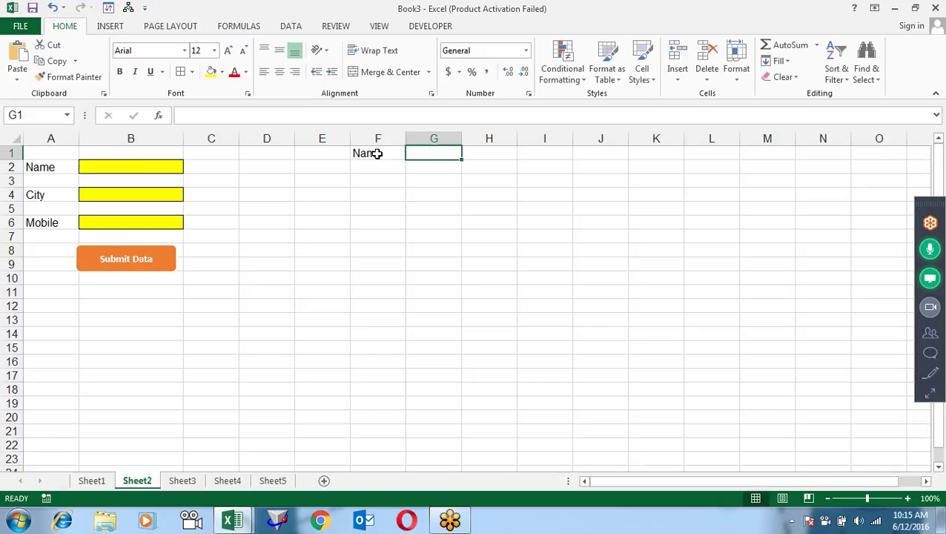
text(City)
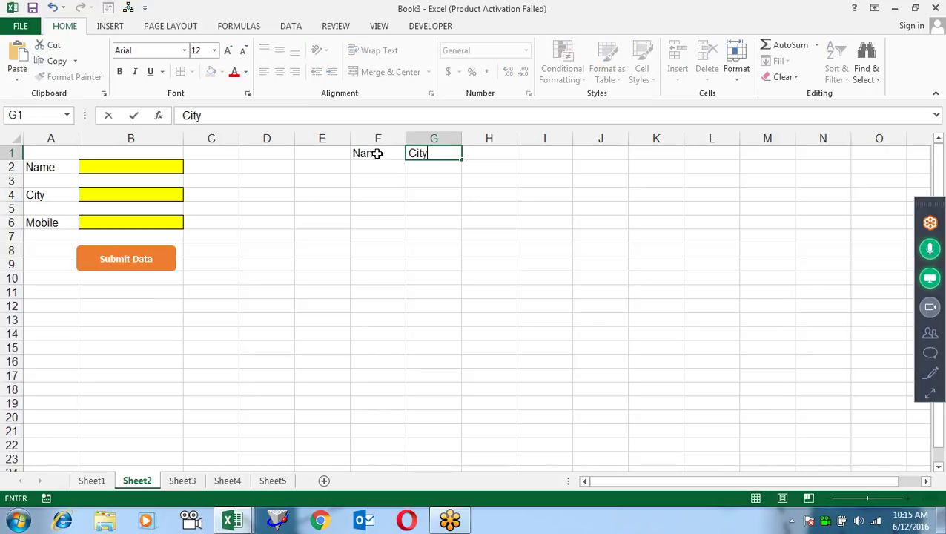
key(Tab)
text(M)
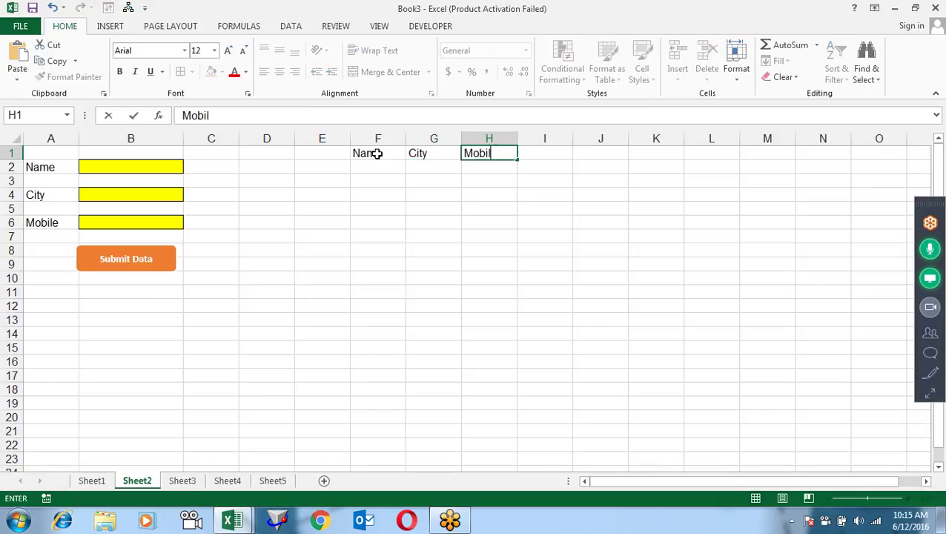
key(Return)
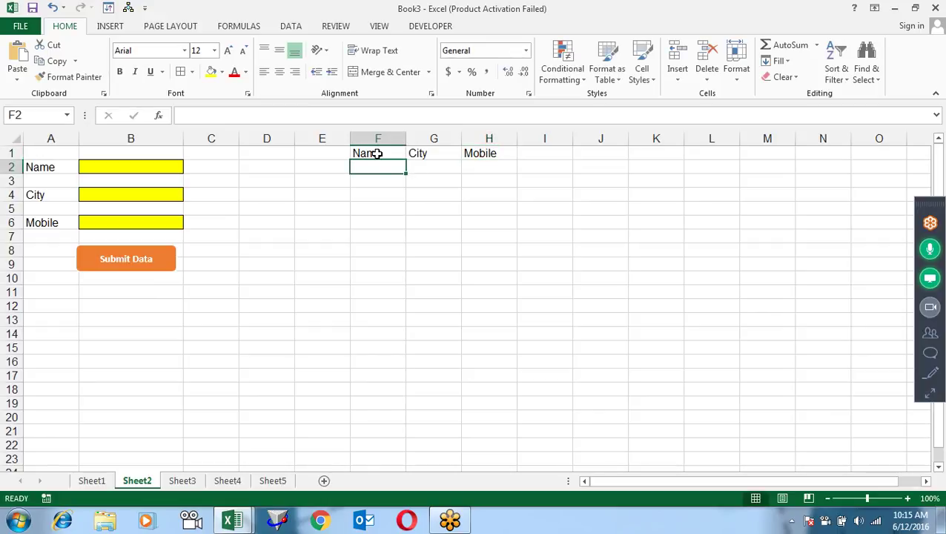
Step: Apply All Borders to the range F1:H16
click(377, 153)
key(shift+Right)
key(shift+Right)
key(shift+Down)
key(shift+Down)
key(shift+Down)
key(shift+Down)
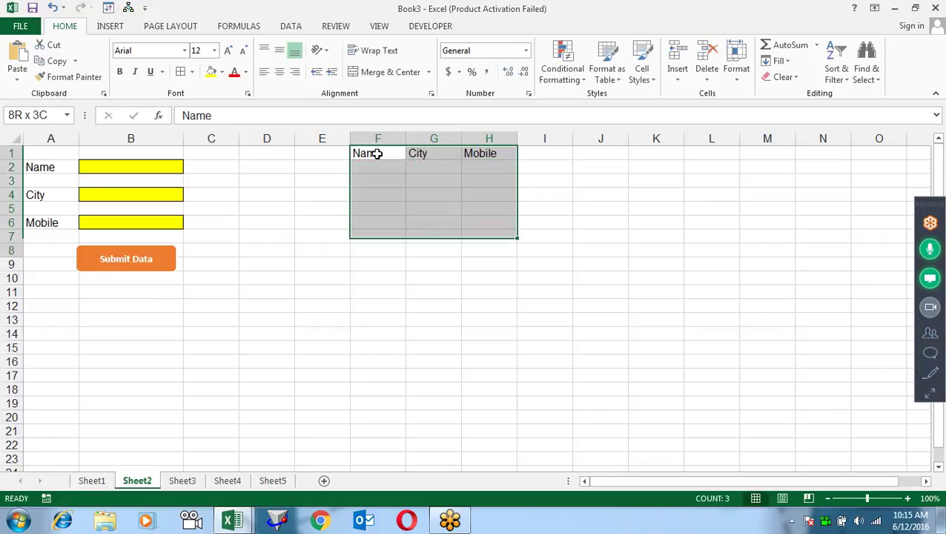
key(shift+Down)
key(shift+Down)
key(shift+Down)
key(alt)
key(h)
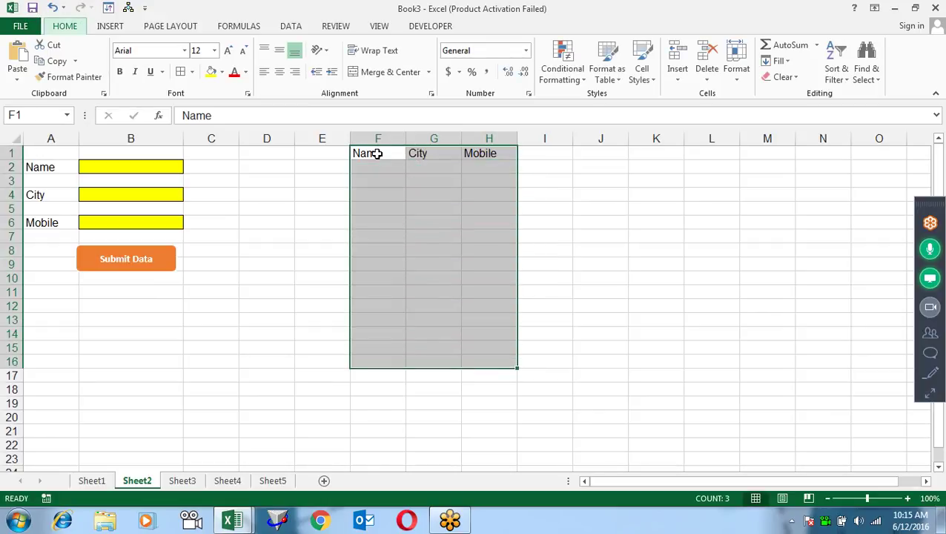
key(b)
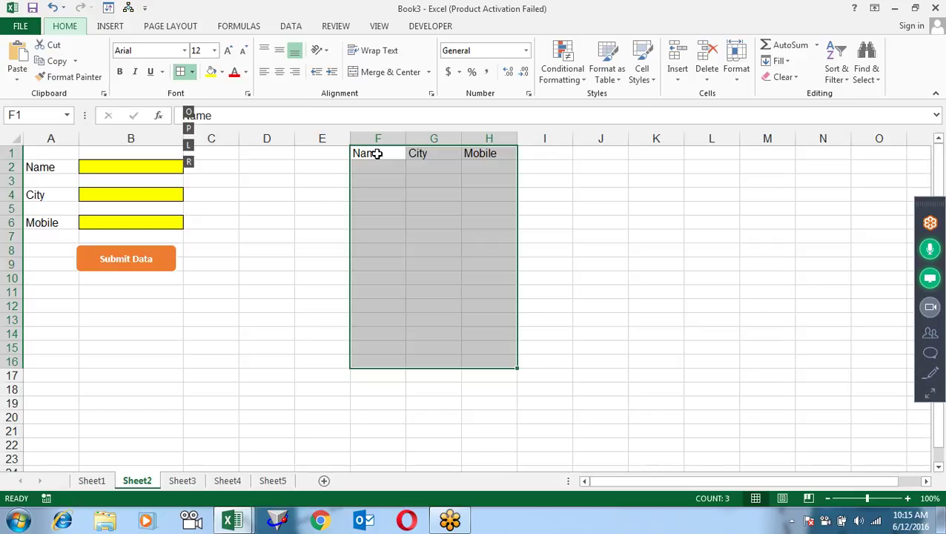
key(a)
key(Down)
key(Down)
key(Down)
key(Down)
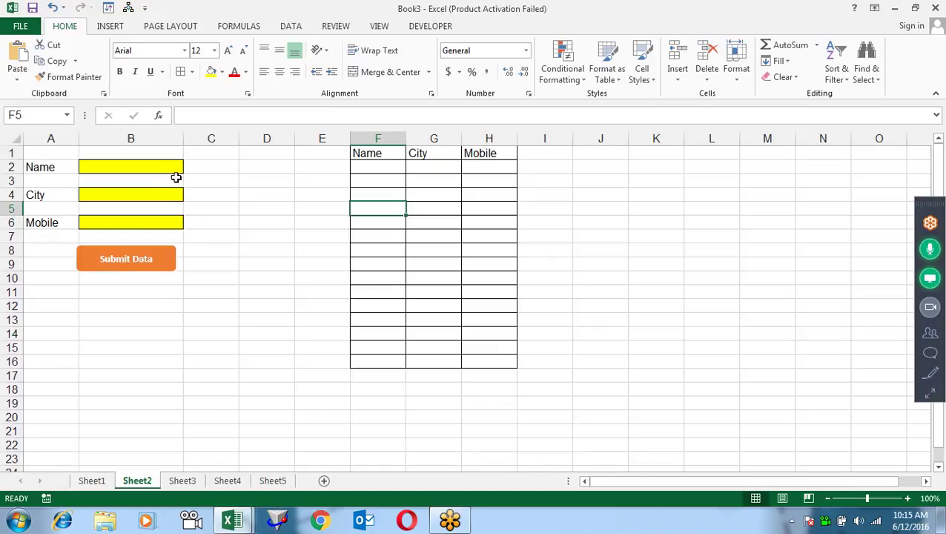
click(231, 229)
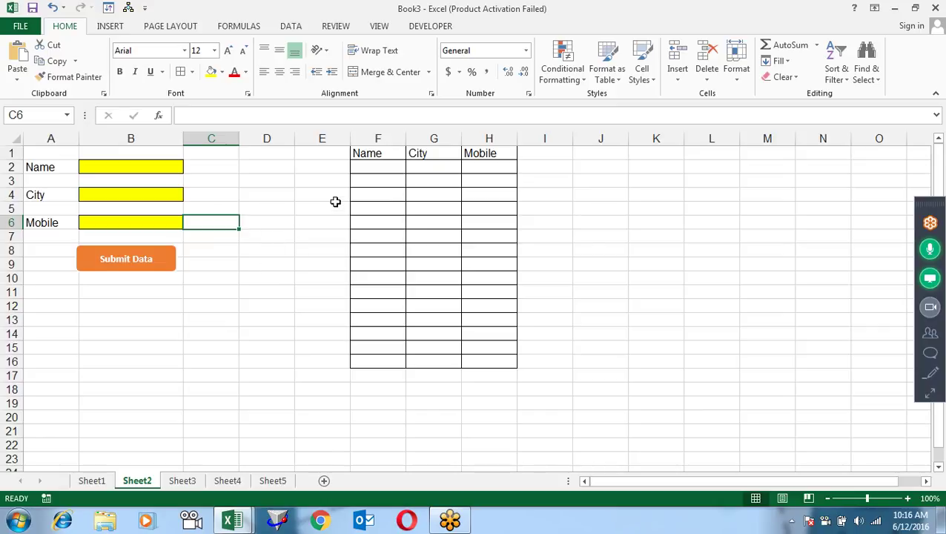
Step: Make the Name, City and Mobile headers bold
click(385, 153)
drag(385, 153, 477, 151)
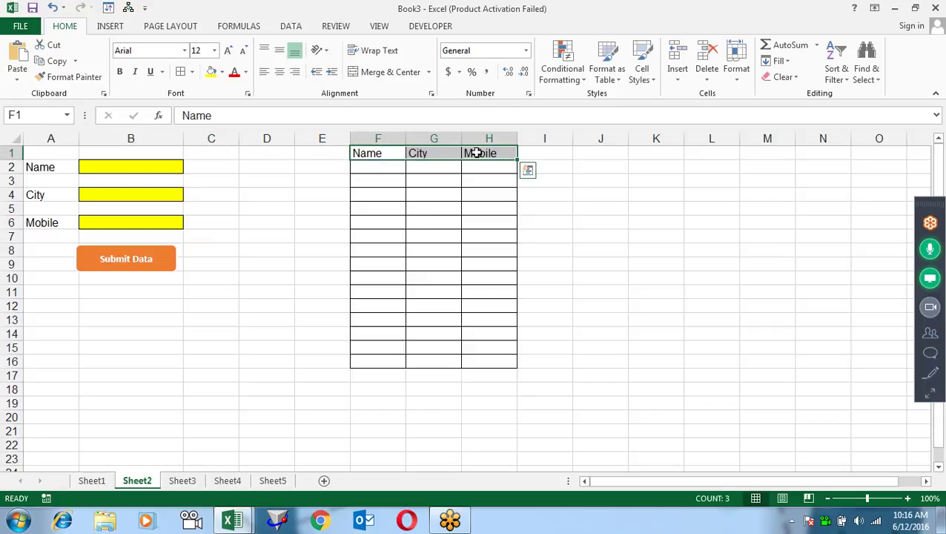
key(ctrl+b)
click(271, 182)
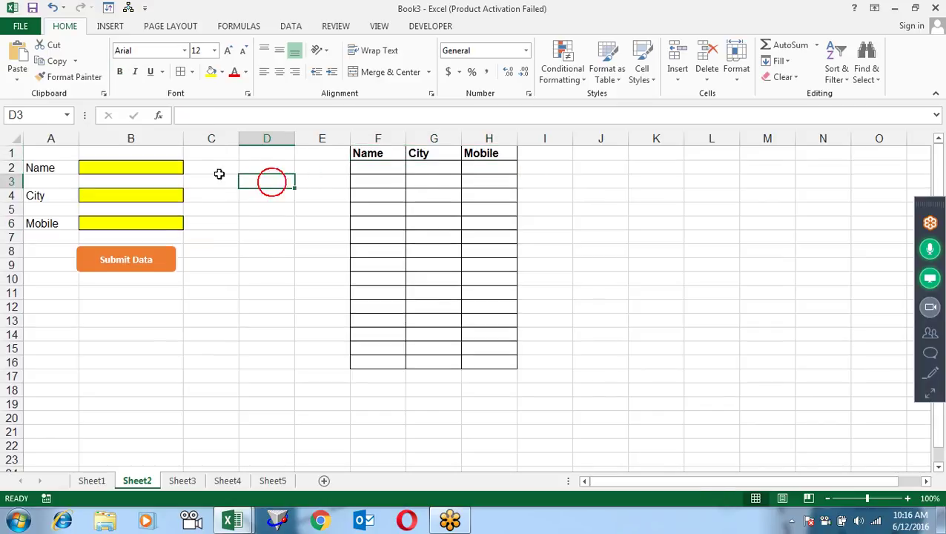
click(173, 169)
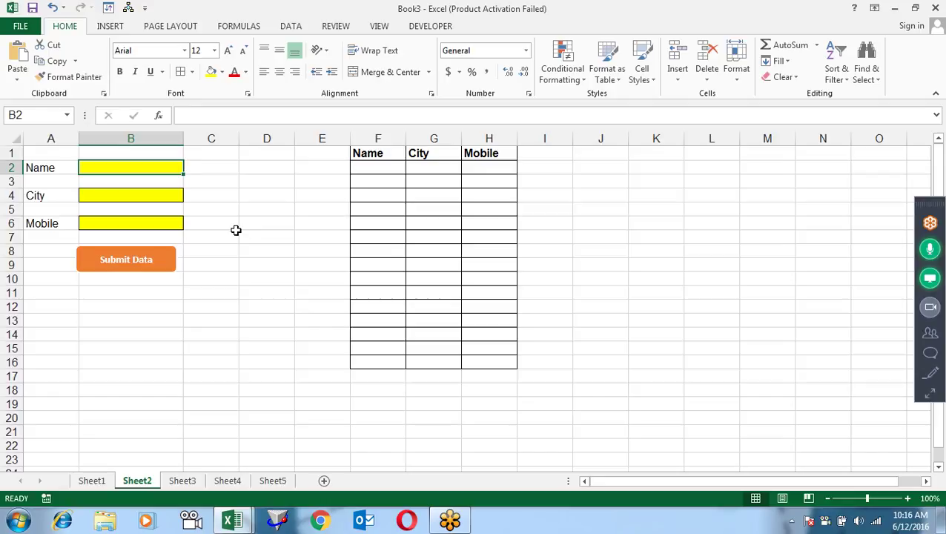
key(alt+F11)
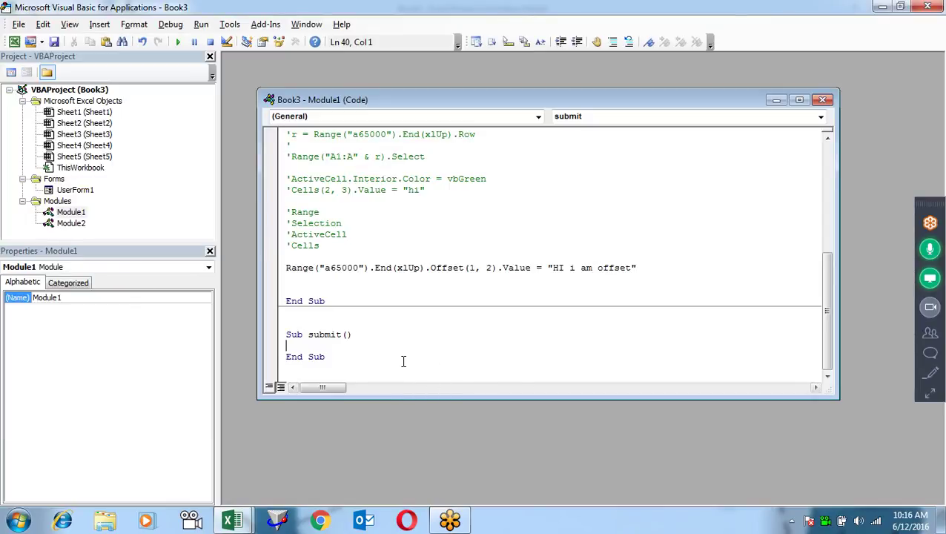
key(alt+F11)
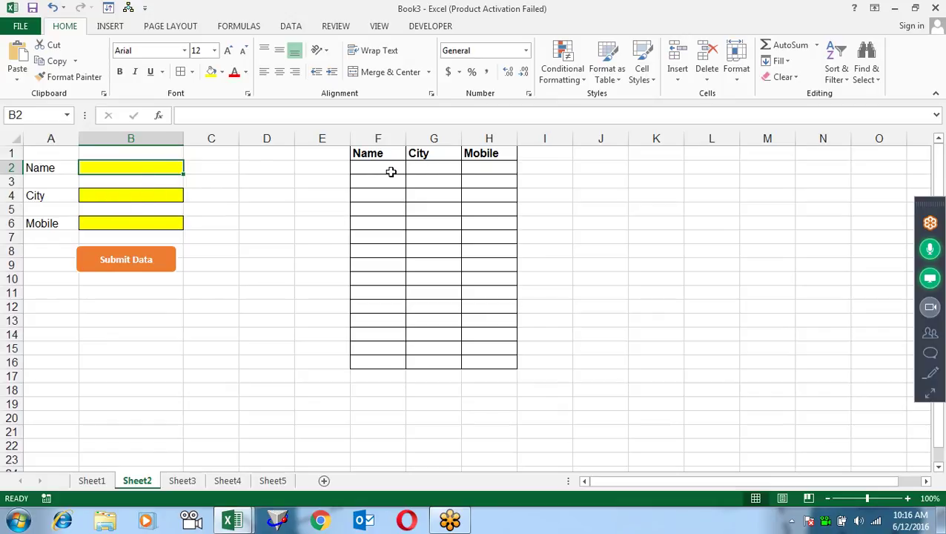
click(393, 427)
key(ctrl+Up)
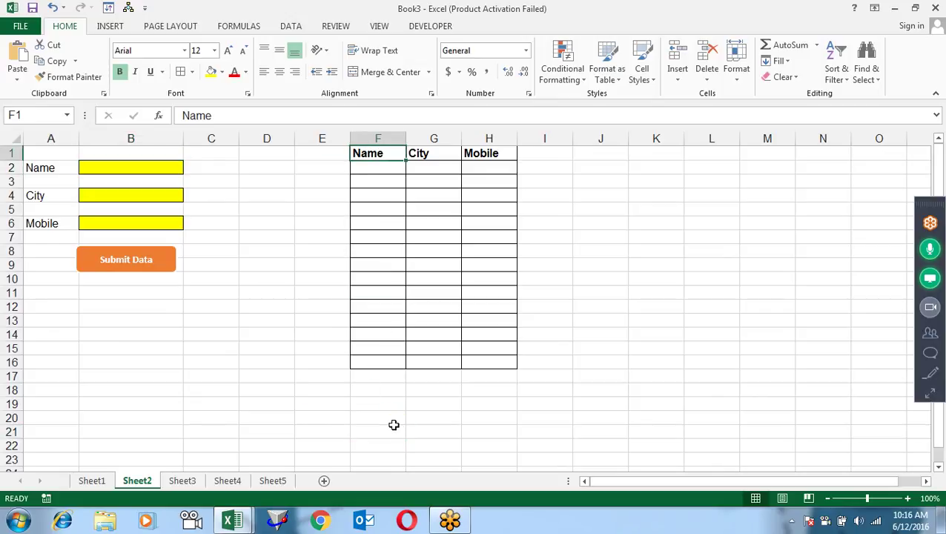
key(Down)
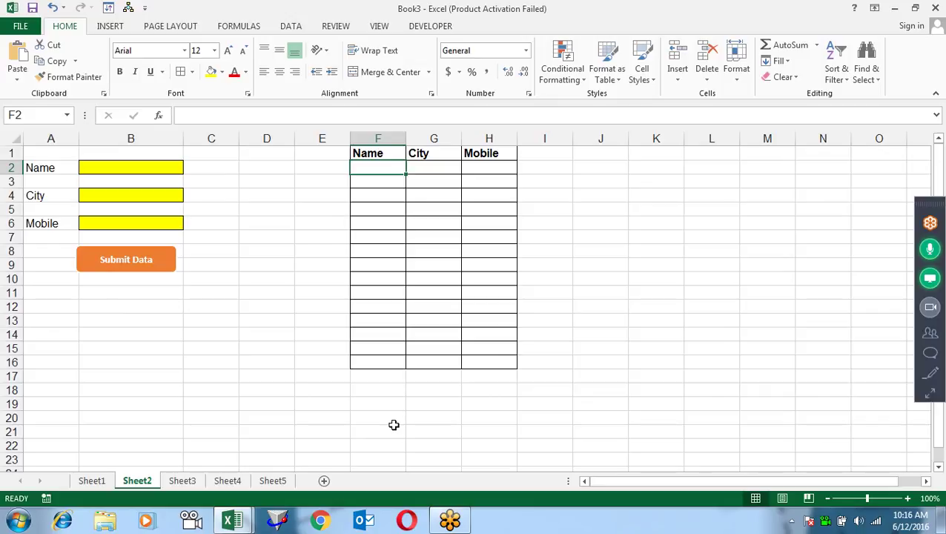
text(dfsd)
key(Down)
key(Down)
key(Down)
key(Down)
key(ctrl+Up)
key(Down)
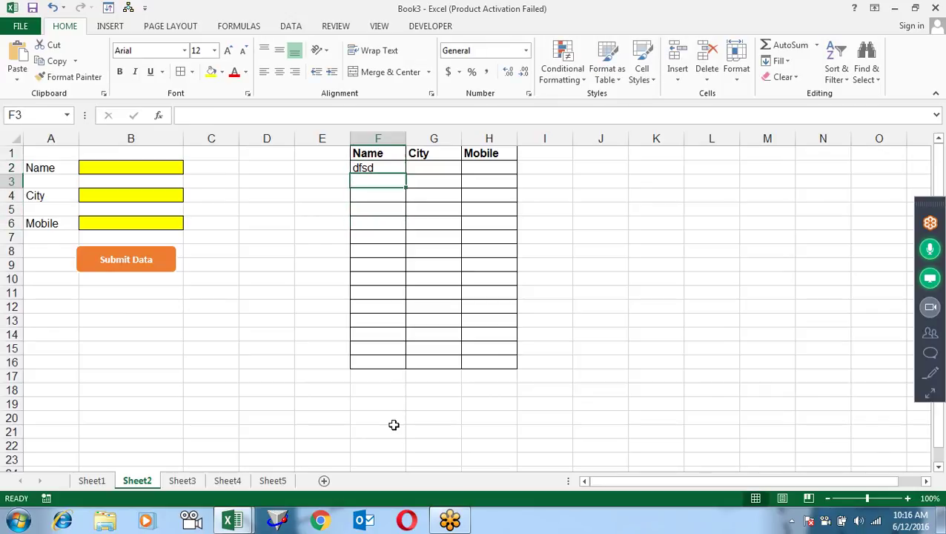
key(Up)
key(Delete)
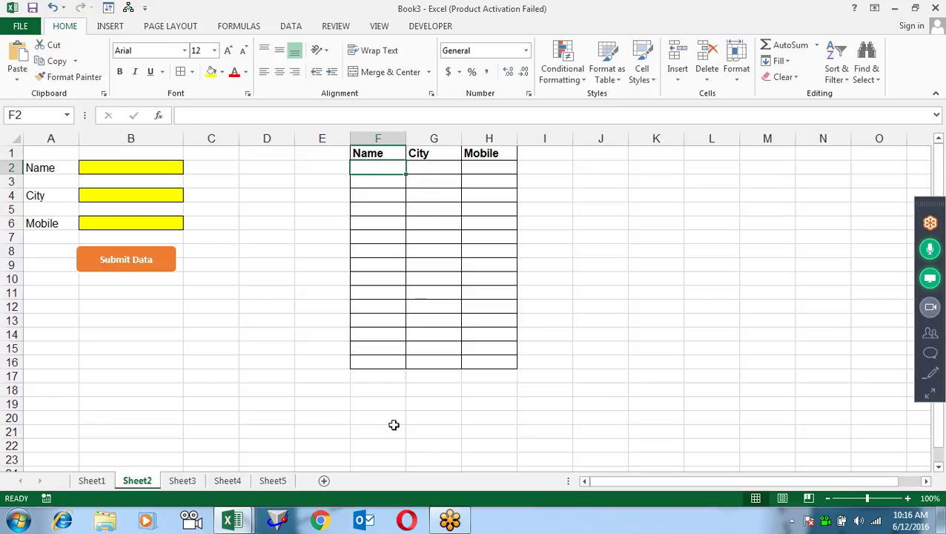
key(Down)
key(Up)
Step: In the submit macro, type Range("F6500").End(xlUp).Offset(1, 0).Value =
key(alt+F11)
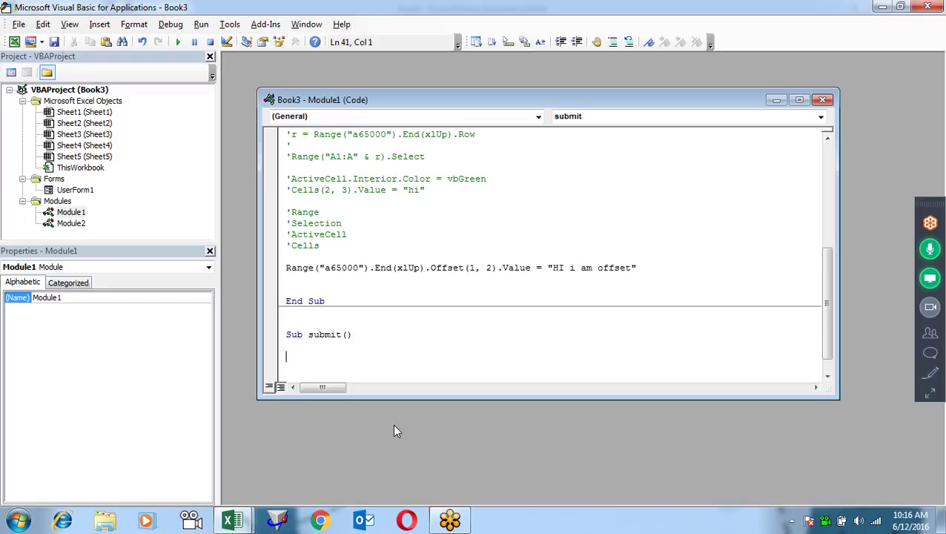
text(Range)
text(("F6500)
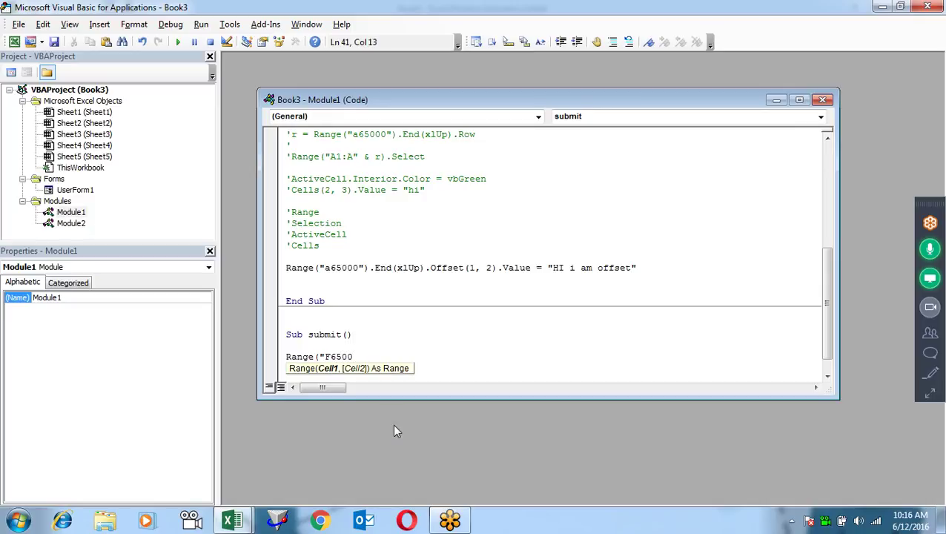
text("))
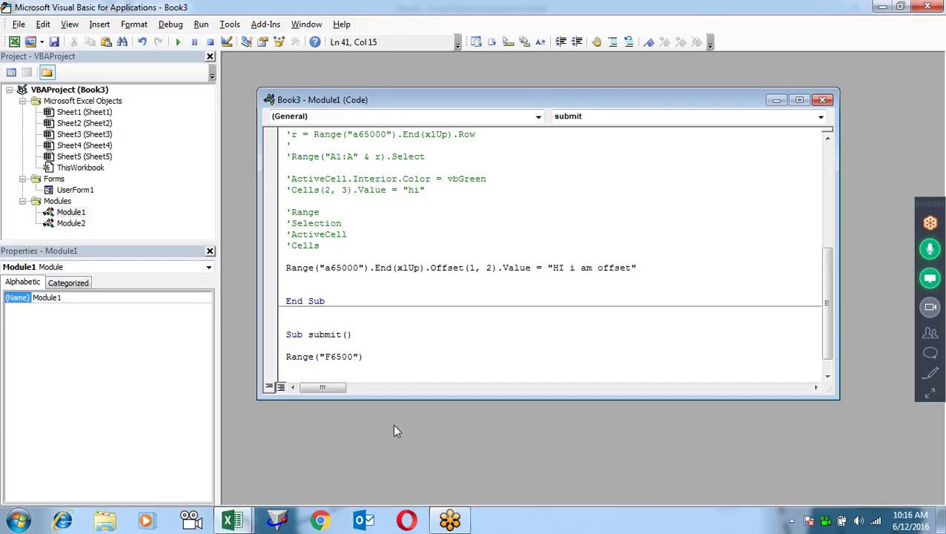
text(.end)
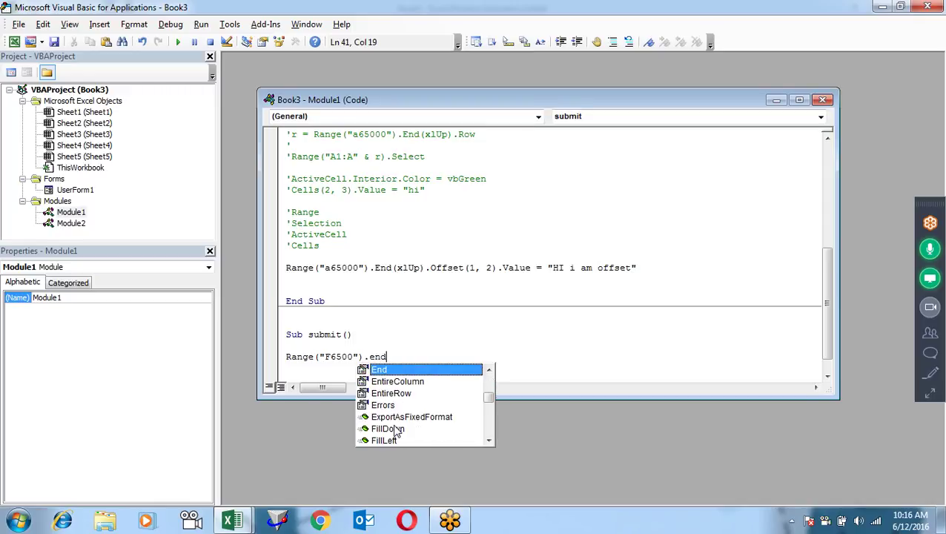
key(Tab)
text((xlu)
key(Tab)
text())
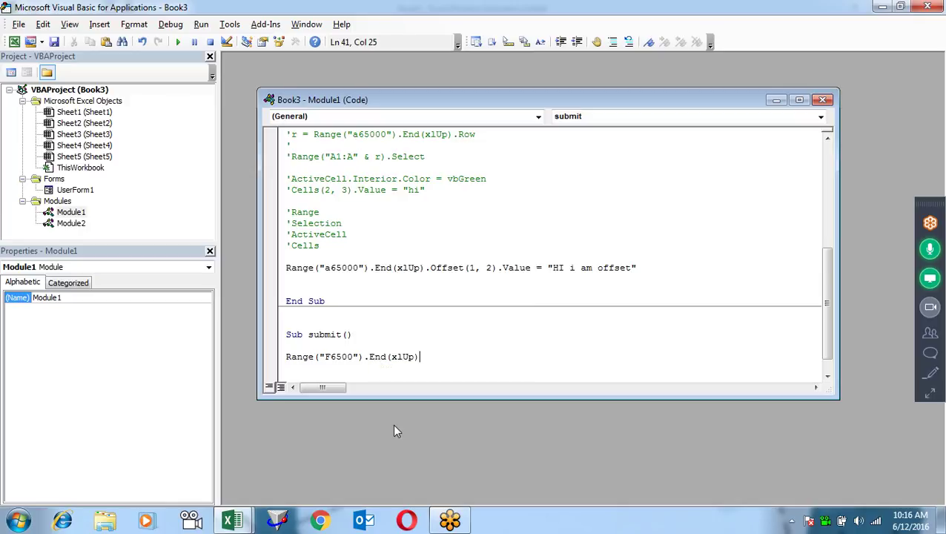
text(.of)
key(Tab)
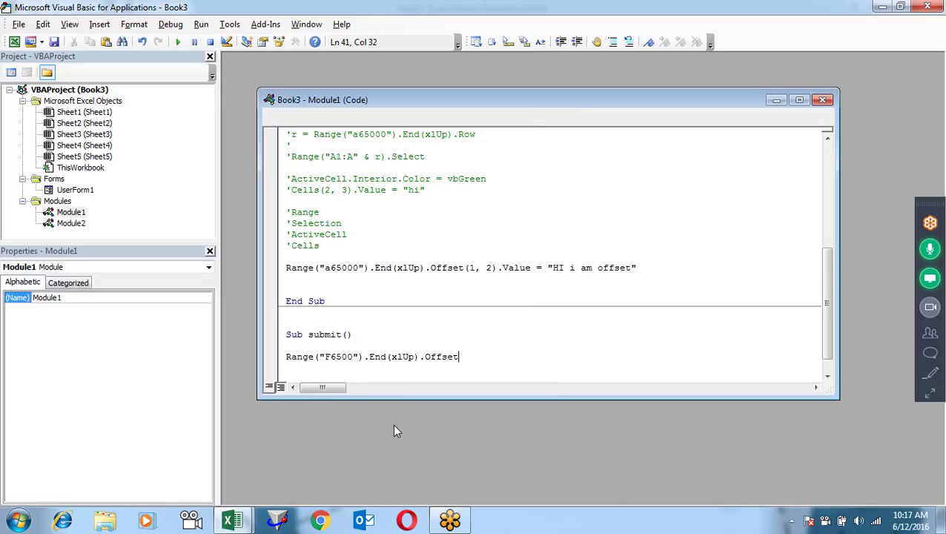
text(()
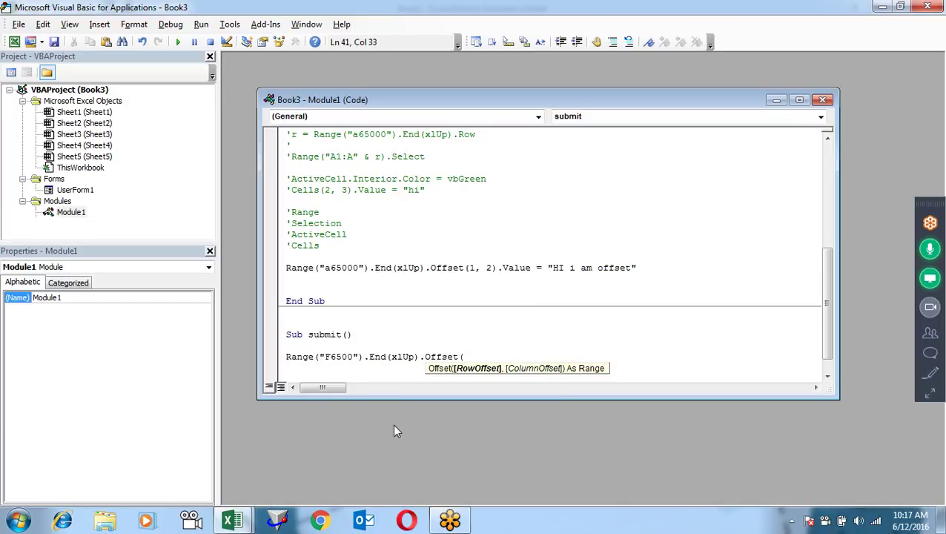
text(1)
text(,0)
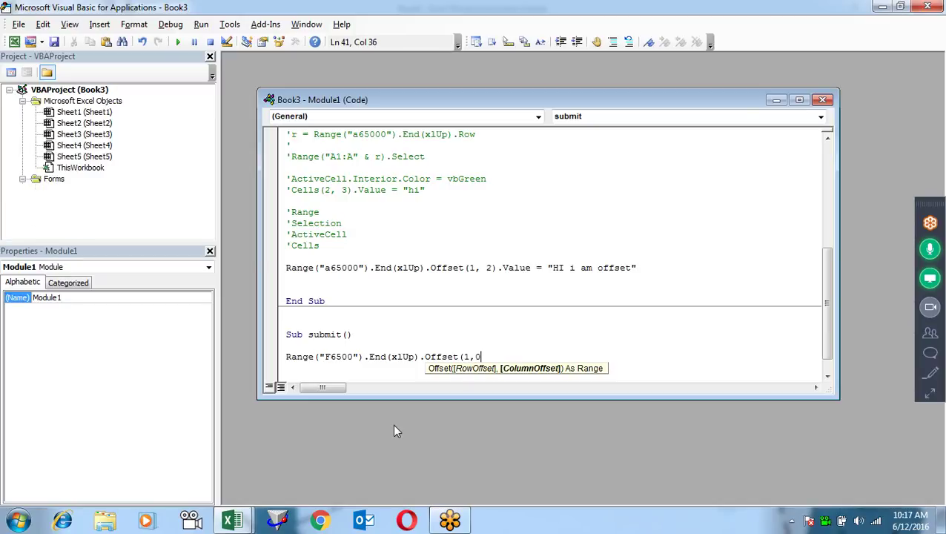
text().valu)
key(Tab)
text(=)
Step: Complete the assignment with Range("B2") and select the finished line
key(alt+F11)
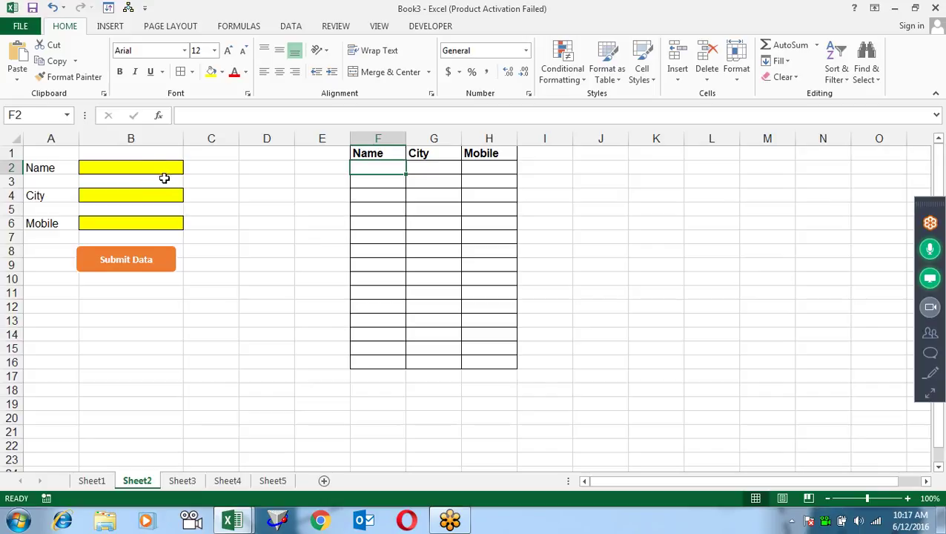
key(alt+F11)
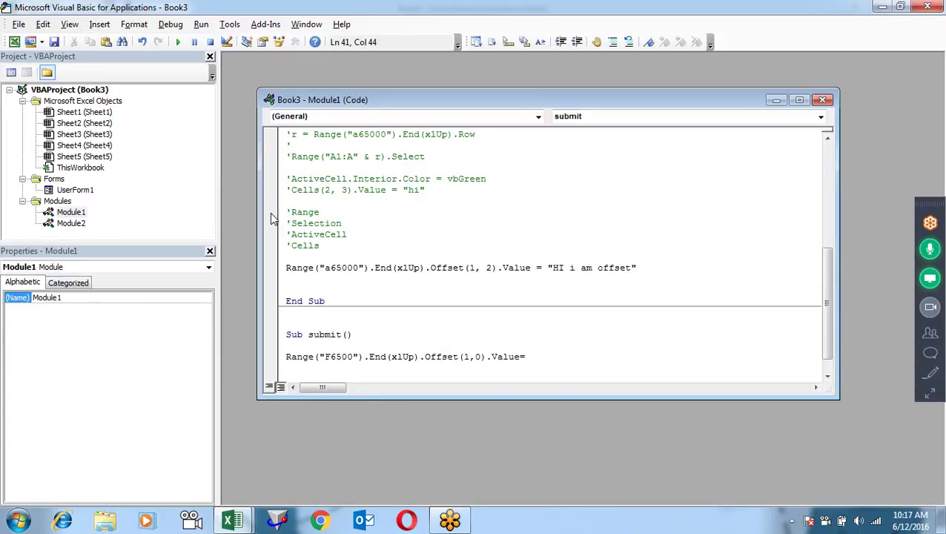
text(Range)
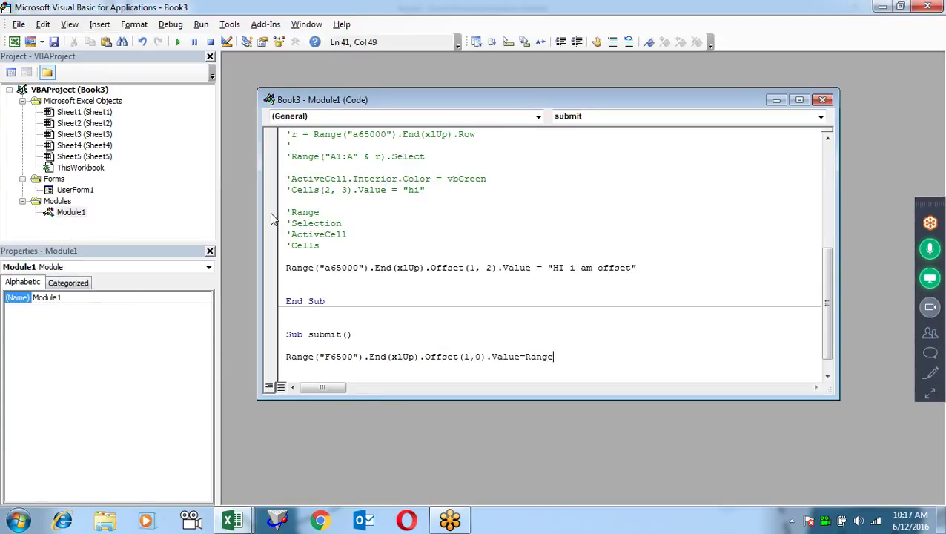
text(("B2)
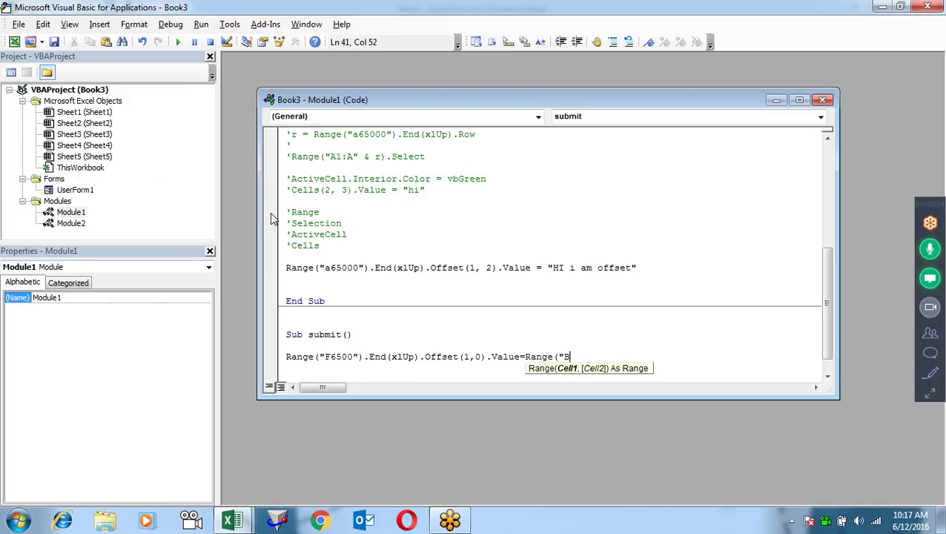
text("))
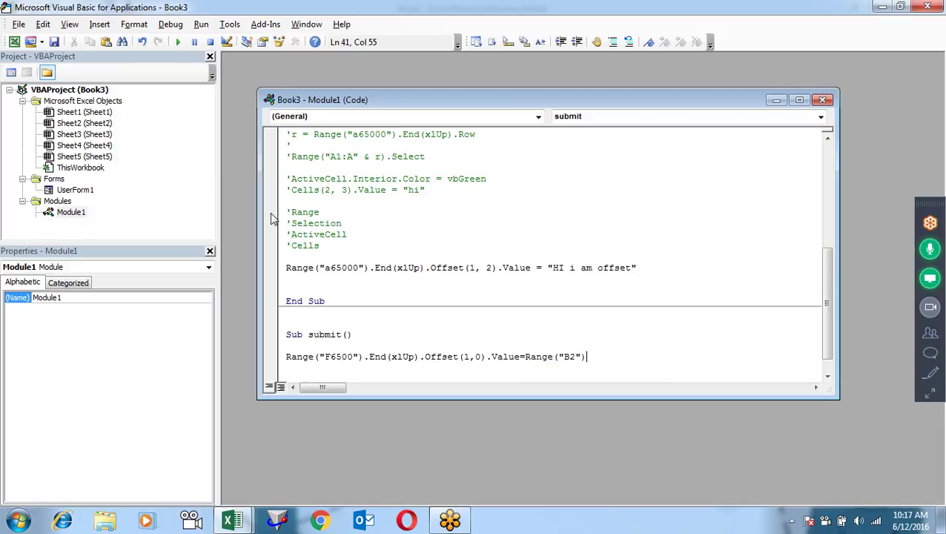
key(Down)
key(Down)
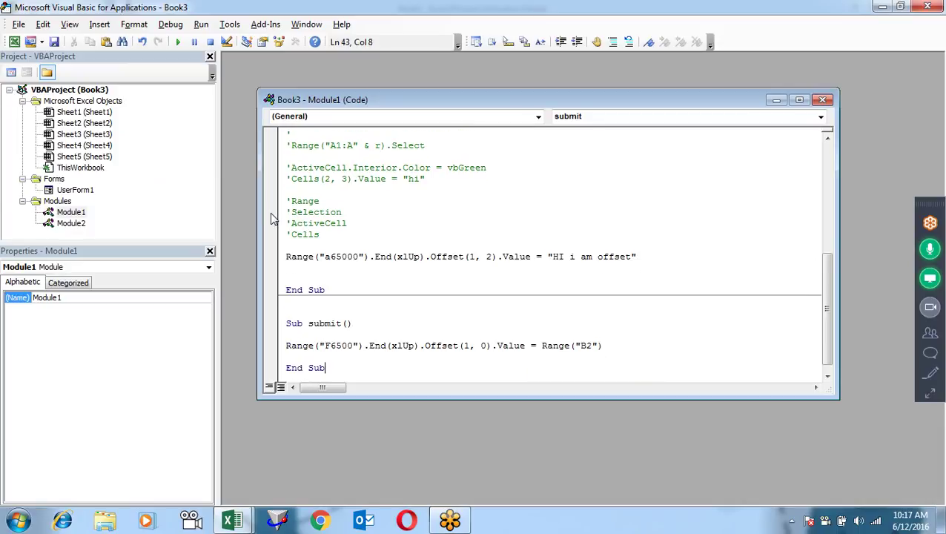
key(Down)
key(Up)
key(Up)
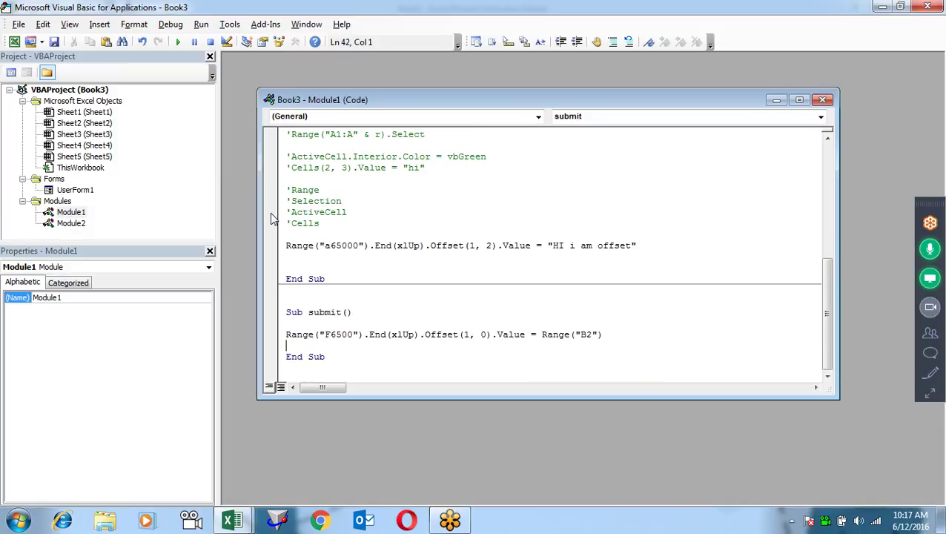
key(alt+Tab)
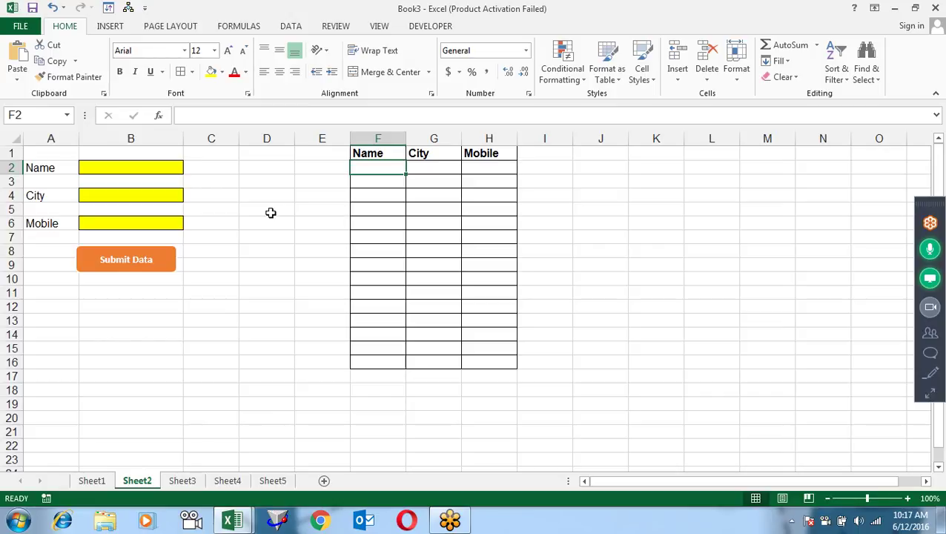
key(alt+Tab)
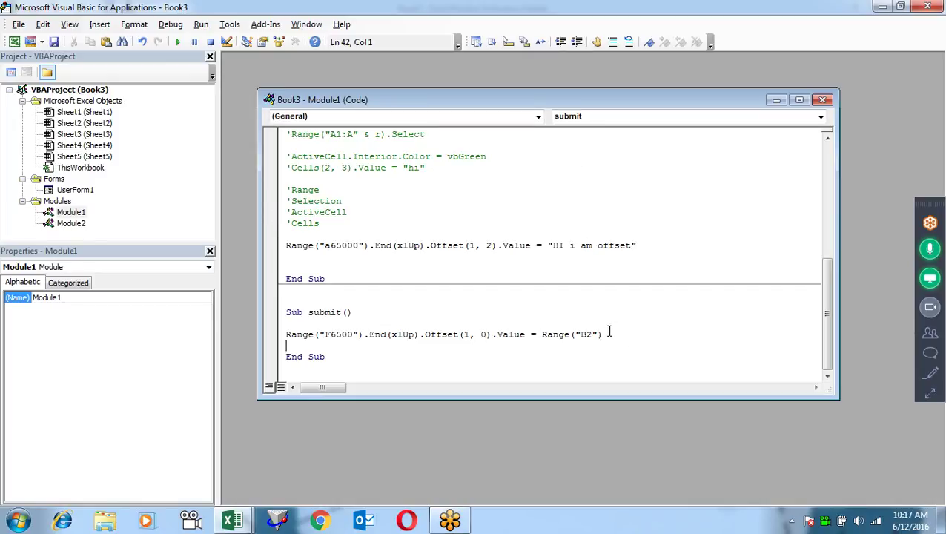
drag(608, 334, 291, 334)
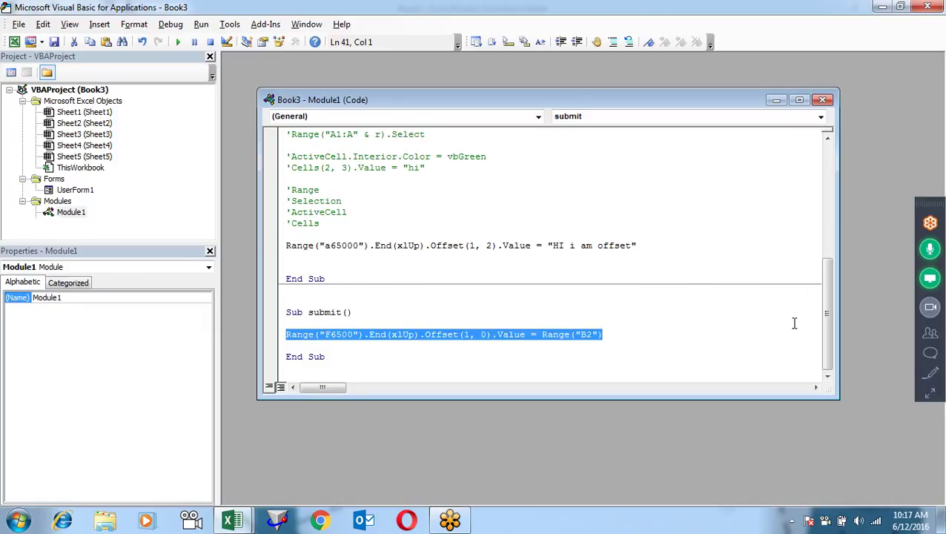
Step: Paste a duplicate of the Range line directly below the original
click(661, 336)
key(Return)
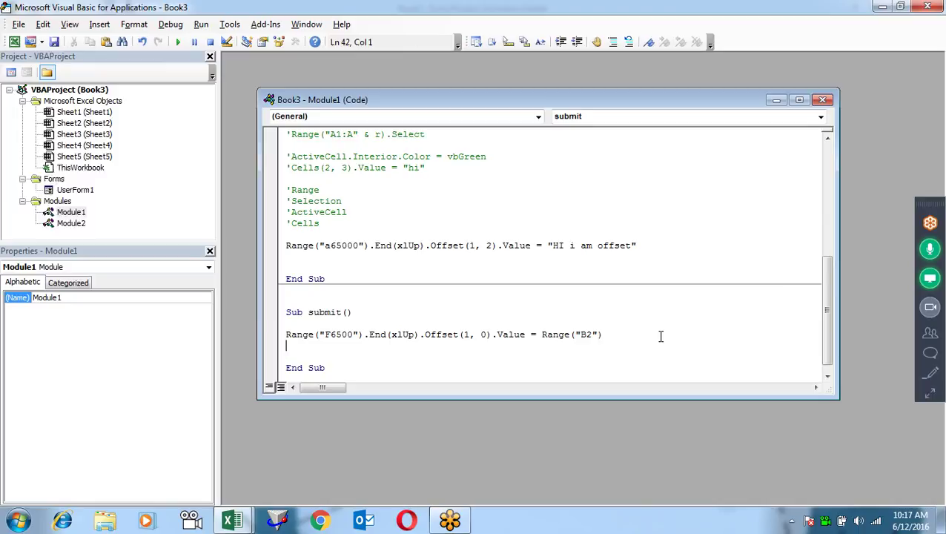
text(Range("F6500").End(xlUp).Offset(1, 0).Value = Range("B2"))
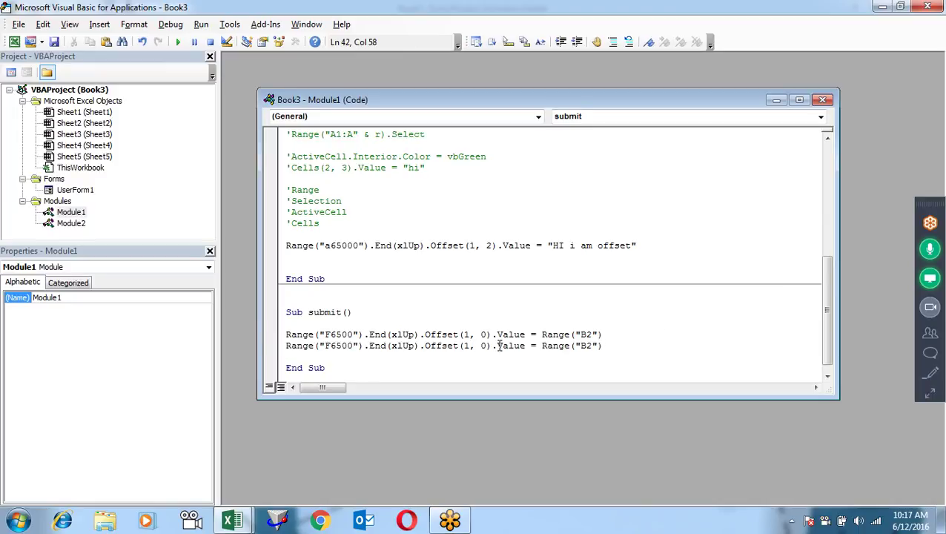
click(468, 345)
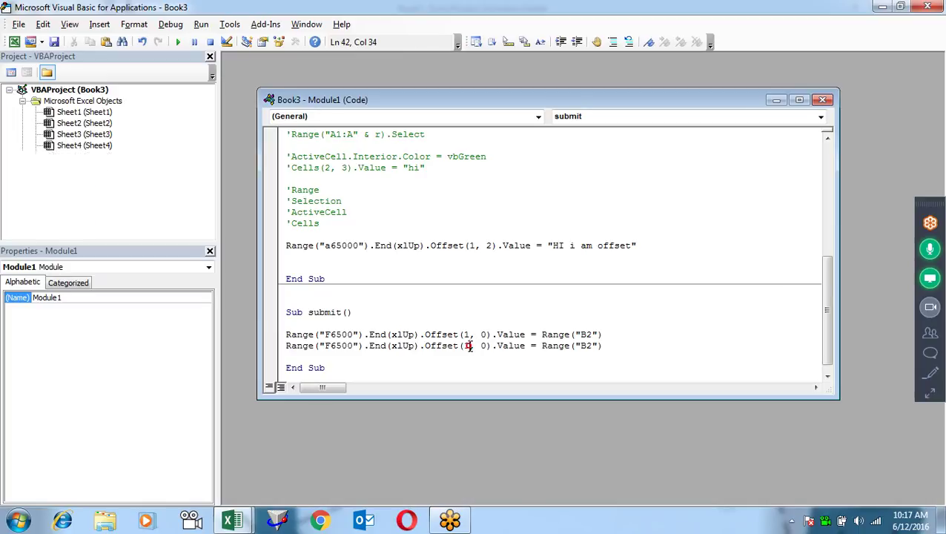
key(alt+F11)
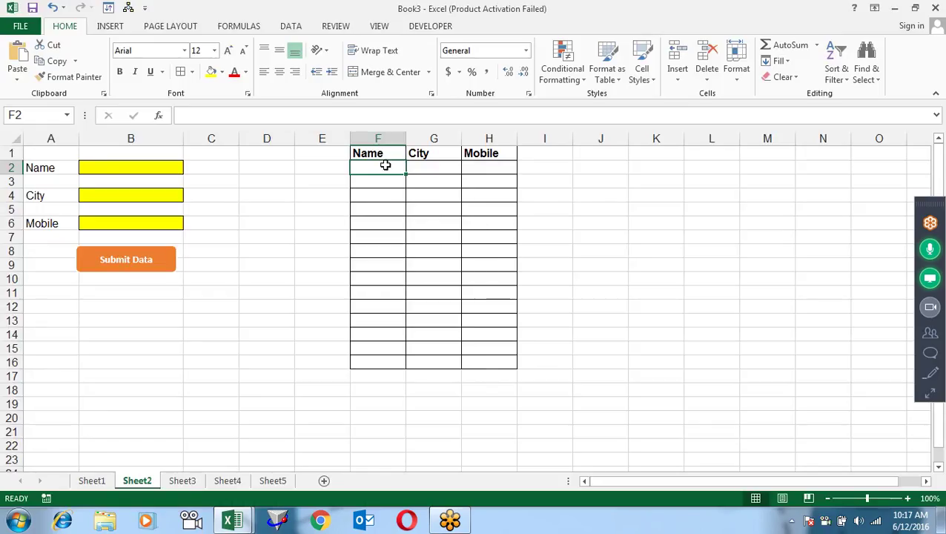
key(Down)
key(Down)
key(Down)
key(Up)
key(Up)
key(Up)
key(Down)
key(Down)
key(Up)
key(Right)
key(Left)
Step: Change the copied line to Offset(0, 1) and Range("B4") for the City column
key(alt+F11)
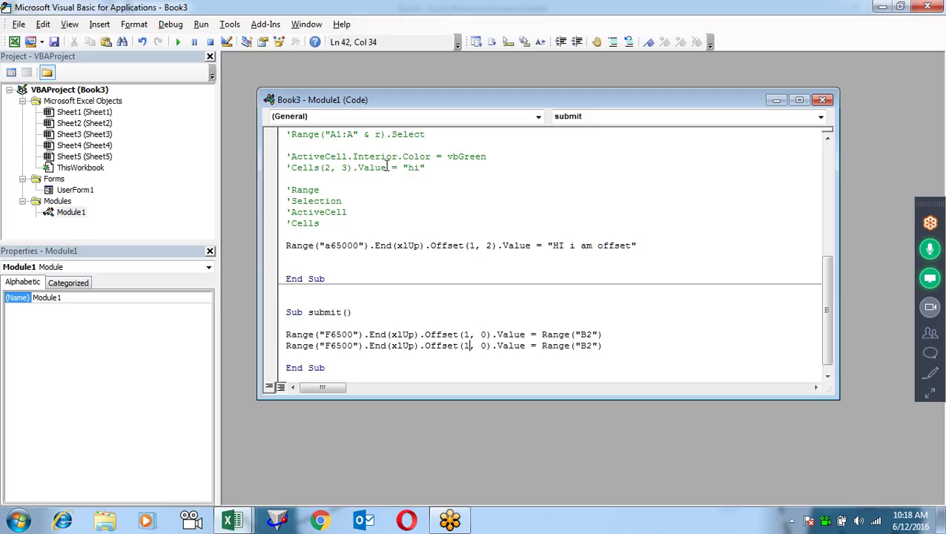
key(BackSpace)
text(0)
key(Right)
key(Right)
key(Right)
key(BackSpace)
text(1)
key(Right)
key(Right)
key(Right)
key(Right)
key(Right)
key(Right)
key(BackSpace)
text(4)
key(Down)
key(Up)
key(Right)
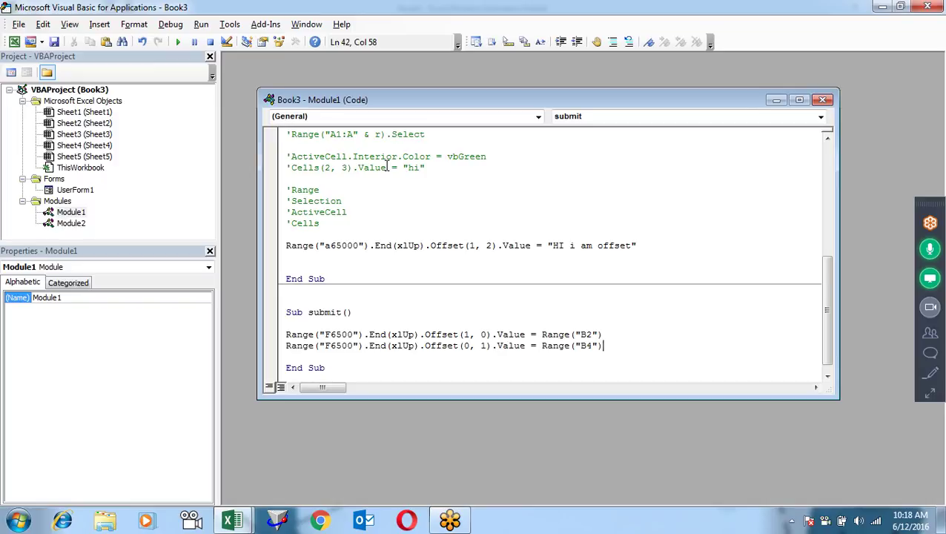
Step: Duplicate the City line and change the copy to Offset(0, 2) with Range("B6")
key(shift+Home)
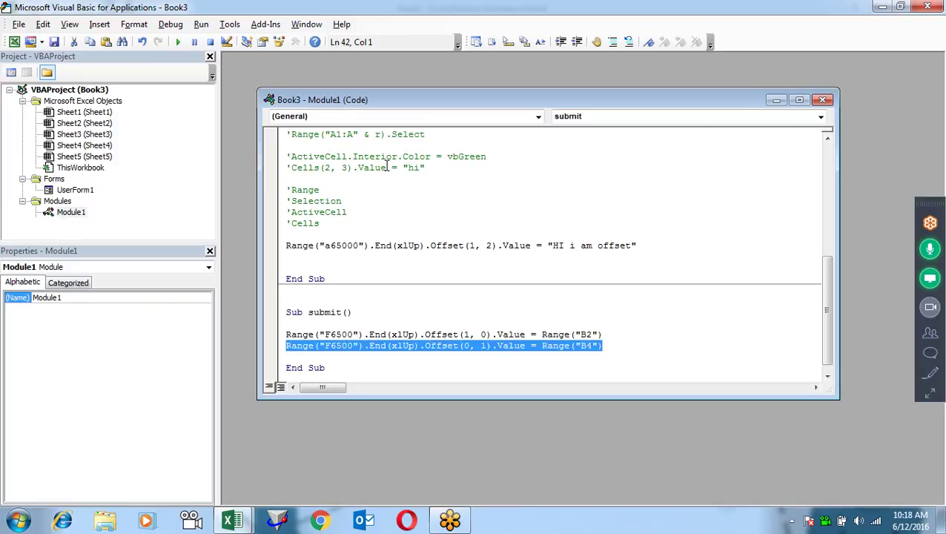
key(ctrl+c)
key(Down)
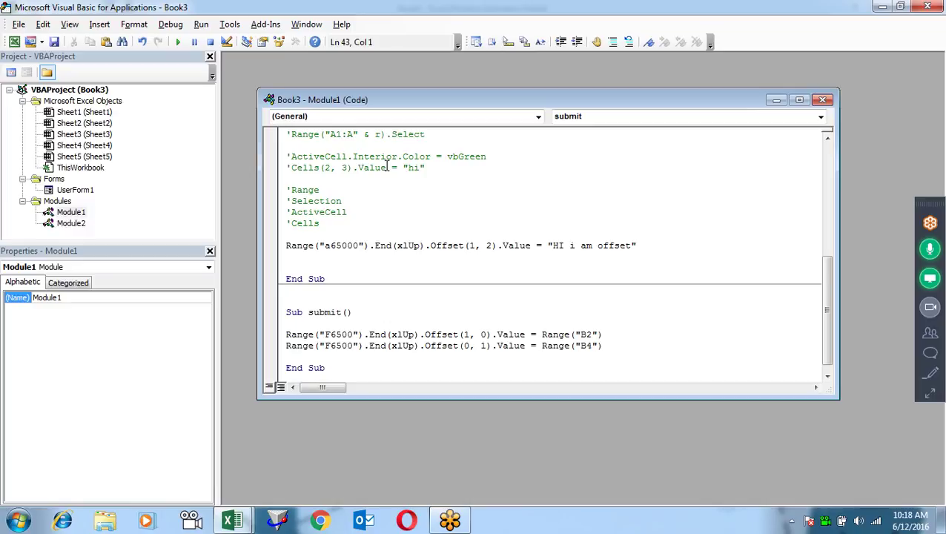
key(ctrl+v)
click(387, 166)
key(Left)
key(Left)
key(Left)
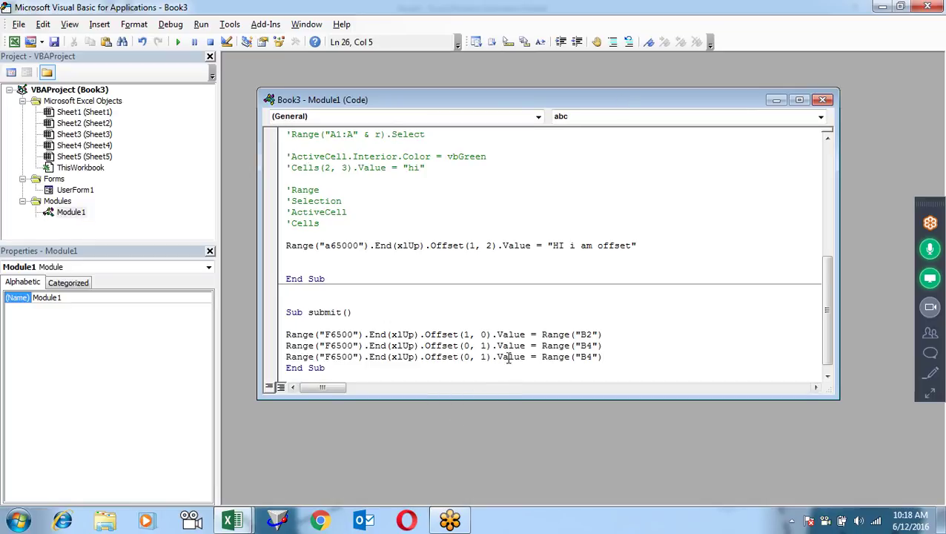
click(484, 356)
key(BackSpace)
text(2)
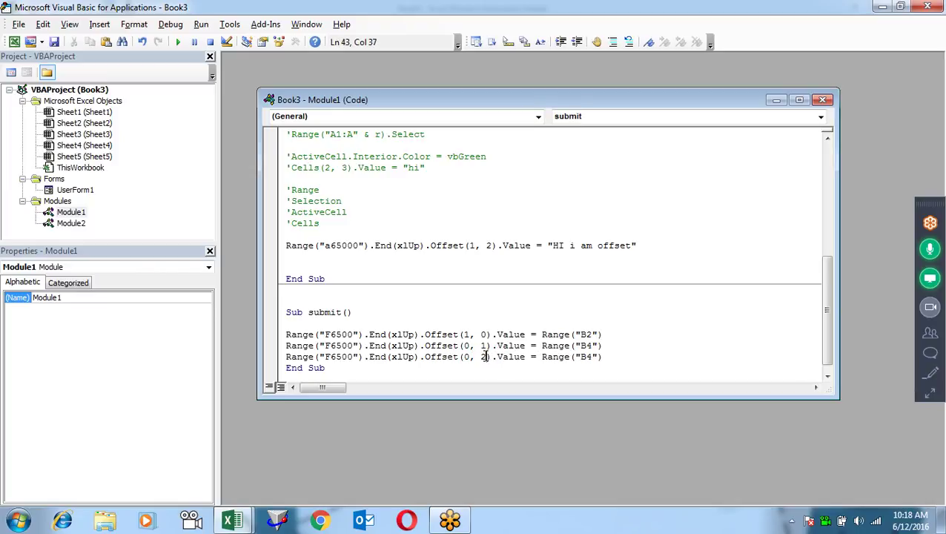
key(Right)
key(Right)
key(Right)
key(Right)
key(Right)
key(Right)
key(Right)
key(Right)
text(6)
key(Down)
Step: Fill the form with a sample name in B2, faridabad in B4 and a mobile number in B6
key(alt+F11)
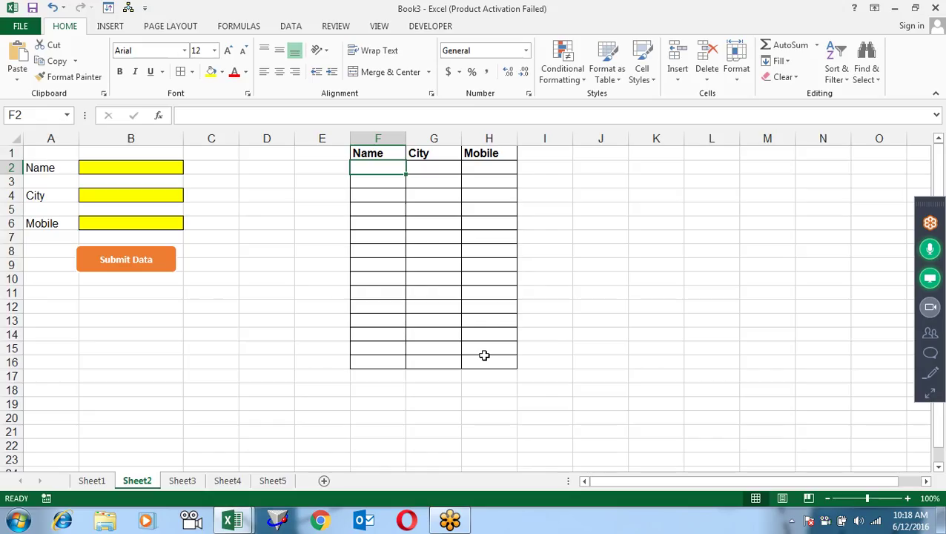
click(169, 170)
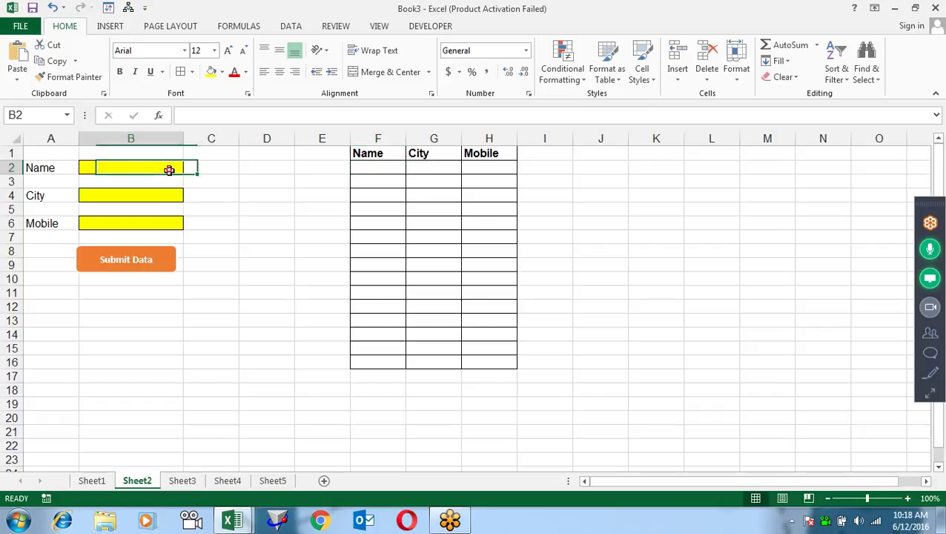
text(sandeep)
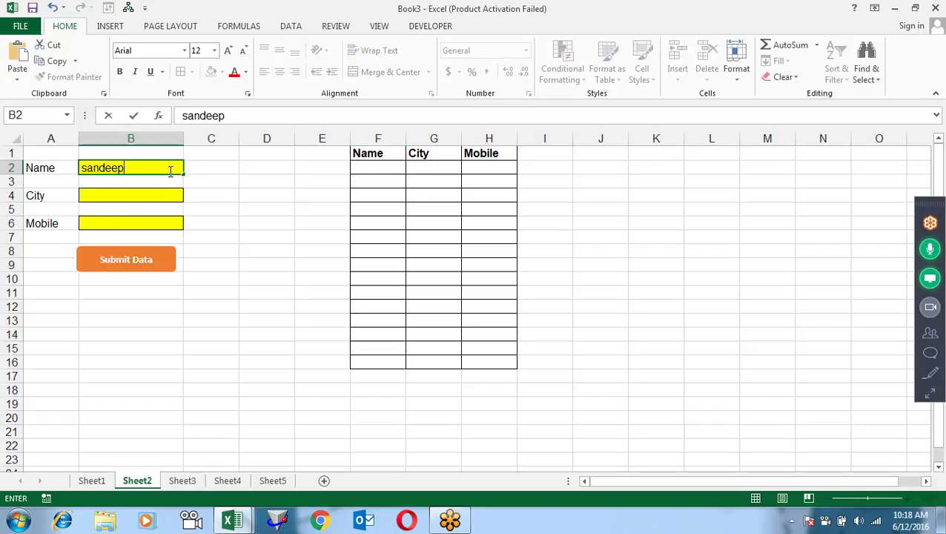
key(Return)
text(faridabad)
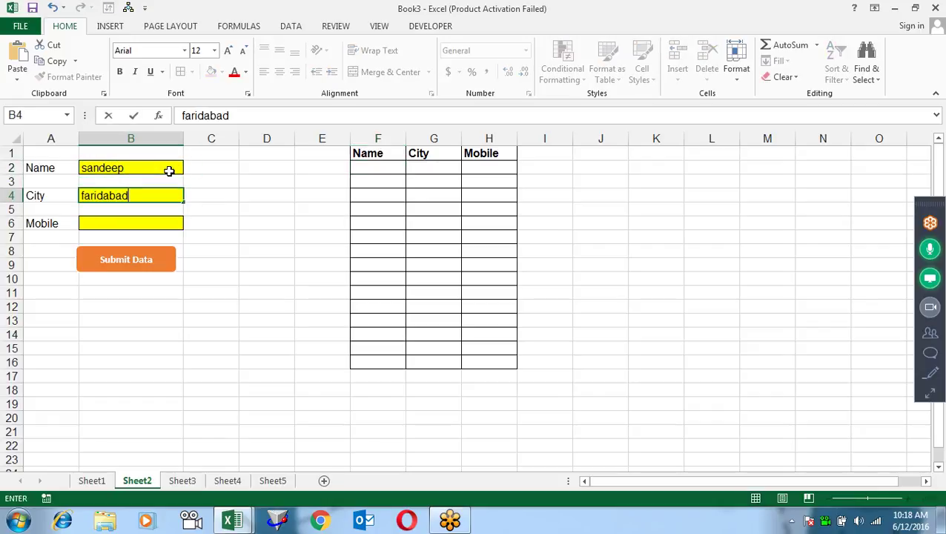
key(Return)
key(Return)
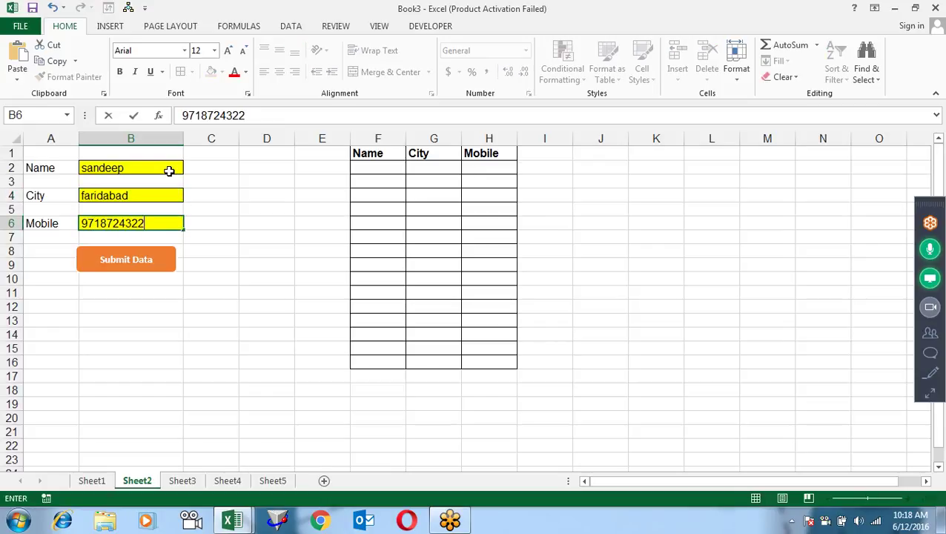
click(196, 278)
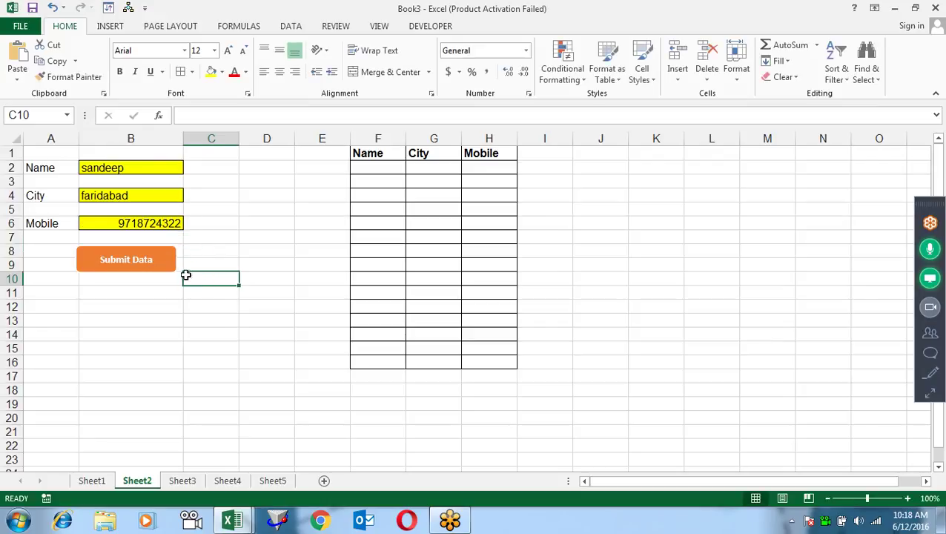
Step: Submit the form and autofit column H to show the full mobile number
click(130, 267)
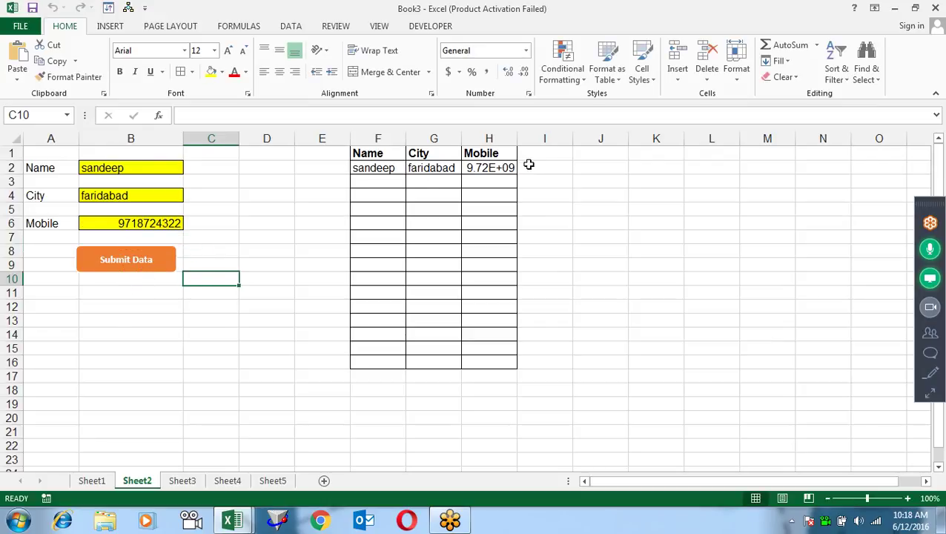
double_click(517, 136)
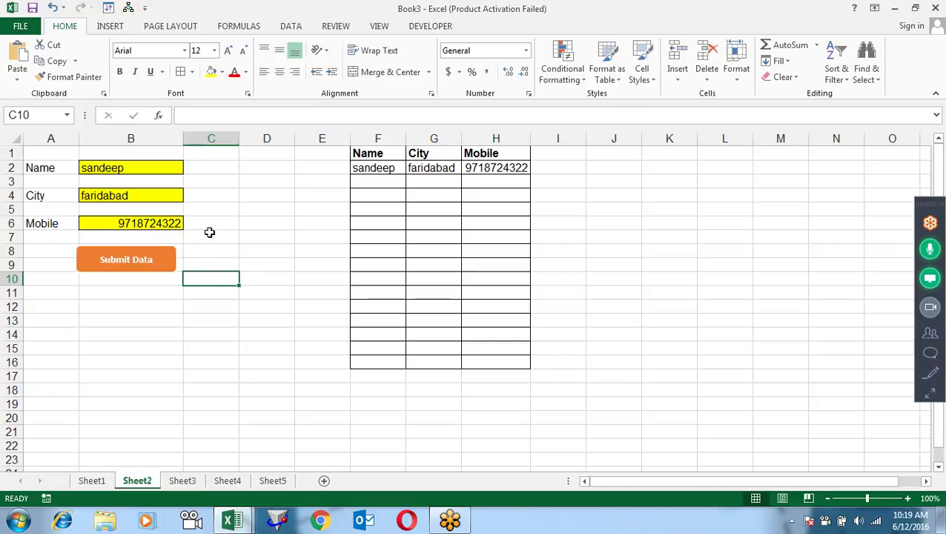
key(alt+Tab)
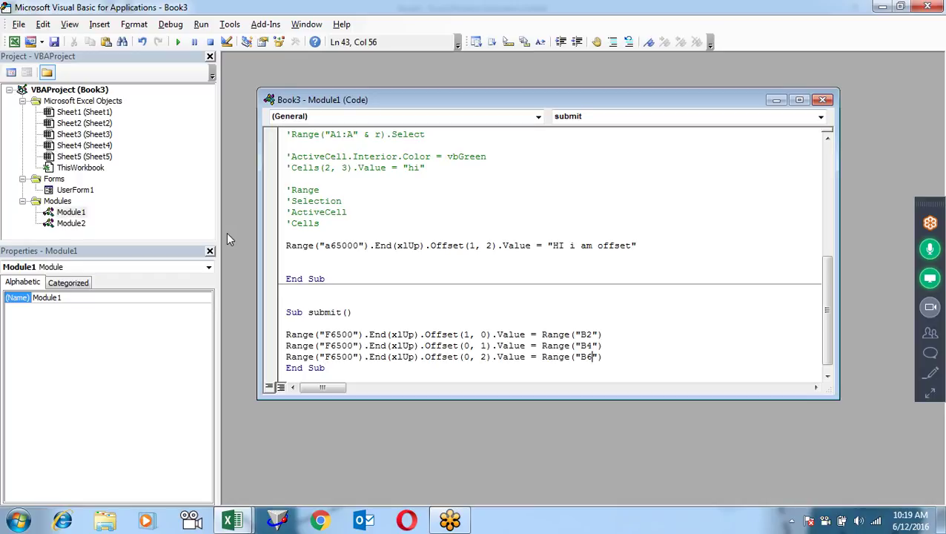
Step: Insert Range("b2:b6").Value = "" before End Sub so the inputs get cleared
click(609, 357)
key(Return)
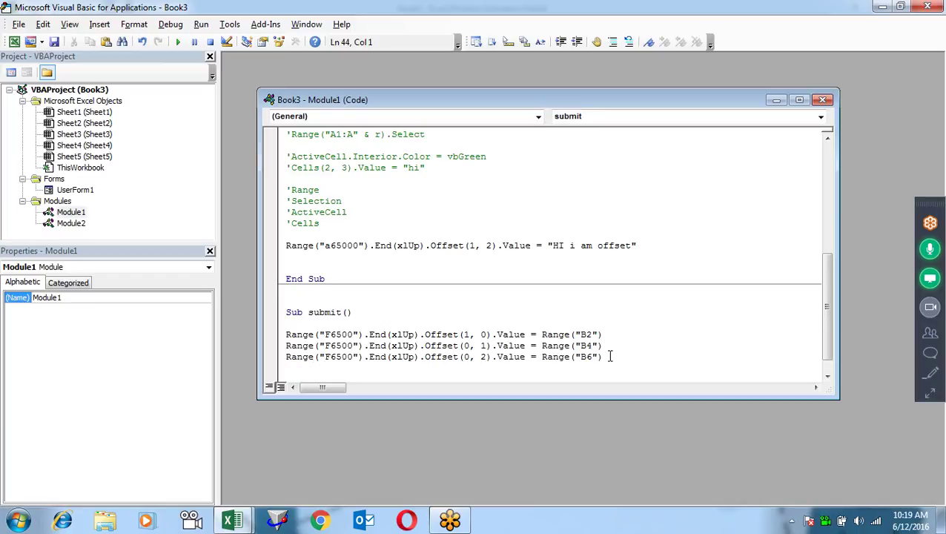
key(Return)
key(Return)
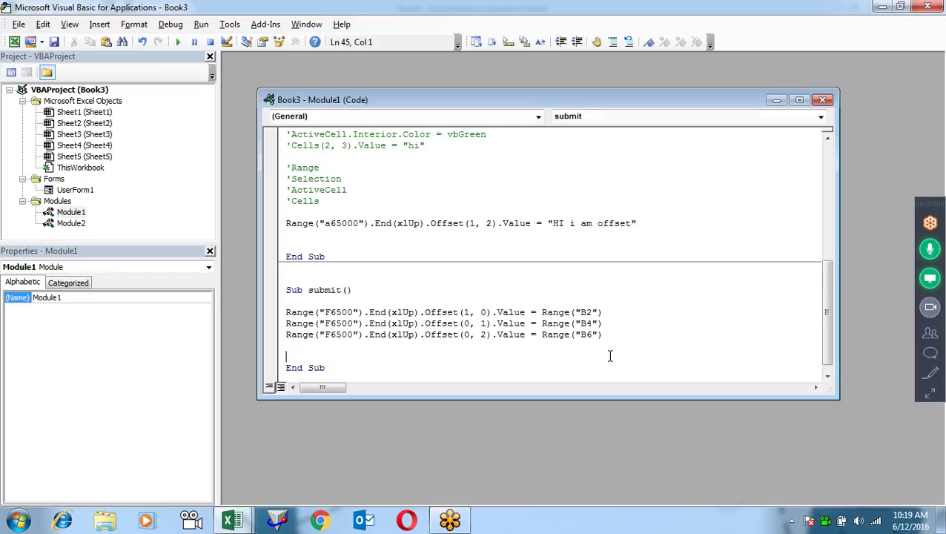
key(Up)
text(Range)
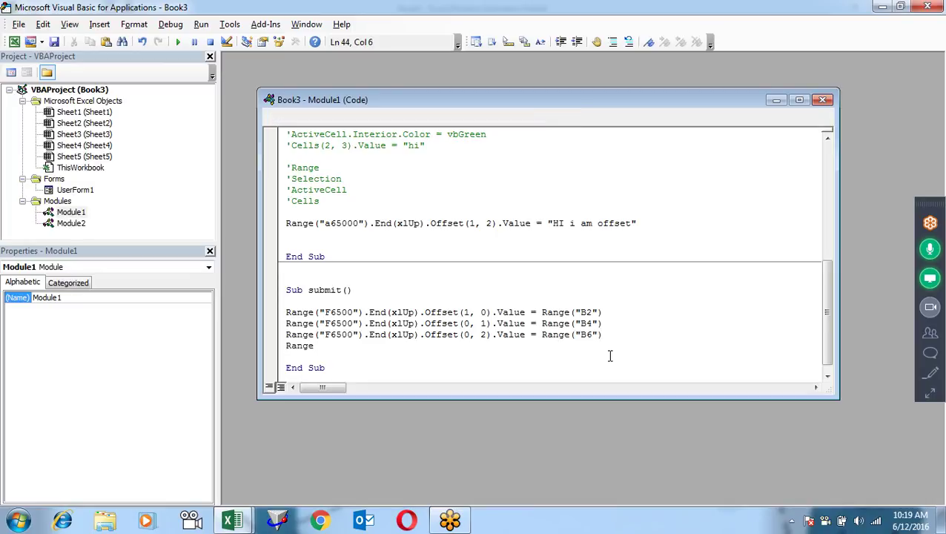
text(()
key(alt+i)
text(m)
text(")
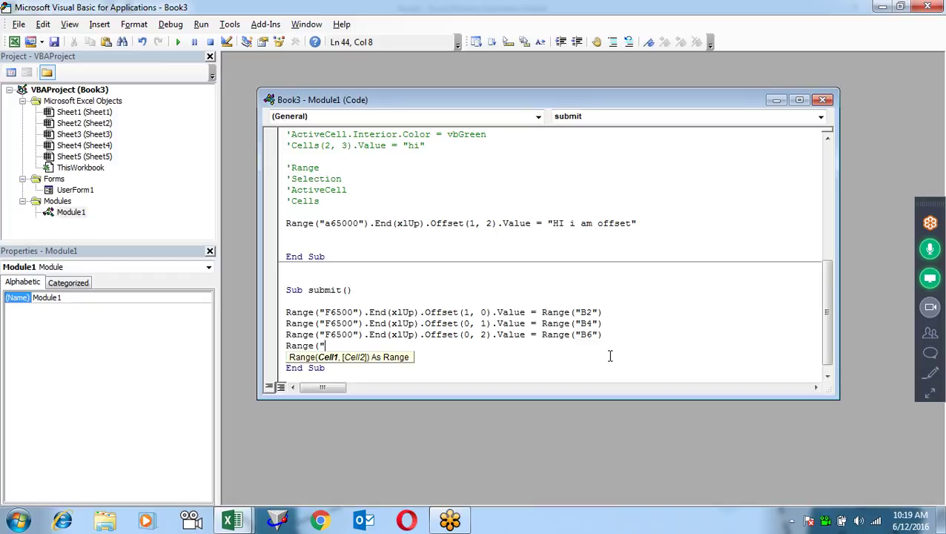
text(b2)
text(:b)
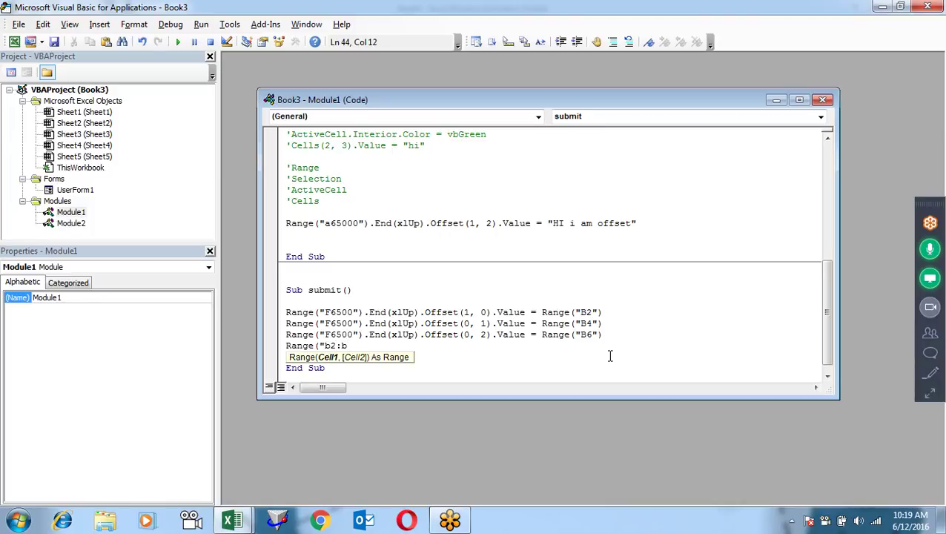
text(6)
text())
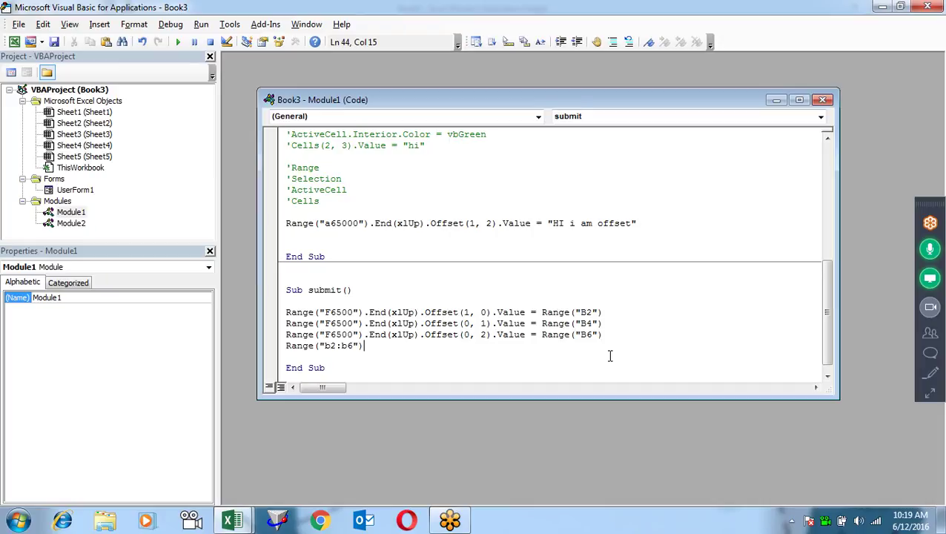
text(="")
key(Down)
key(Up)
text(.)
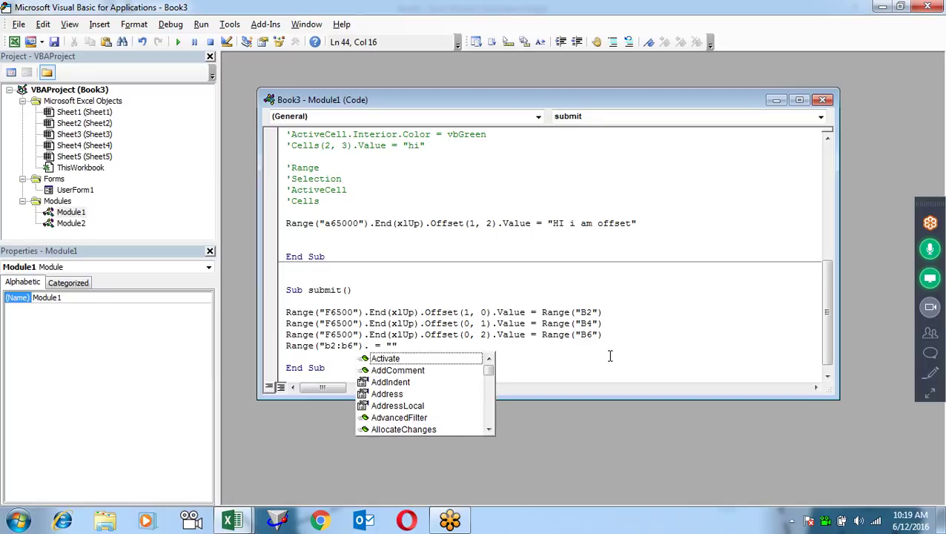
text(va)
key(Down)
key(Tab)
key(Down)
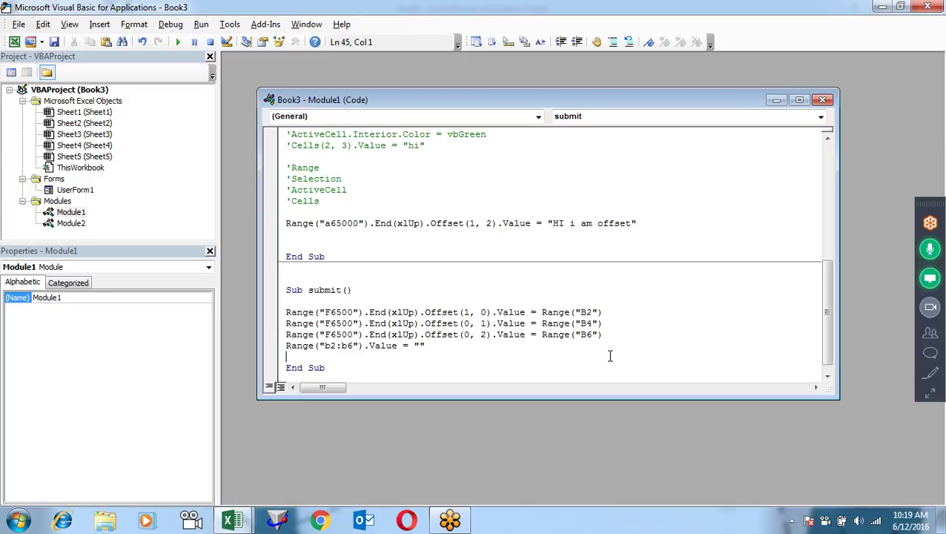
key(alt+Tab)
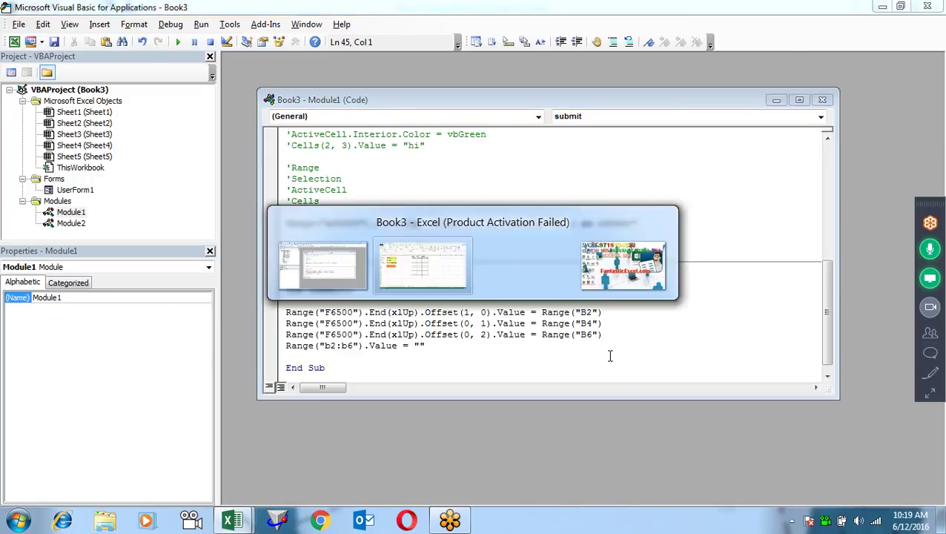
Step: Run Submit Data again to append row 3 and clear B2:B6, then return to the VBA editor
click(146, 260)
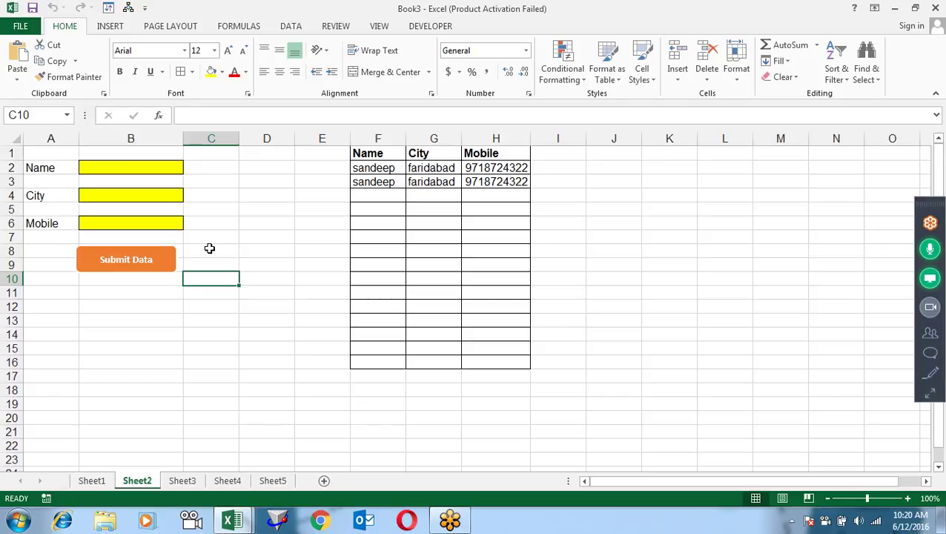
key(alt+F11)
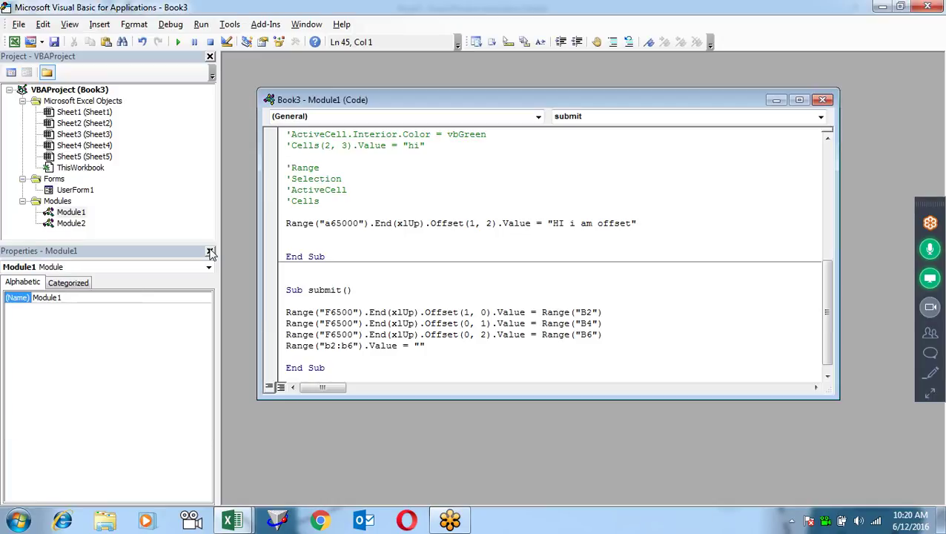
Step: Insert an If line under Sub submit() testing Range("b2") <> "" followed by And
key(Up)
key(Return)
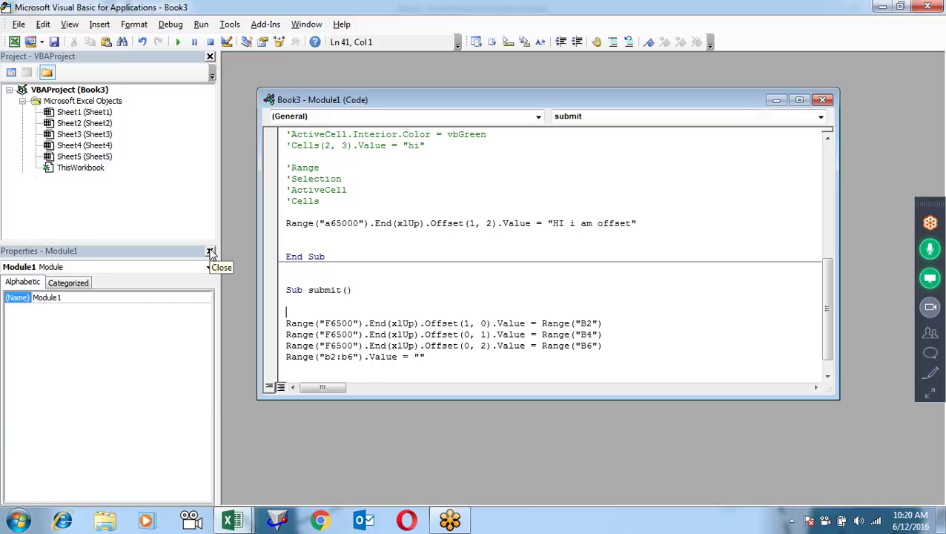
key(Return)
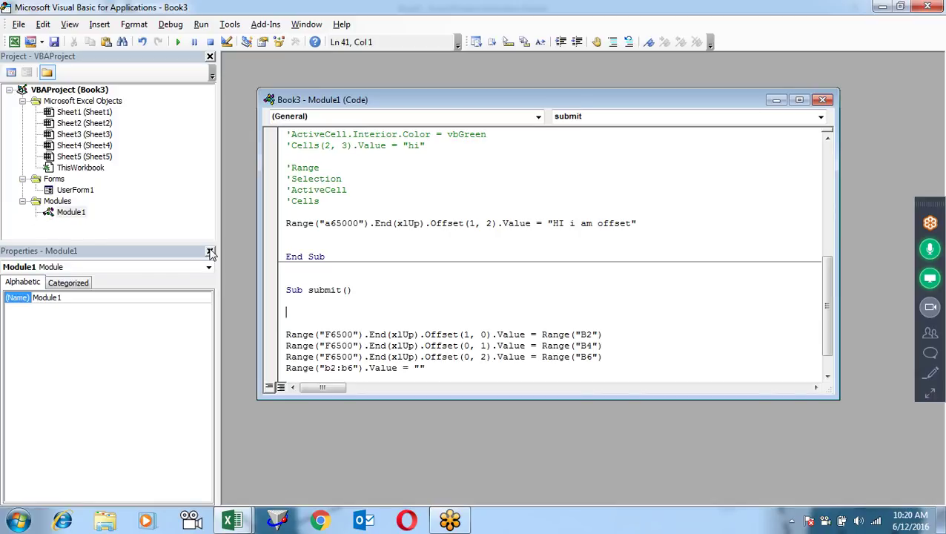
text(if Range)
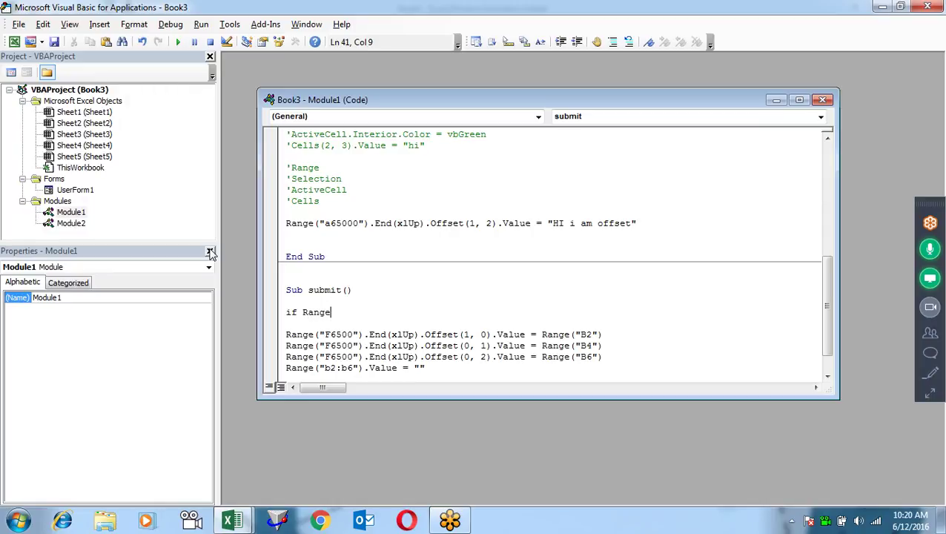
text(("b2")
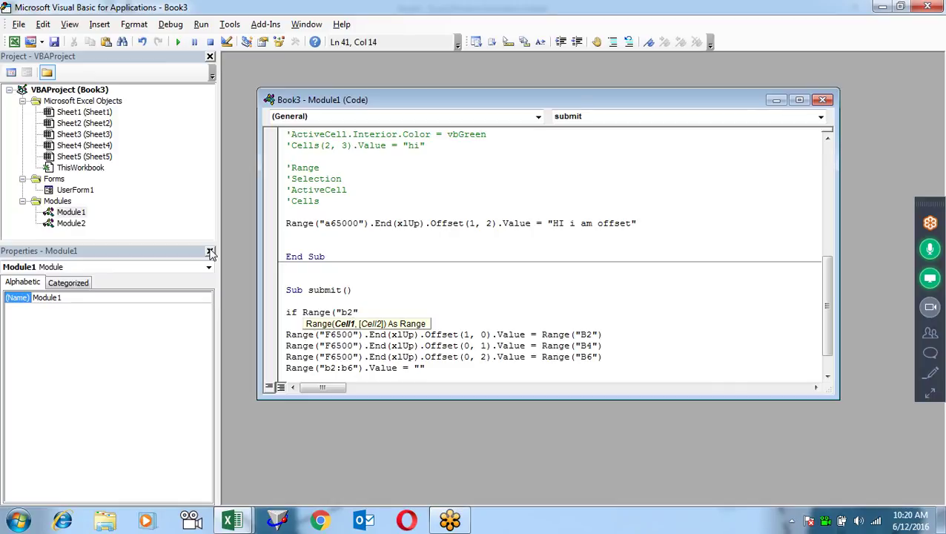
text()<>)
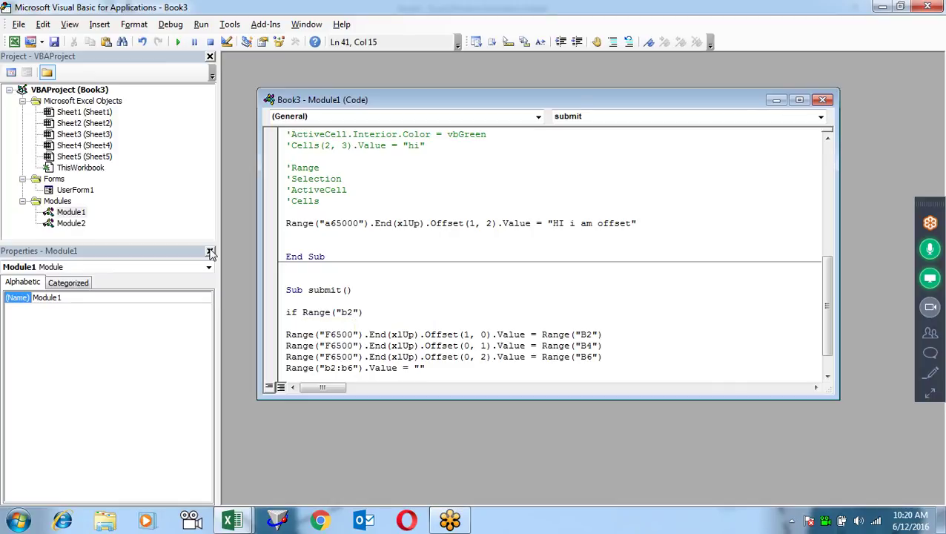
text("")
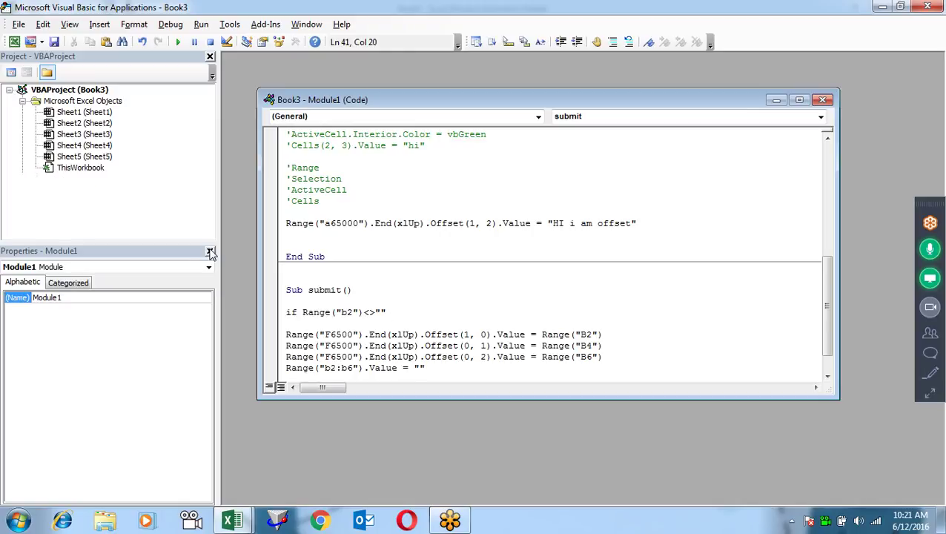
text(nd)
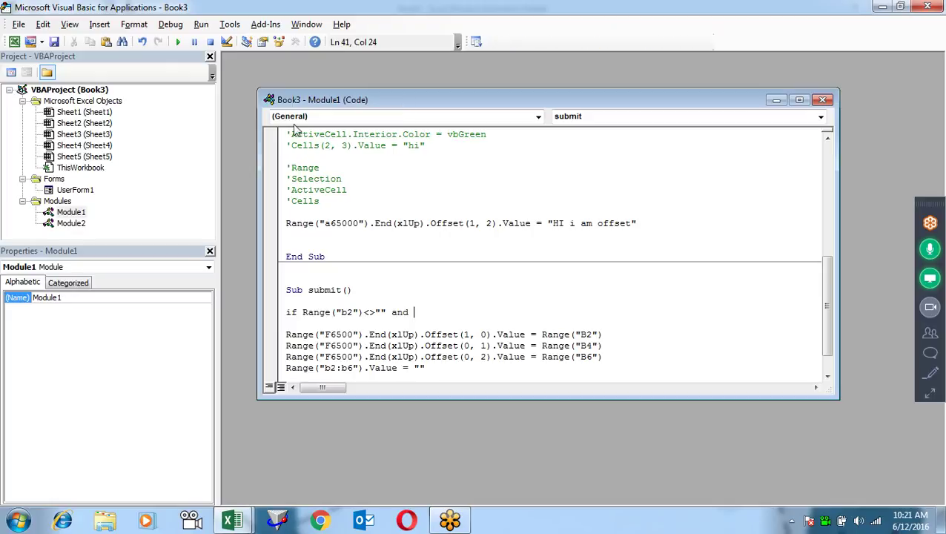
Step: Add the Range("b4") <> "" and Range("b6") <> "" conditions and end with Then
drag(387, 312, 302, 314)
key(ctrl+c)
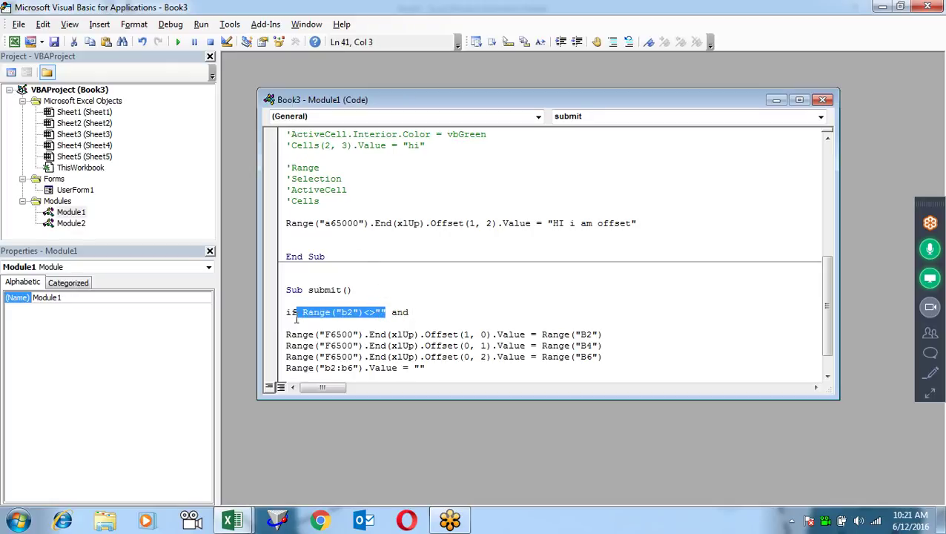
click(452, 312)
key(ctrl+v)
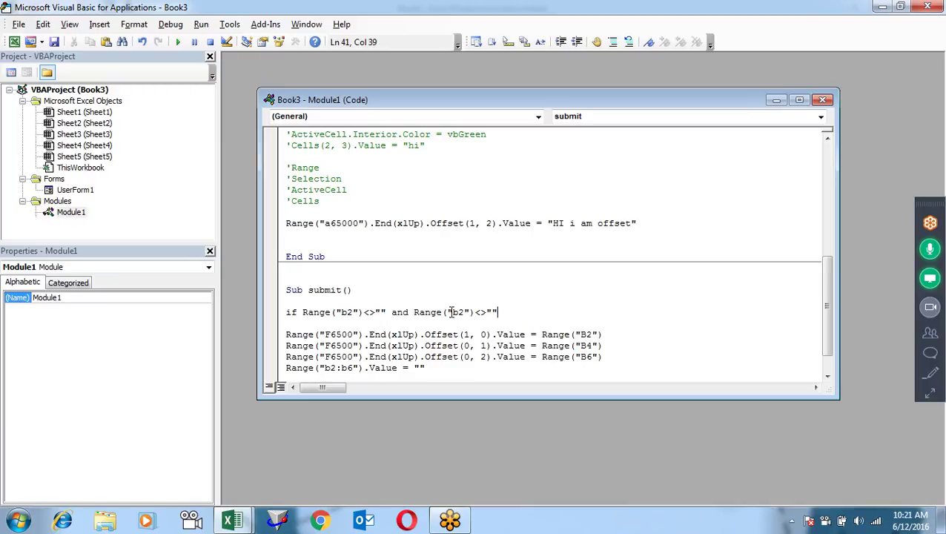
click(466, 312)
key(BackSpace)
text(4)
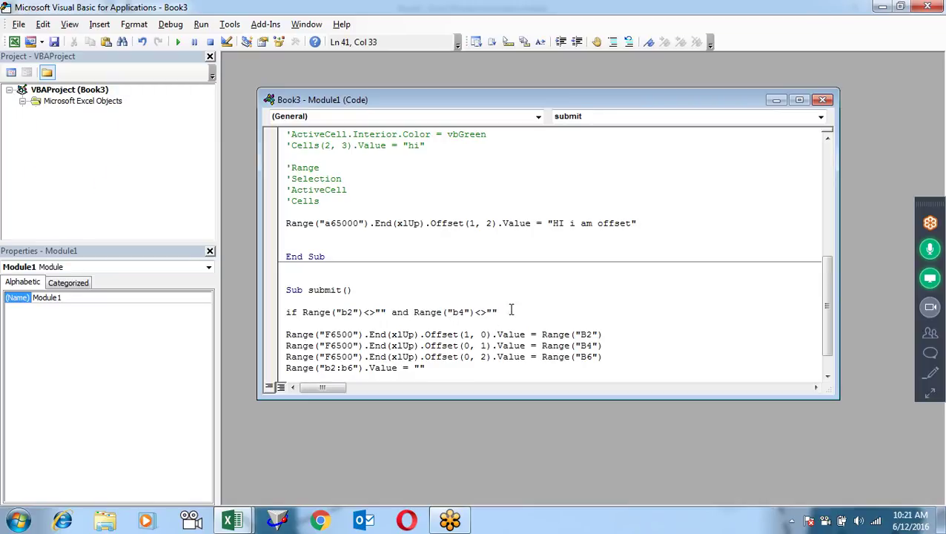
click(513, 311)
text(and Range("b2")<>"")
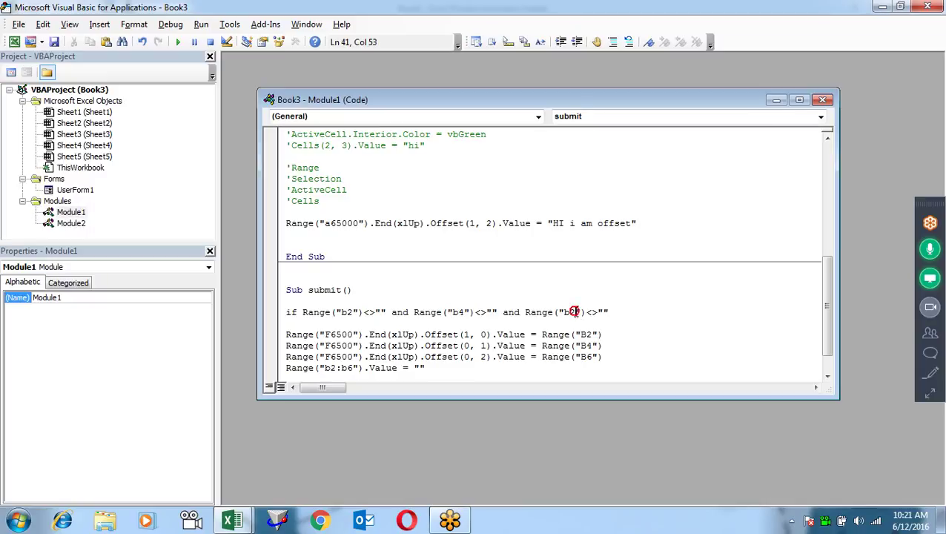
key(BackSpace)
text(6")<>"")
text( then)
key(Down)
key(Down)
Step: Add an Else branch showing the message 'fields cannot be left blank', closed with End If
key(Down)
key(Down)
key(Down)
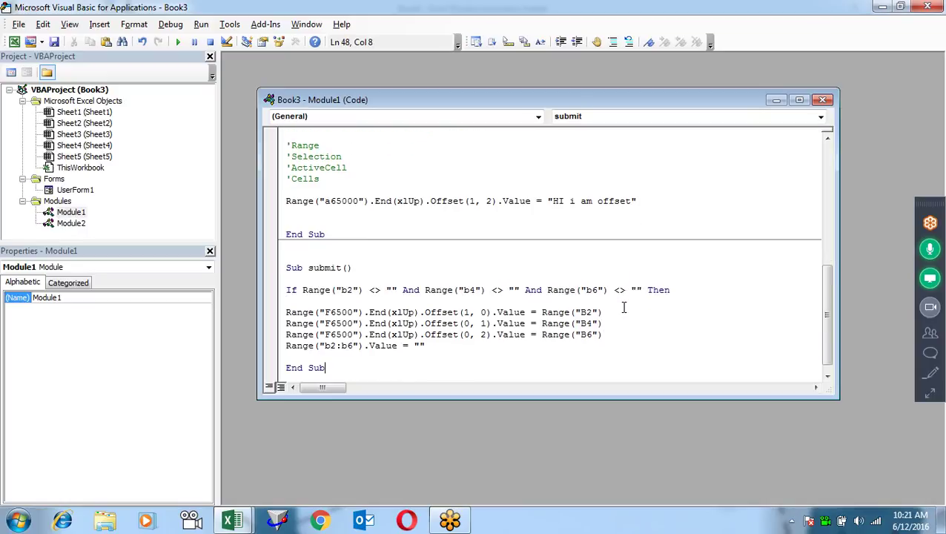
key(Down)
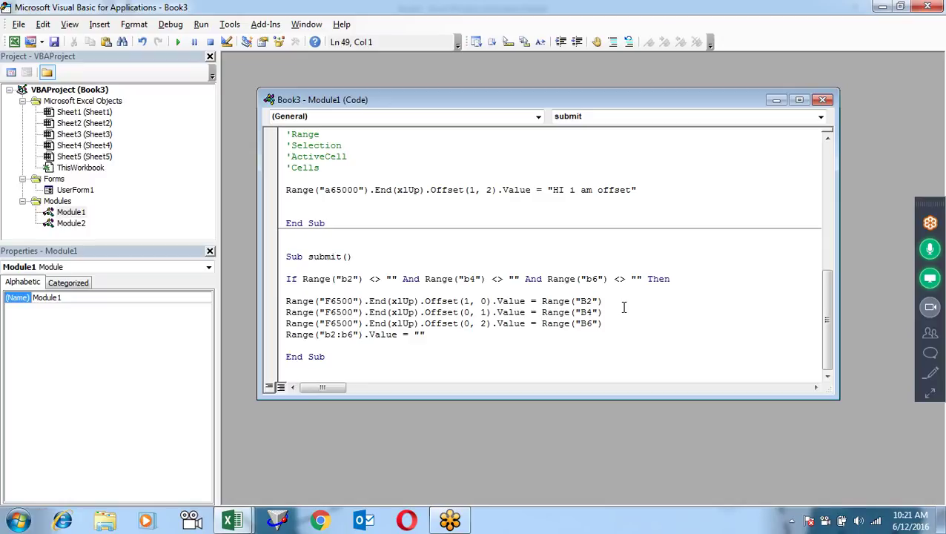
key(Up)
key(Up)
text(lse)
key(Return)
key(Return)
key(Return)
text(end if)
key(Up)
key(Up)
key(Tab)
text(msgbo)
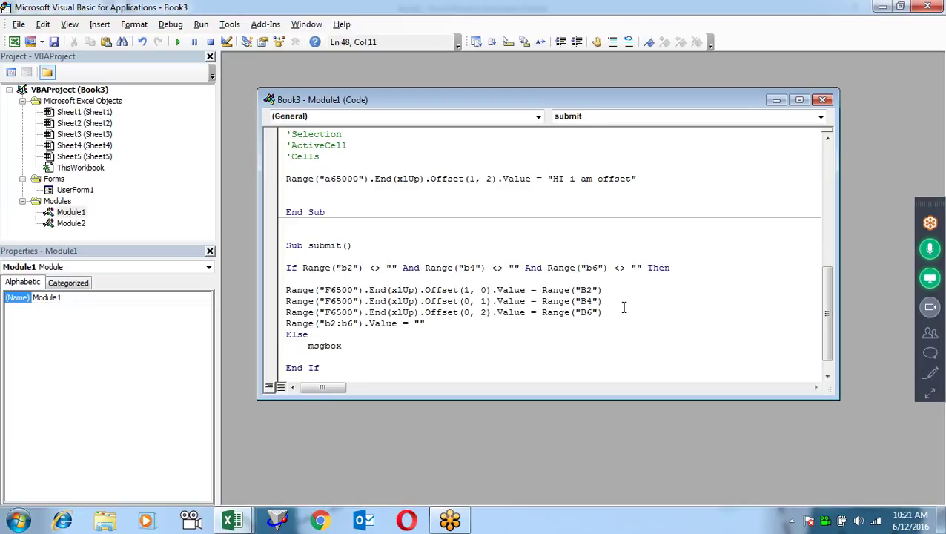
text(()
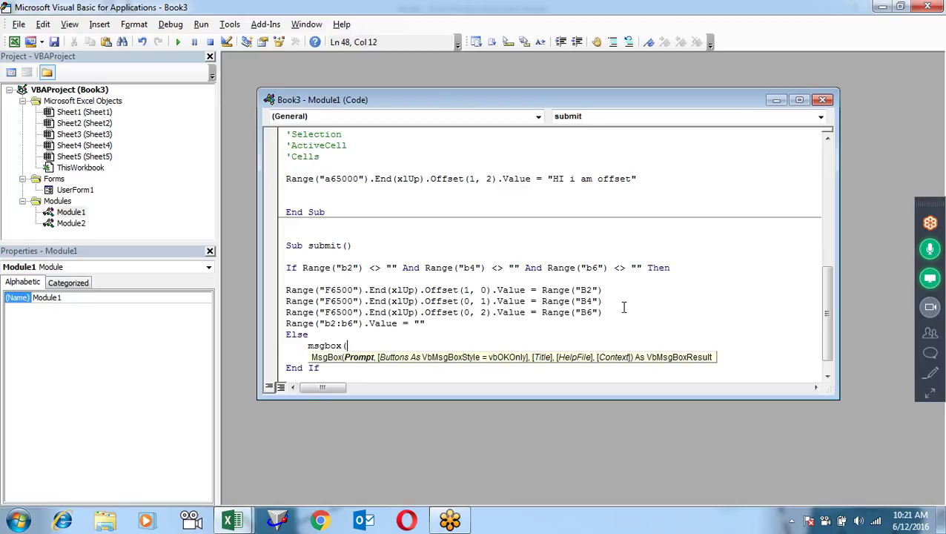
text(fi)
text(elds cannot)
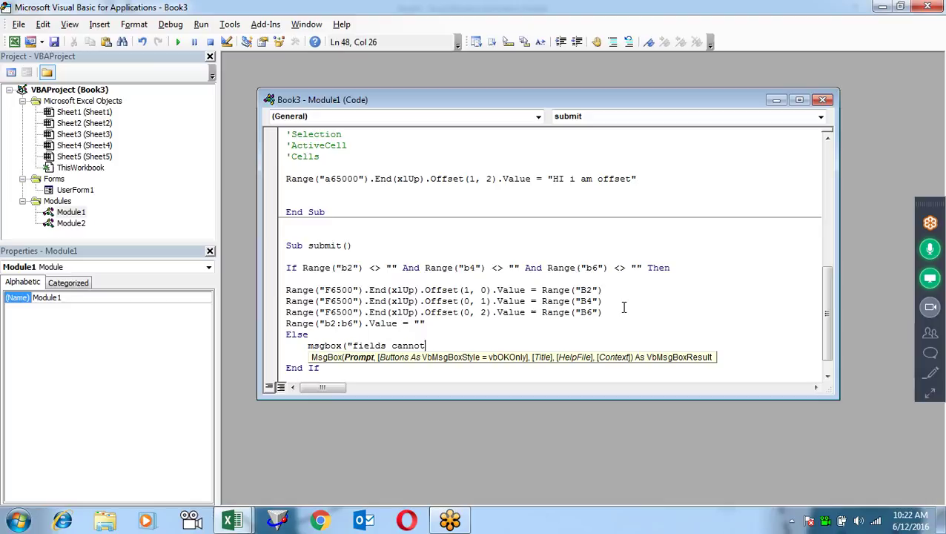
text(be left blank)
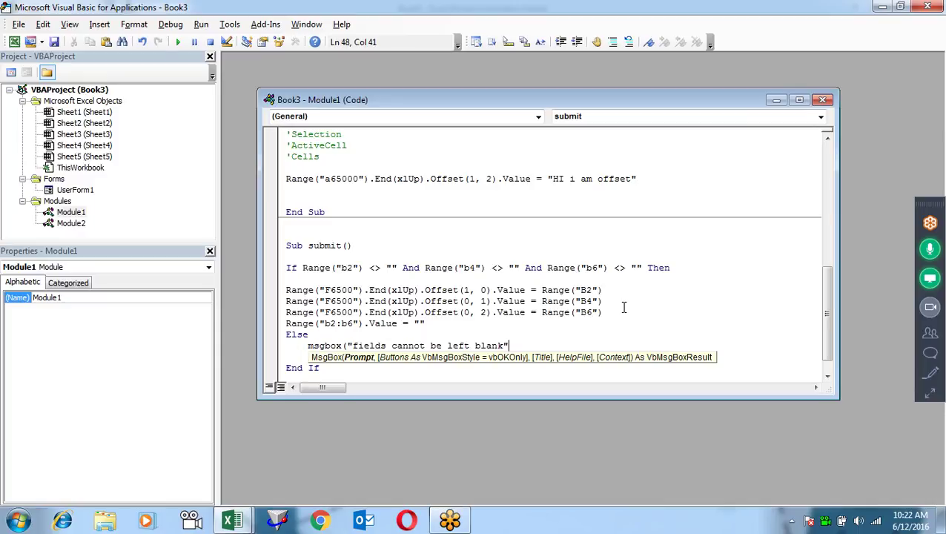
text())
key(Down)
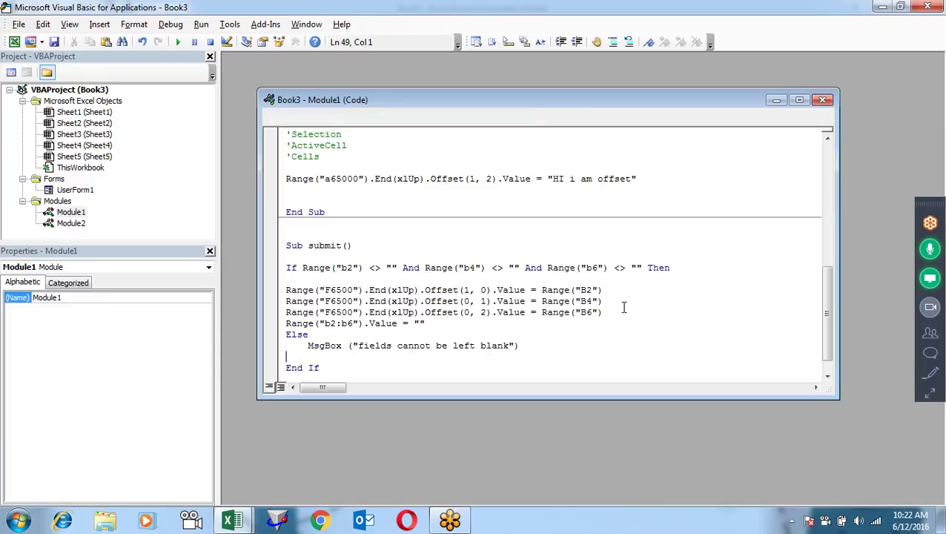
Step: Add a 'Data Submited' message box right after the input-clearing line
key(Up)
key(Up)
key(Up)
key(End)
key(Return)
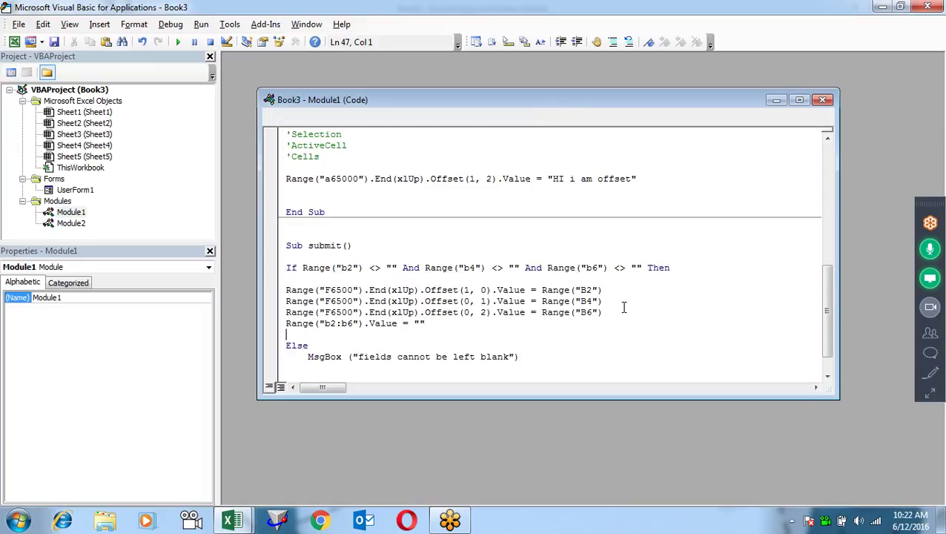
text(msgbox)
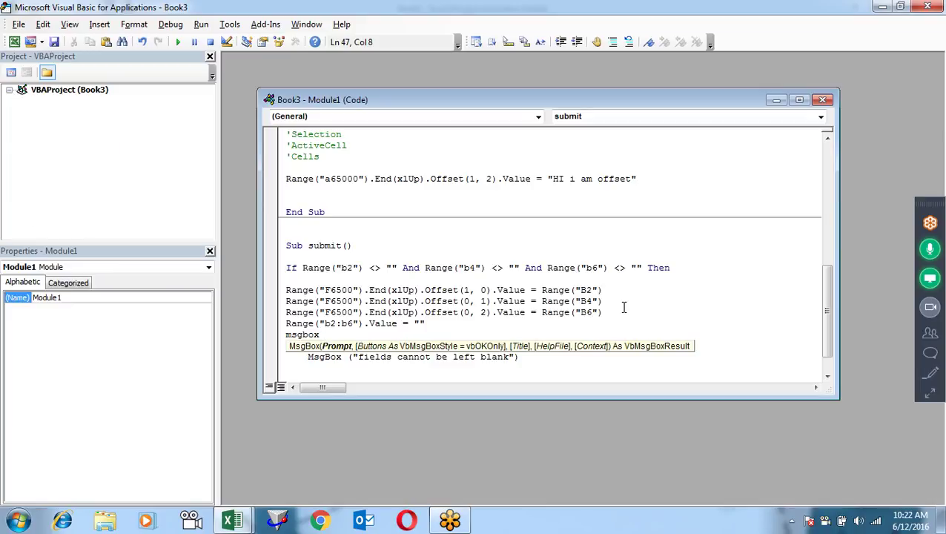
text( "Data)
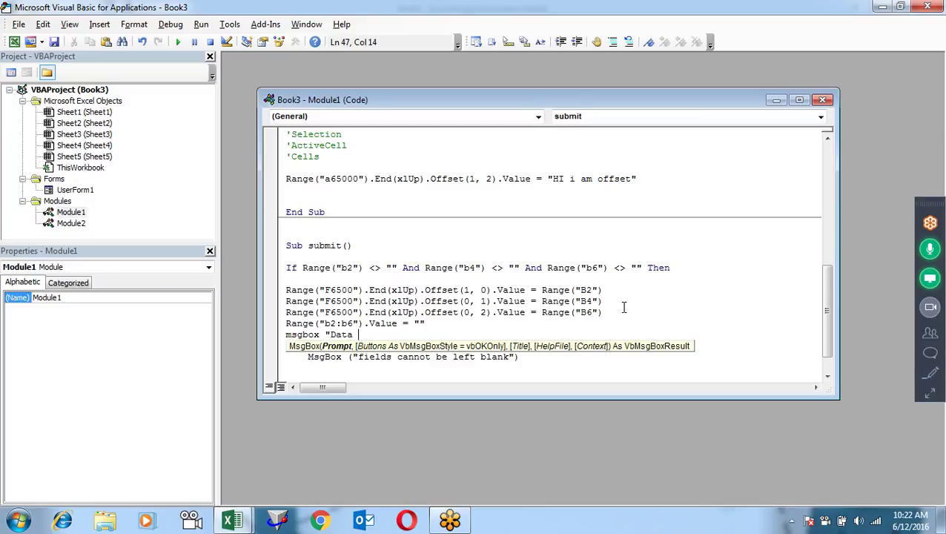
text(ubmite)
text(")
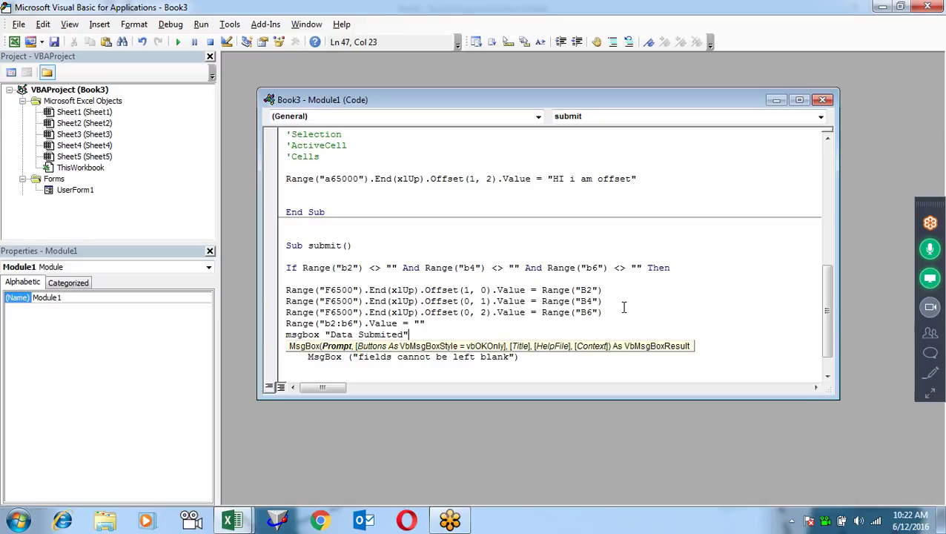
key(Down)
Step: Tidy the Else and End If lines in the macro, then return to the Excel workbook
text(Else)
key(Down)
key(Down)
key(Down)
text(End If)
key(Down)
key(Down)
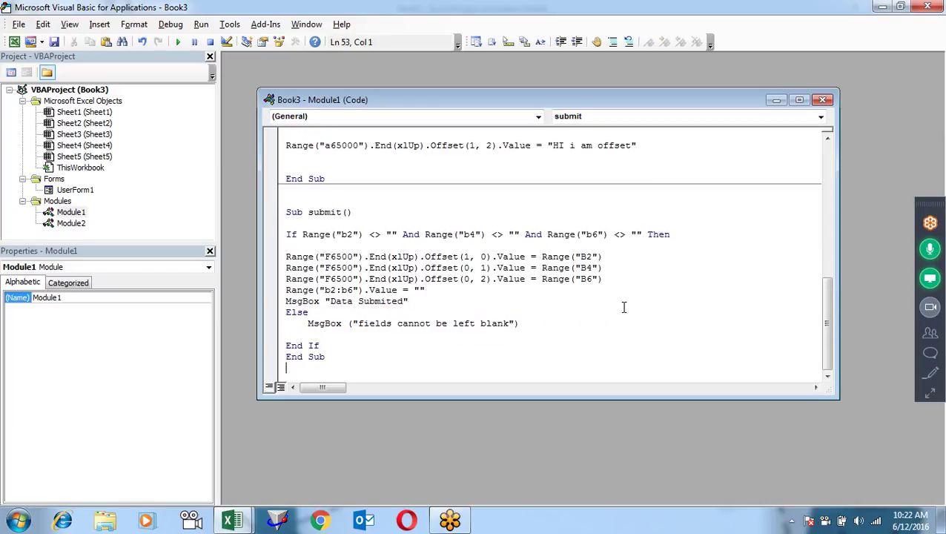
key(alt+i)
key(m)
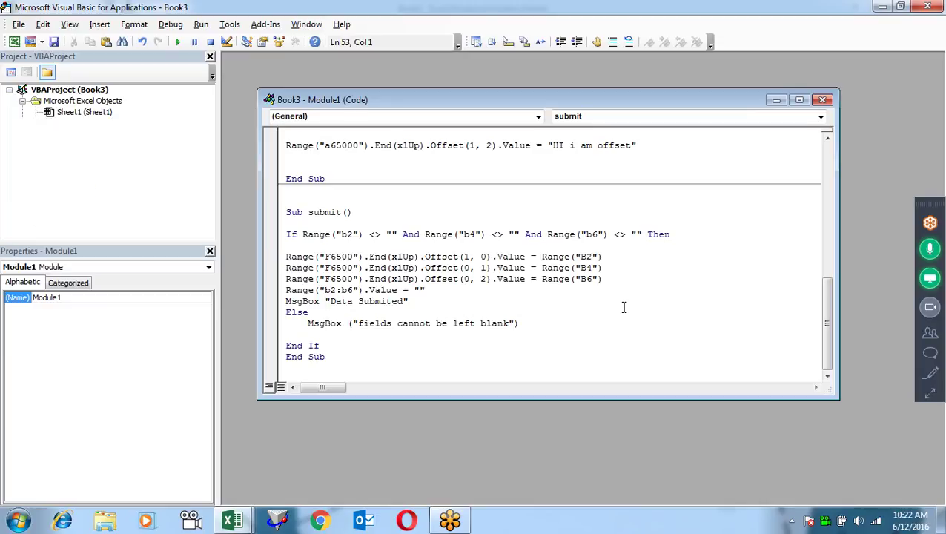
key(BackSpace)
key(Up)
key(Up)
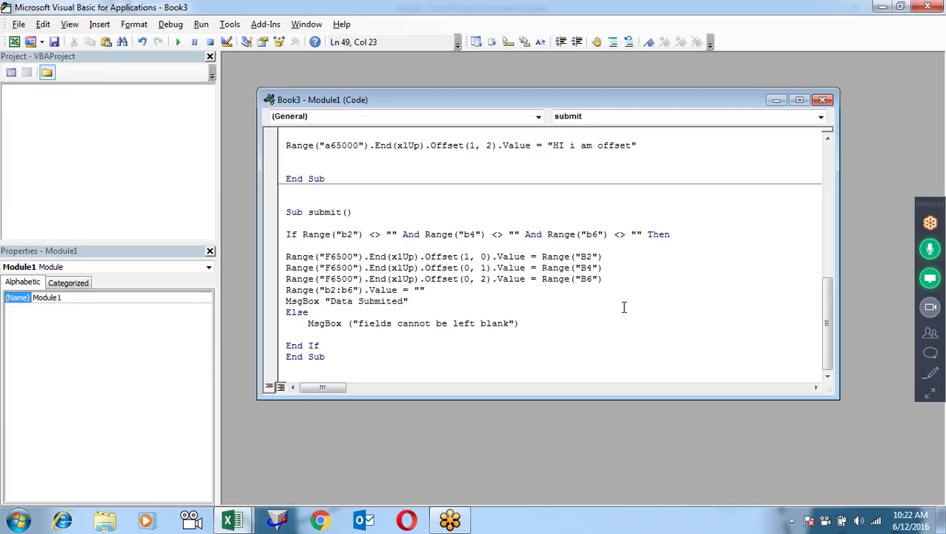
key(alt+F11)
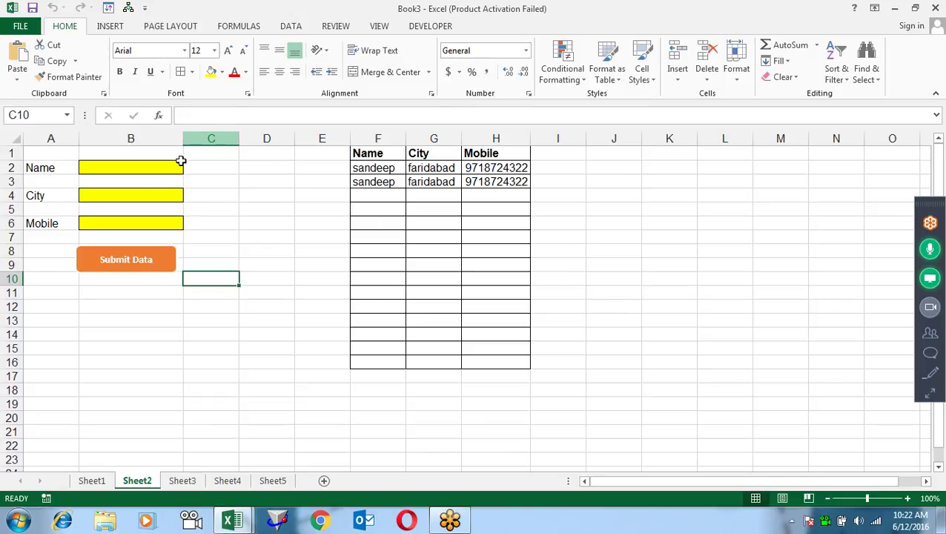
Step: Enter Name 'sdfsdf' and City 'fdsdsa', checking that Submit Data warns about blank fields each time
click(175, 168)
text(sdfsdf)
click(192, 279)
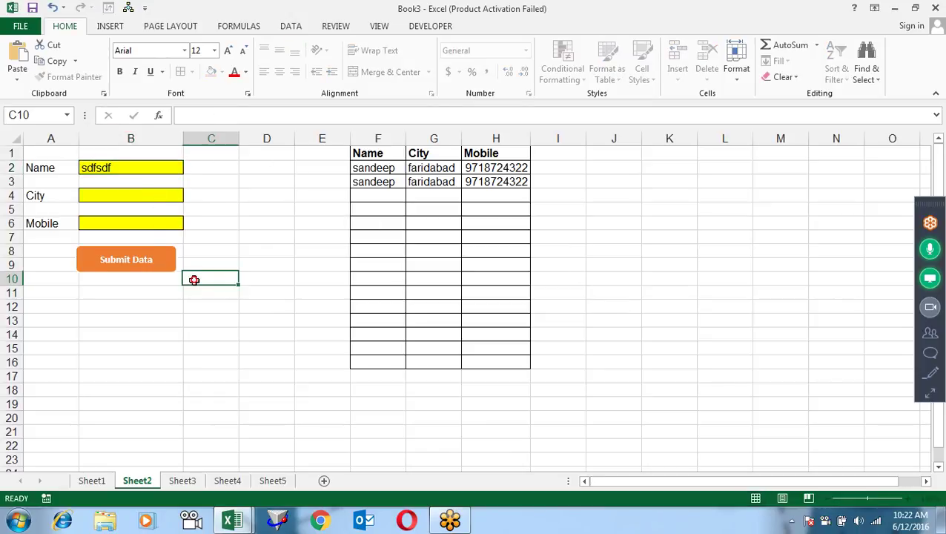
click(141, 263)
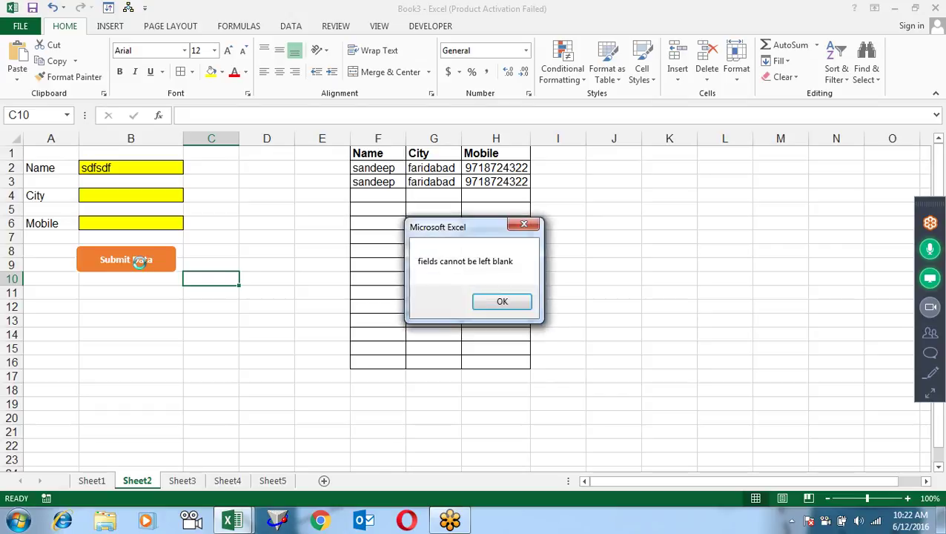
click(493, 301)
click(152, 199)
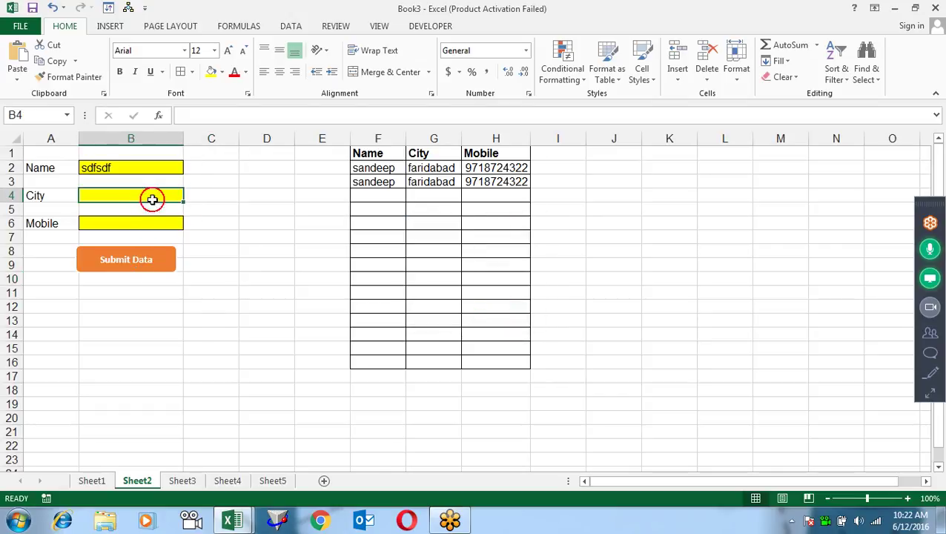
text(fdsdsa)
click(226, 278)
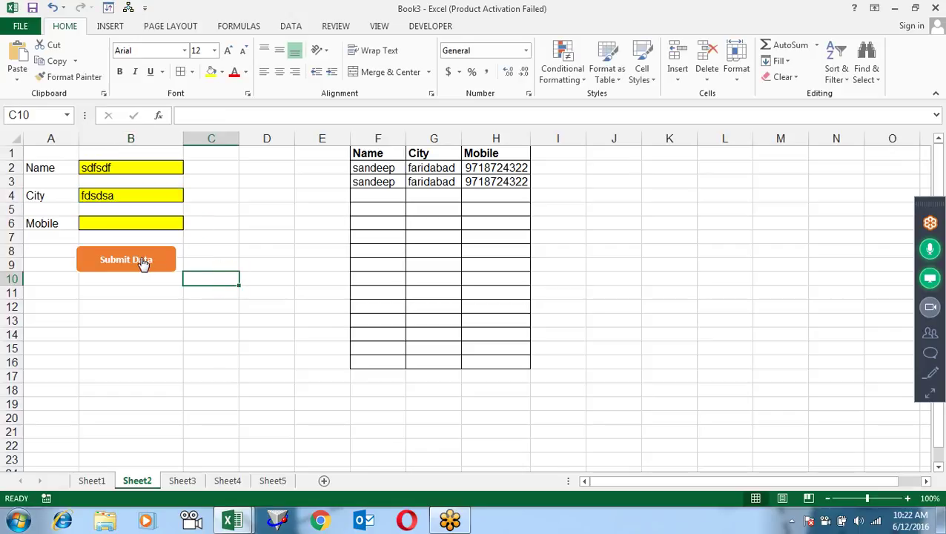
click(141, 260)
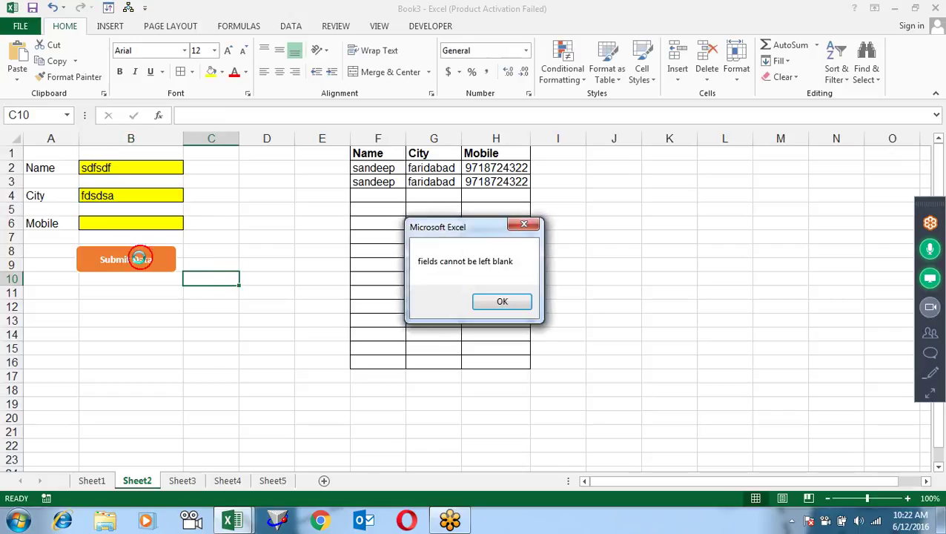
click(509, 301)
Step: Enter Mobile 'dsasd', submit the full entry, and dismiss the 'Data Submited' confirmation
click(158, 223)
text(dsasd)
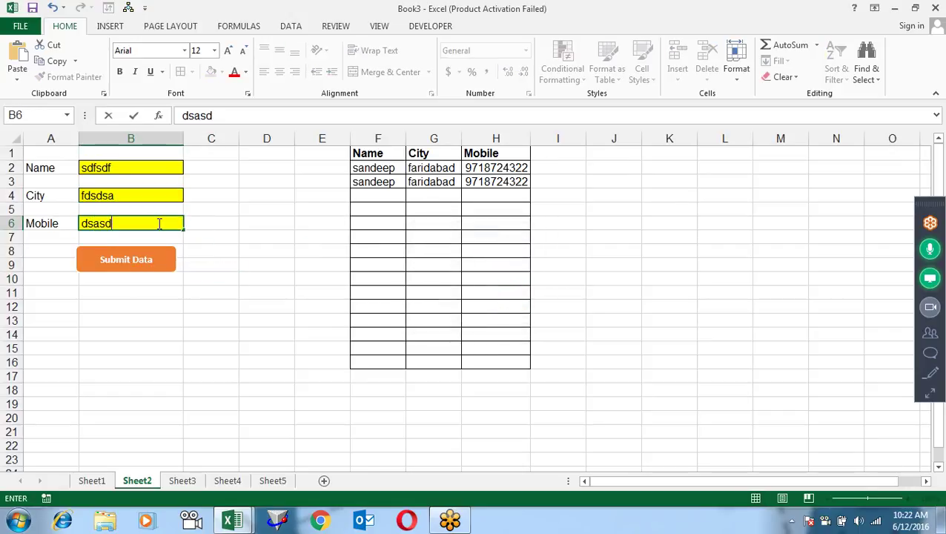
click(214, 291)
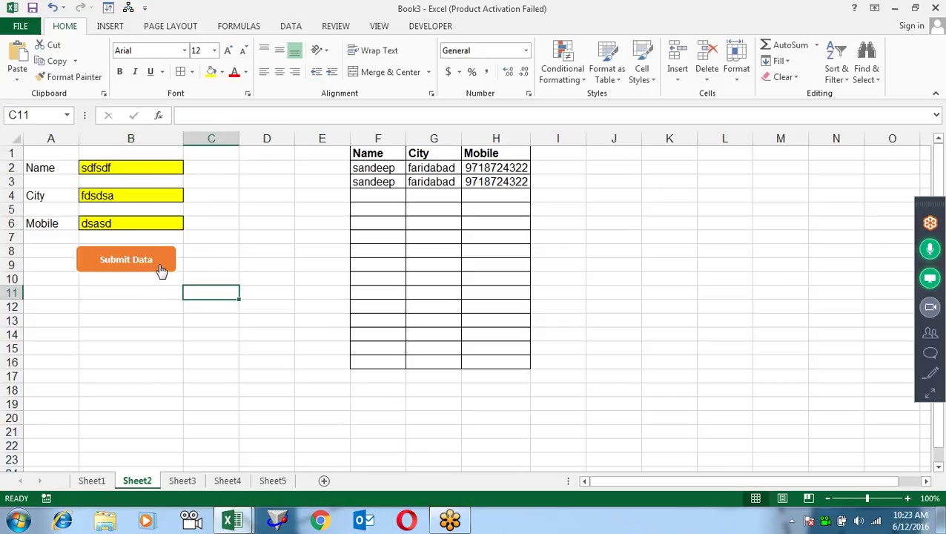
click(159, 266)
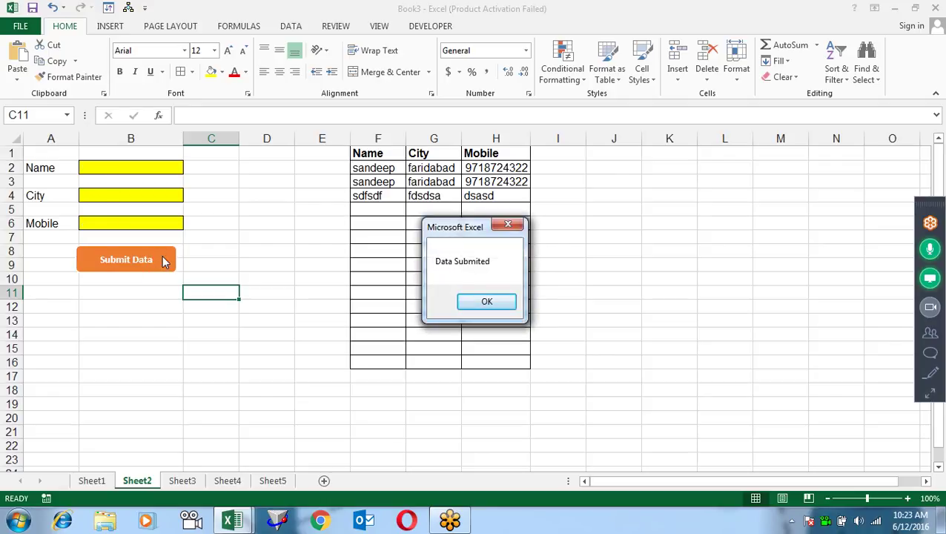
key(Return)
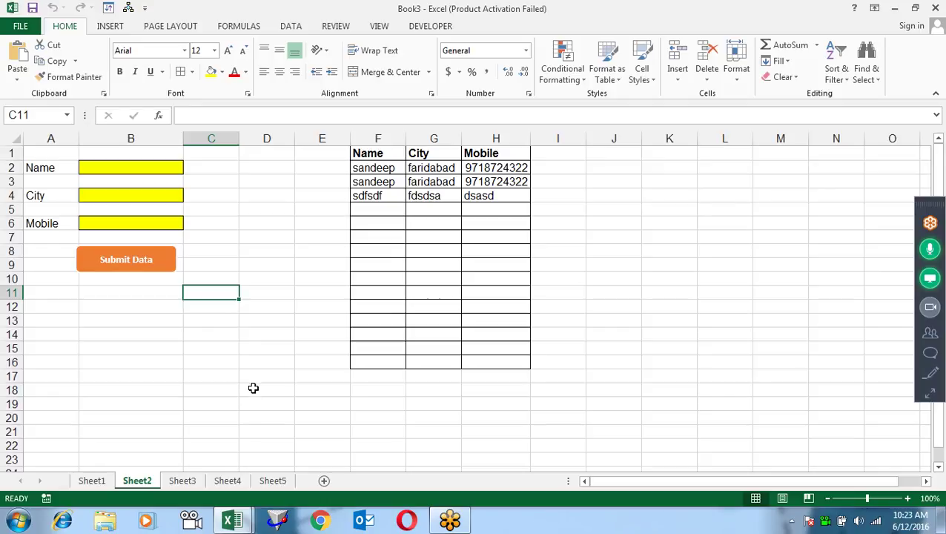
Step: Switch to the empty Sheet3 and bring up the Visual Basic editor showing Module1
click(178, 480)
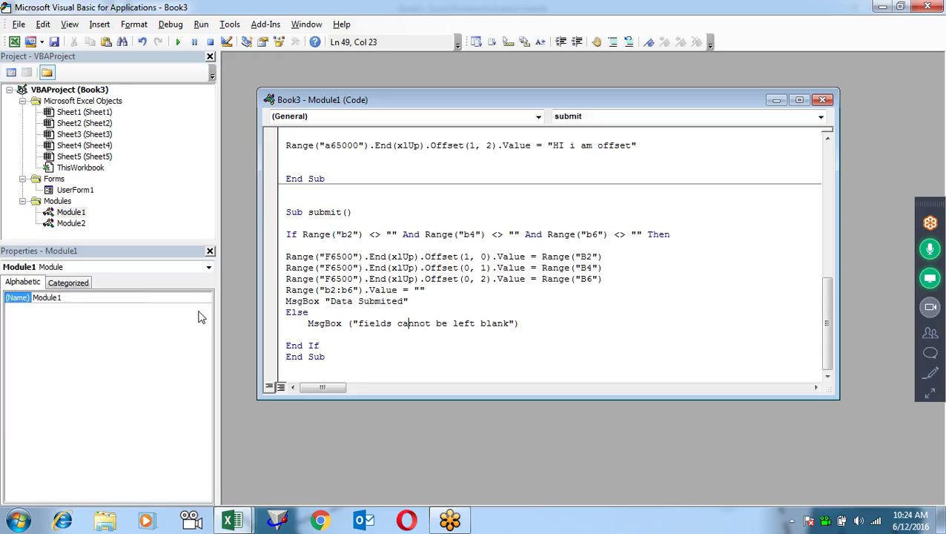
key(alt+F11)
Step: Start a new macro header Sub ab below the existing submit macro
click(396, 362)
key(Return)
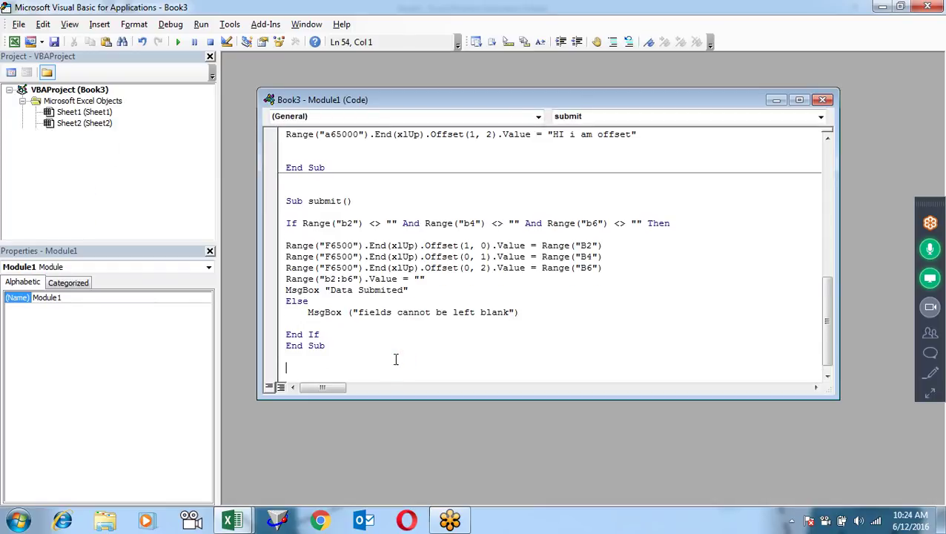
text(sub ab)
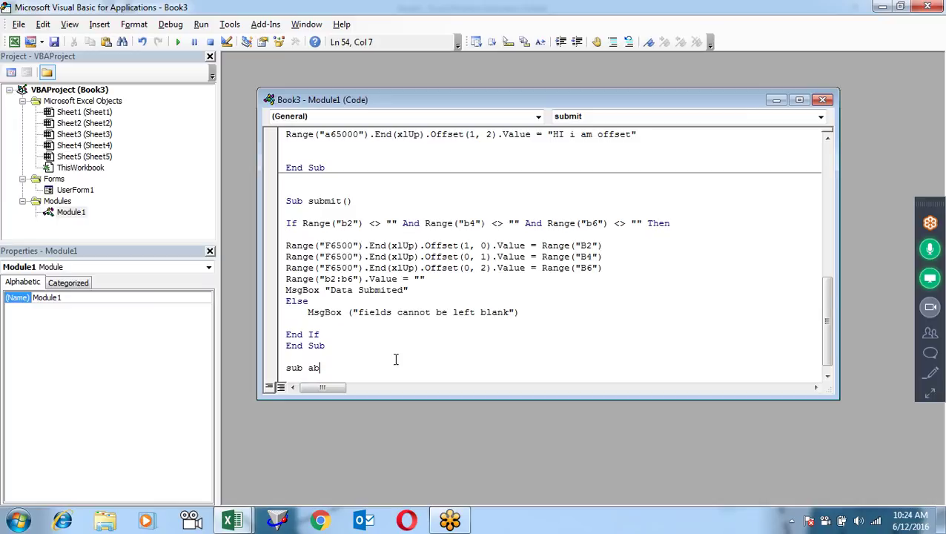
key(Return)
key(Return)
Step: Write Range("c1:c10").Value = 10 as the first line of the ab macro
text(Range()
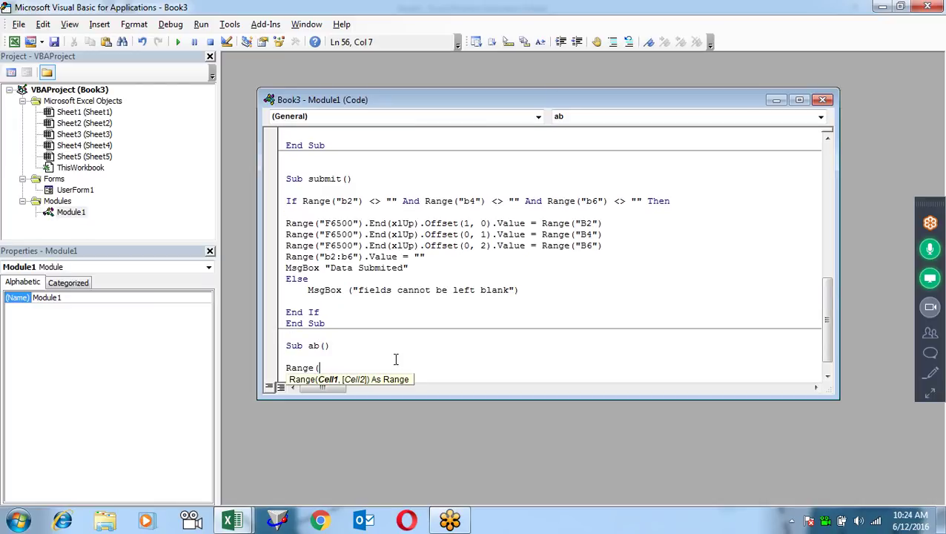
text("A)
key(BackSpace)
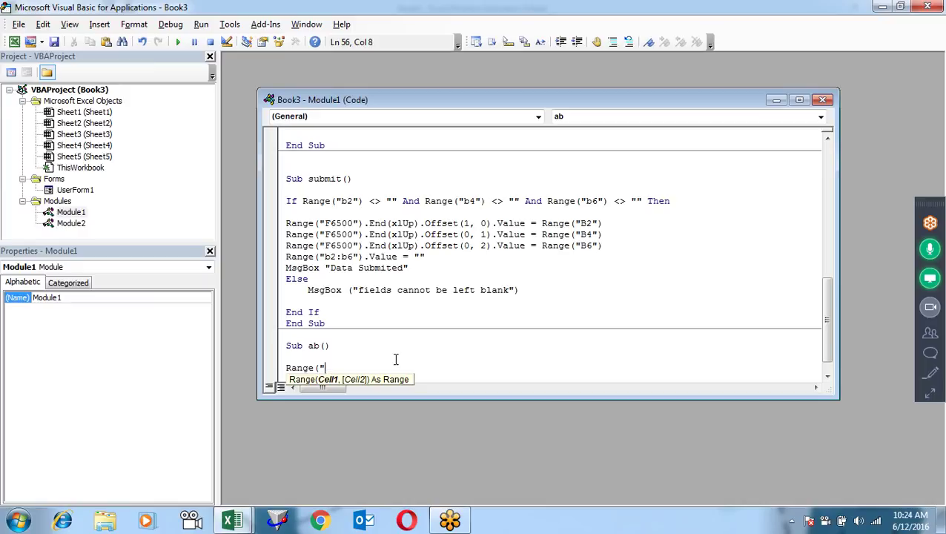
text(c1:c)
text(10")
text())
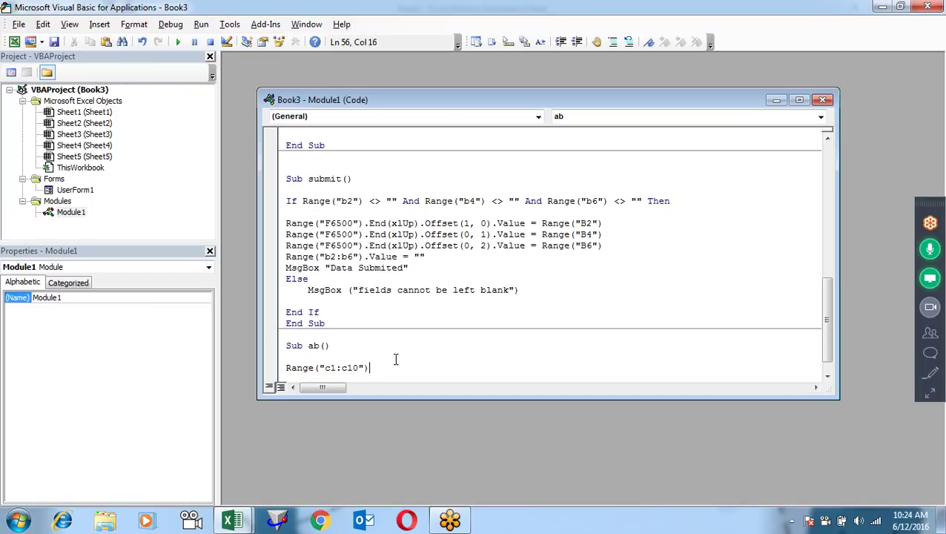
text(.va)
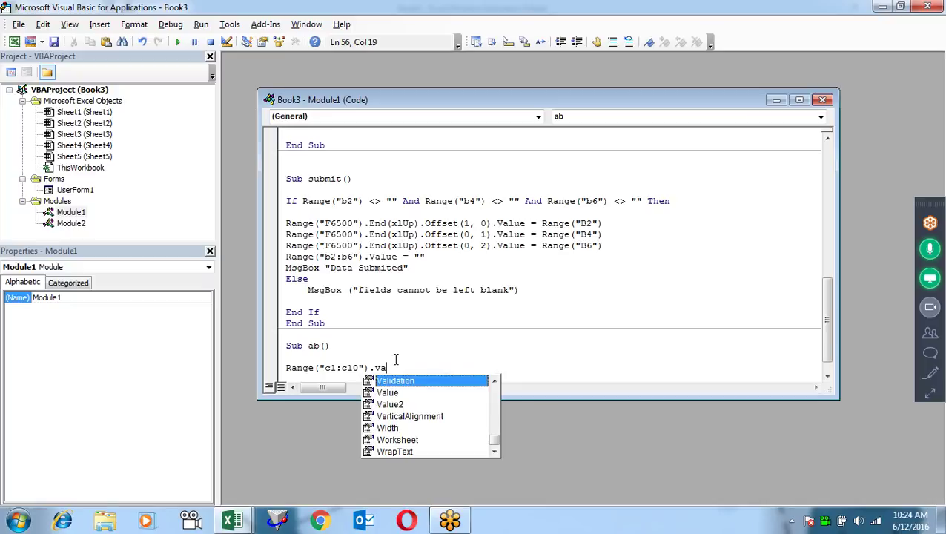
key(Down)
key(Tab)
text(= 10)
key(Down)
key(Up)
key(Right)
key(Right)
key(Return)
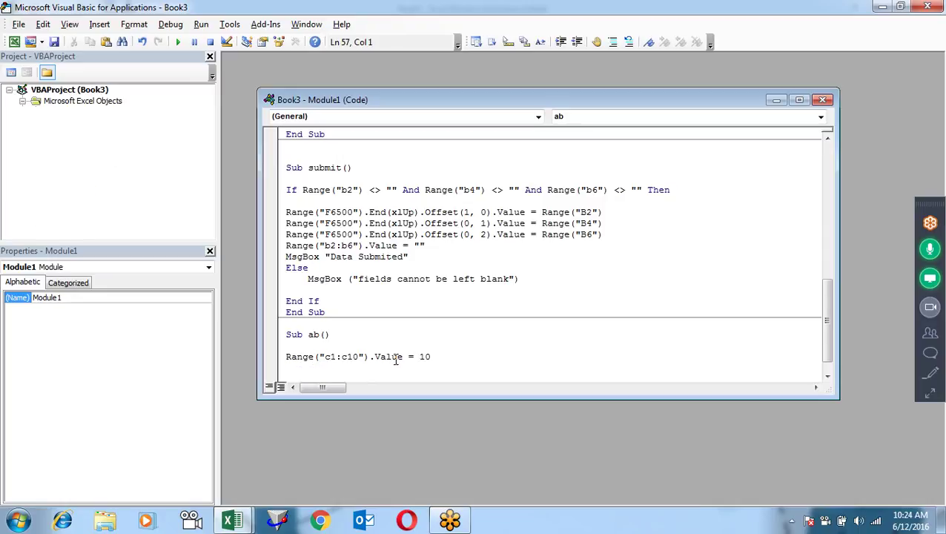
scroll(396, 360, down, 1)
scroll(396, 360, down, 1)
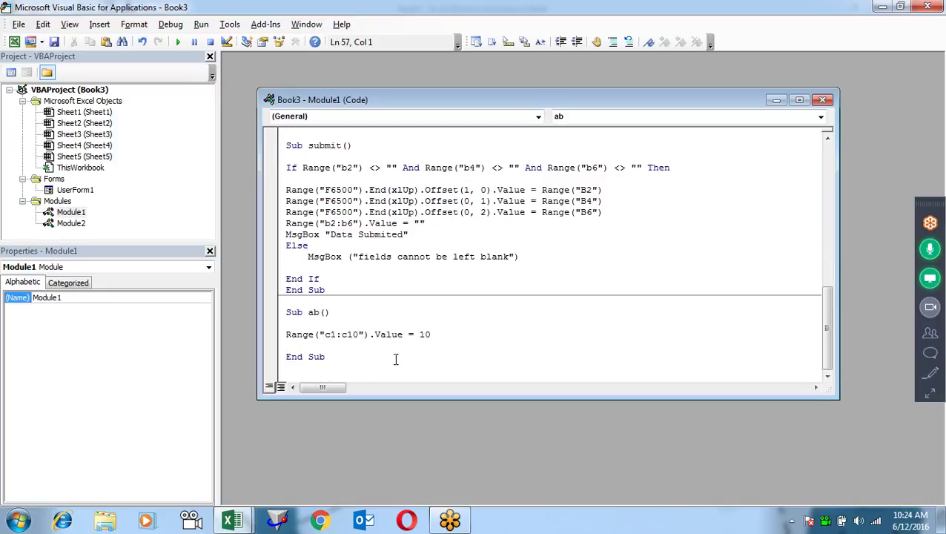
Step: Add Range("C11".formula="=Sum(C1:C10)" above End Sub; it triggers a compile error
text(Range)
text(("C11)
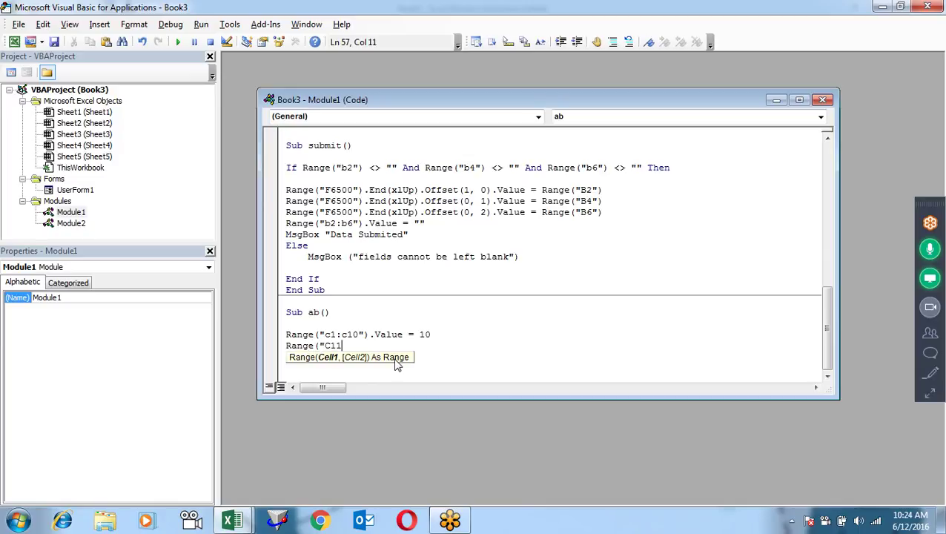
text(")
text(.formula)
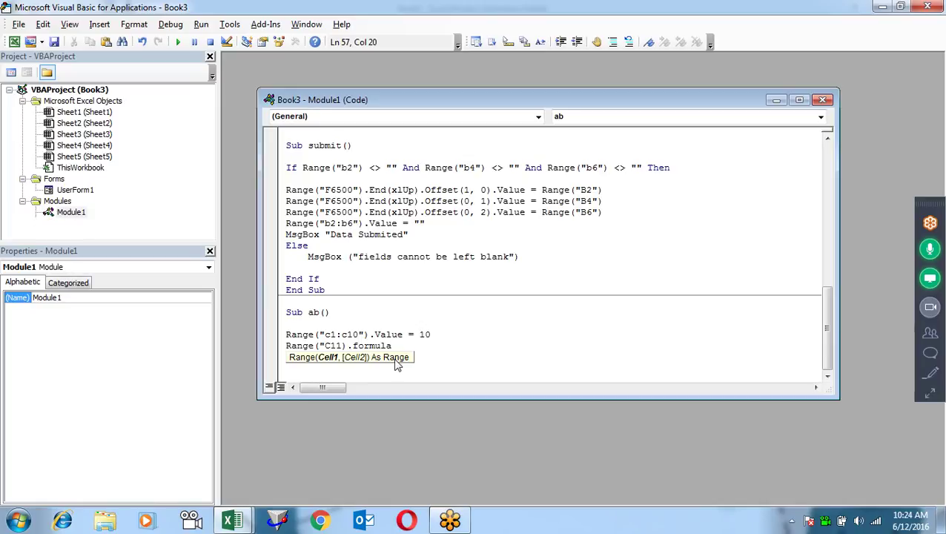
text(=")
text(=Sum(C1:)
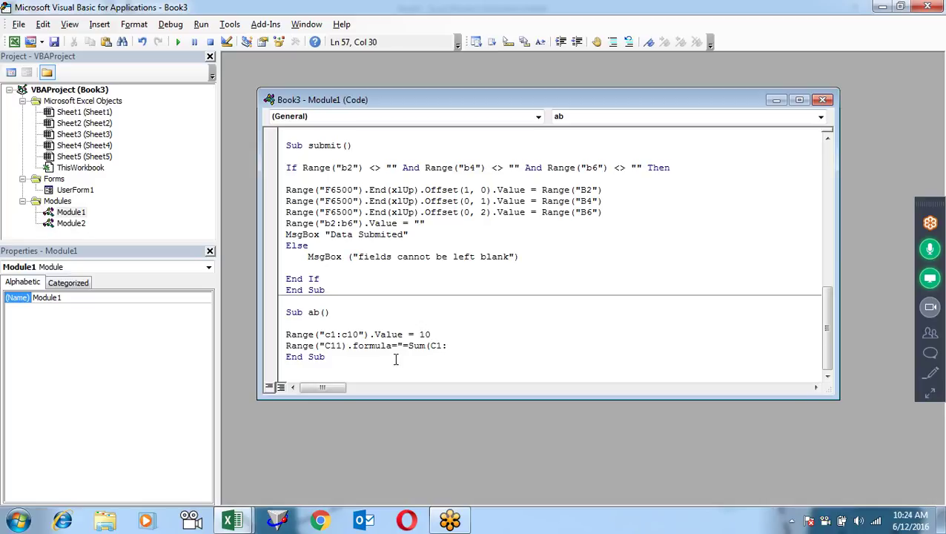
text(C10)
text()")
click(396, 359)
key(Return)
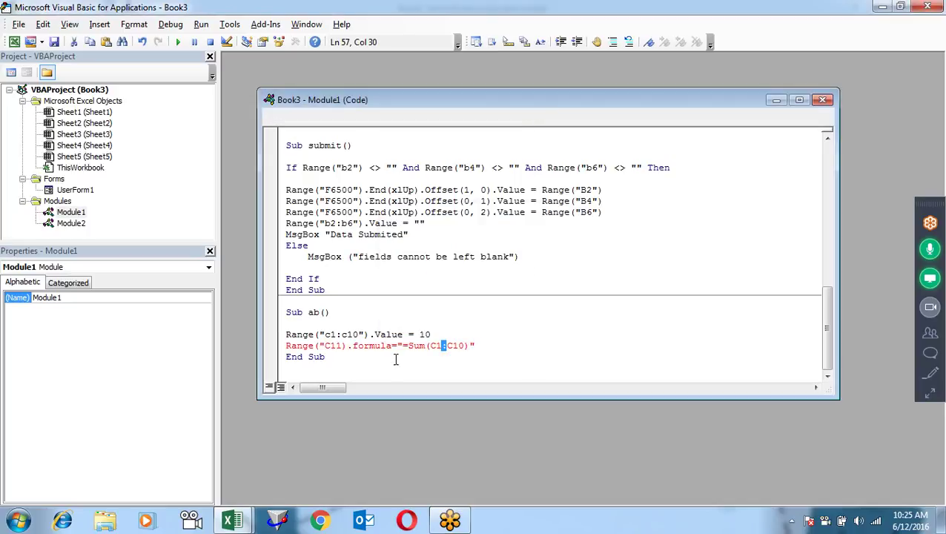
key(Right)
key(Right)
key(Right)
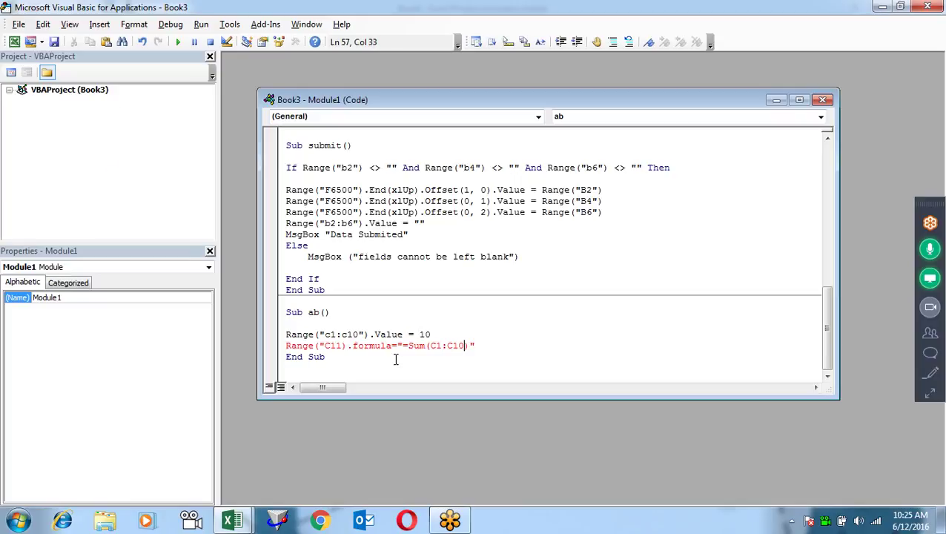
key(Left)
key(Left)
key(Left)
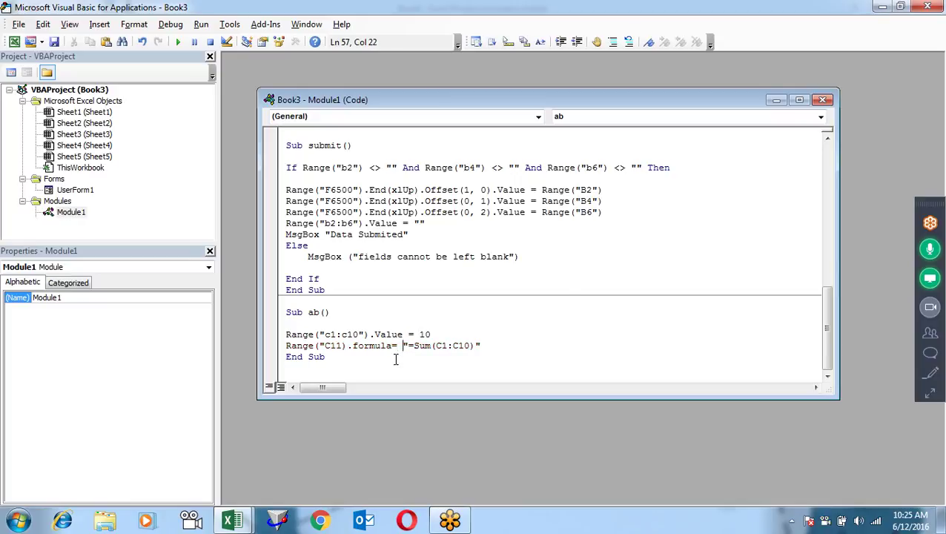
click(396, 360)
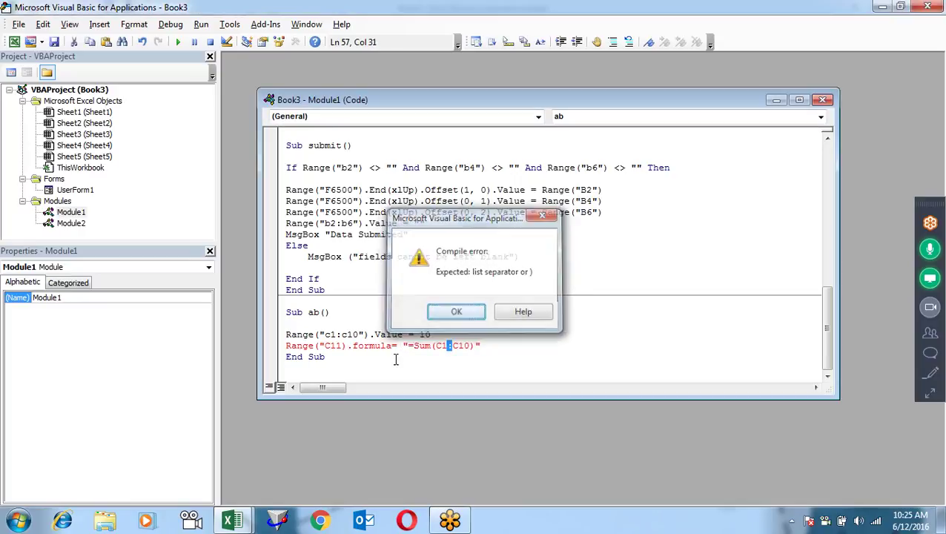
Step: Step through the C11 formula line hunting for the syntax error, rechecking it once
key(Return)
key(Left)
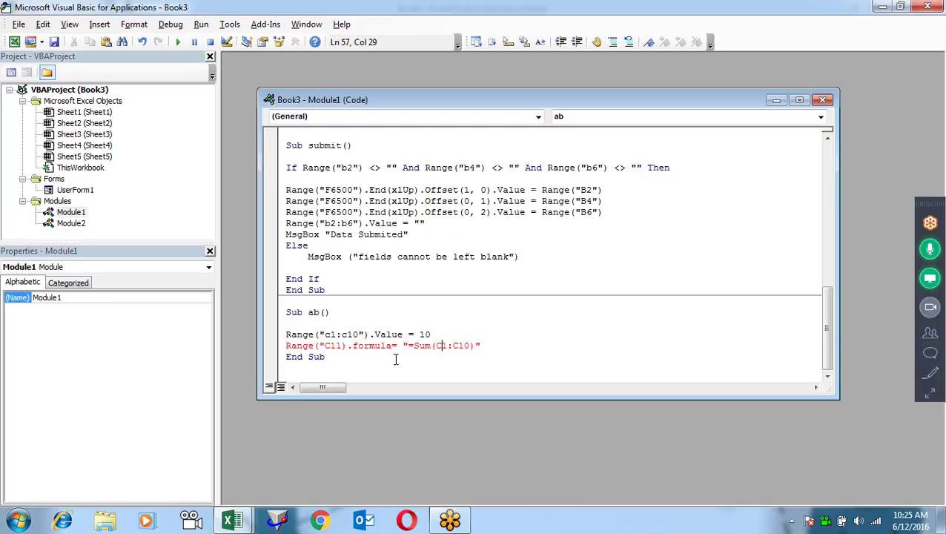
key(Left)
key(Left)
key(Left)
key(Left)
key(Left)
key(Left)
key(Left)
click(395, 359)
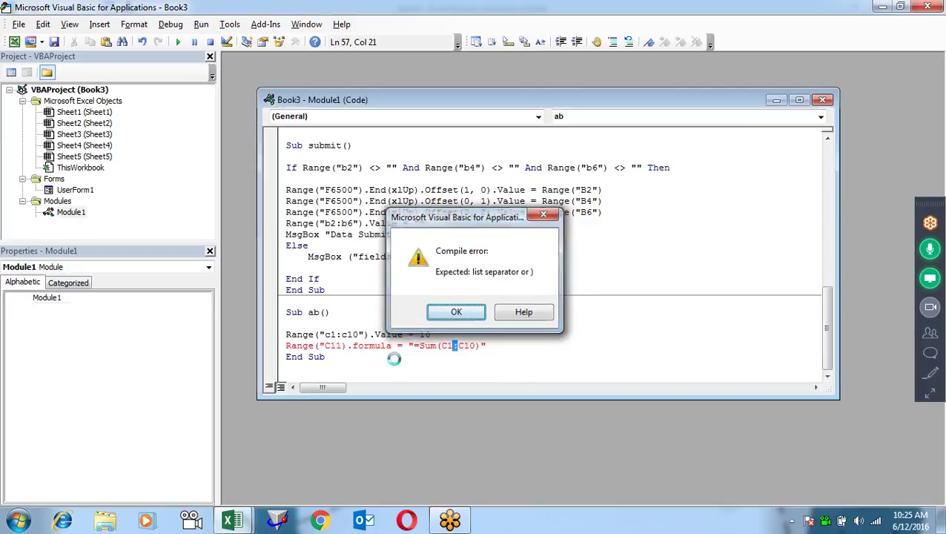
key(Return)
Step: Add the missing closing quote after C11 and insert a blank line before End Sub
key(Left)
key(Left)
key(Left)
key(Left)
key(Left)
key(Left)
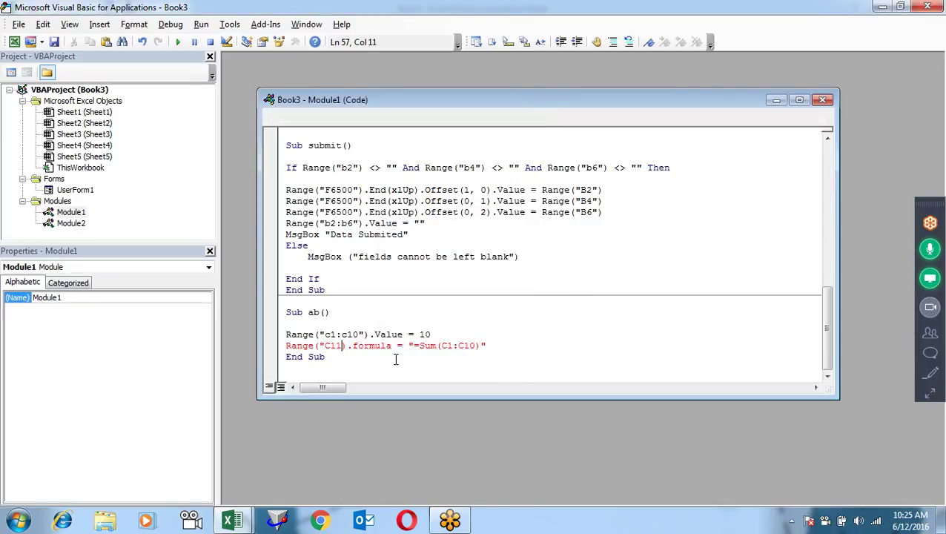
text(")
key(Down)
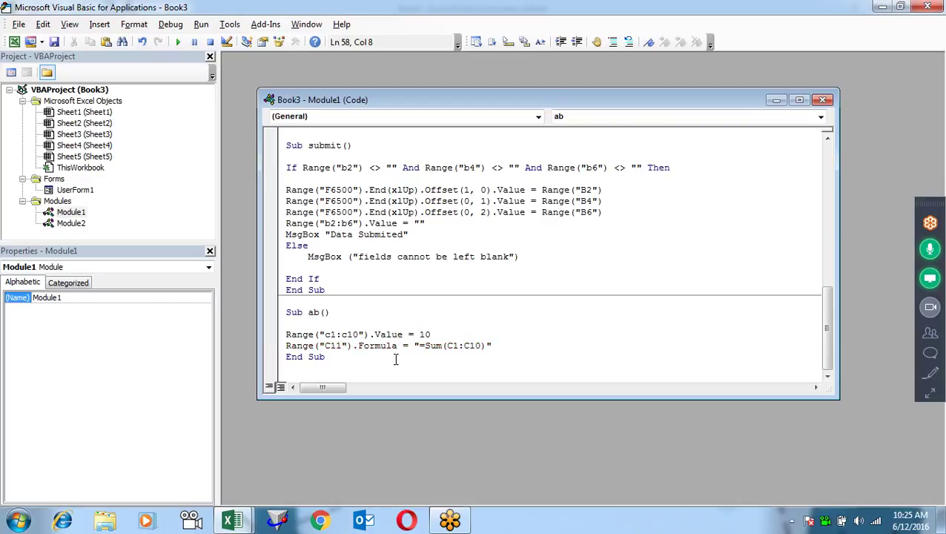
key(Up)
key(Right)
key(Right)
key(Right)
key(Right)
key(Right)
key(Right)
key(Right)
key(Right)
key(Right)
key(Right)
key(Return)
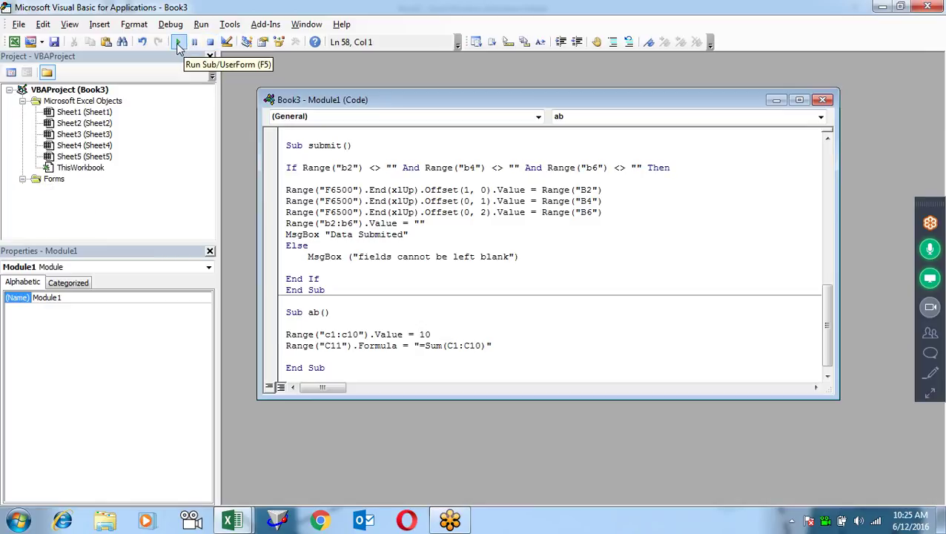
Step: Run ab, verify C11 shows =SUM(C1:C10) totalling 100, then return to the VBA editor
click(178, 42)
key(alt+F11)
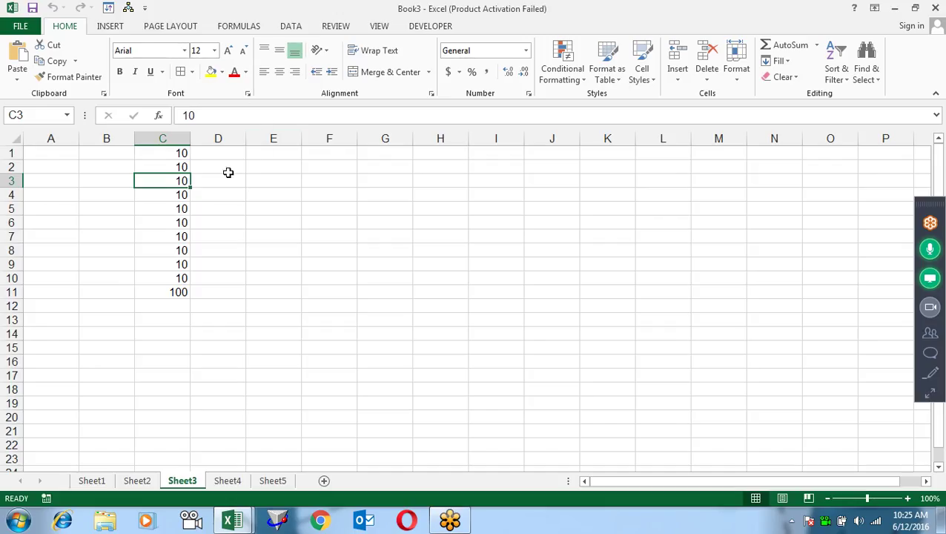
click(182, 253)
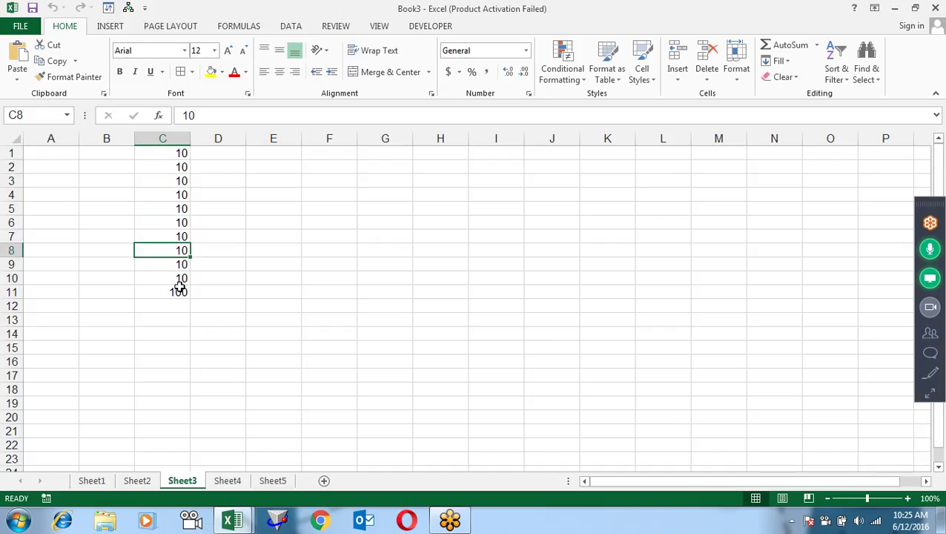
click(179, 291)
double_click(179, 291)
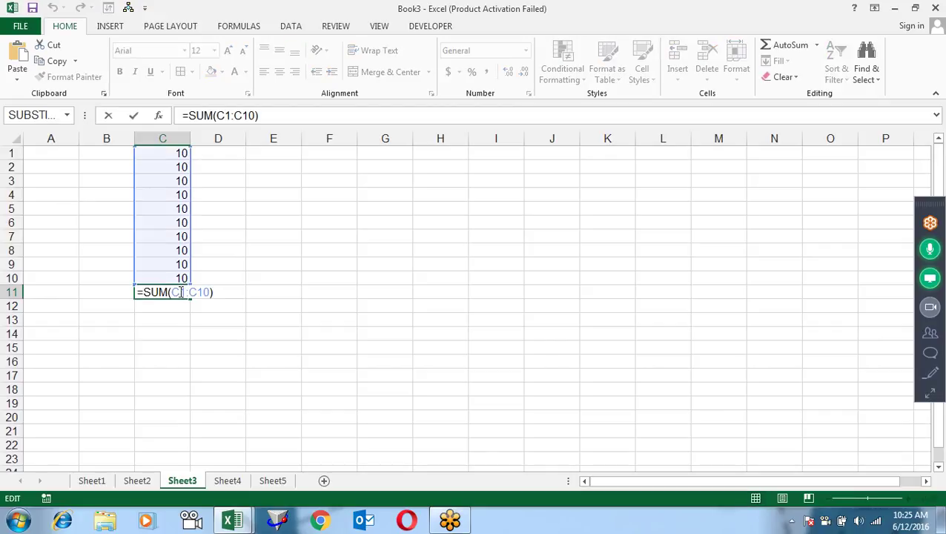
key(Escape)
click(250, 301)
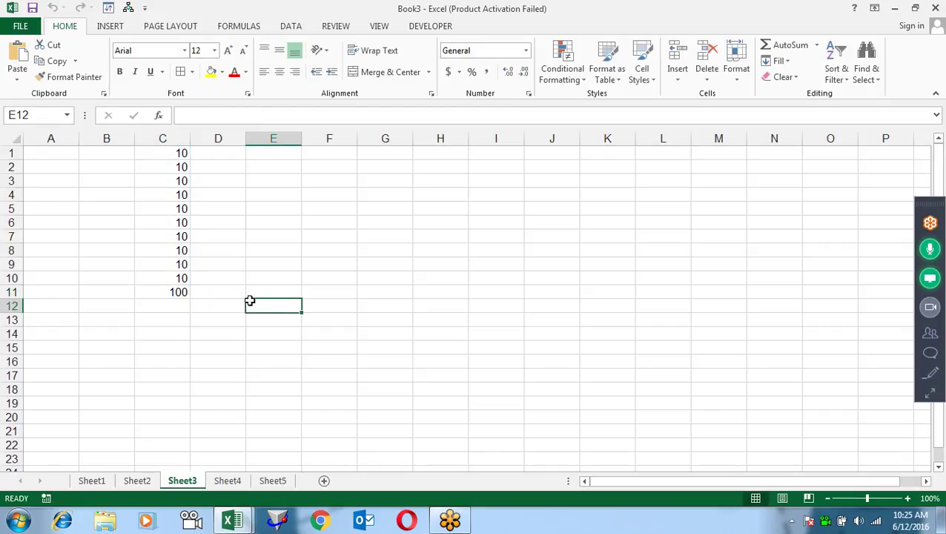
key(alt+F11)
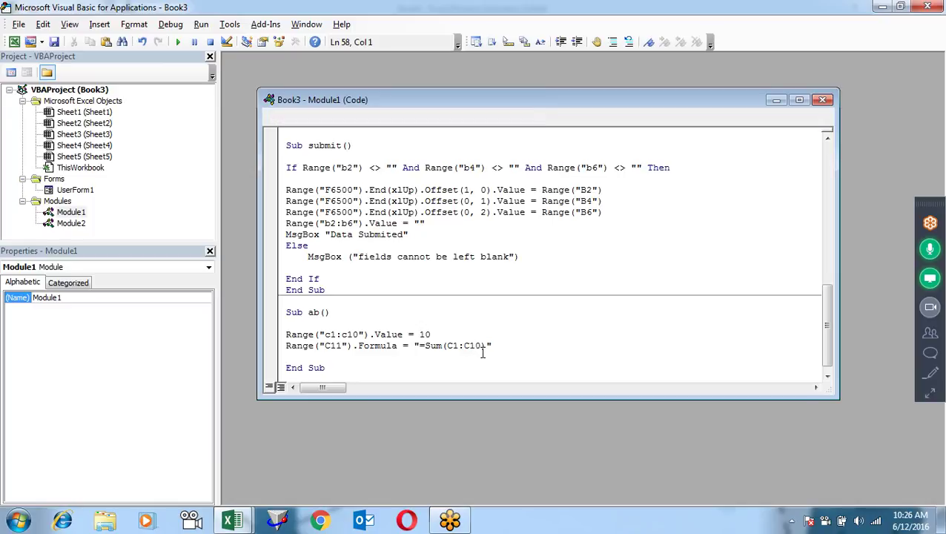
Step: Add an empty line below the C11 formula and open Module2's recorded Macro1 code
click(497, 346)
key(Return)
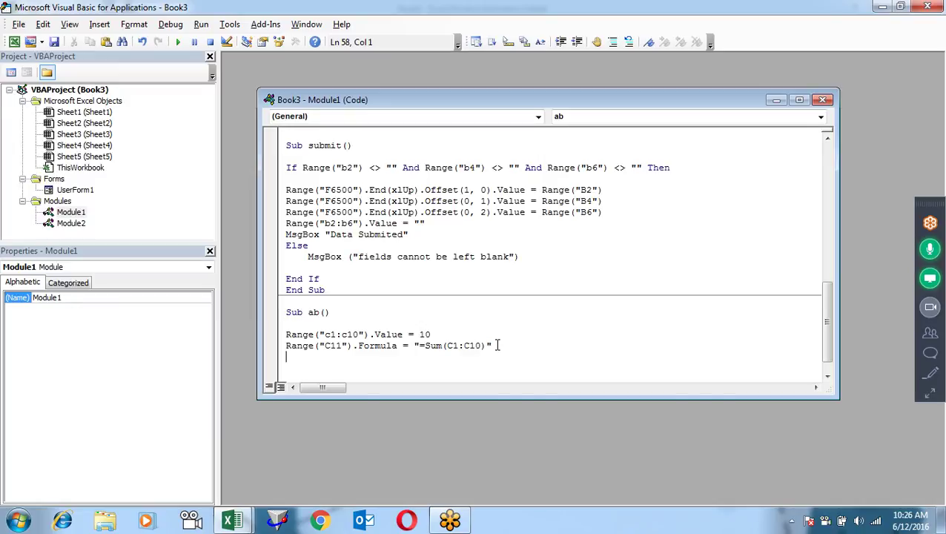
double_click(71, 223)
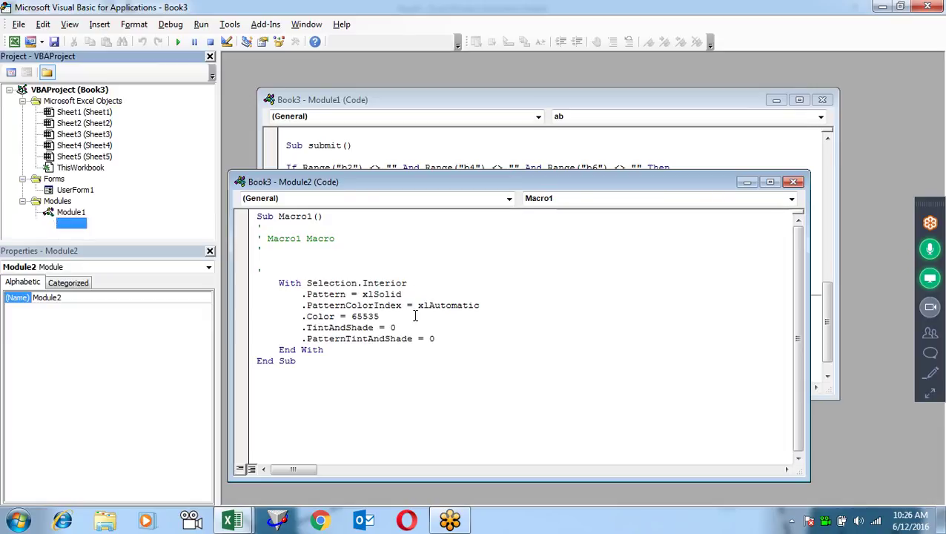
click(433, 307)
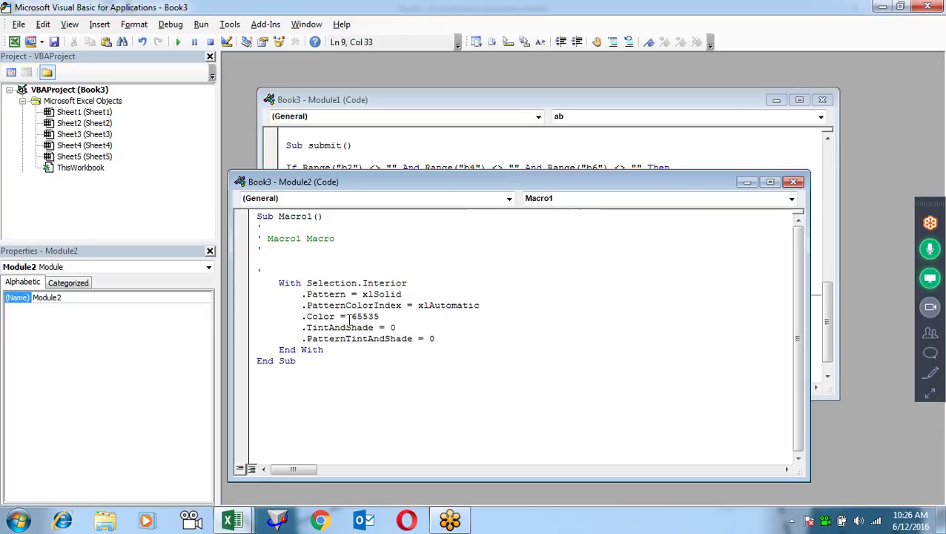
Step: In Excel, open Format Cells for D7 at the Fill tab, then switch to the desktop
key(alt+F11)
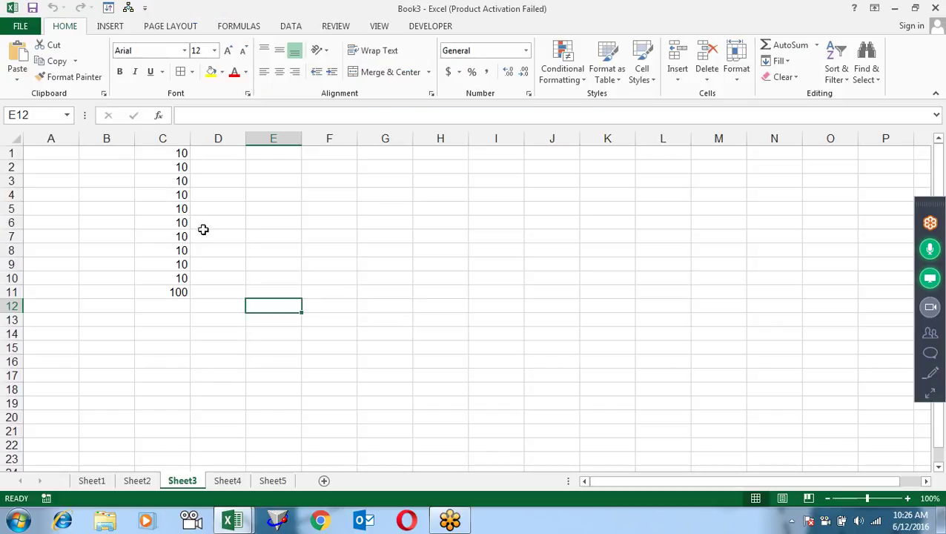
click(222, 232)
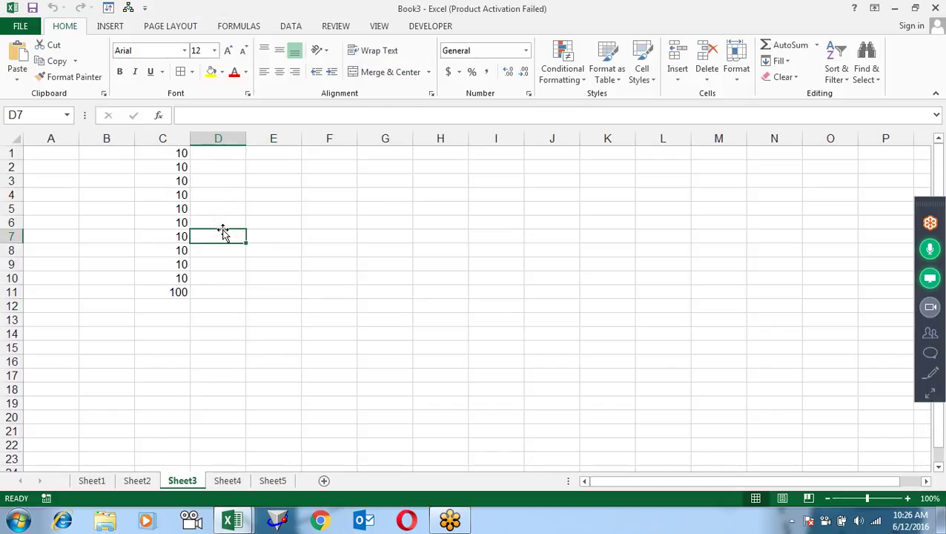
key(ctrl+1)
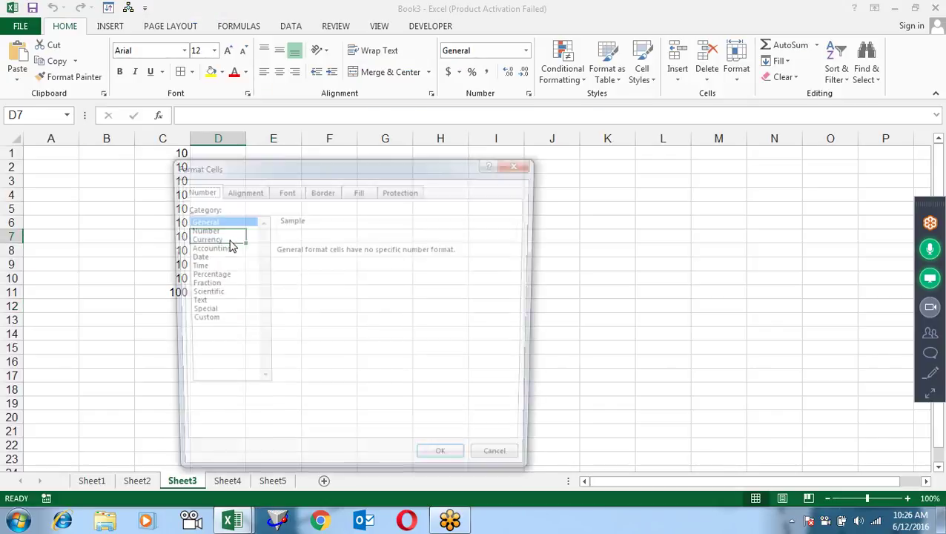
click(293, 193)
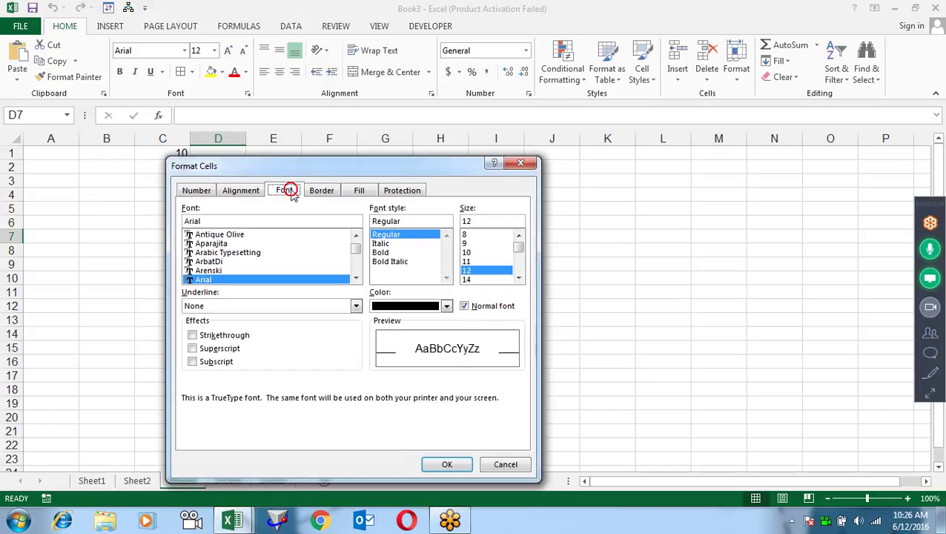
click(359, 191)
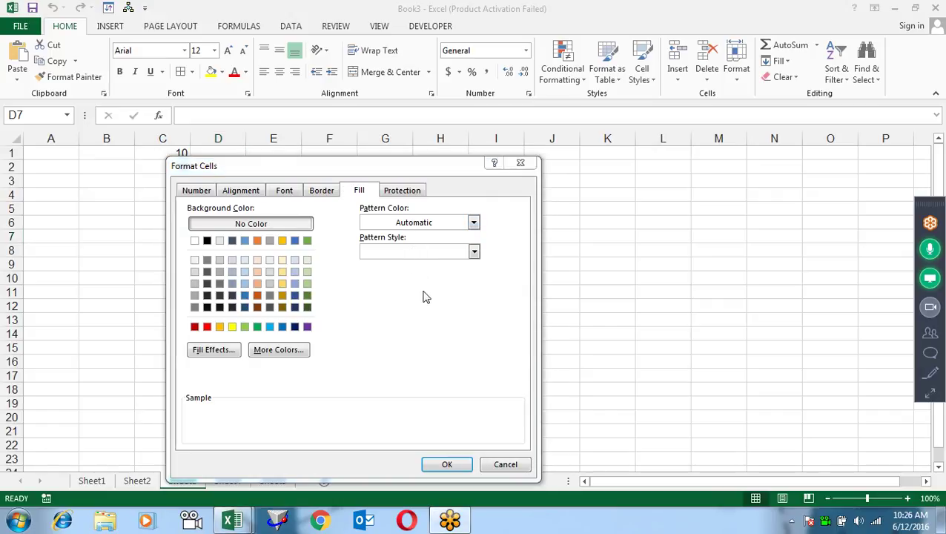
key(alt+Tab)
key(alt+Tab)
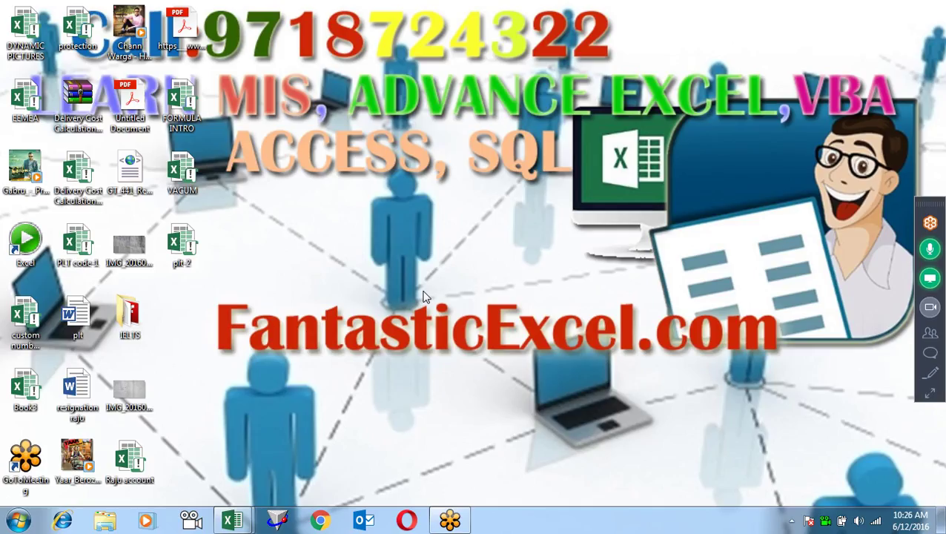
key(alt+Tab)
Step: Close Format Cells, return to the VBA editor, and highlight Macro1's .Color = 65535 line
click(532, 161)
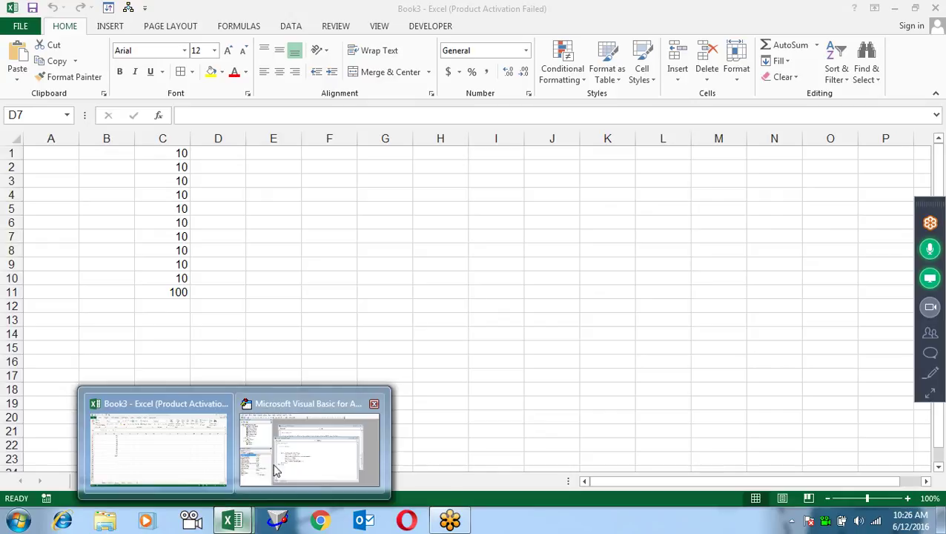
mouse_move(232, 520)
click(278, 461)
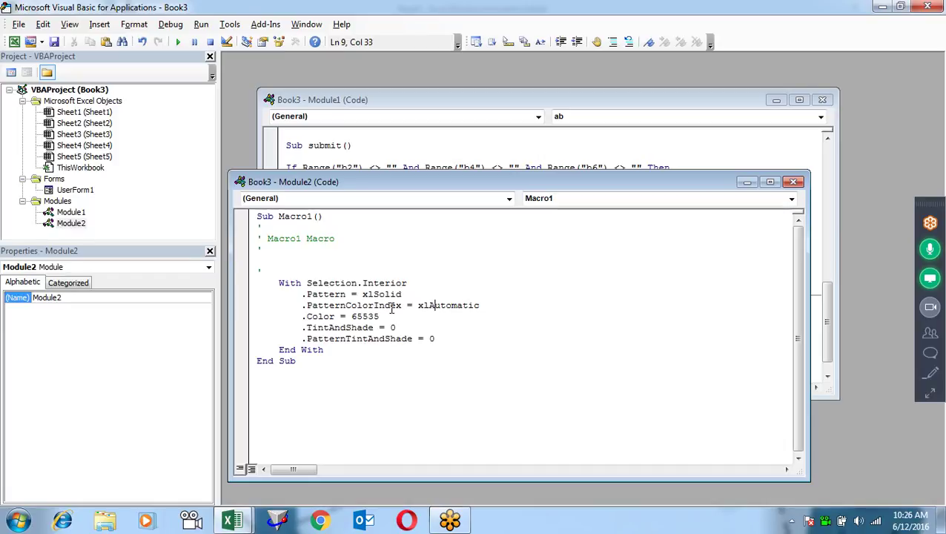
drag(389, 316, 302, 317)
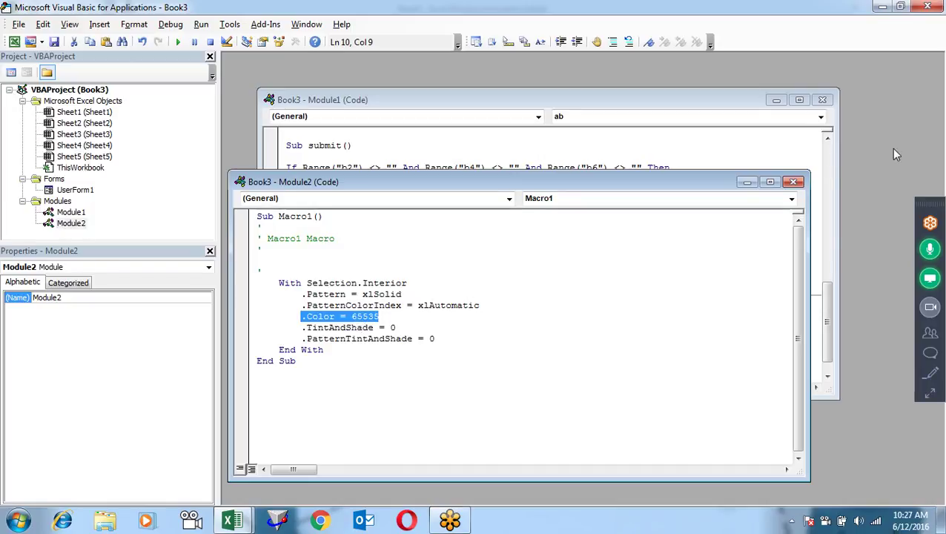
Step: Close Module2's code and type Range("C11"). on the empty line in Sub ab
click(794, 182)
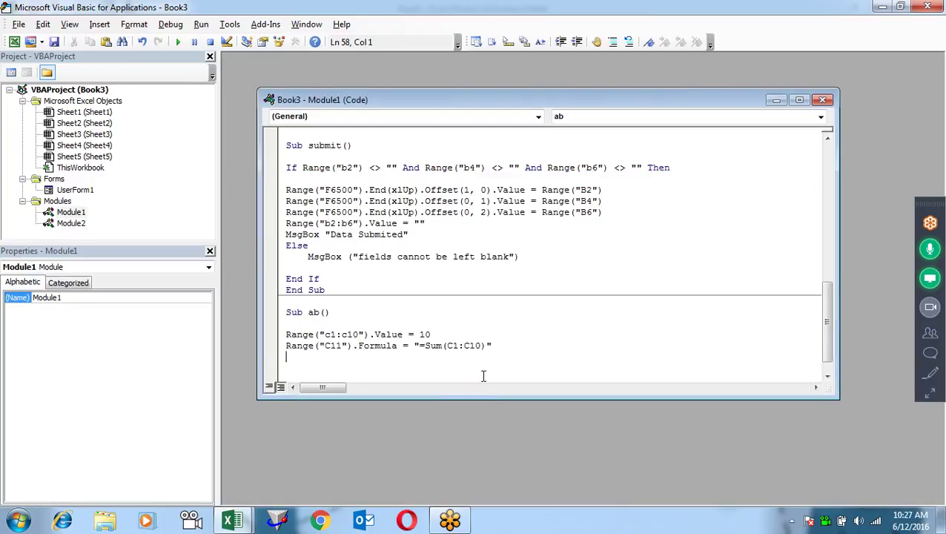
text(Range("C)
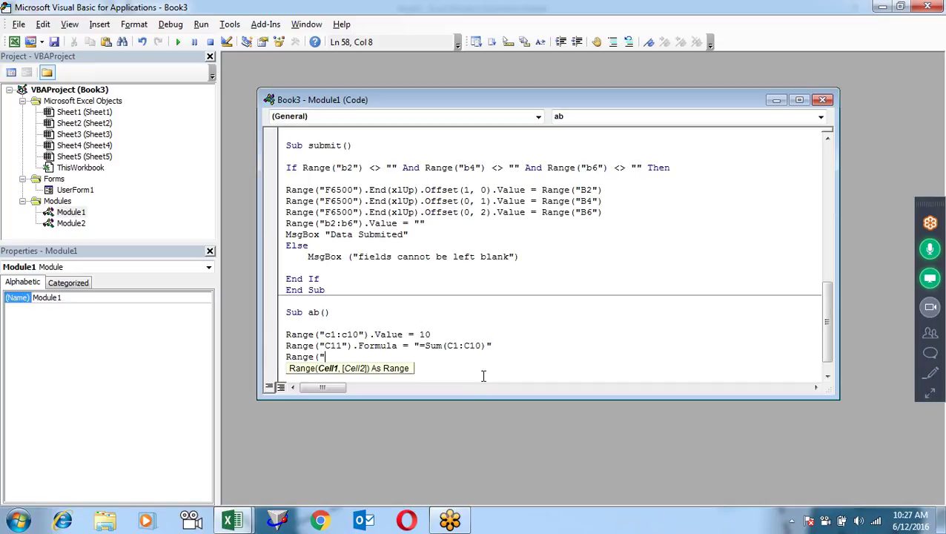
text(11)
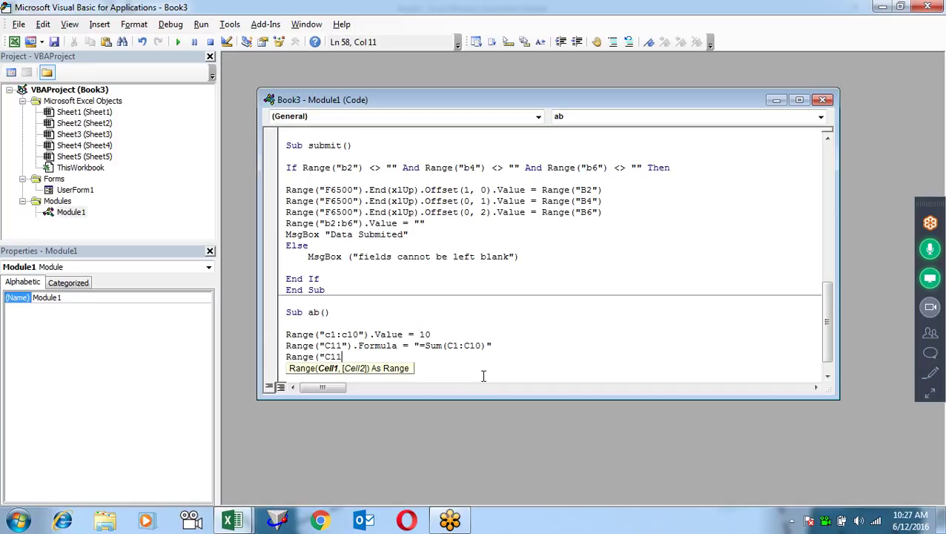
text(").)
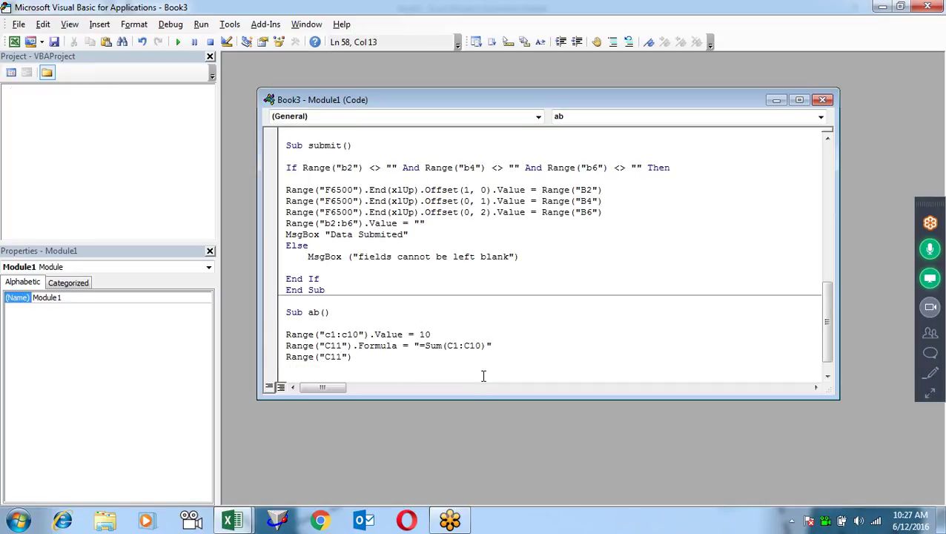
Step: Browse the Range members AdvancedFilter, AutoComplete and AutoFit in the IntelliSense list
key(Down)
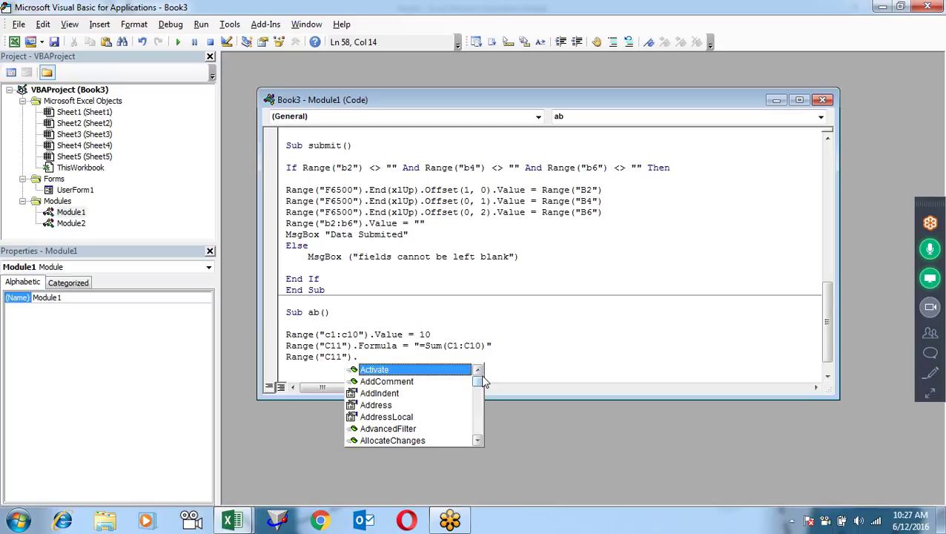
key(Down)
key(Down)
key(Down)
key(Down)
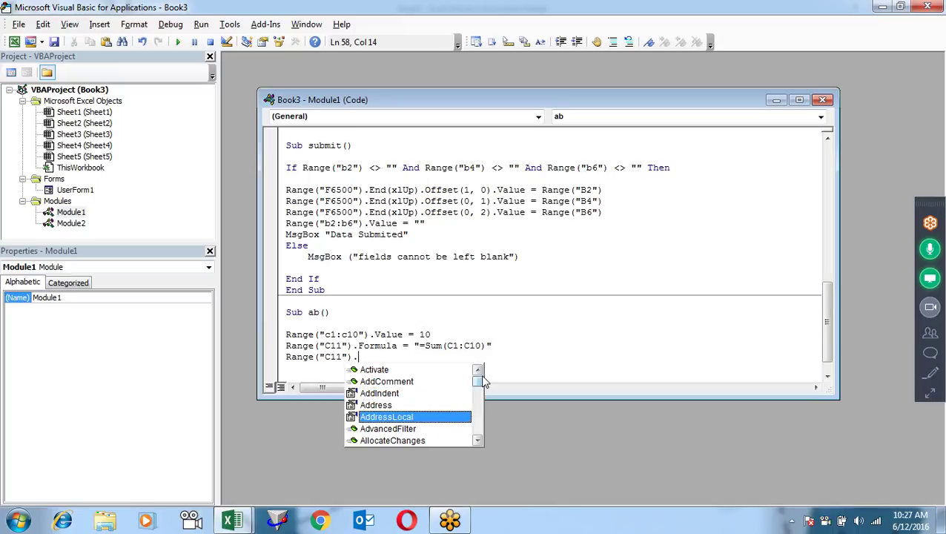
key(Down)
key(Down)
key(Up)
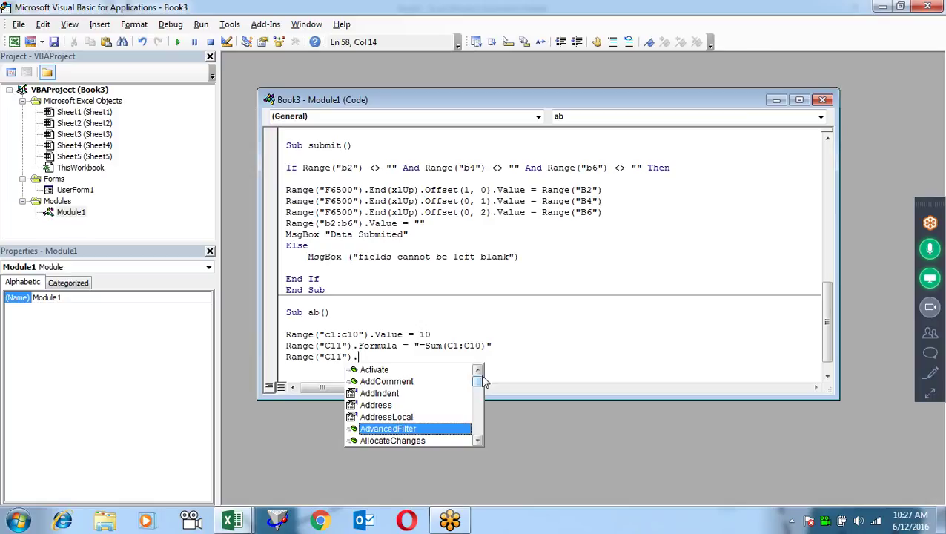
key(Down)
key(Down)
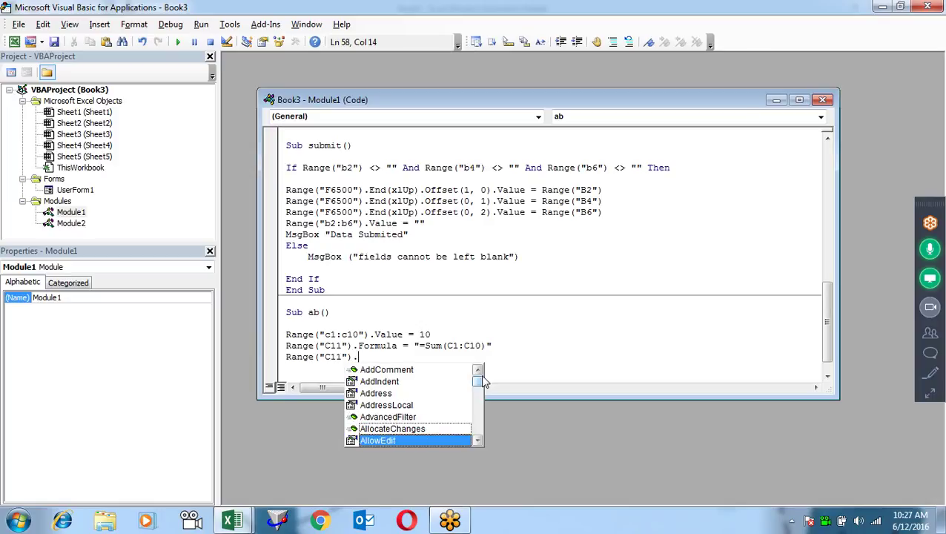
key(Up)
key(Up)
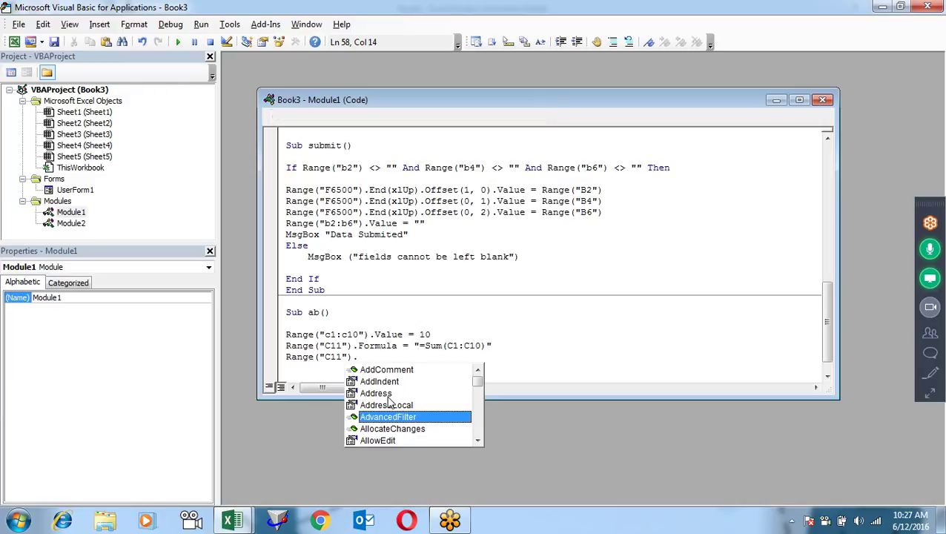
key(Down)
key(Down)
key(Down)
key(Down)
key(Down)
key(Up)
key(Down)
key(Down)
key(Down)
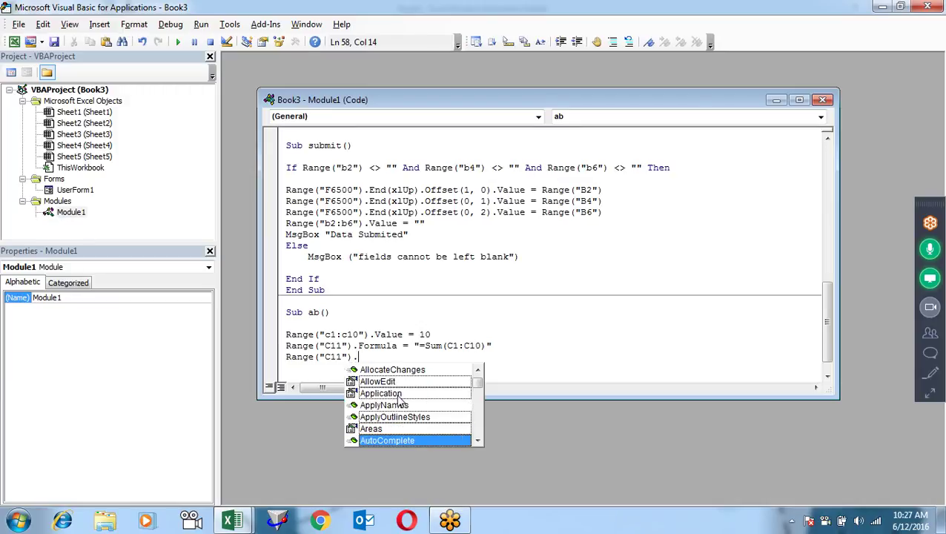
key(Down)
key(Down)
key(Down)
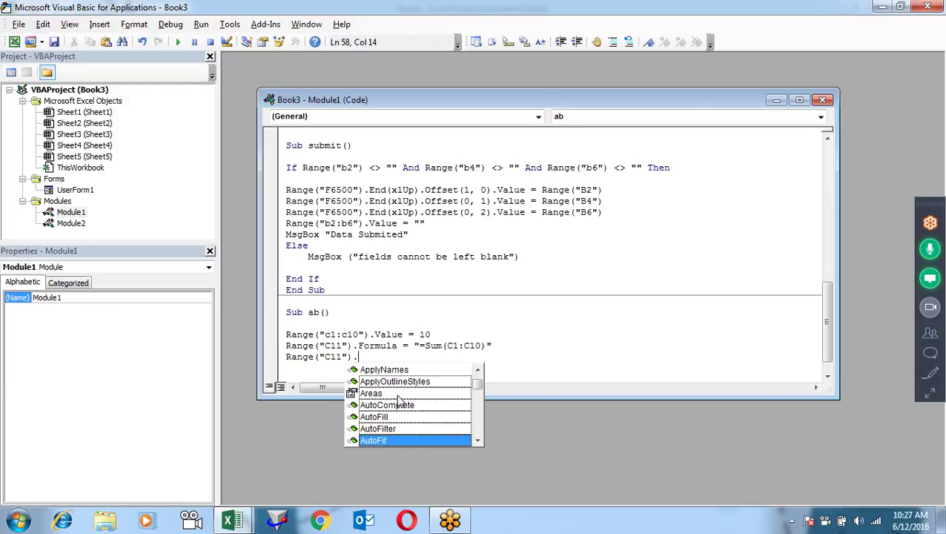
key(Down)
key(Down)
key(Up)
key(Up)
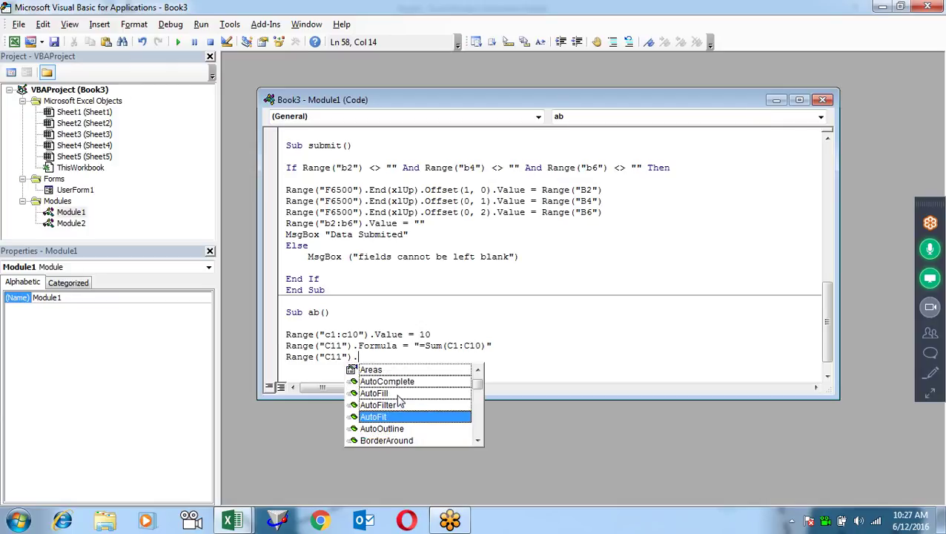
Step: Continue through Borders, Cells, the Clear methods, ShrinkToFit, WrapText and TextToColumns
key(Down)
key(Down)
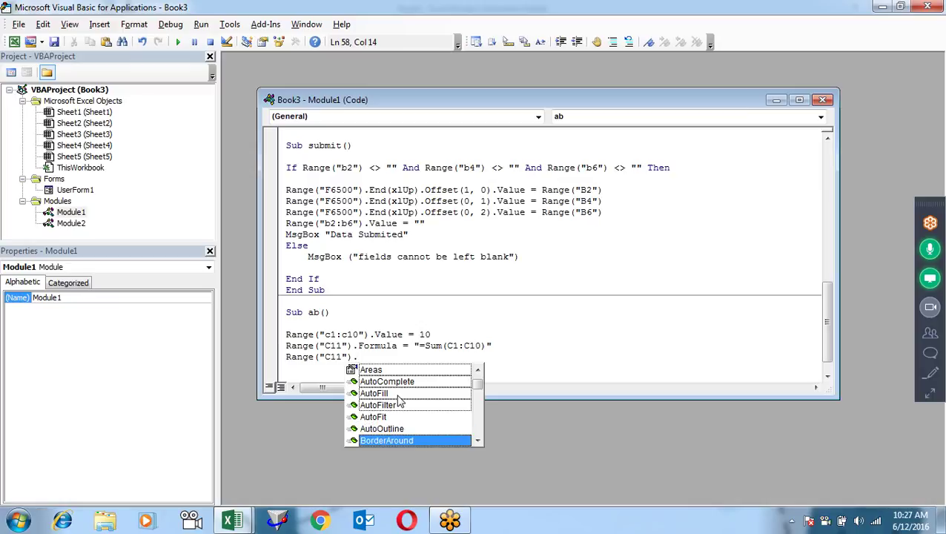
key(Down)
key(Down)
key(Down)
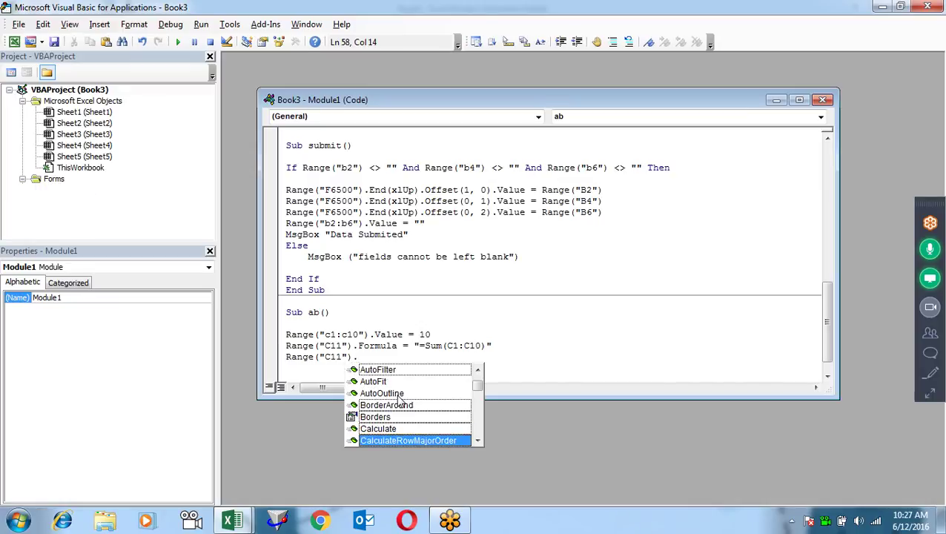
key(Down)
key(Down)
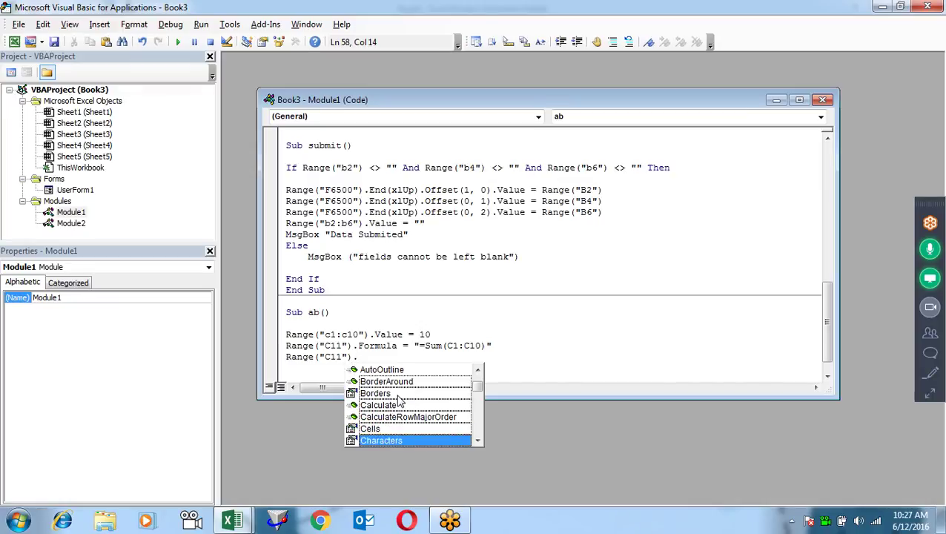
key(Down)
key(Down)
key(Down)
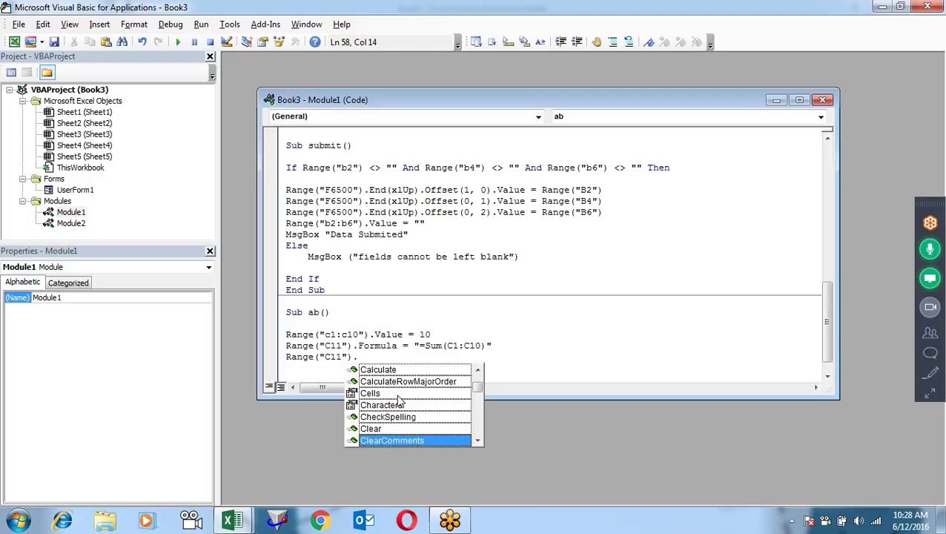
key(Down)
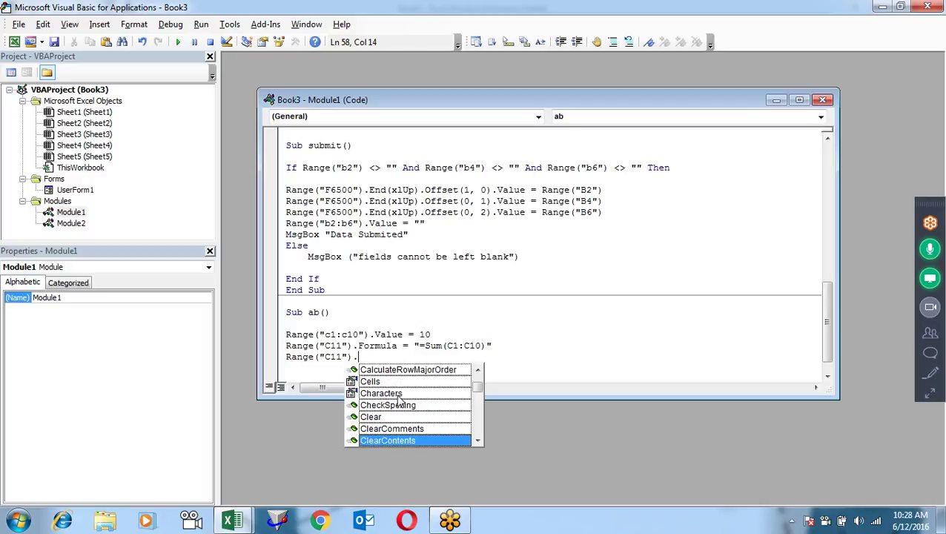
key(Down)
key(Down)
key(Down)
key(Down)
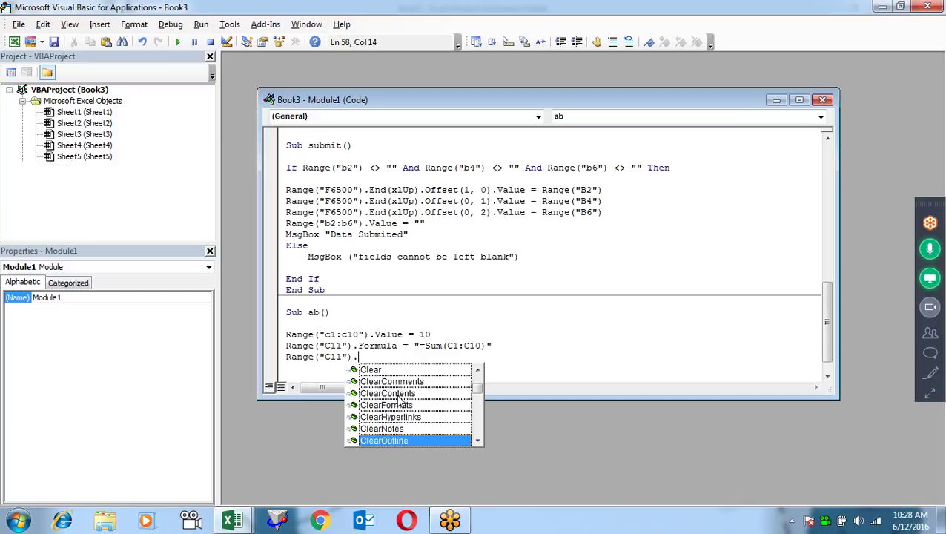
key(Down)
key(Down)
key(Down)
key(Down)
key(Down)
key(Down)
key(Down)
key(Down)
key(Down)
key(Down)
key(Down)
key(Down)
key(Down)
key(Down)
key(Down)
key(Down)
key(Down)
key(Down)
key(Down)
key(Down)
key(Down)
key(Down)
key(Down)
key(Down)
key(Down)
key(Down)
key(Down)
key(Down)
key(Down)
key(Down)
key(Down)
key(Down)
key(Down)
key(Down)
key(Down)
key(Down)
key(Down)
key(Down)
key(Down)
key(Down)
key(Down)
key(Down)
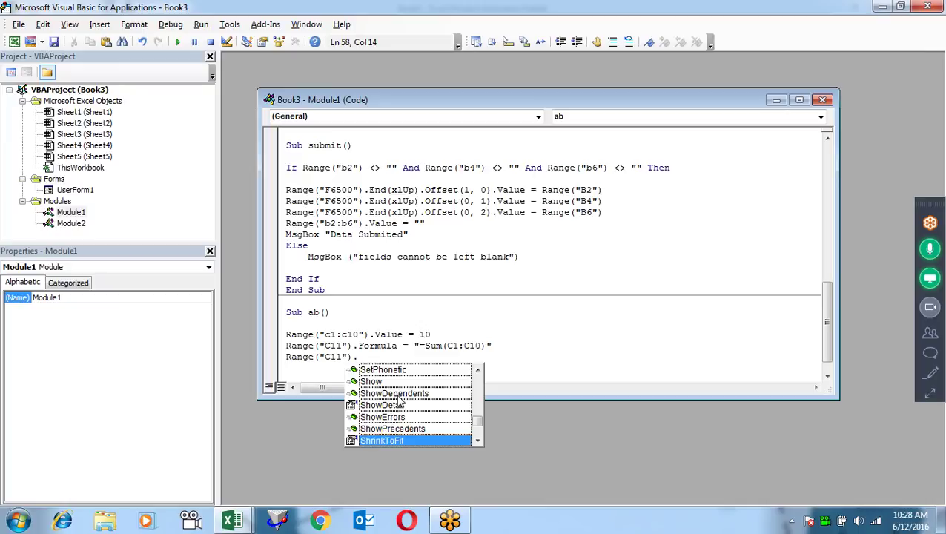
key(Down)
key(Down)
key(Down)
key(Down)
key(Down)
key(Down)
key(Down)
key(Down)
key(Down)
key(Down)
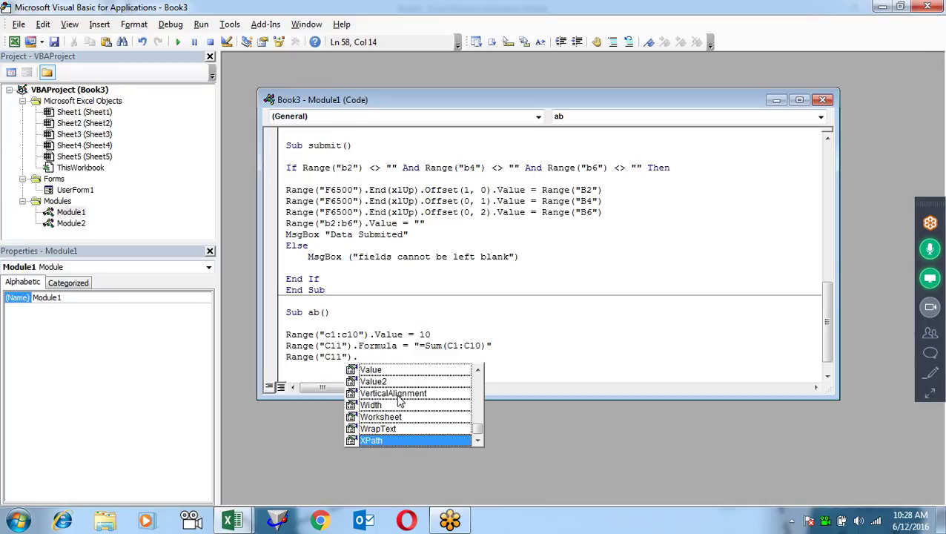
key(Up)
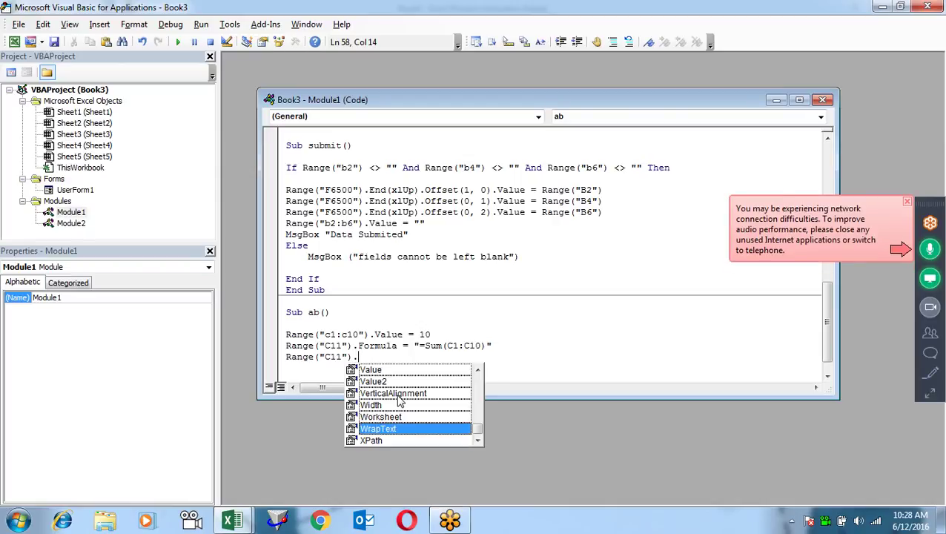
key(Up)
key(Up)
key(Up)
key(Up)
key(Up)
key(Up)
key(Up)
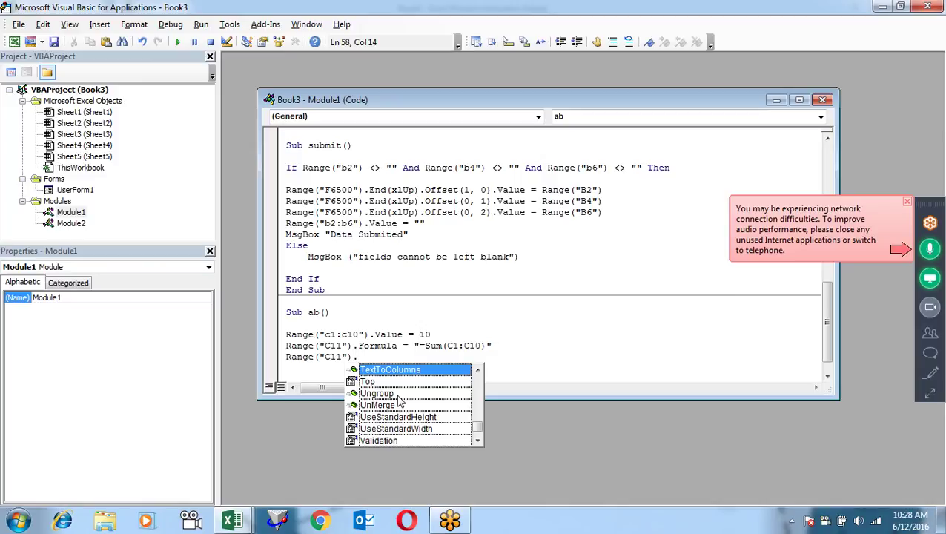
key(Up)
key(Up)
key(Up)
key(Up)
key(Up)
key(Up)
key(Up)
key(Up)
key(Up)
key(Up)
key(Up)
key(Up)
key(Up)
key(Up)
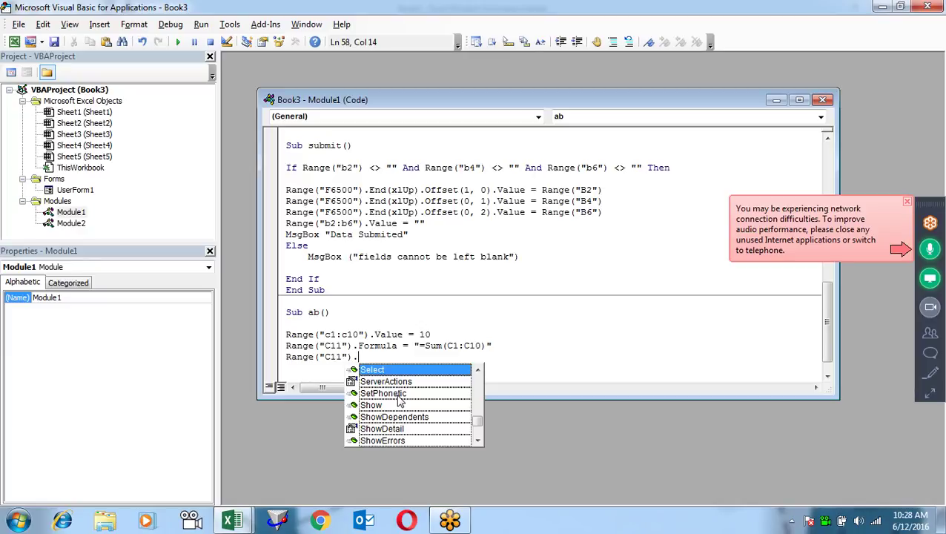
Step: Try Interior.col and then Font.col on Range("C11"), and erase the unfinished colour line
text(Interior)
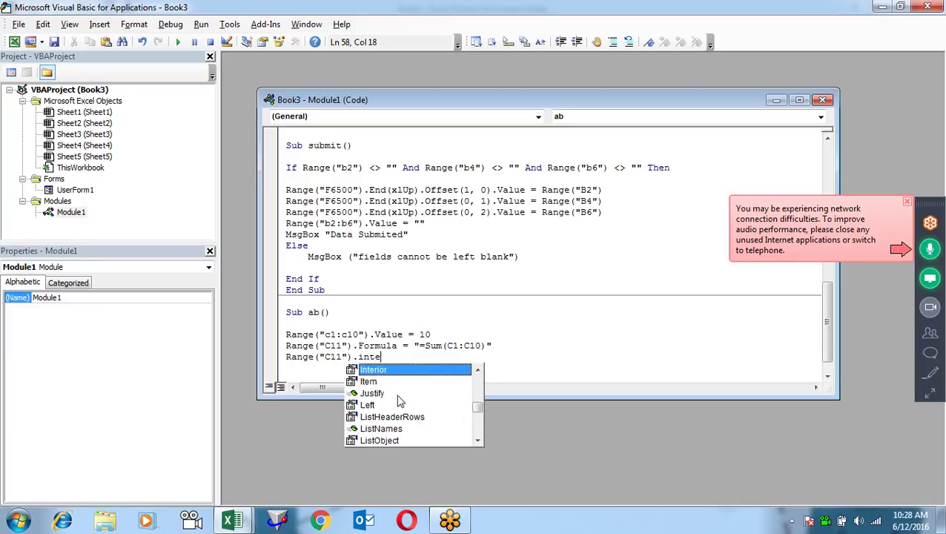
text(.col)
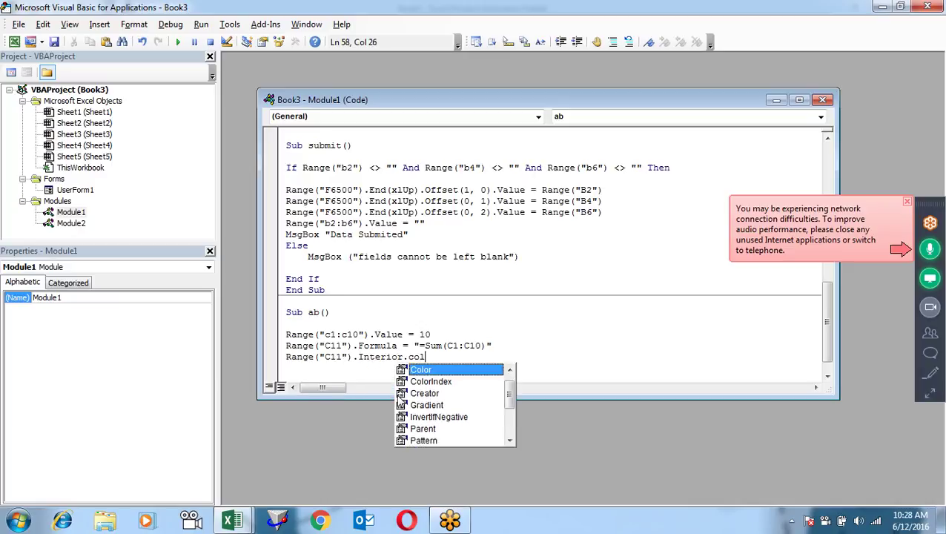
key(Escape)
key(BackSpace)
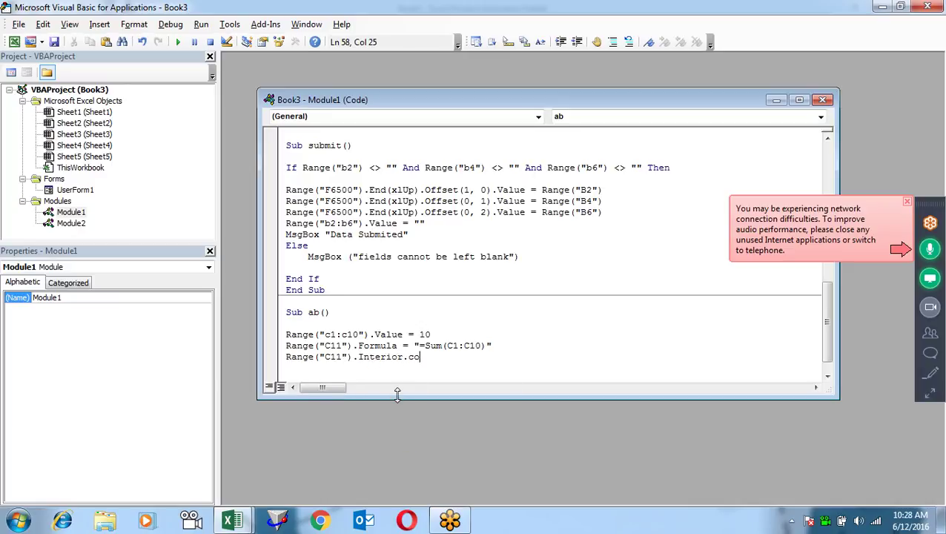
key(BackSpace)
key(BackSpace)
key(BackSpace)
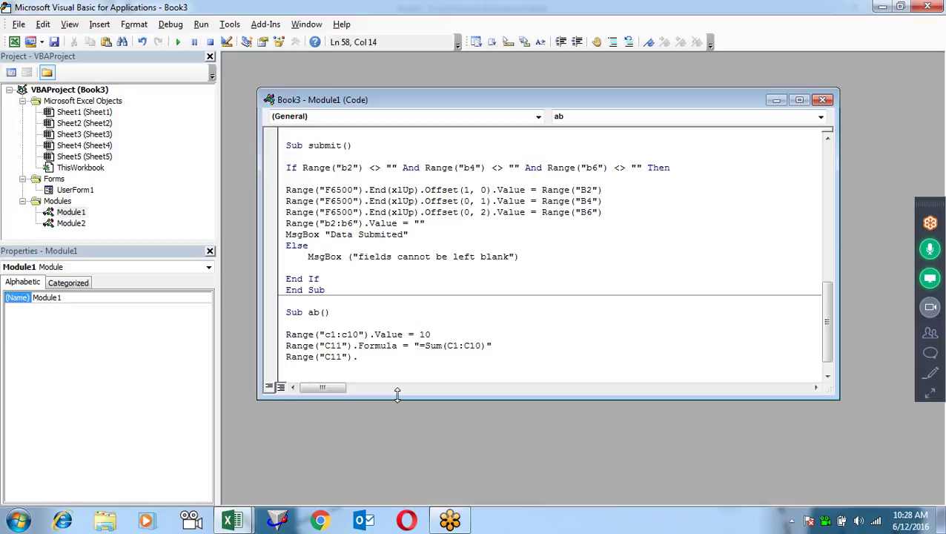
text(.fon)
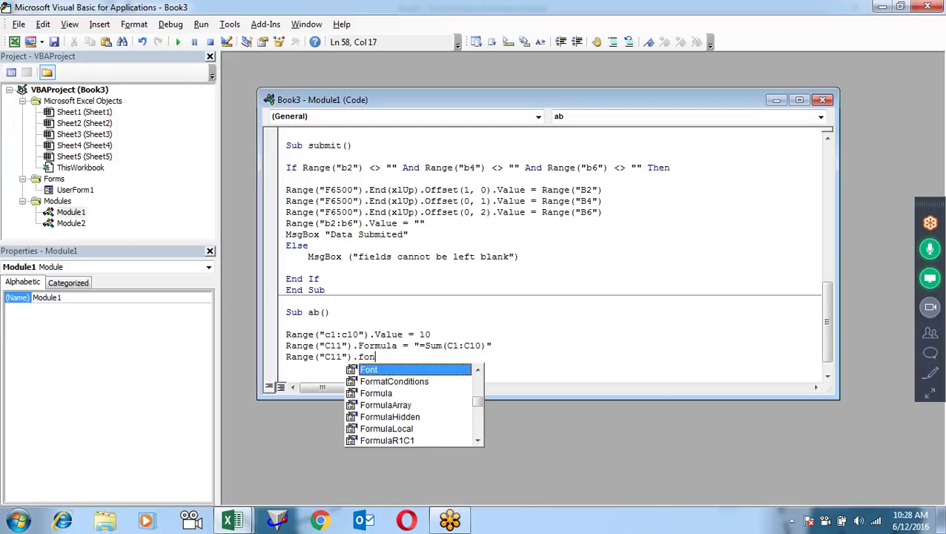
text(.col)
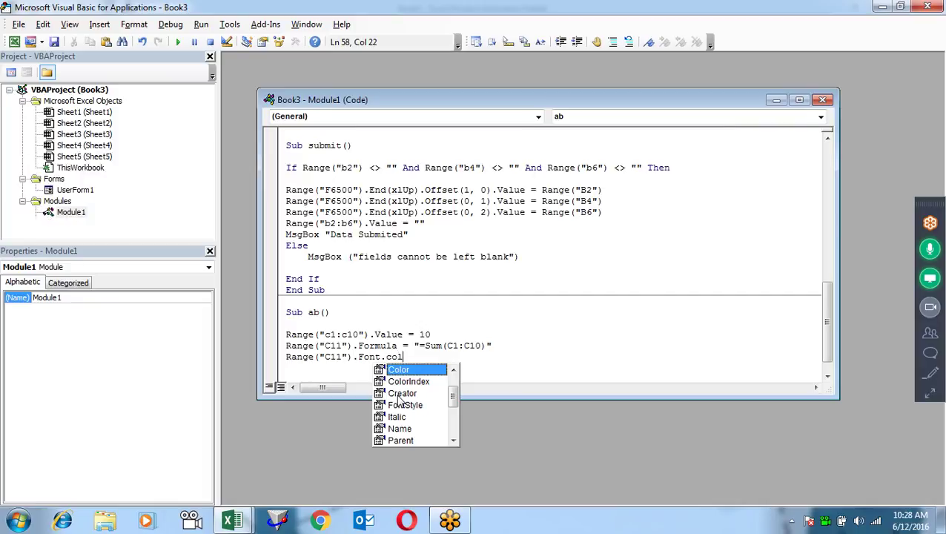
key(Escape)
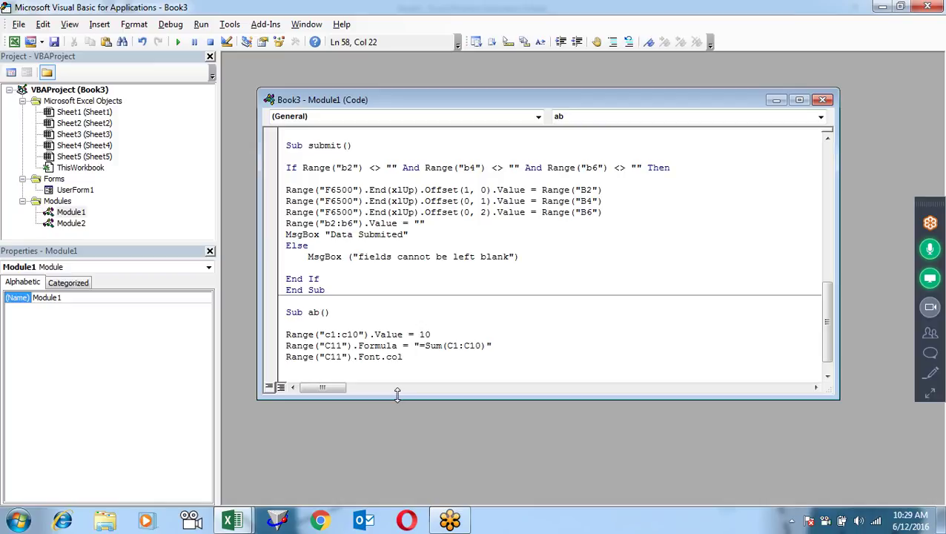
key(BackSpace)
key(BackSpace)
key(BackSpace)
key(BackSpace)
key(BackSpace)
key(BackSpace)
key(BackSpace)
key(BackSpace)
key(BackSpace)
key(BackSpace)
key(BackSpace)
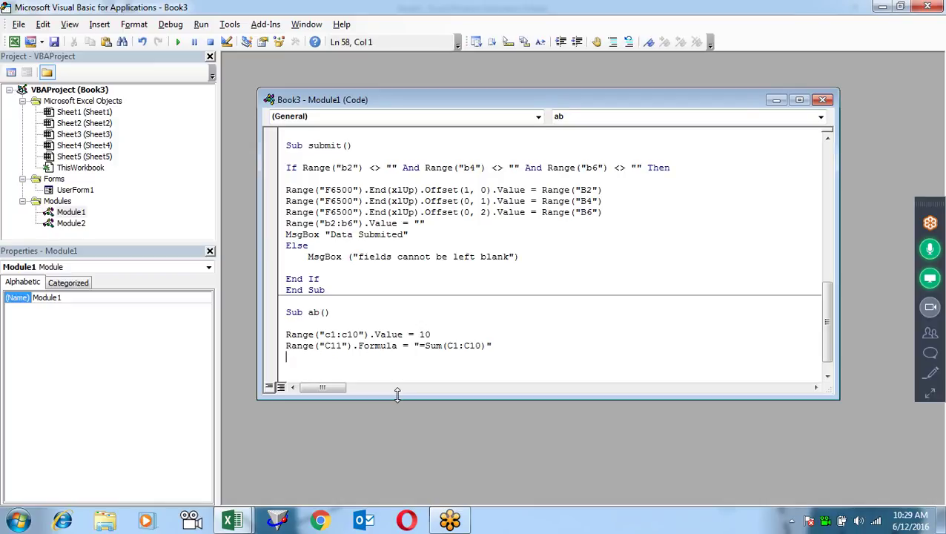
Step: Return to the top of Module1 at Sub abc and maximize the code window
key(Up)
key(Up)
key(Up)
key(Up)
key(Up)
key(Up)
key(Up)
key(Up)
key(Up)
key(Up)
key(Up)
key(Up)
key(Up)
key(Up)
key(Up)
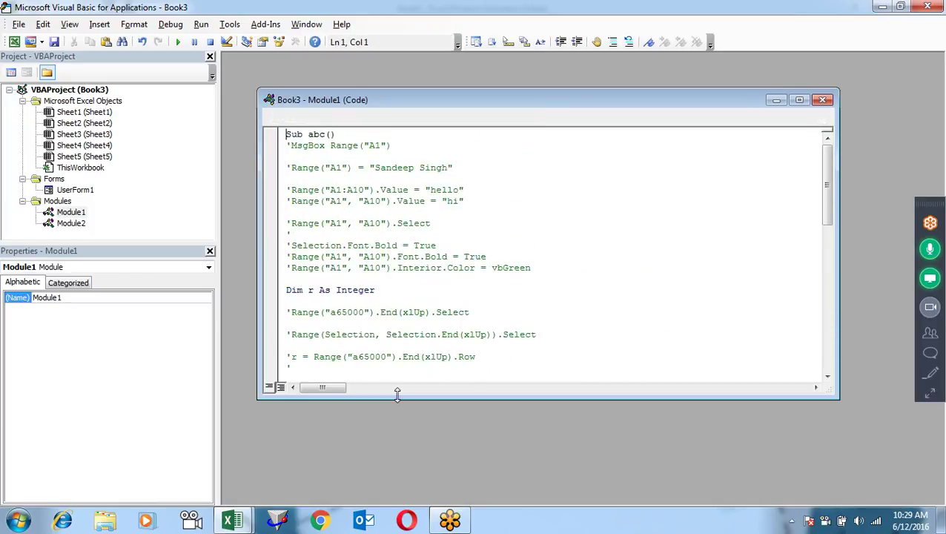
click(800, 99)
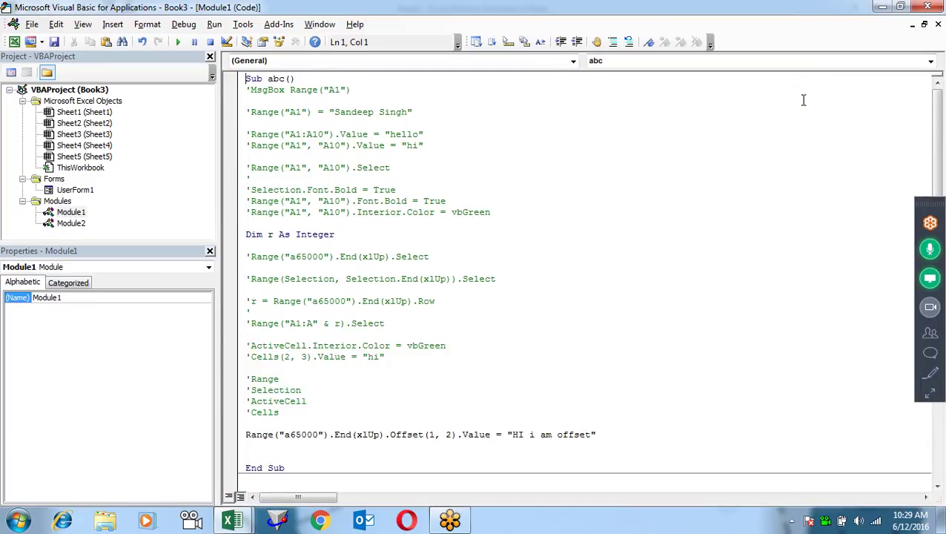